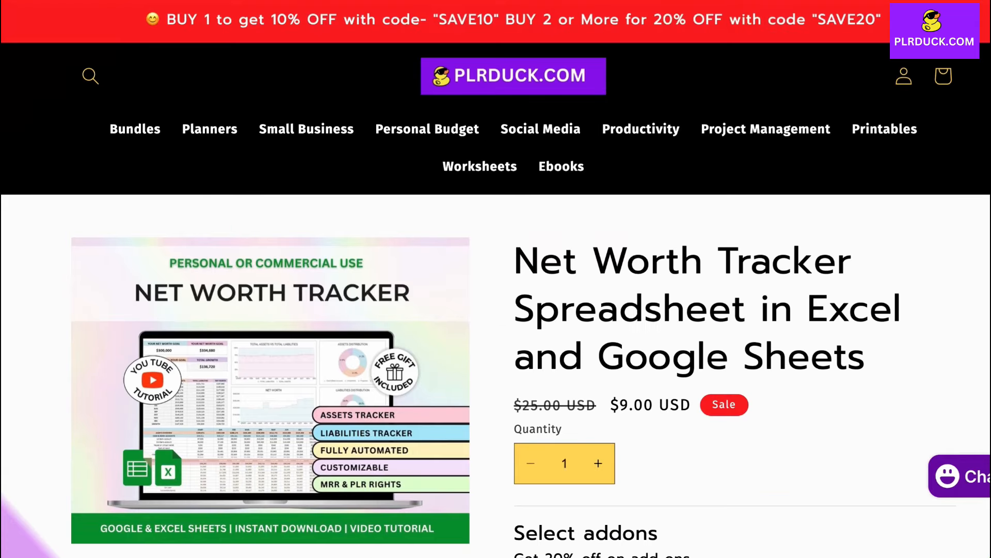
Look through the Net Worth Tracker product page, including its preview images and the add-on offers.
{"action": "scroll", "coordinate": [496, 310], "scroll_direction": "down", "scroll_amount": 4}
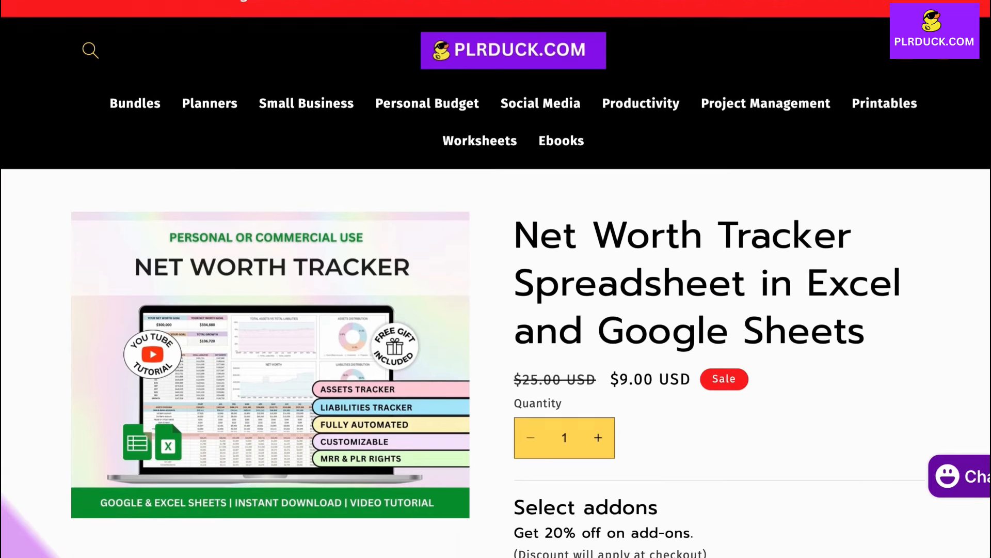
{"action": "scroll", "coordinate": [270, 310], "scroll_direction": "down", "scroll_amount": 8}
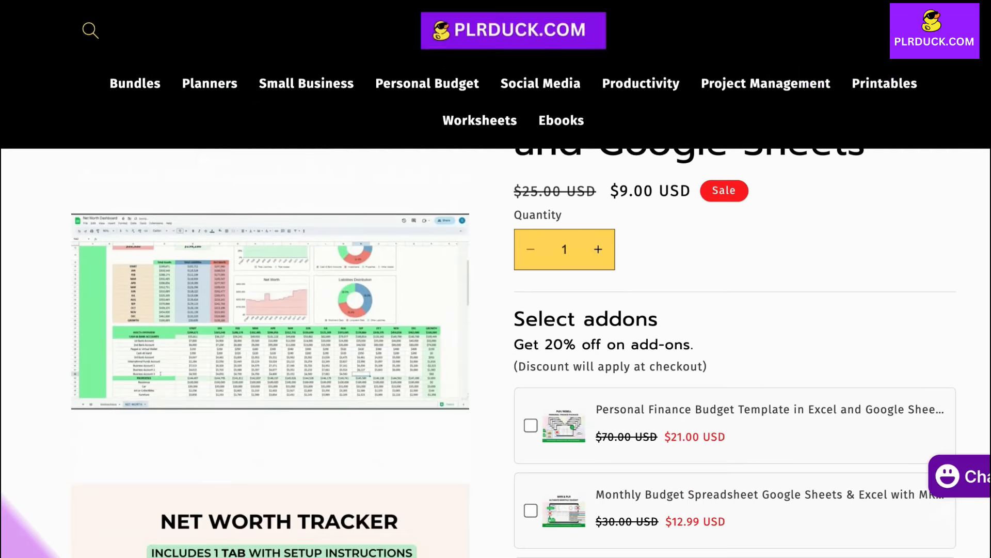
{"action": "scroll", "coordinate": [270, 310], "scroll_direction": "down", "scroll_amount": 3}
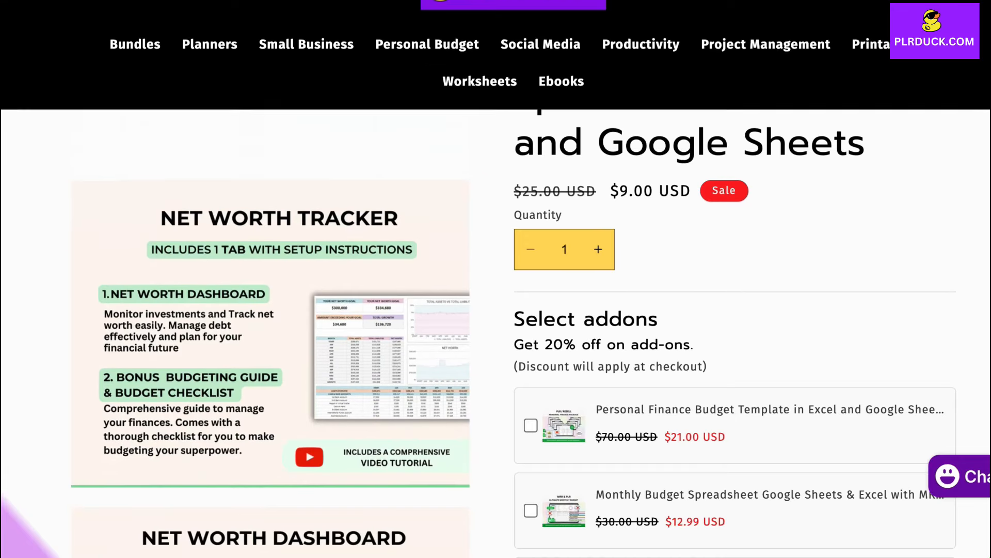
{"action": "scroll", "coordinate": [271, 310], "scroll_direction": "down", "scroll_amount": 2}
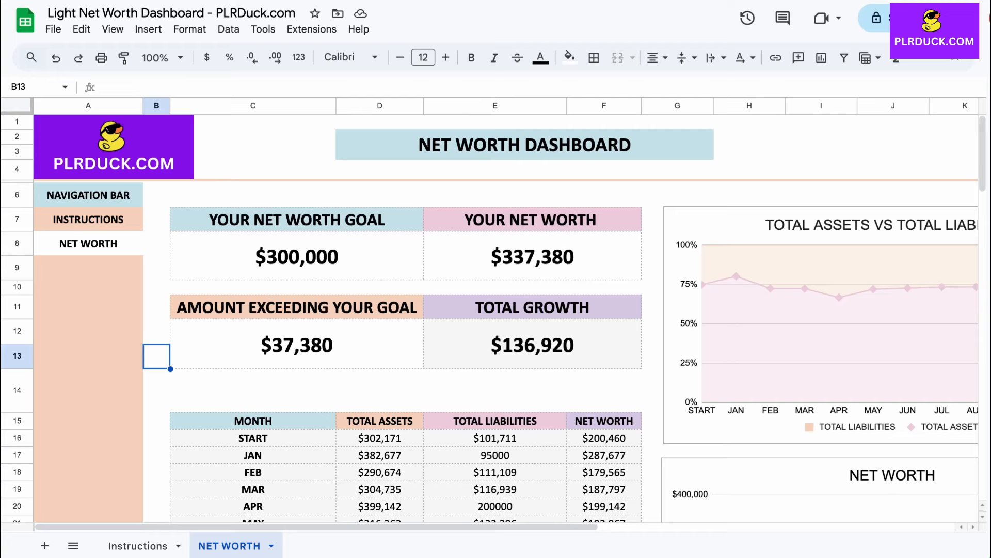
Examine the finished Net Worth Dashboard's goal summary, monthly totals and the asset, liability and net worth charts.
{"action": "scroll", "coordinate": [496, 310], "scroll_direction": "down", "scroll_amount": 2}
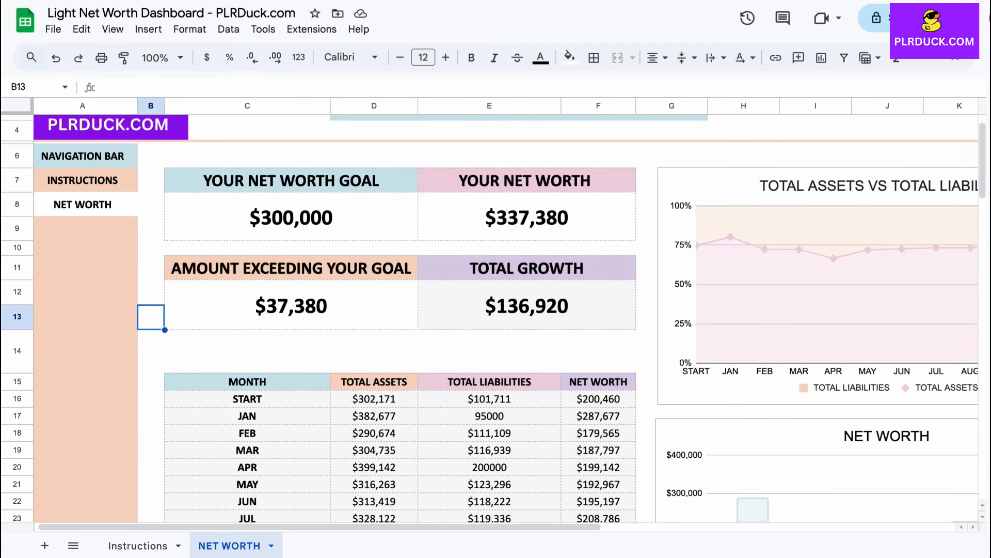
{"action": "scroll", "coordinate": [490, 310], "scroll_direction": "right", "scroll_amount": 6}
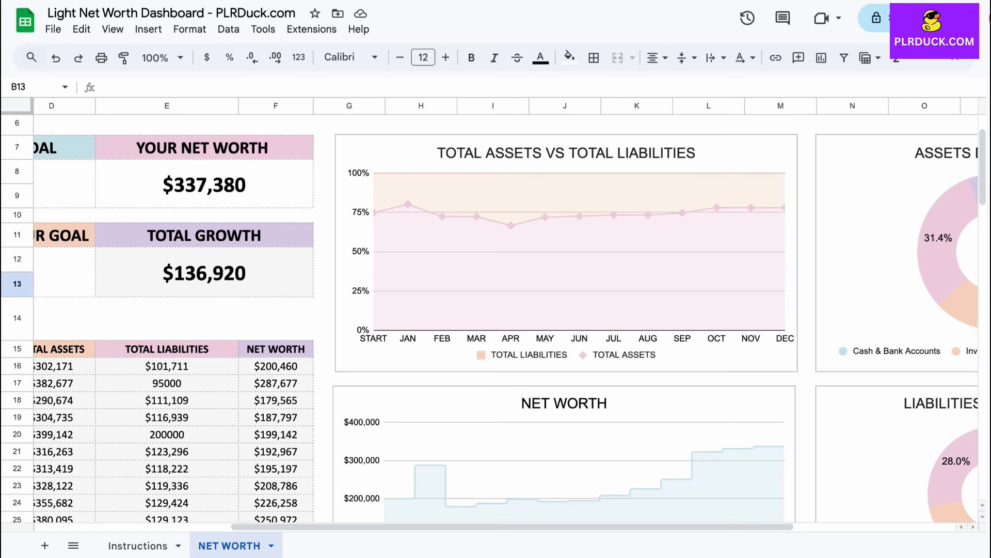
{"action": "scroll", "coordinate": [496, 309], "scroll_direction": "down", "scroll_amount": 2}
{"action": "scroll", "coordinate": [496, 310], "scroll_direction": "right", "scroll_amount": 2}
{"action": "scroll", "coordinate": [496, 309], "scroll_direction": "right", "scroll_amount": 3}
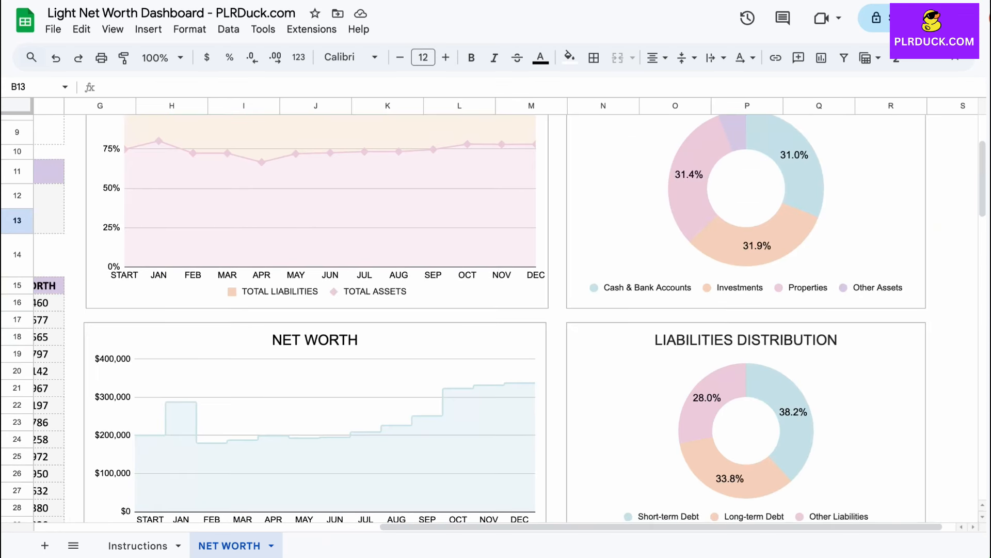
{"action": "scroll", "coordinate": [496, 310], "scroll_direction": "up", "scroll_amount": 3}
{"action": "scroll", "coordinate": [496, 310], "scroll_direction": "left", "scroll_amount": 1}
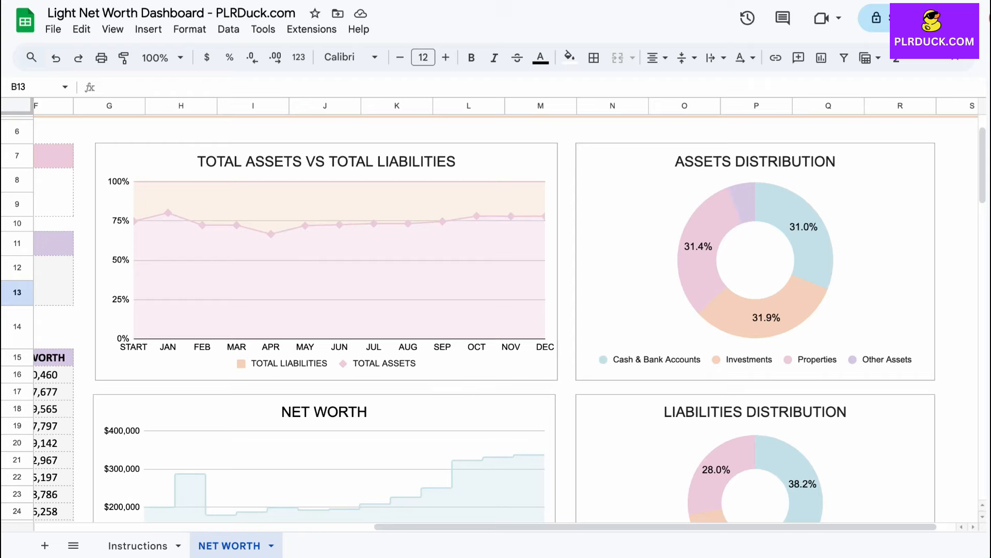
{"action": "scroll", "coordinate": [495, 310], "scroll_direction": "left", "scroll_amount": 5}
Review the finished dashboard's monthly summary table and the detailed asset and liability categories below it.
{"action": "scroll", "coordinate": [495, 310], "scroll_direction": "down", "scroll_amount": 5}
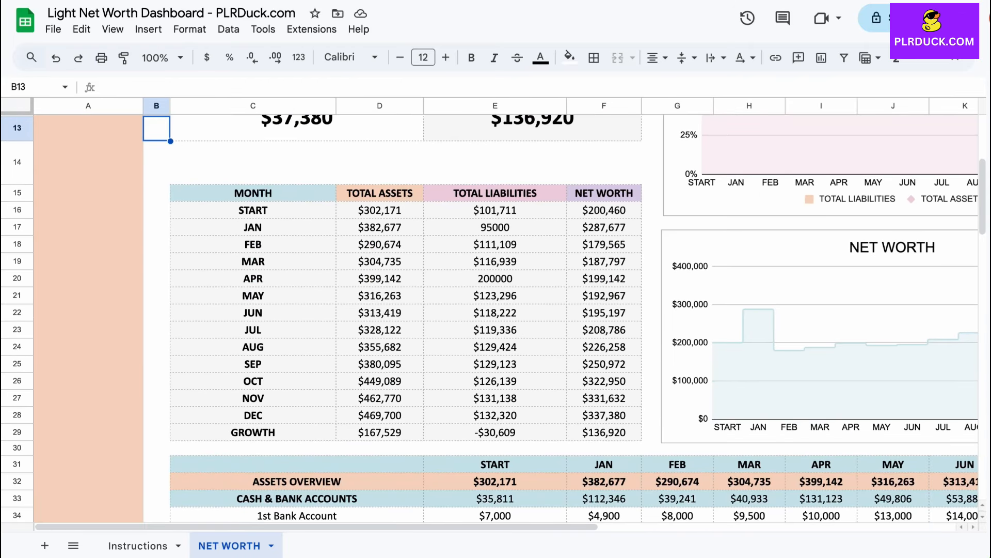
{"action": "scroll", "coordinate": [496, 310], "scroll_direction": "down", "scroll_amount": 5}
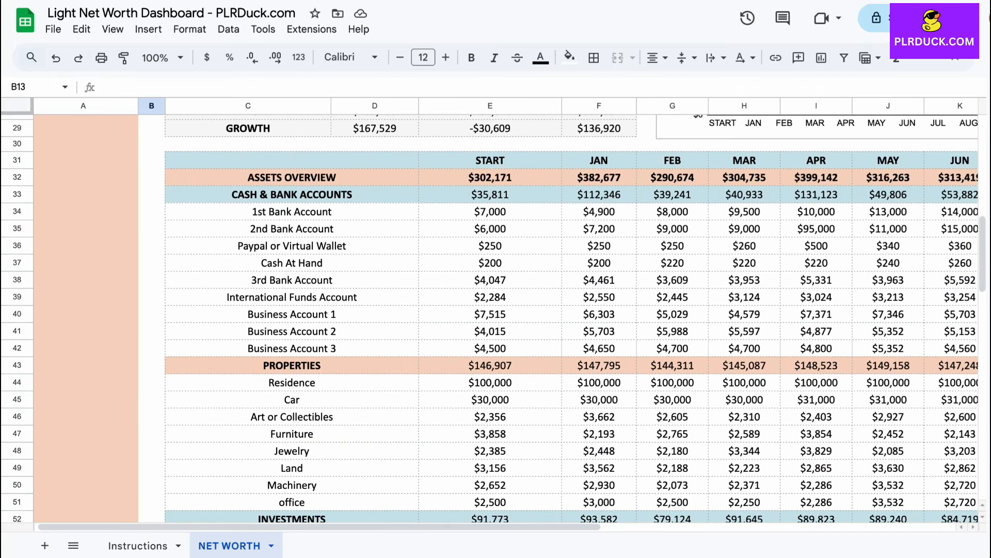
{"action": "scroll", "coordinate": [496, 309], "scroll_direction": "down", "scroll_amount": 1}
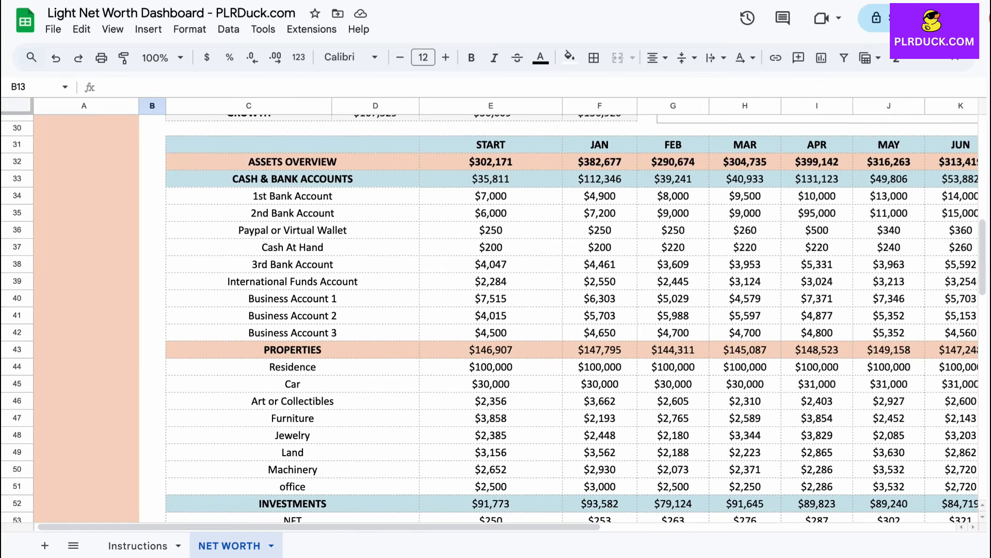
{"action": "scroll", "coordinate": [495, 309], "scroll_direction": "down", "scroll_amount": 3}
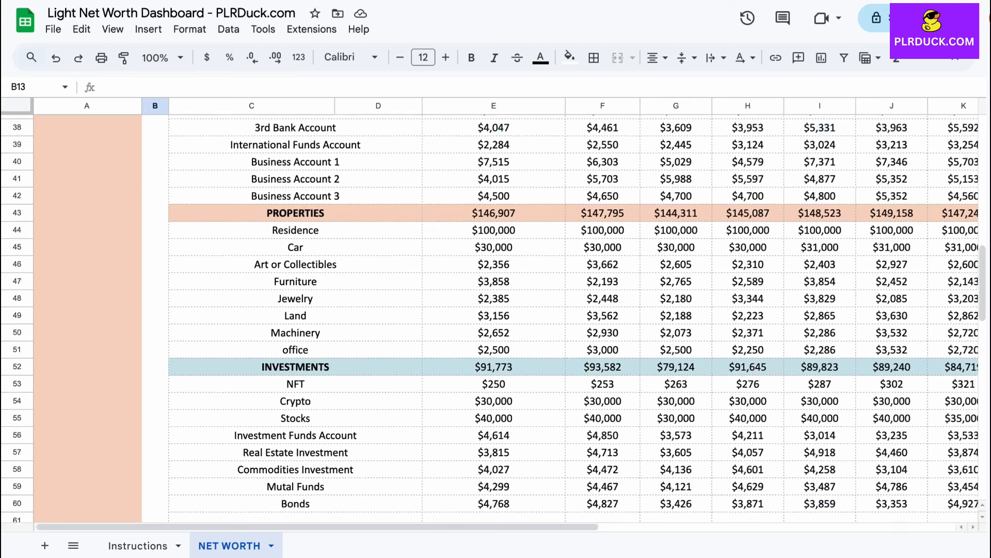
{"action": "scroll", "coordinate": [496, 310], "scroll_direction": "down", "scroll_amount": 8}
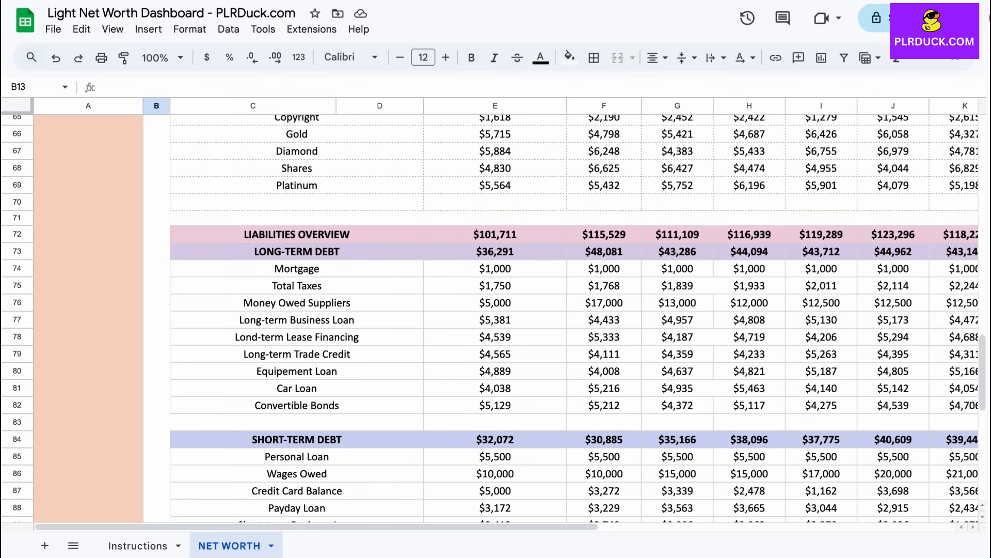
{"action": "scroll", "coordinate": [496, 310], "scroll_direction": "down", "scroll_amount": 4}
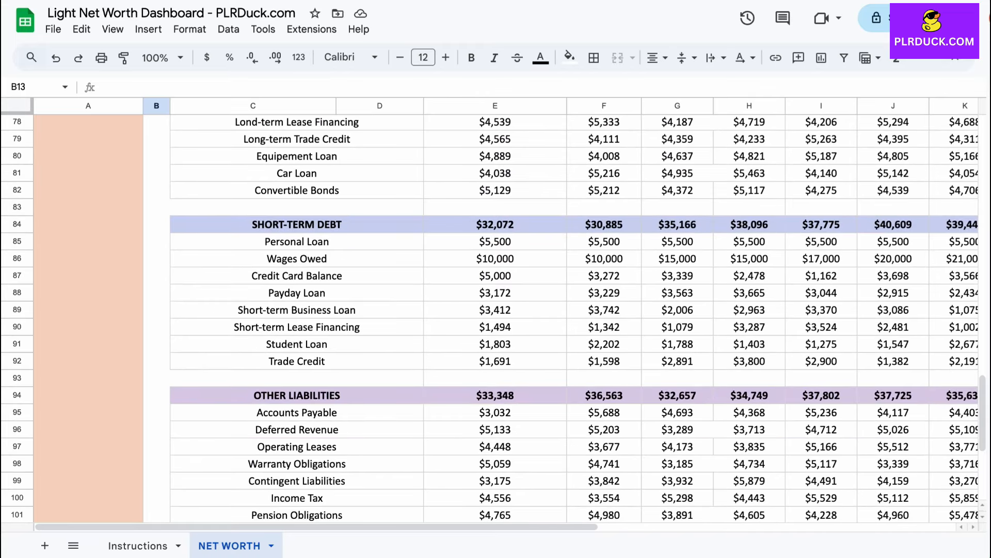
{"action": "scroll", "coordinate": [496, 310], "scroll_direction": "up", "scroll_amount": 20}
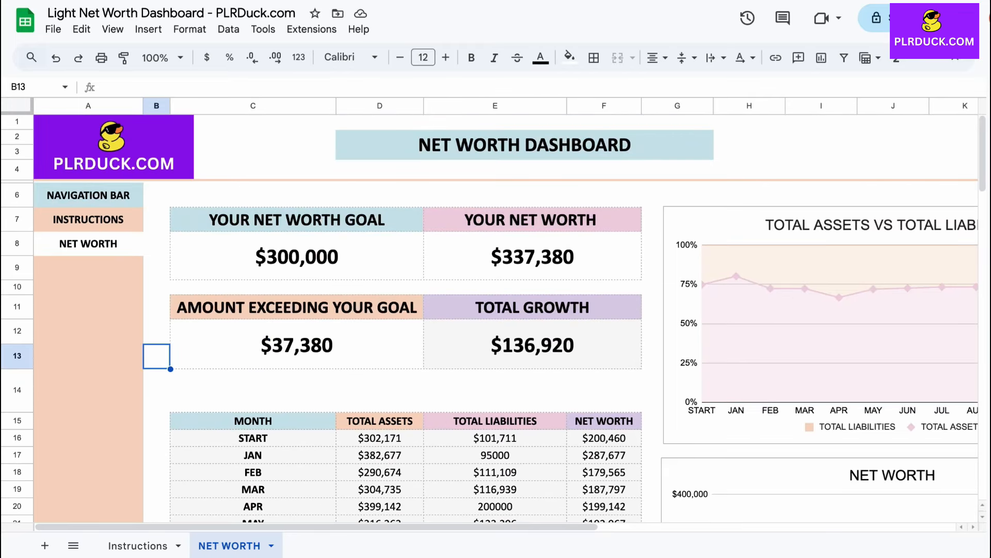
{"action": "scroll", "coordinate": [506, 310], "scroll_direction": "right", "scroll_amount": 2}
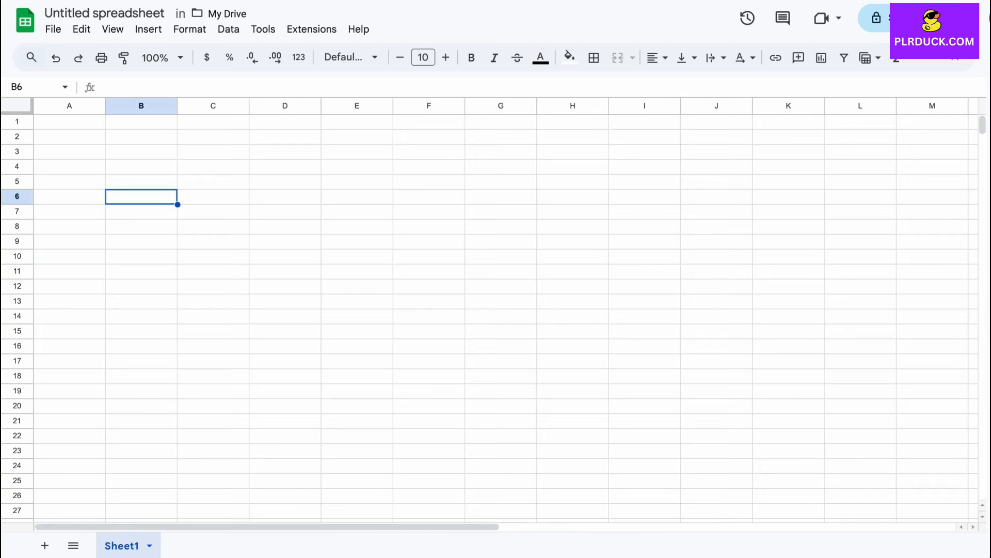
Rename the blank untitled spreadsheet as NET WORTH TRACKER.
{"action": "left_click", "coordinate": [111, 13]}
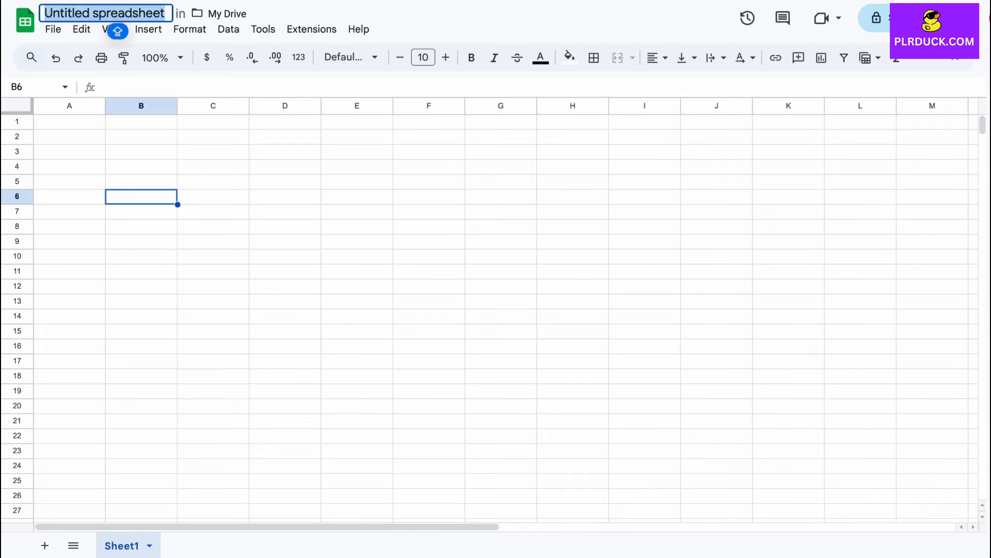
{"action": "type", "text": "NET WORT"}
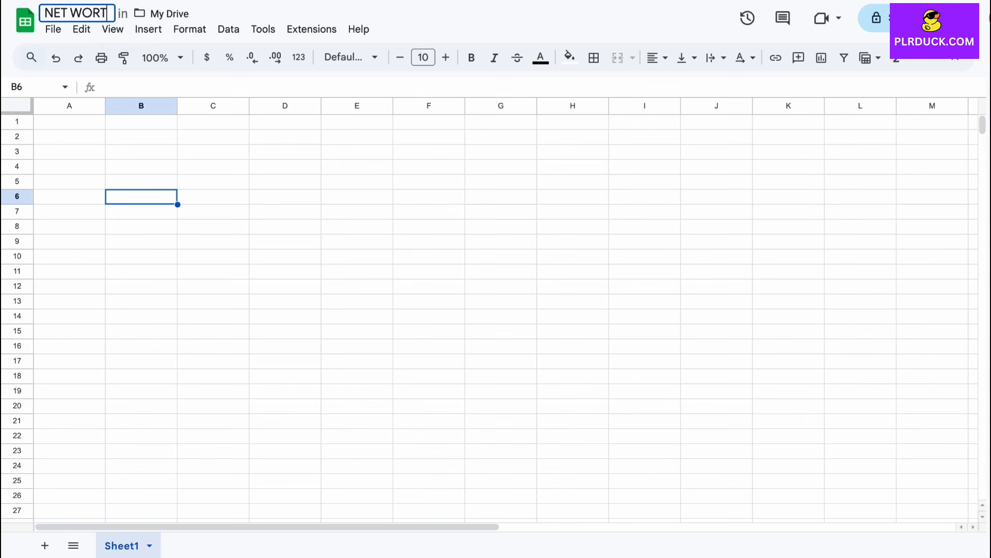
{"action": "type", "text": "H TRACKER"}
{"action": "key", "text": "Return"}
{"action": "left_click", "coordinate": [69, 122]}
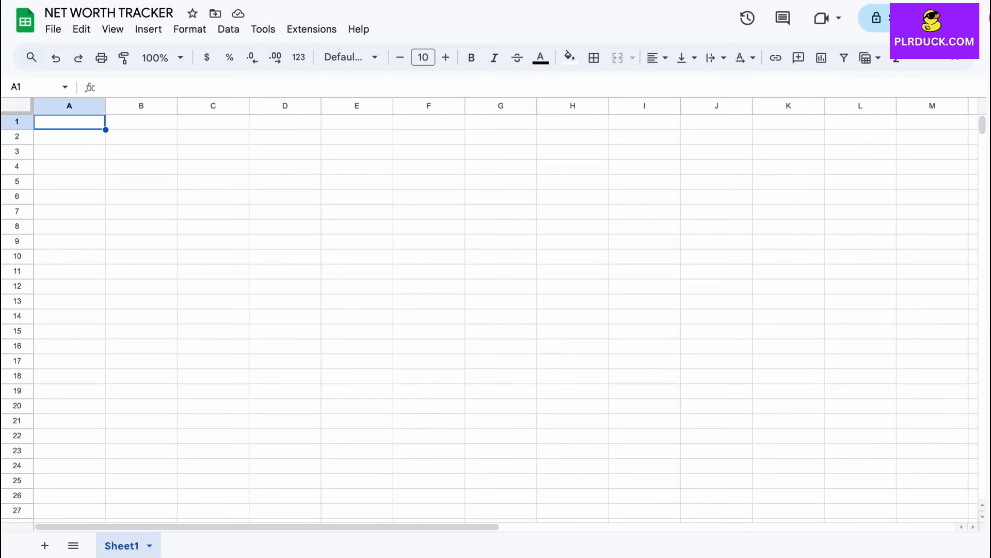
Merge all cells in E1:I2 and enter the title NET WORTH DASHBOARD in the merged cell.
{"action": "left_click_drag", "start_coordinate": [357, 122], "coordinate": [644, 137]}
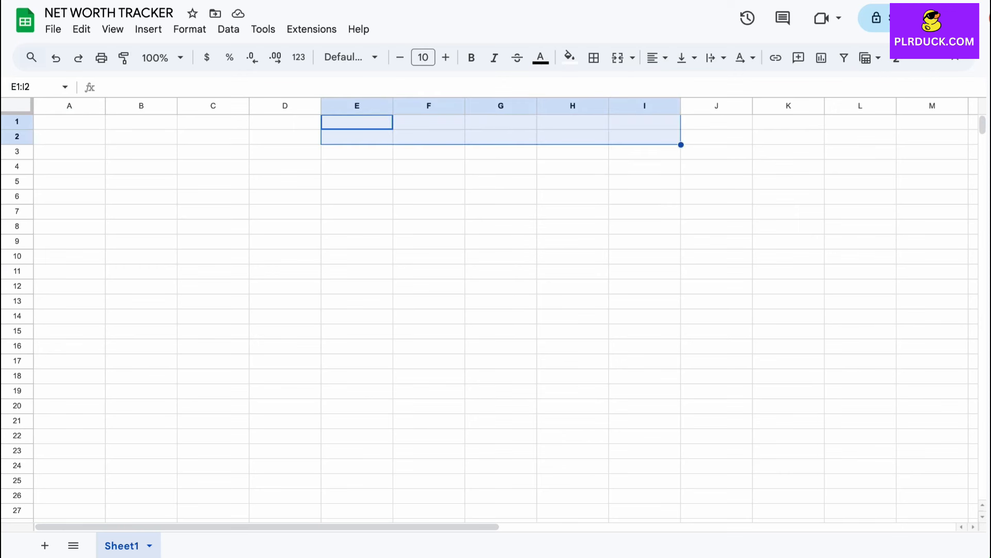
{"action": "left_click", "coordinate": [632, 58]}
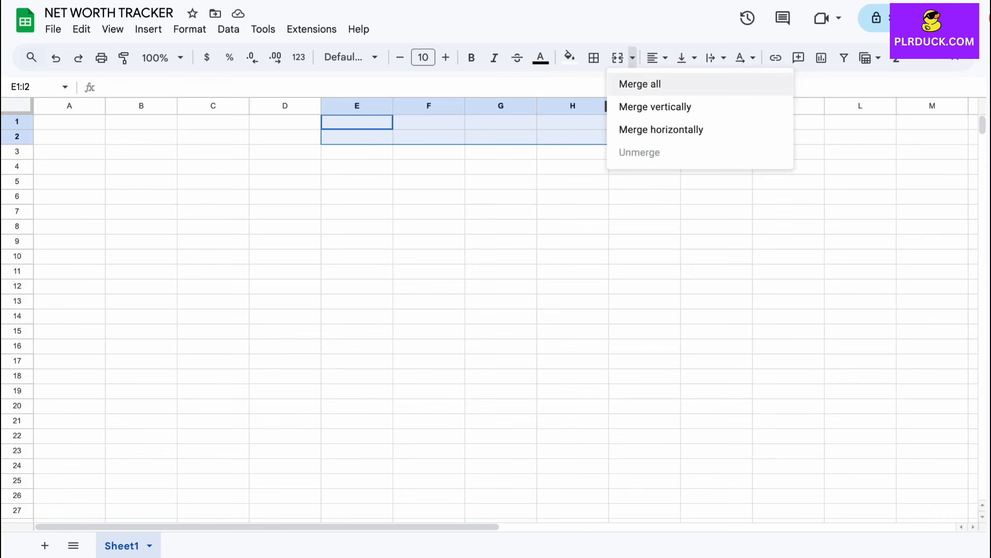
{"action": "left_click", "coordinate": [636, 80]}
{"action": "type", "text": "NET WORTH DASHBOARD"}
{"action": "left_click", "coordinate": [501, 166]}
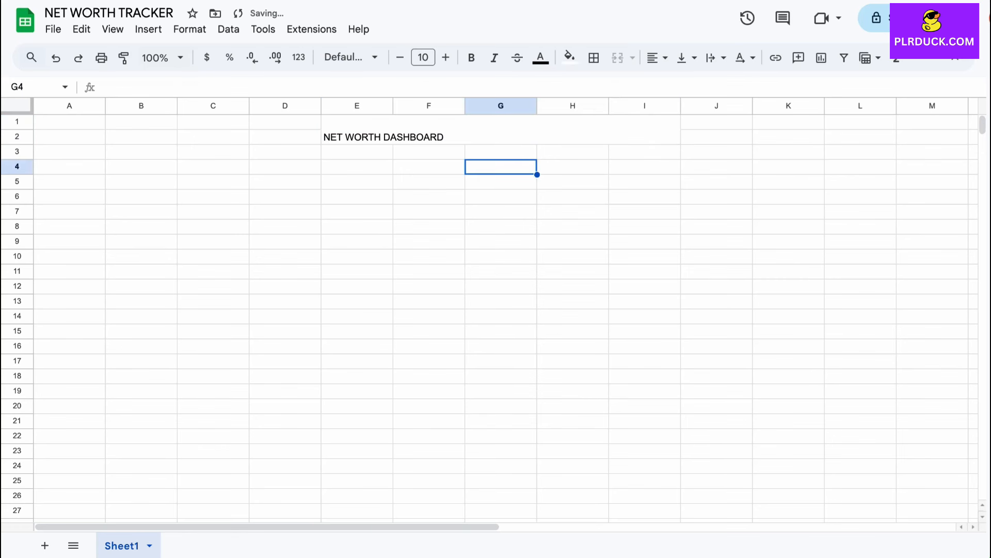
Set the NET WORTH DASHBOARD title's font size to 20 and make it bold.
{"action": "left_click", "coordinate": [402, 132]}
{"action": "left_click", "coordinate": [446, 58]}
{"action": "left_click", "coordinate": [445, 58]}
{"action": "left_click", "coordinate": [445, 57]}
{"action": "left_click", "coordinate": [445, 57]}
{"action": "left_click", "coordinate": [446, 57]}
{"action": "left_click", "coordinate": [445, 57]}
{"action": "left_click", "coordinate": [445, 57]}
{"action": "left_click", "coordinate": [446, 57]}
{"action": "left_click", "coordinate": [445, 57]}
{"action": "left_click", "coordinate": [445, 57]}
{"action": "left_click", "coordinate": [472, 57]}
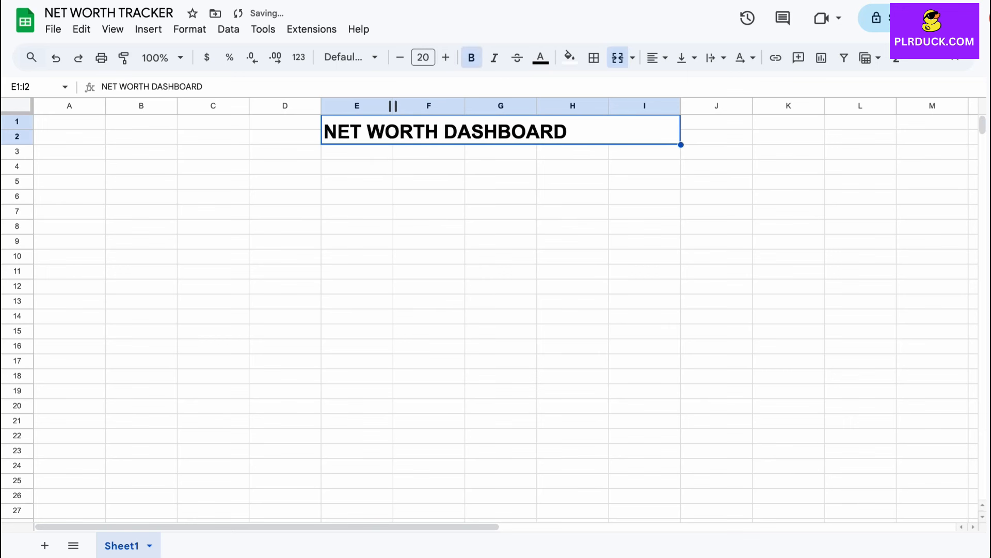
Center the dashboard title horizontally and fill its merged cell with light blue.
{"action": "left_click", "coordinate": [657, 58]}
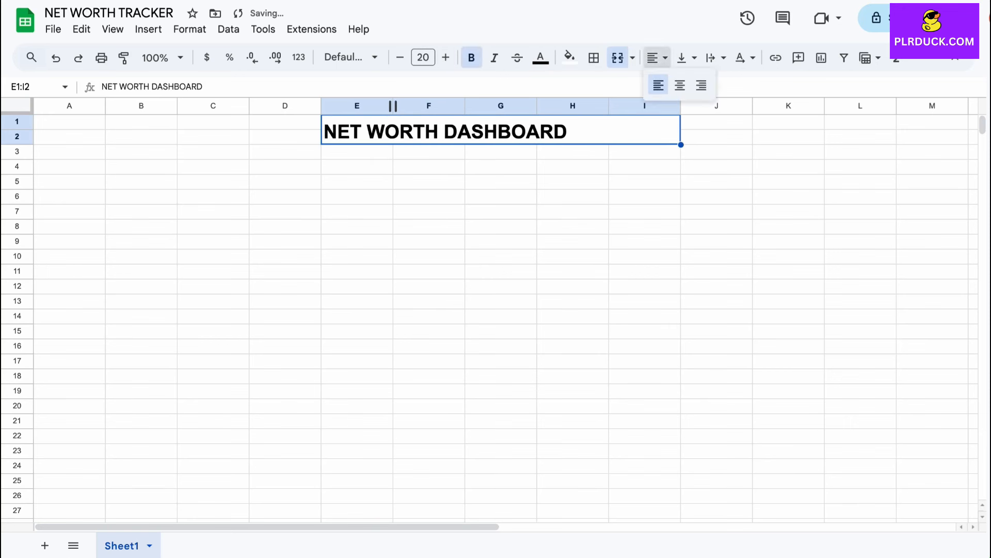
{"action": "left_click", "coordinate": [679, 84]}
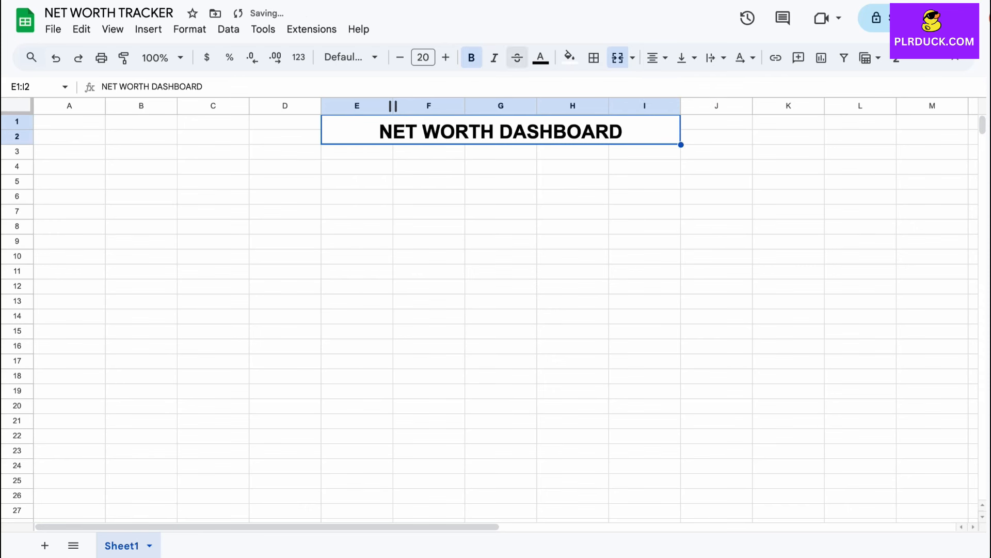
{"action": "left_click", "coordinate": [569, 57]}
{"action": "left_click", "coordinate": [591, 298]}
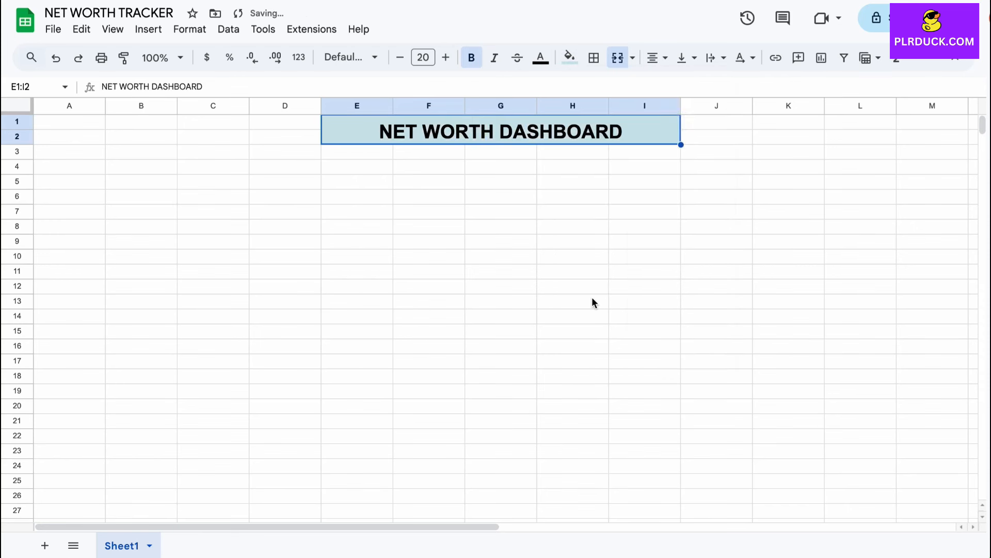
{"action": "left_click", "coordinate": [213, 211]}
{"action": "left_click", "coordinate": [141, 227]}
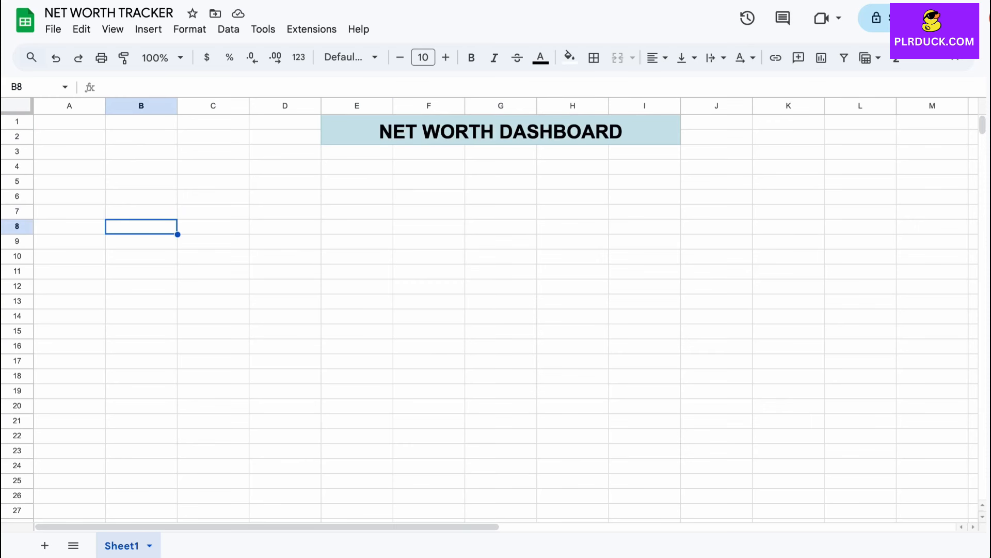
Enter the heading ASSET OVERVIEW in B38 and widen column B to about three times its width.
{"action": "scroll", "coordinate": [489, 318], "scroll_direction": "down", "scroll_amount": 8}
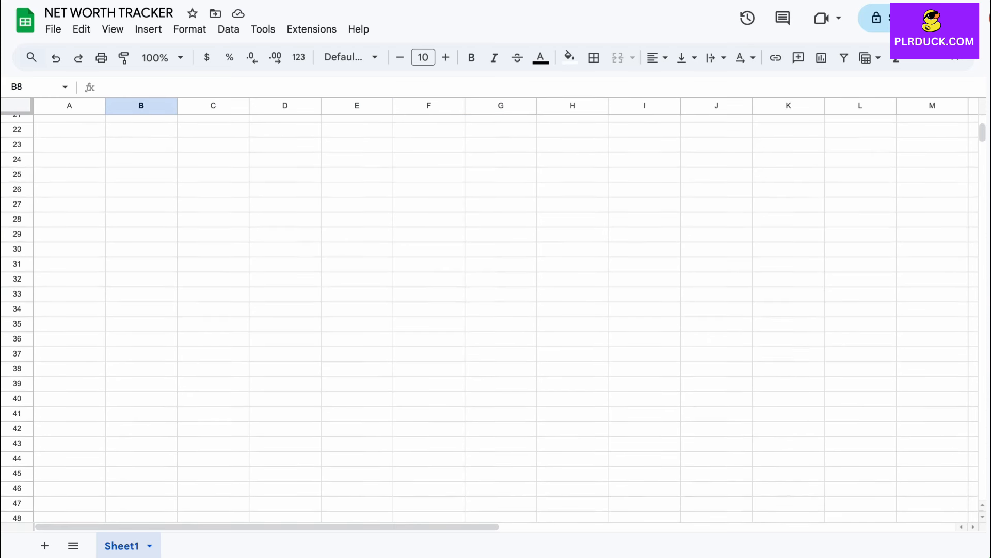
{"action": "left_click", "coordinate": [141, 325]}
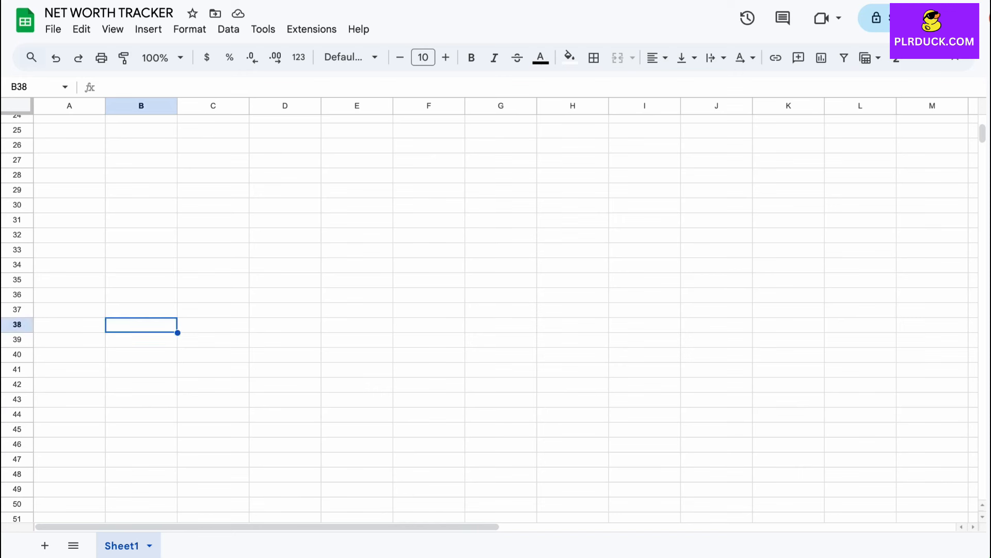
{"action": "type", "text": "AS"}
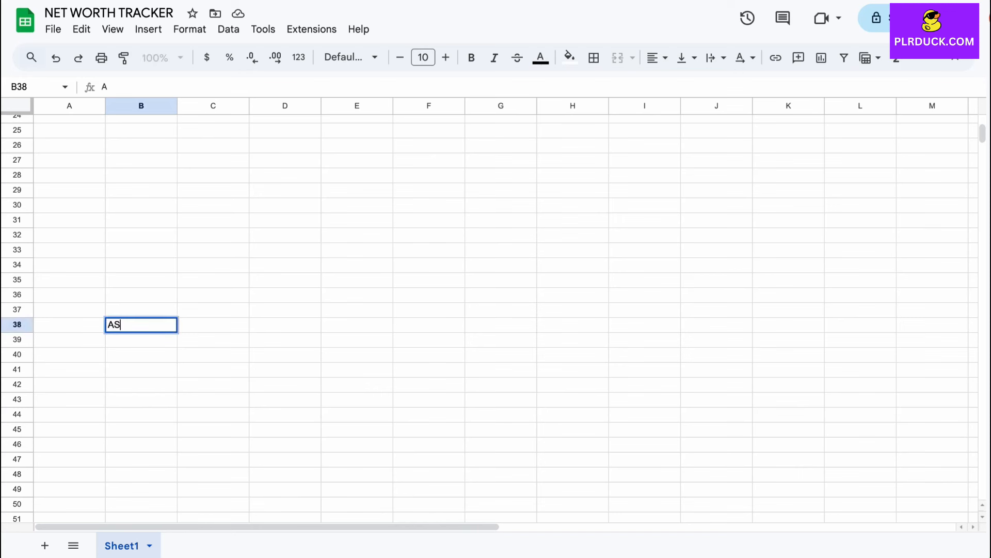
{"action": "type", "text": "SET OVERVIEW"}
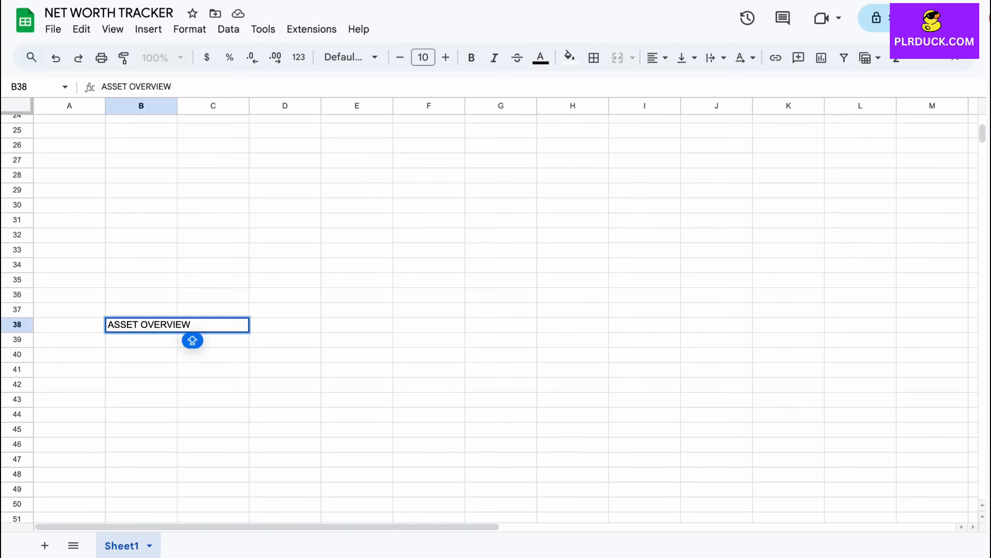
{"action": "left_click", "coordinate": [212, 459]}
{"action": "left_click_drag", "start_coordinate": [177, 105], "coordinate": [323, 105]}
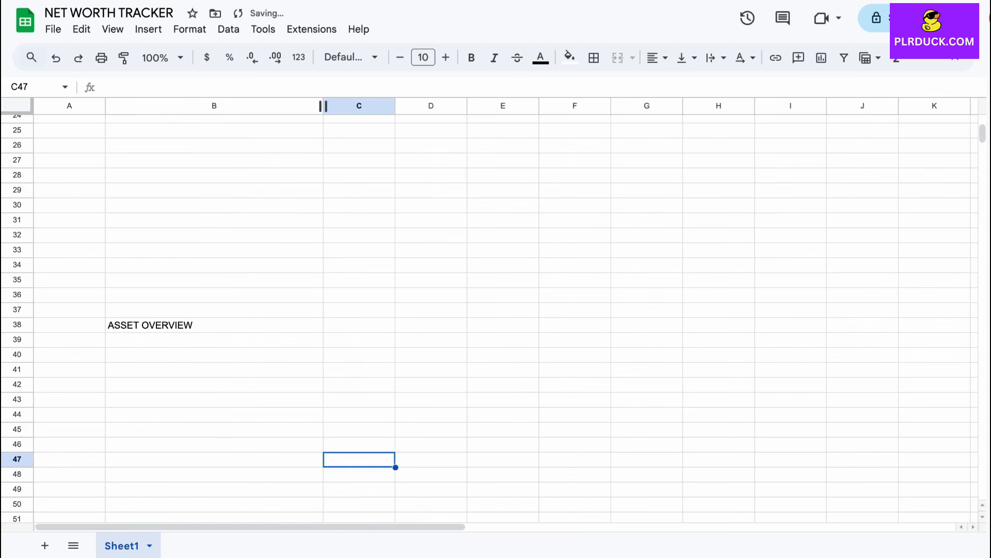
Enter the column headings START in C37 and JAN in D37.
{"action": "left_click", "coordinate": [359, 384]}
{"action": "left_click", "coordinate": [359, 309]}
{"action": "type", "text": "START"}
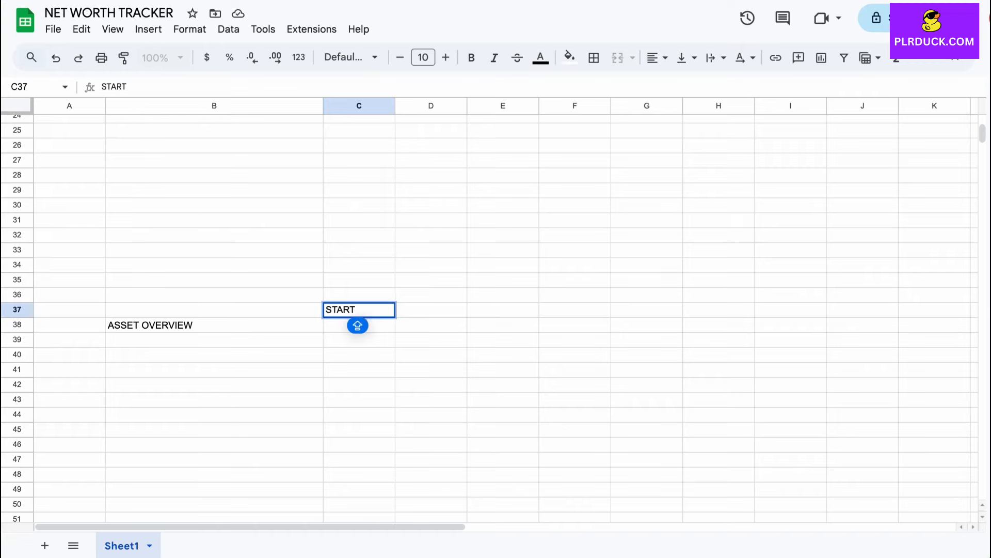
{"action": "key", "text": "Tab"}
{"action": "scroll", "coordinate": [496, 309], "scroll_direction": "right", "scroll_amount": 5}
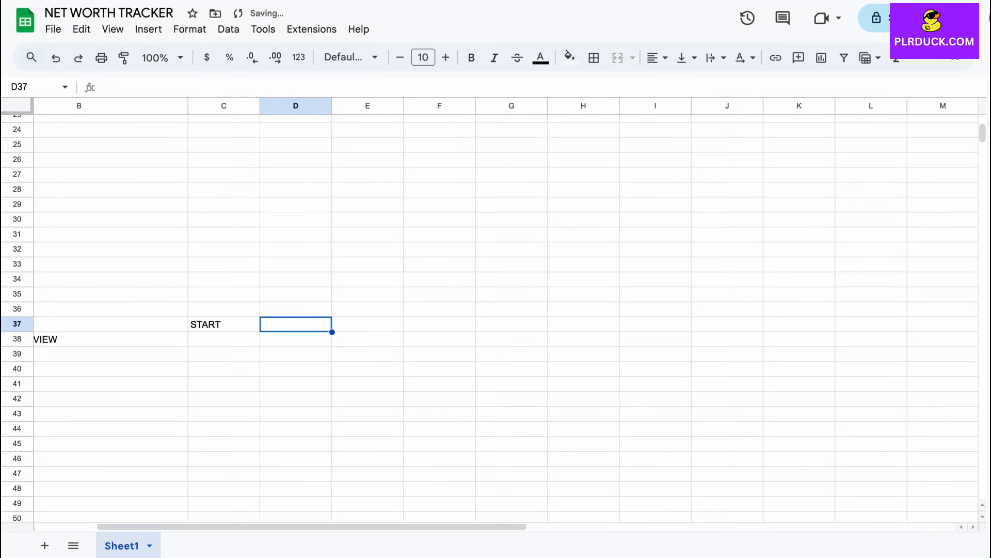
{"action": "type", "text": "JAN"}
{"action": "left_click", "coordinate": [295, 384]}
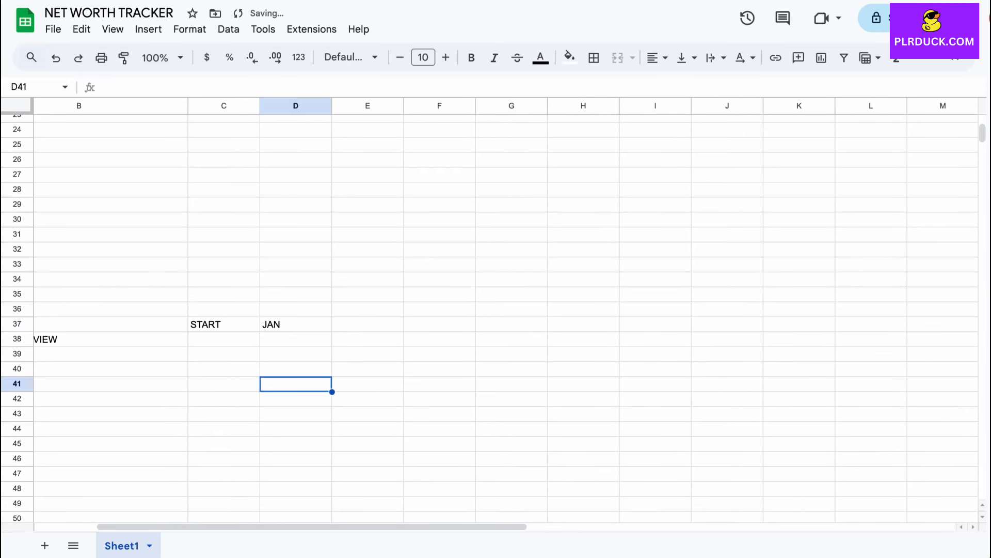
Extend the month headings from JAN through DEC across D37:O37 and enter the heading GROWTH in P37.
{"action": "left_click", "coordinate": [295, 325]}
{"action": "left_click_drag", "start_coordinate": [332, 332], "coordinate": [872, 325]}
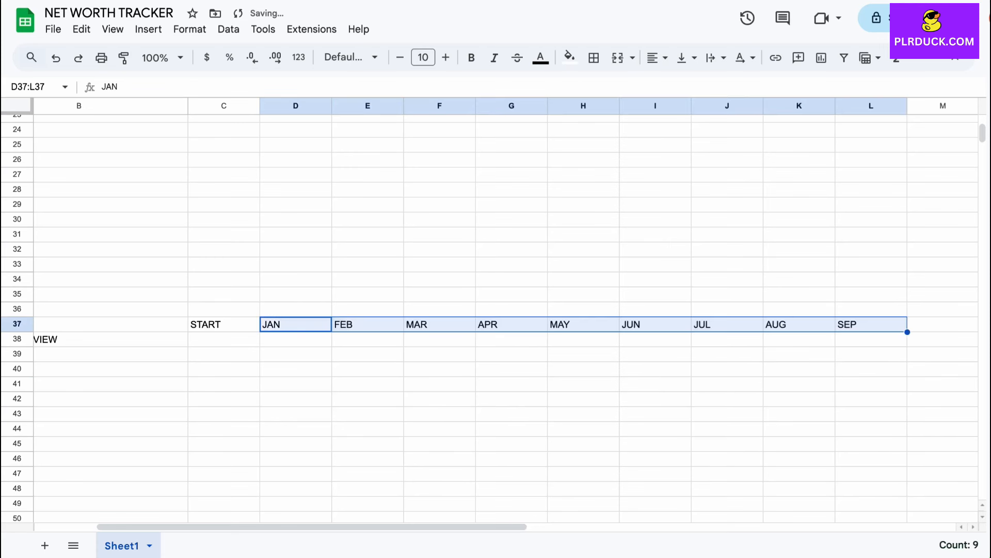
{"action": "scroll", "coordinate": [496, 310], "scroll_direction": "right", "scroll_amount": 2}
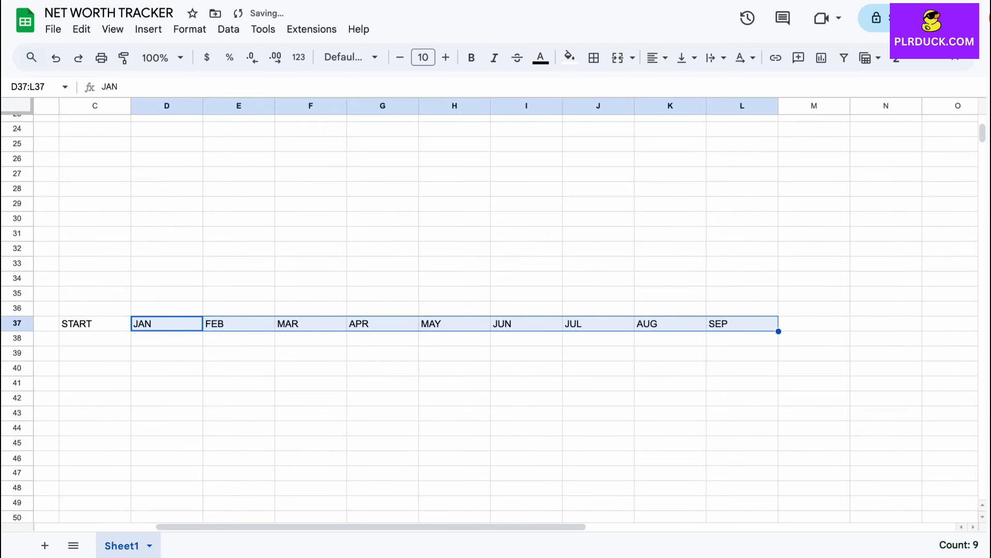
{"action": "left_click_drag", "start_coordinate": [779, 331], "coordinate": [956, 326]}
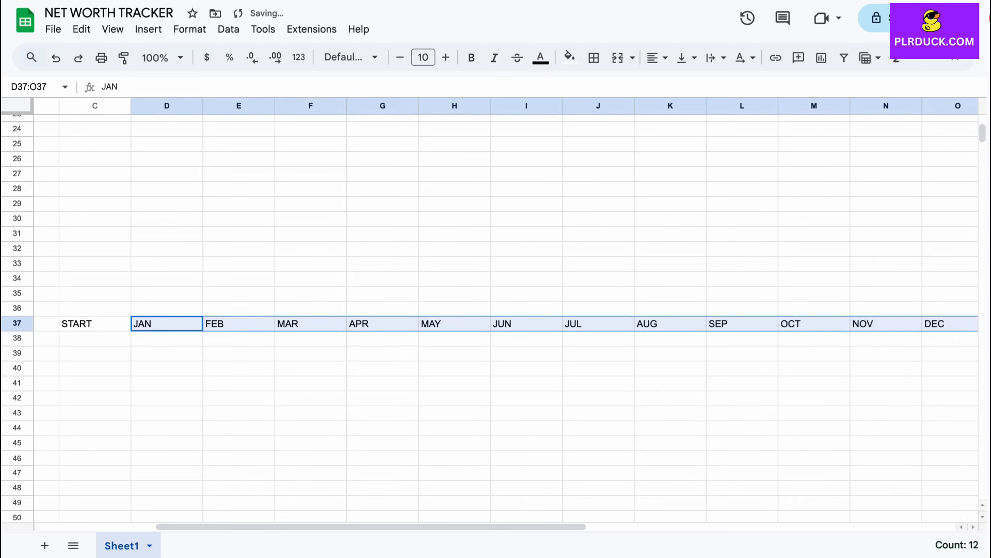
{"action": "scroll", "coordinate": [495, 310], "scroll_direction": "right", "scroll_amount": 2}
{"action": "left_click", "coordinate": [859, 340]}
{"action": "type", "text": "GROWTH"}
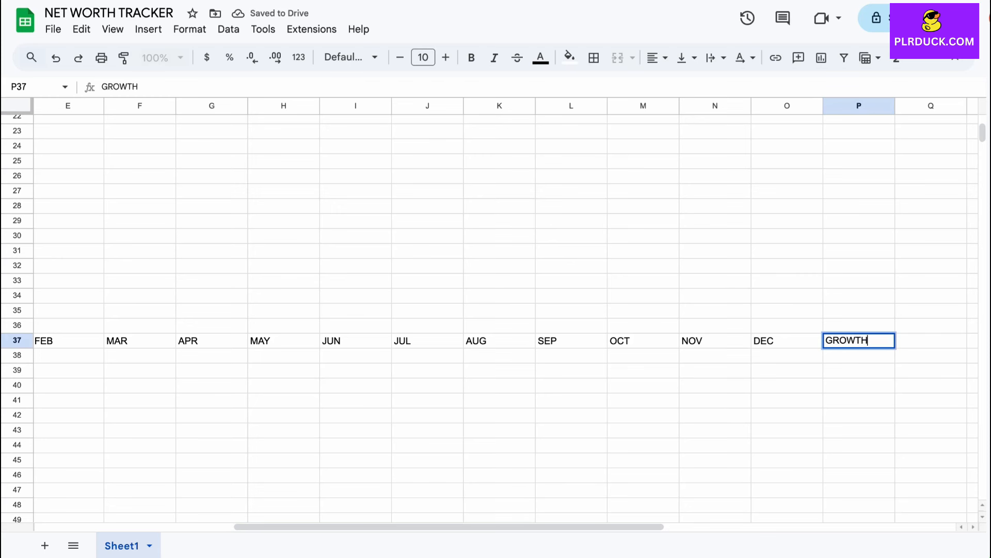
Format the heading row B37:P37 in bold at font size 11 with the custom light pink fill.
{"action": "scroll", "coordinate": [734, 314], "scroll_direction": "left", "scroll_amount": 5}
{"action": "scroll", "coordinate": [735, 314], "scroll_direction": "down", "scroll_amount": 2}
{"action": "left_click", "coordinate": [735, 314]}
{"action": "left_click_drag", "start_coordinate": [124, 269], "coordinate": [733, 269]}
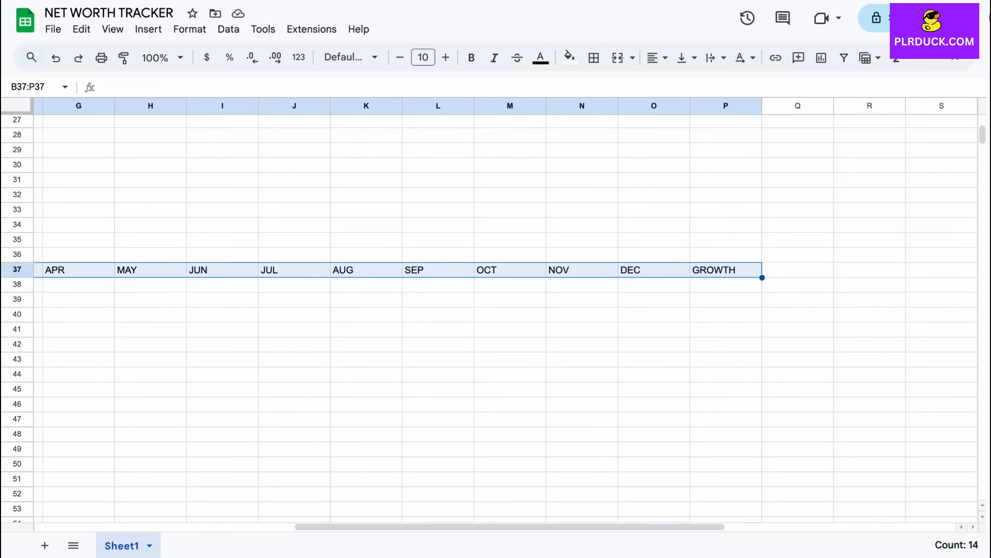
{"action": "left_click", "coordinate": [446, 57]}
{"action": "left_click", "coordinate": [472, 58]}
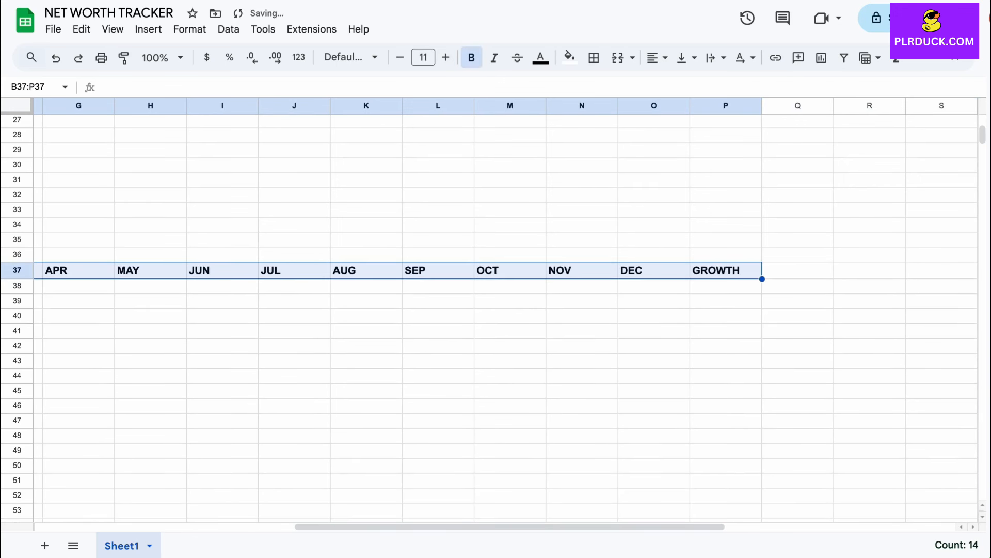
{"action": "left_click", "coordinate": [570, 57]}
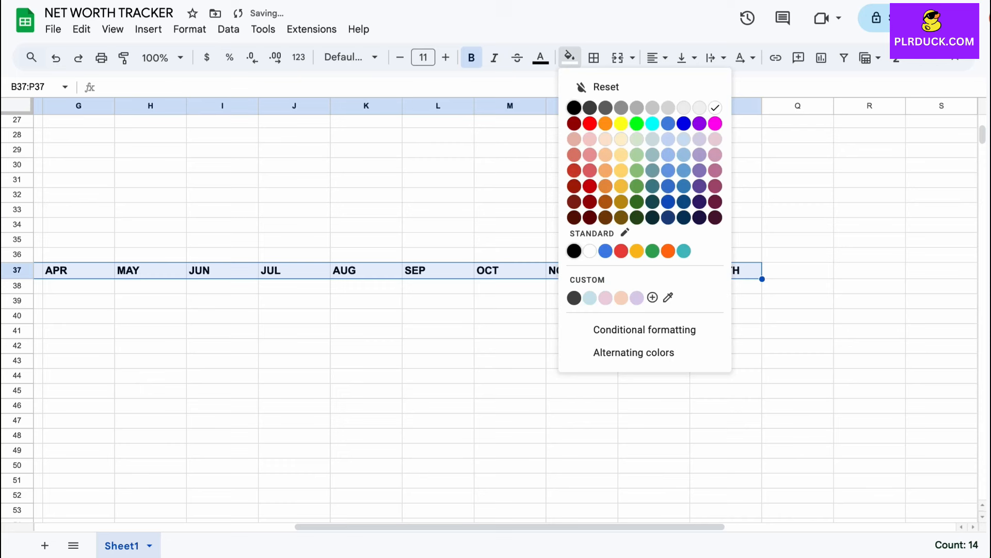
{"action": "left_click", "coordinate": [606, 298]}
Format the ASSET OVERVIEW row B38:P38 in bold at font size 11 with the custom light orange fill.
{"action": "scroll", "coordinate": [605, 305], "scroll_direction": "left", "scroll_amount": 10}
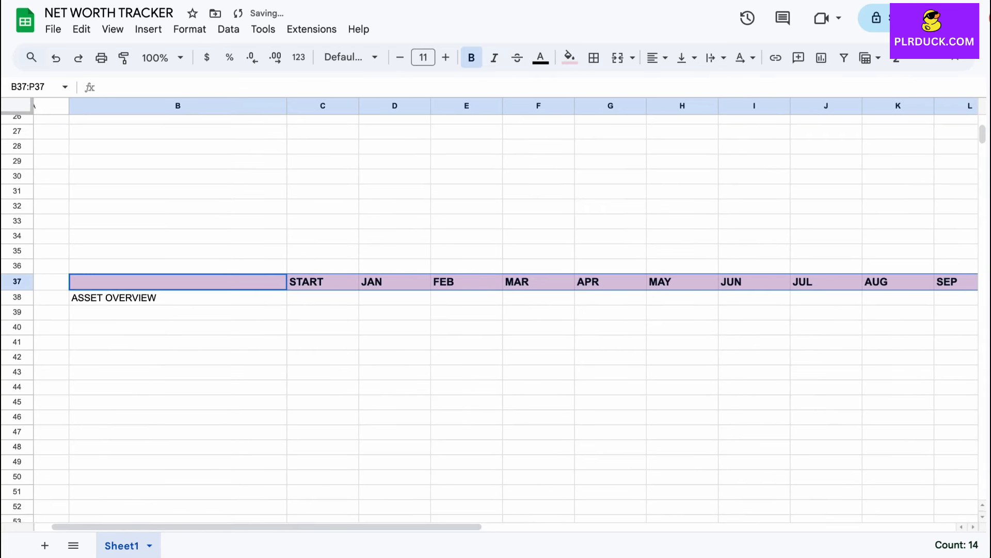
{"action": "left_click", "coordinate": [178, 327]}
{"action": "left_click_drag", "start_coordinate": [178, 298], "coordinate": [870, 298]}
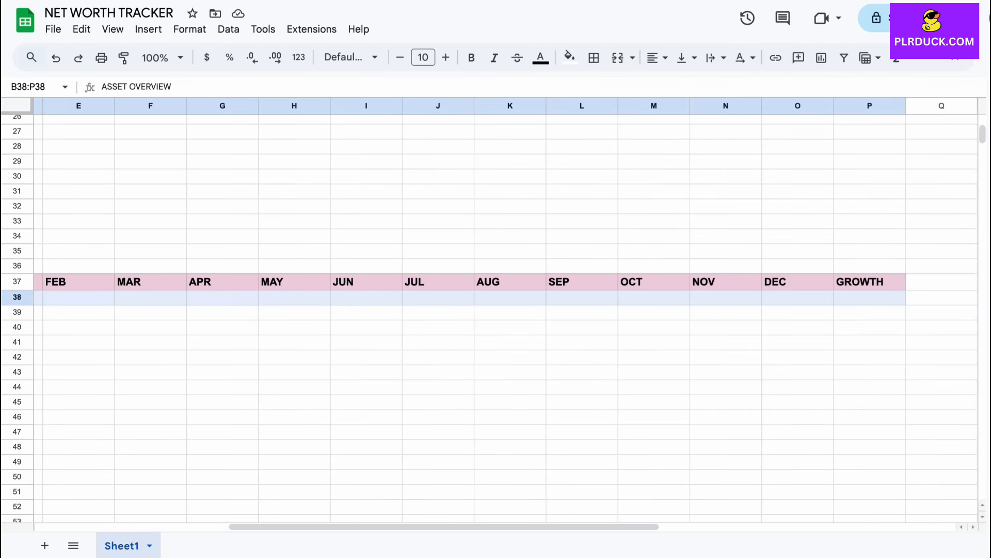
{"action": "key", "text": "ctrl+shift+period"}
{"action": "key", "text": "ctrl+b"}
{"action": "left_click", "coordinate": [569, 57]}
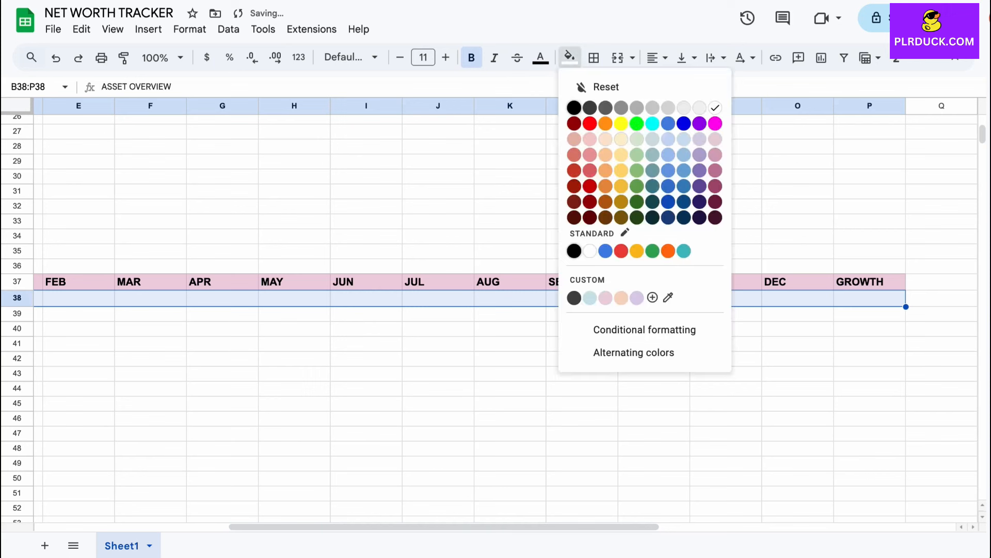
{"action": "left_click", "coordinate": [622, 298]}
Enter the category label CASH AND BANK ACCOUNTS in B39, below the ASSET OVERVIEW heading.
{"action": "scroll", "coordinate": [506, 318], "scroll_direction": "left", "scroll_amount": 8}
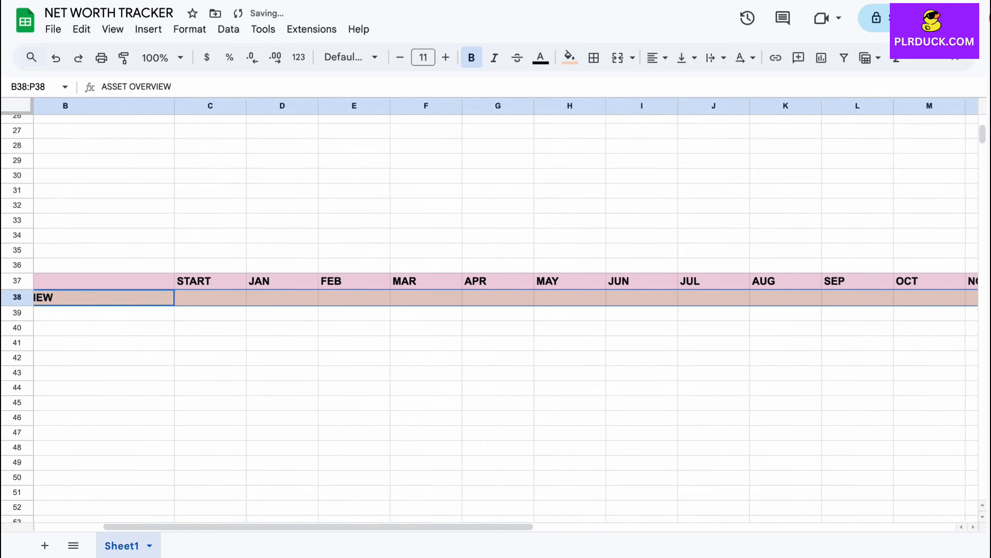
{"action": "scroll", "coordinate": [192, 314], "scroll_direction": "right", "scroll_amount": 1}
{"action": "left_click", "coordinate": [192, 314]}
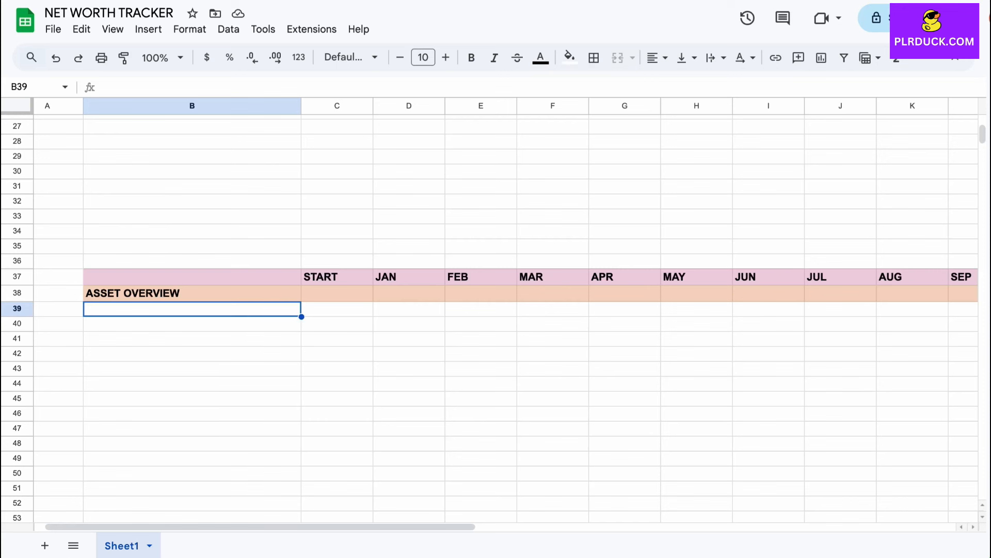
{"action": "type", "text": "CASH"}
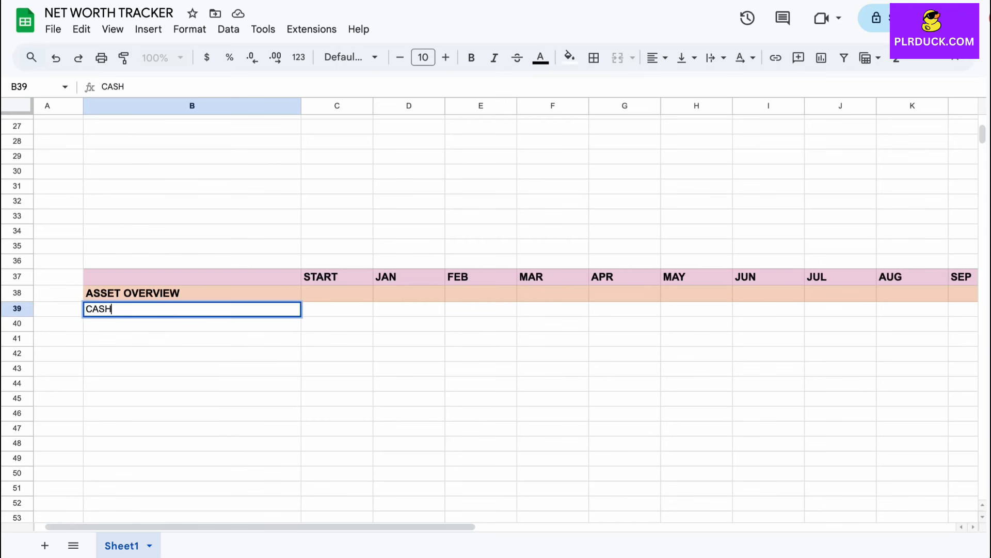
{"action": "type", "text": " AND BANK"}
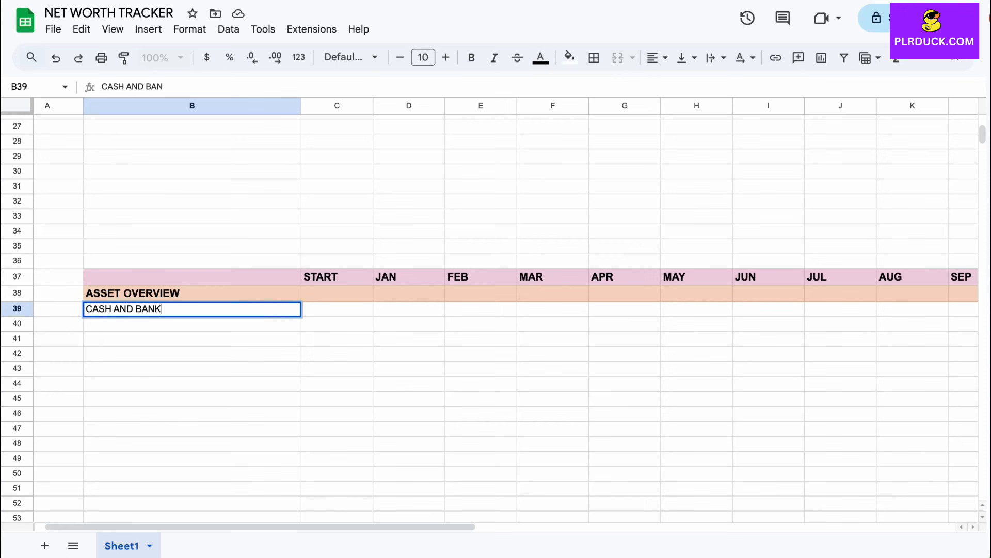
{"action": "type", "text": " ACCOUNTS"}
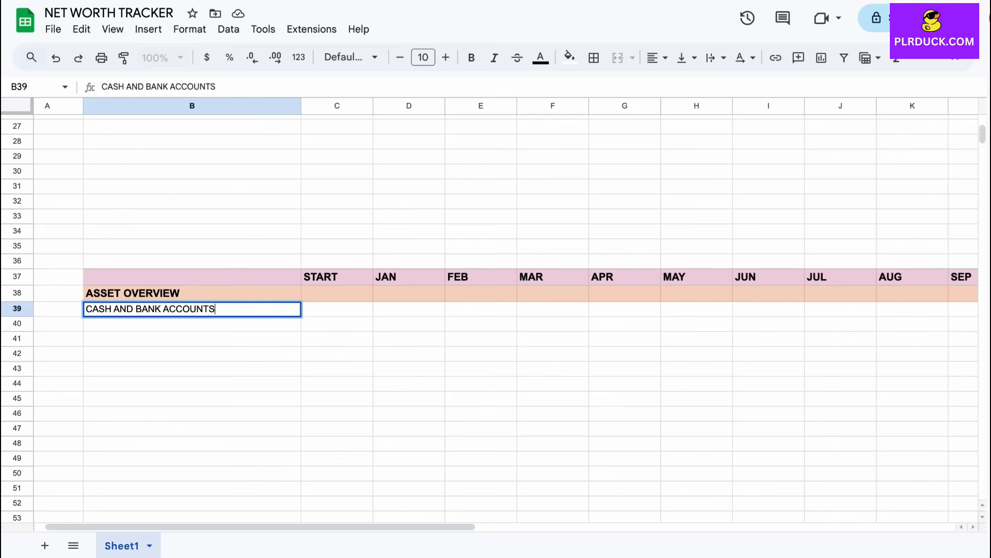
{"action": "key", "text": "Return"}
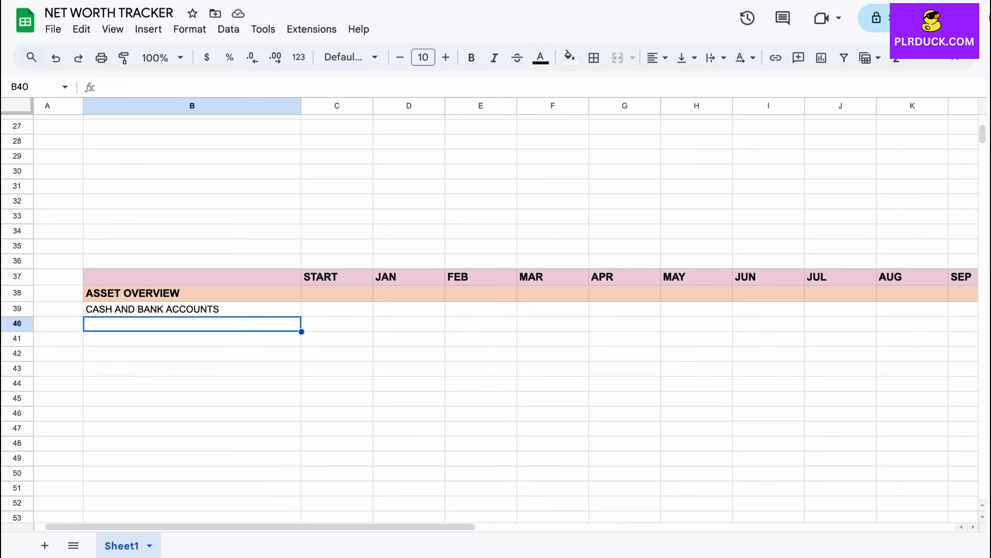
Enter BANK ACCOUNT 1 in B40 and extend the numbered series down to BANK ACCOUNT 3 in B42.
{"action": "type", "text": "BA"}
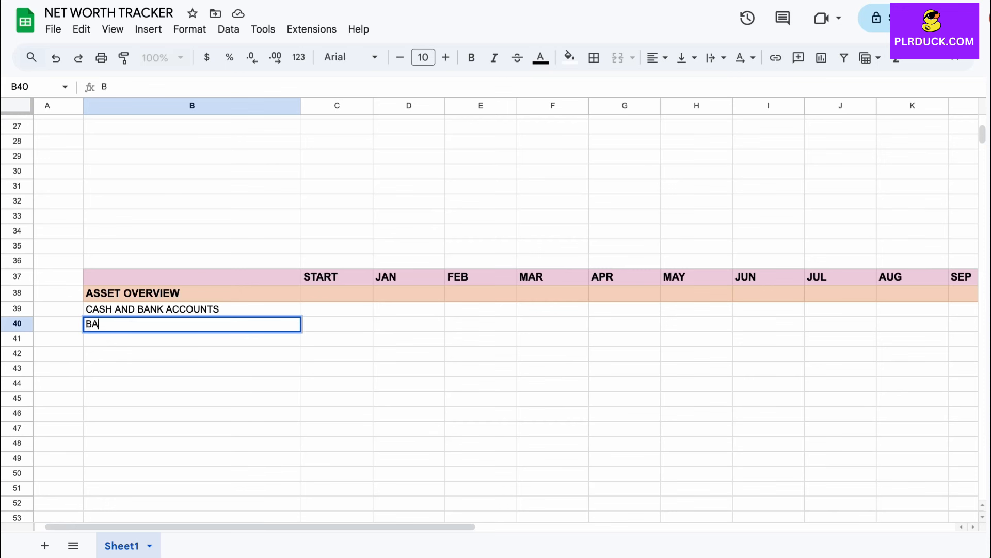
{"action": "type", "text": "NK ACCOUNT 1"}
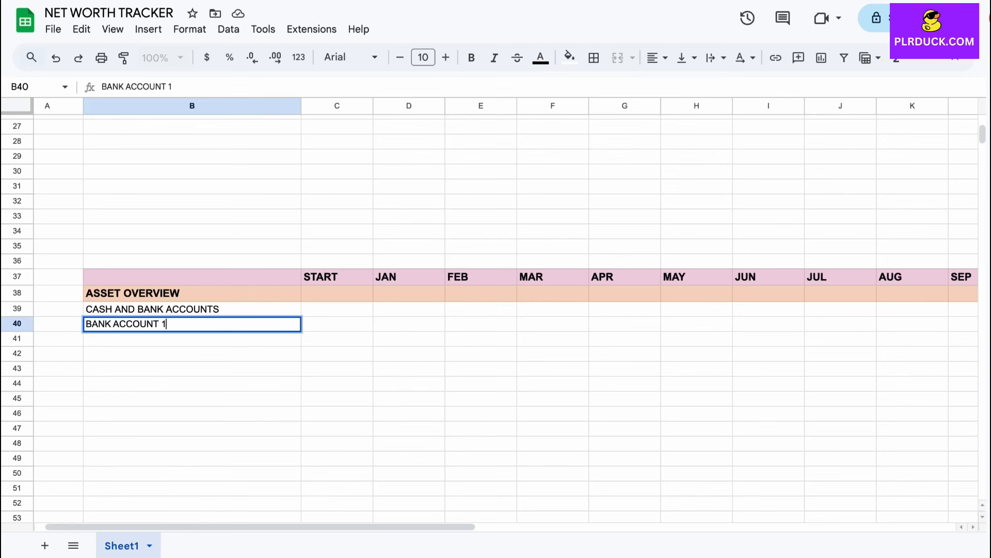
{"action": "left_click", "coordinate": [168, 368]}
{"action": "left_click", "coordinate": [173, 324]}
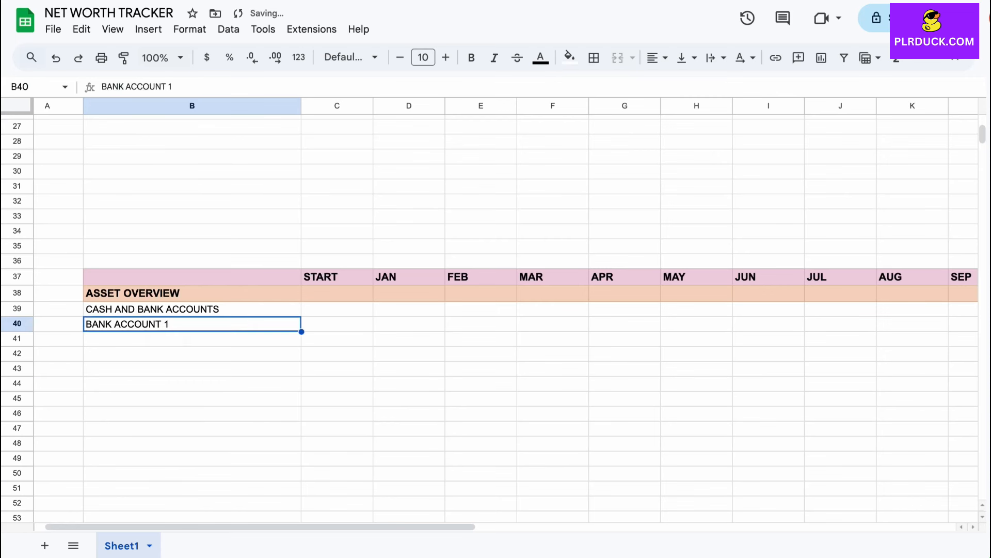
{"action": "left_click_drag", "start_coordinate": [301, 332], "coordinate": [301, 361]}
Enter the labels CASH AT HAND in B43 and PAYPAY WALLET in B44.
{"action": "left_click", "coordinate": [168, 368]}
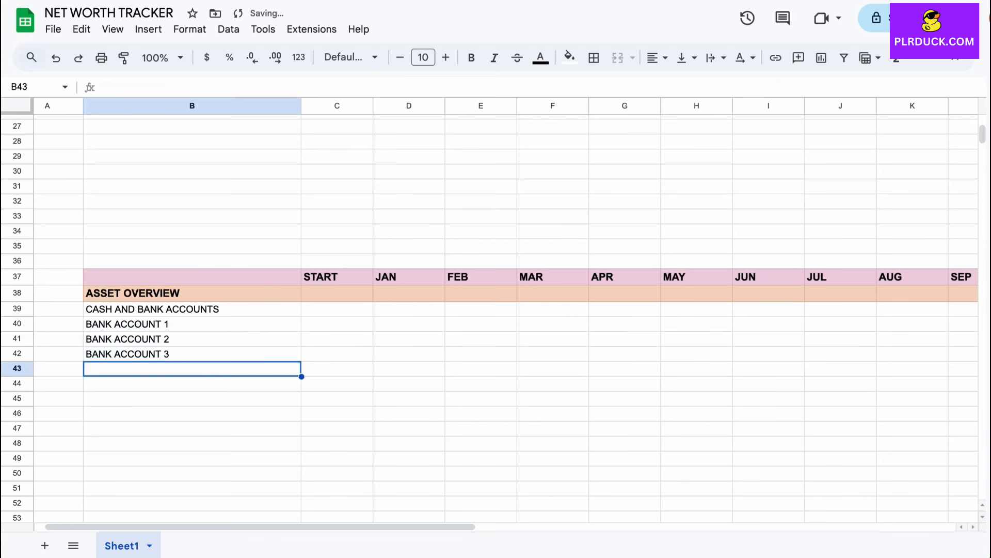
{"action": "type", "text": "CASH A"}
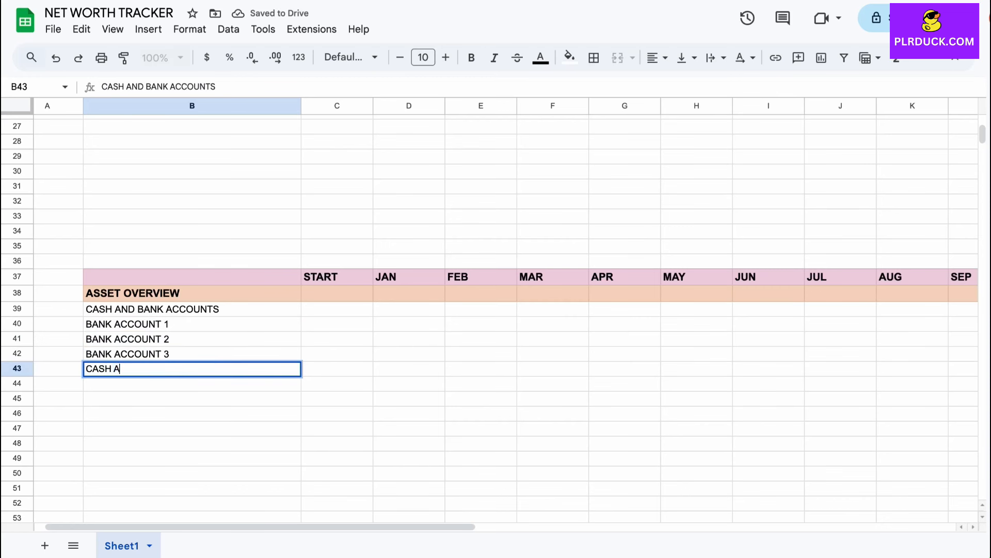
{"action": "type", "text": "T HAND"}
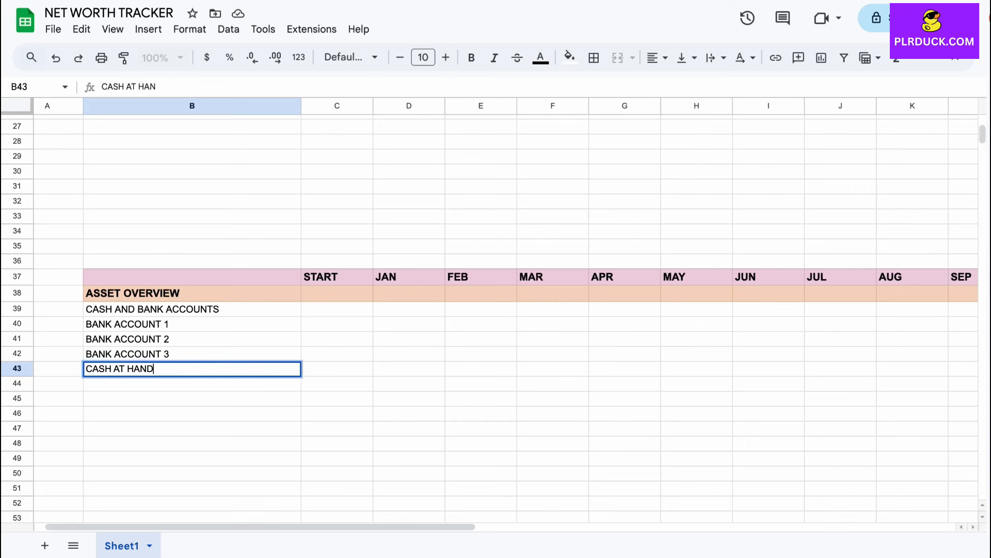
{"action": "key", "text": "Return"}
{"action": "type", "text": "PAYPAY "}
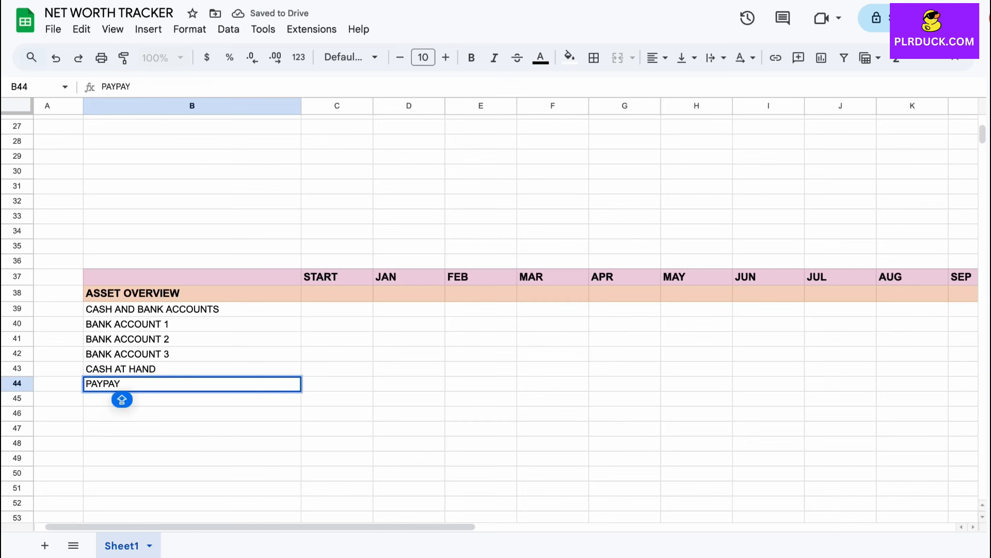
{"action": "type", "text": "WALLET"}
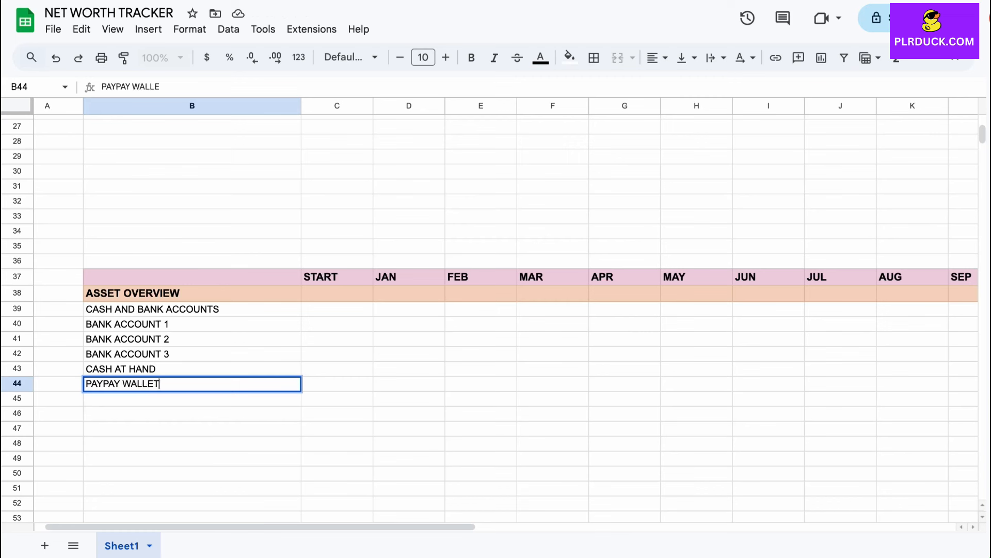
{"action": "key", "text": "Tab"}
Enter the START values 6000, 5500 and 8000 for the three bank accounts in C40:C42.
{"action": "key", "text": "Tab"}
{"action": "key", "text": "Up"}
{"action": "key", "text": "Up"}
{"action": "key", "text": "Up"}
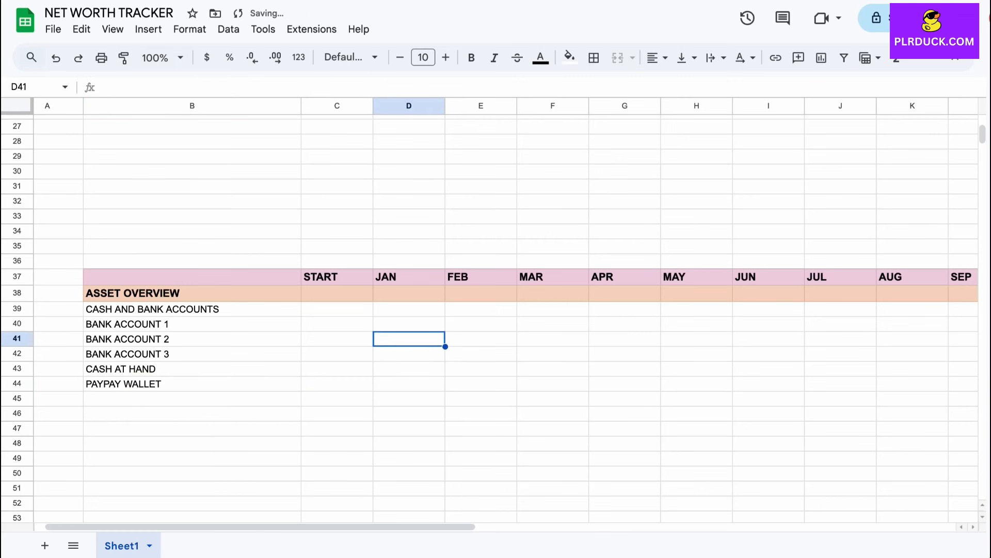
{"action": "key", "text": "Left"}
{"action": "key", "text": "Up"}
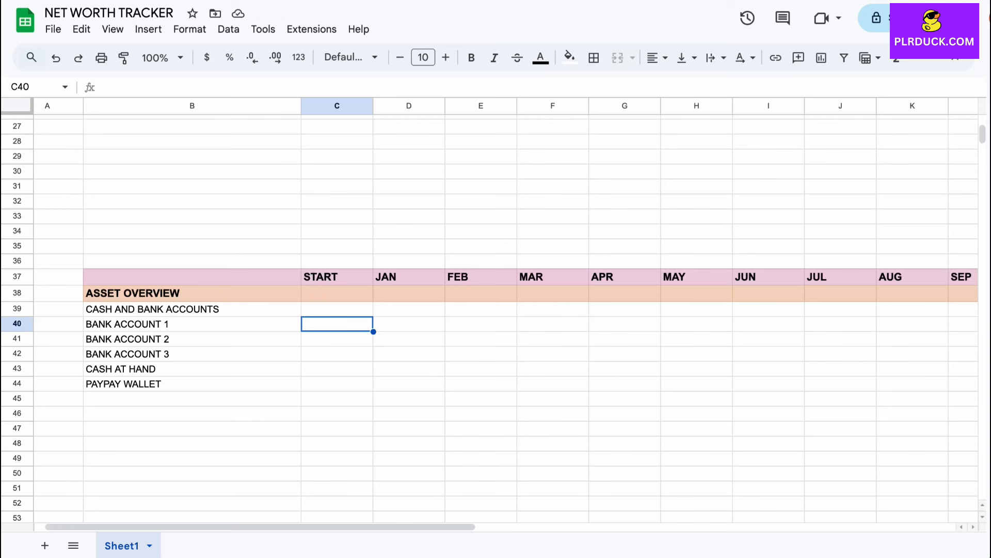
{"action": "type", "text": "6000"}
{"action": "key", "text": "Return"}
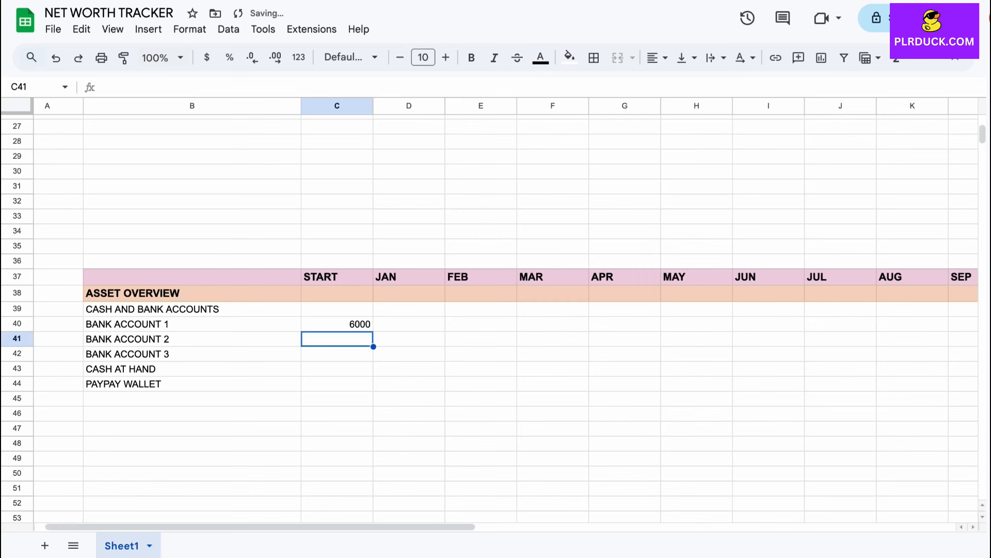
{"action": "type", "text": "5"}
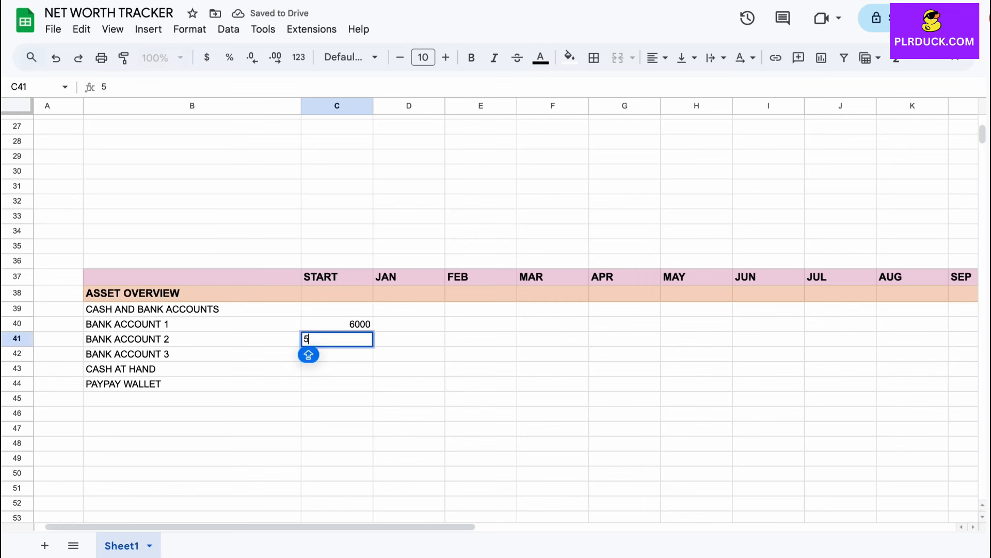
{"action": "type", "text": "500"}
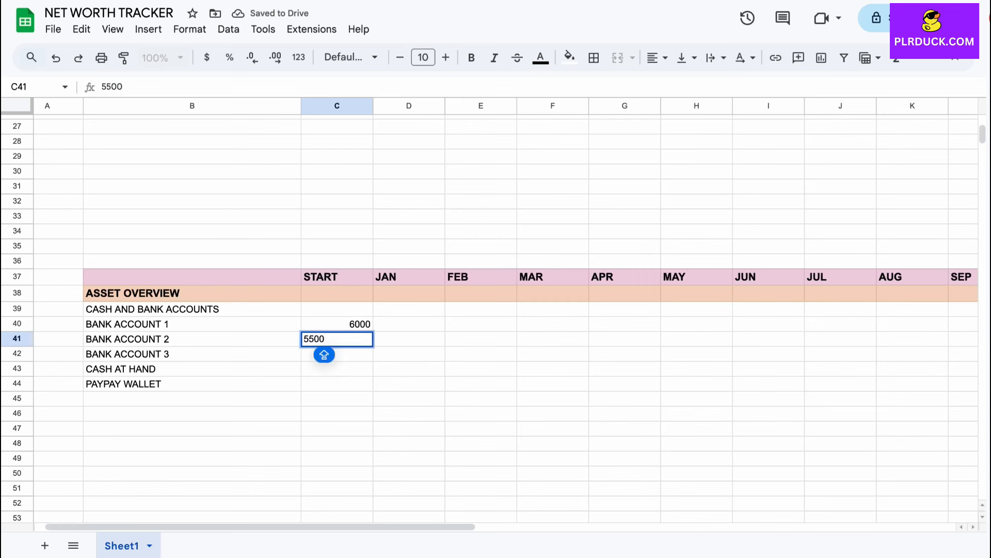
{"action": "key", "text": "Return"}
{"action": "type", "text": "8000"}
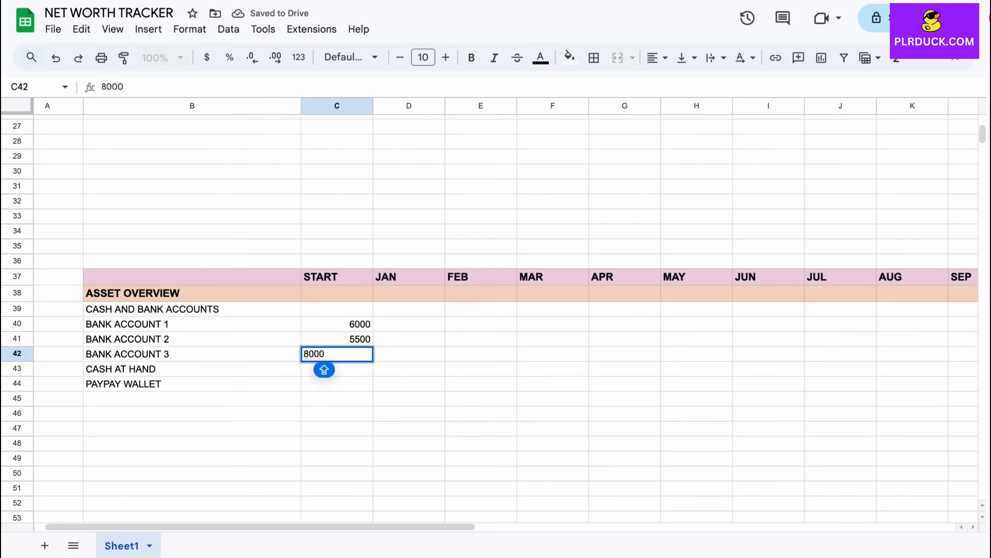
{"action": "key", "text": "Return"}
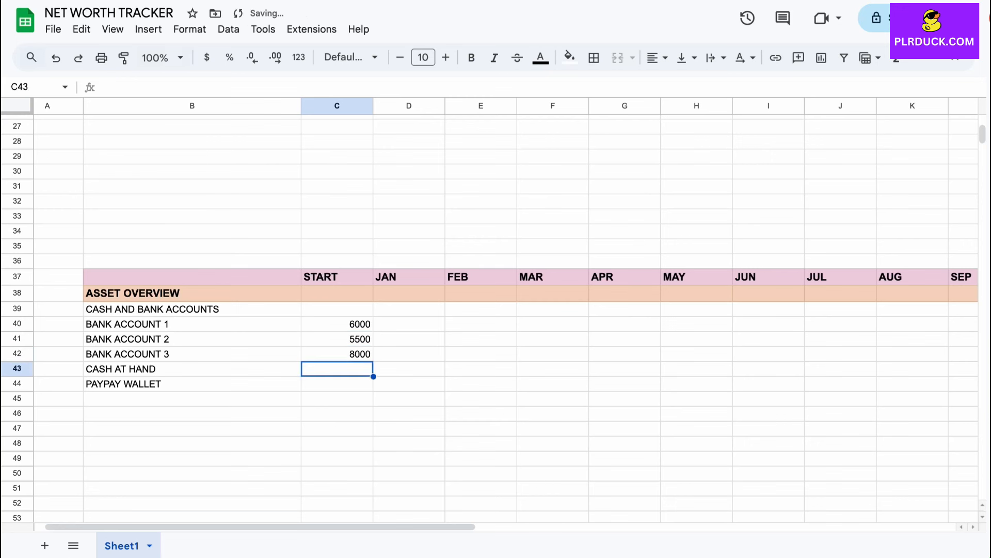
Enter the START values 2000 for CASH AT HAND in C43 and 400 for PAYPAY WALLET in C44.
{"action": "type", "text": "000"}
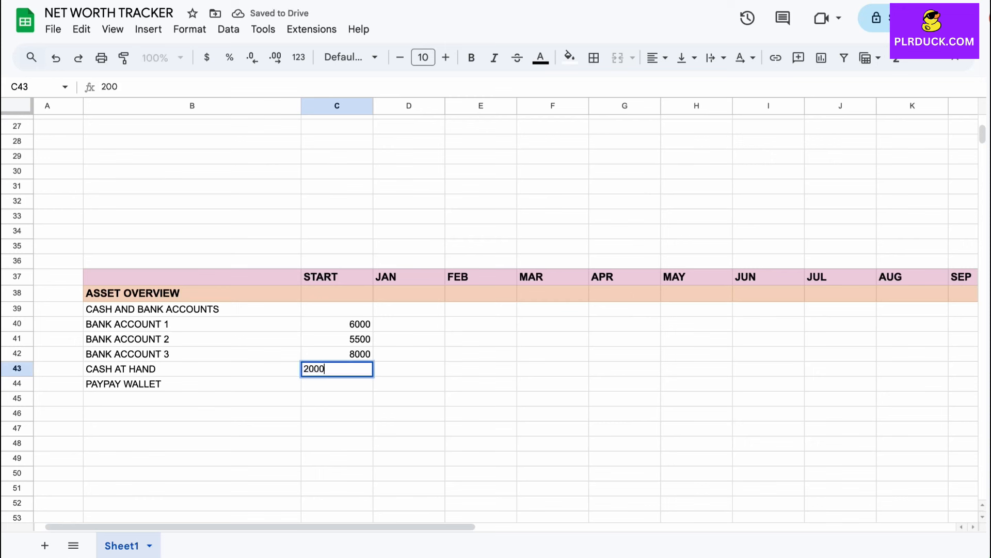
{"action": "key", "text": "Return"}
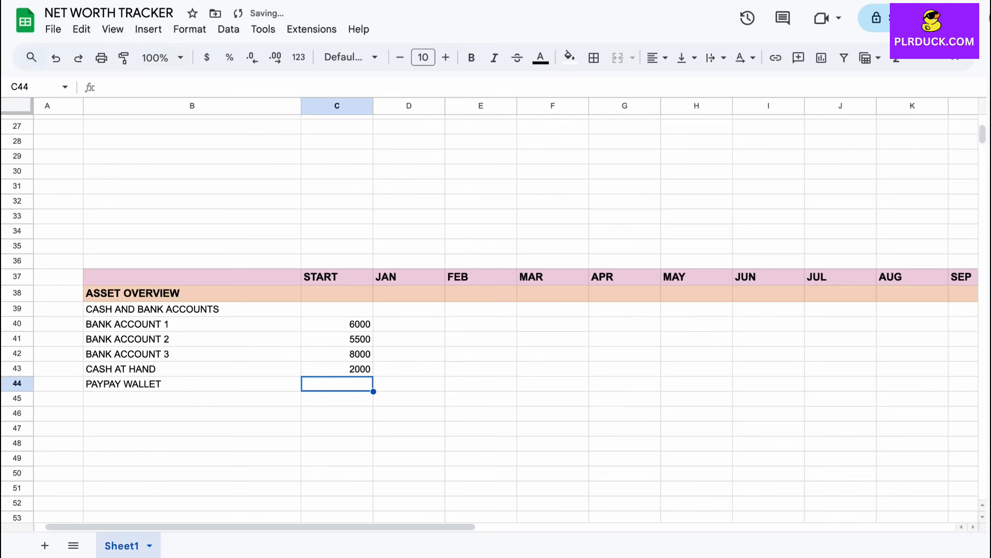
{"action": "type", "text": "400"}
{"action": "key", "text": "Tab"}
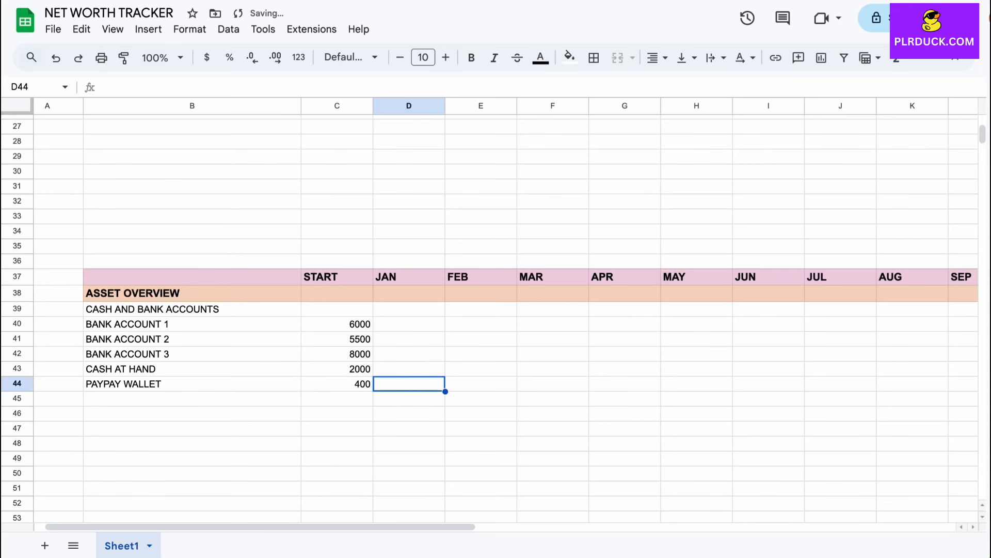
Apply the currency number format to the range C39:P45.
{"action": "left_click", "coordinate": [769, 384]}
{"action": "left_click_drag", "start_coordinate": [337, 308], "coordinate": [973, 398]}
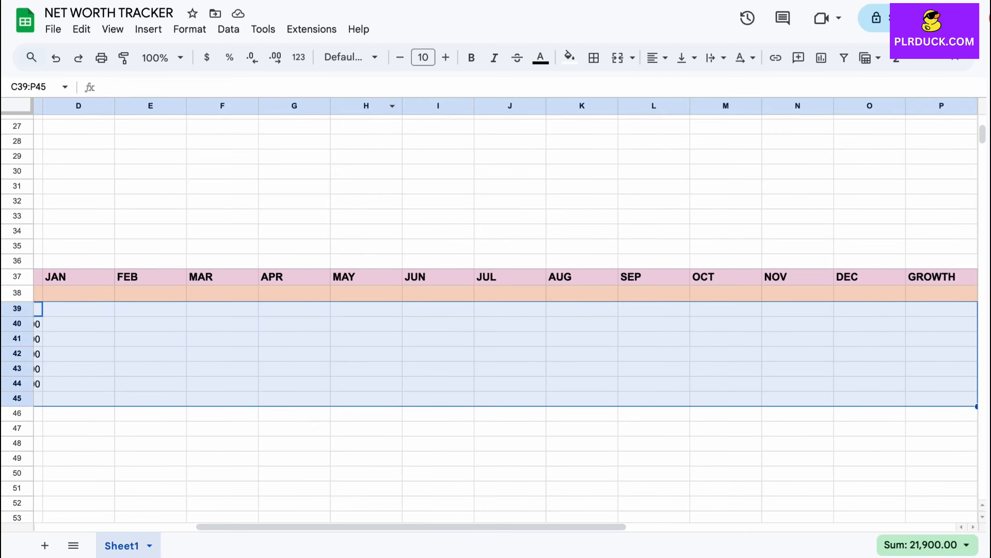
{"action": "left_click", "coordinate": [207, 57]}
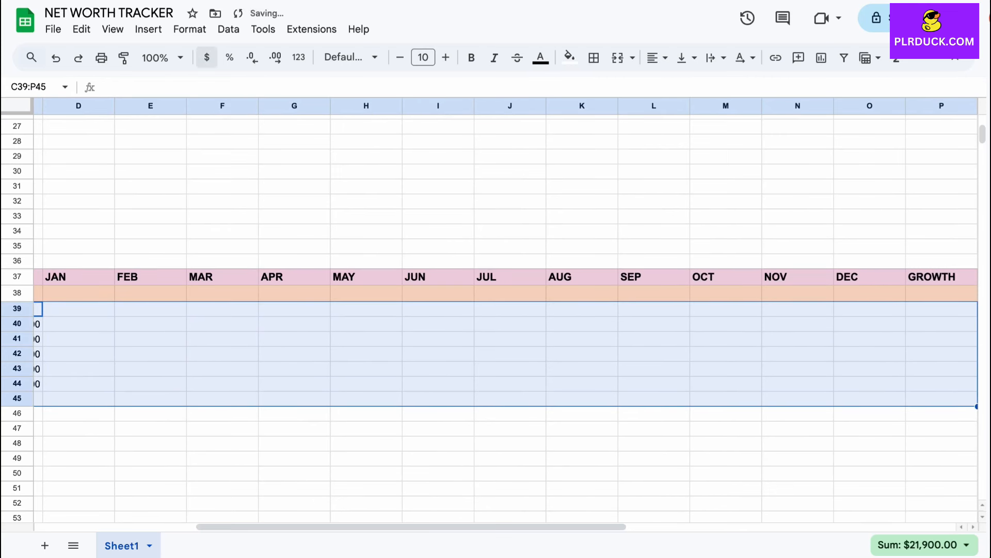
{"action": "left_click", "coordinate": [246, 401]}
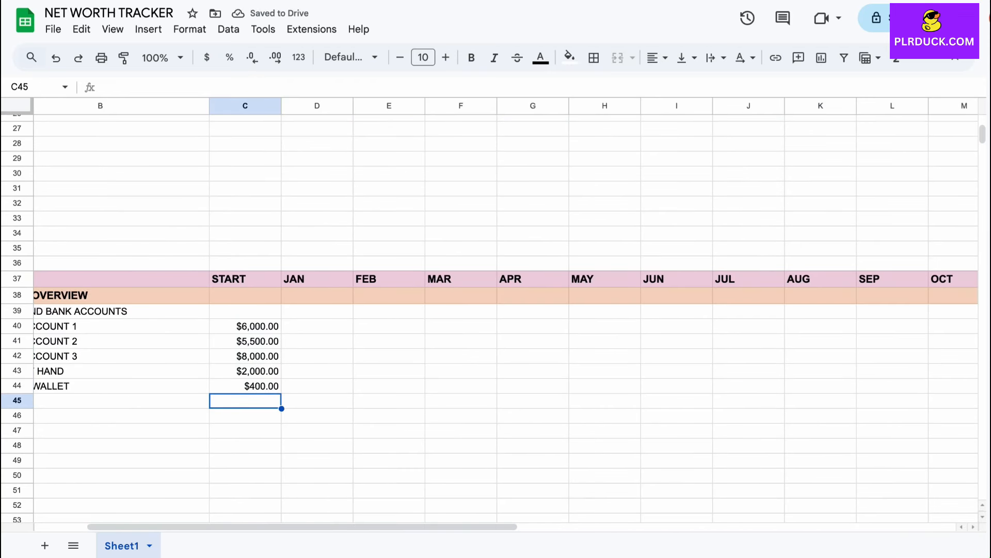
Enter the JAN values 7000, 8500 and 6700 for the three bank accounts in D40:D42.
{"action": "left_click", "coordinate": [317, 326]}
{"action": "scroll", "coordinate": [317, 326], "scroll_direction": "left", "scroll_amount": 2}
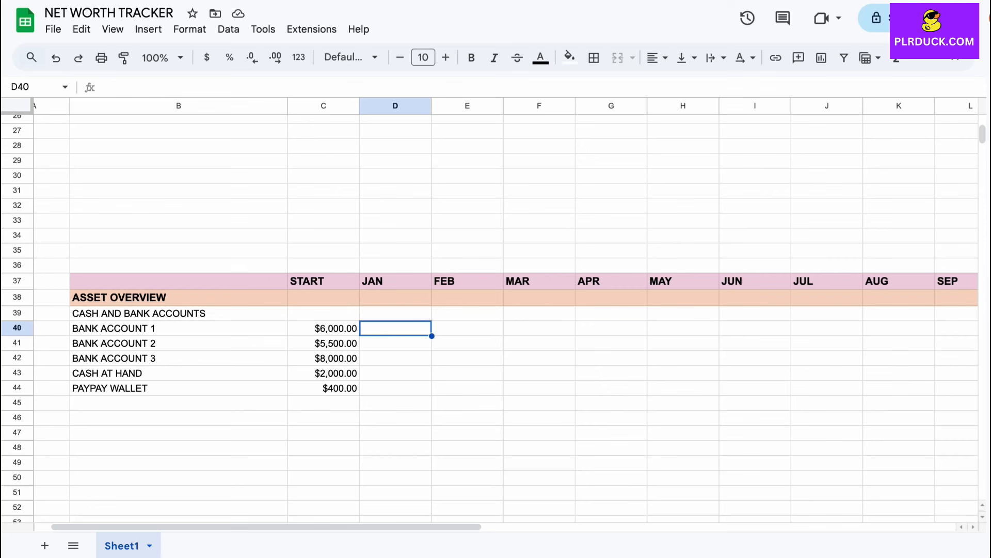
{"action": "type", "text": "7000"}
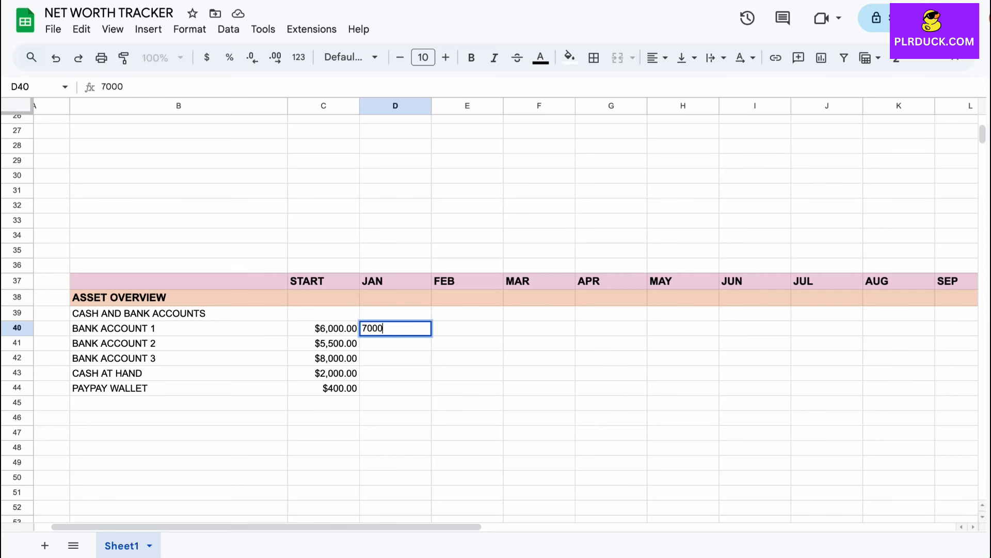
{"action": "key", "text": "Return"}
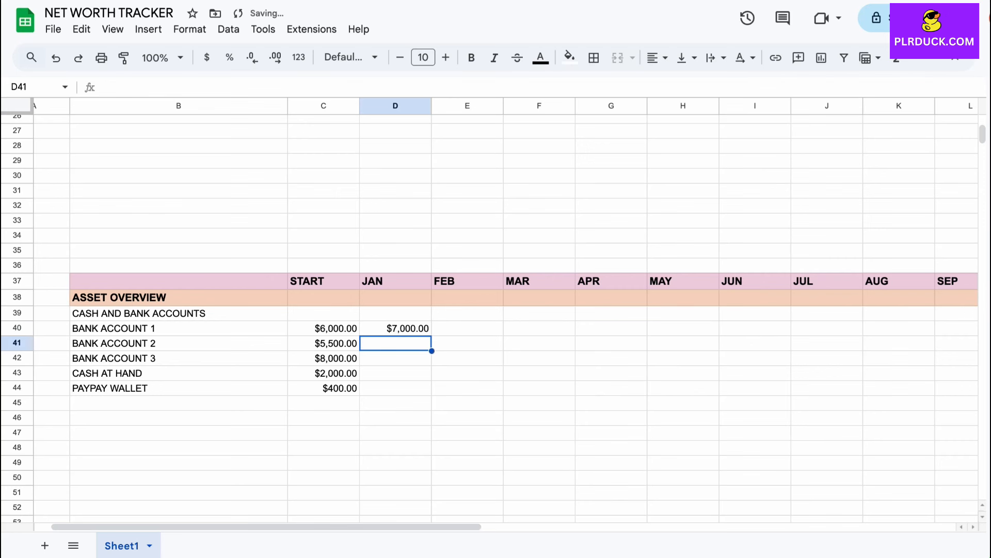
{"action": "type", "text": "8500"}
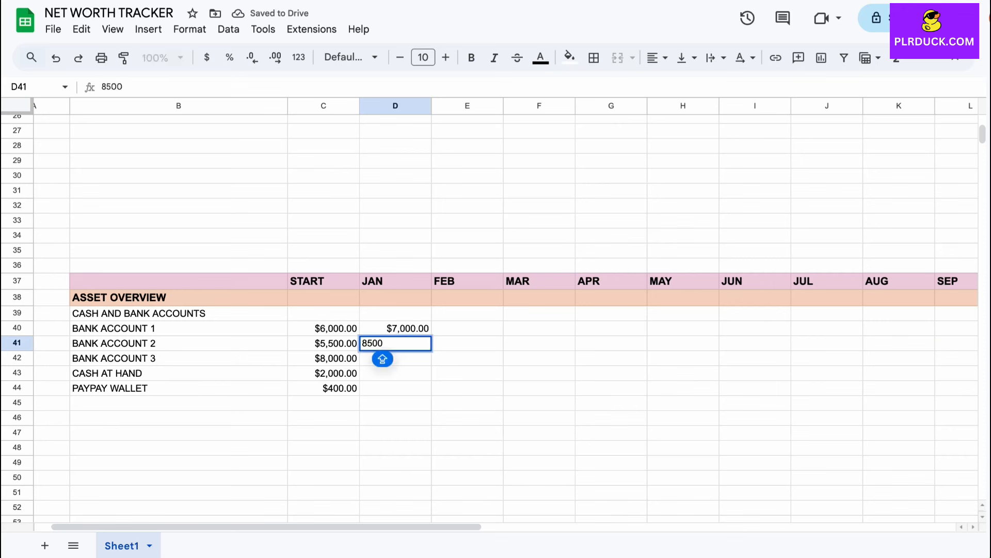
{"action": "key", "text": "Return"}
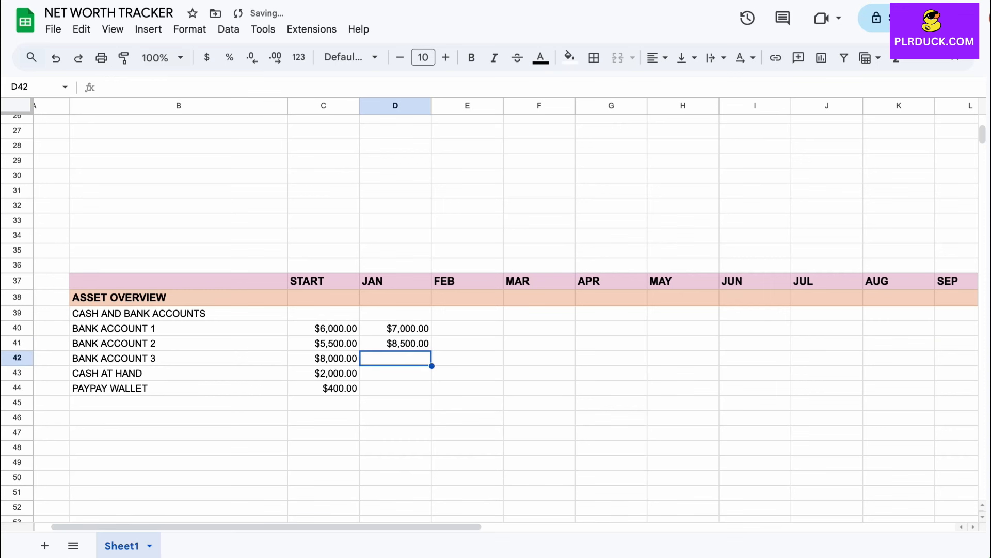
{"action": "type", "text": "$6700"}
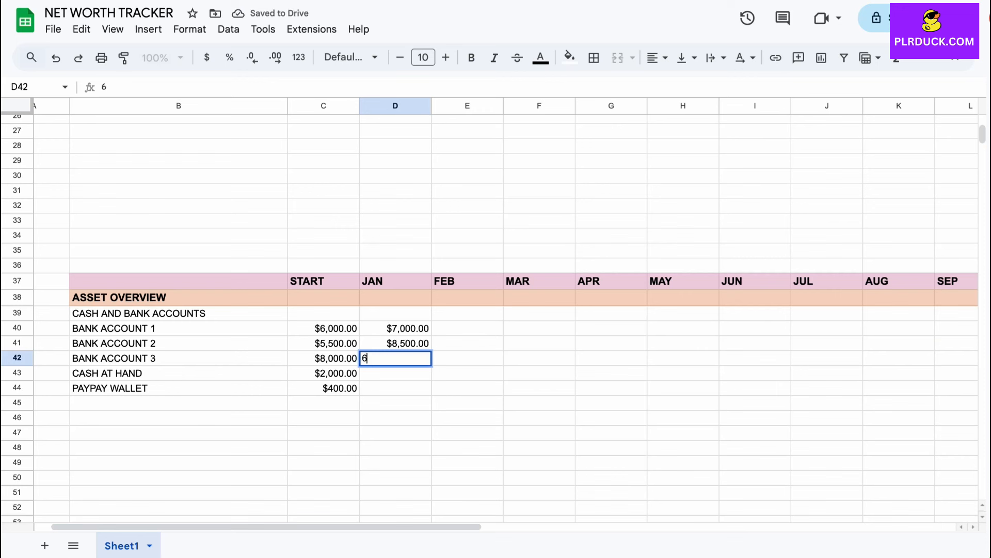
{"action": "key", "text": "Return"}
Enter the JAN values 2200 for CASH AT HAND in D43 and 450 for PAYPAY WALLET in D44.
{"action": "type", "text": "2200"}
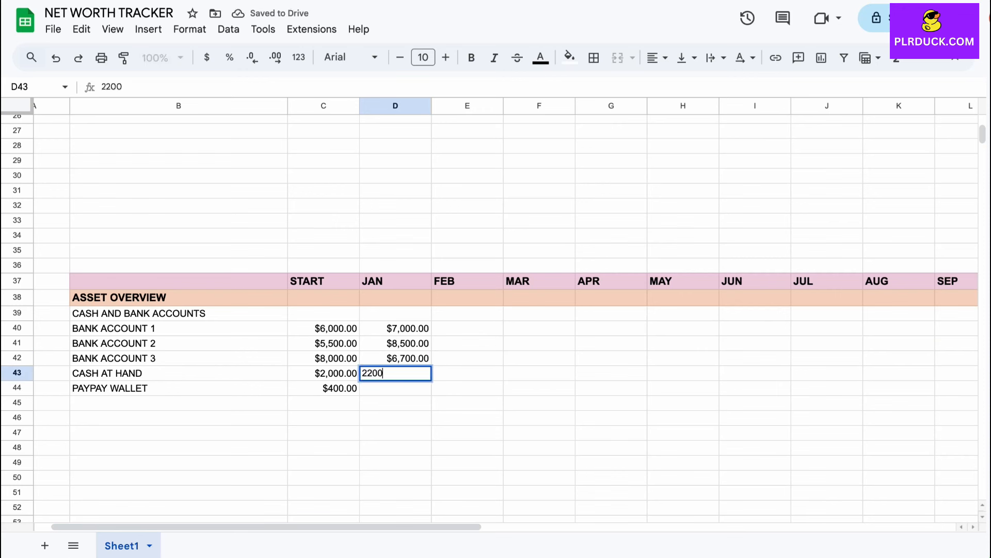
{"action": "key", "text": "Return"}
{"action": "type", "text": "450"}
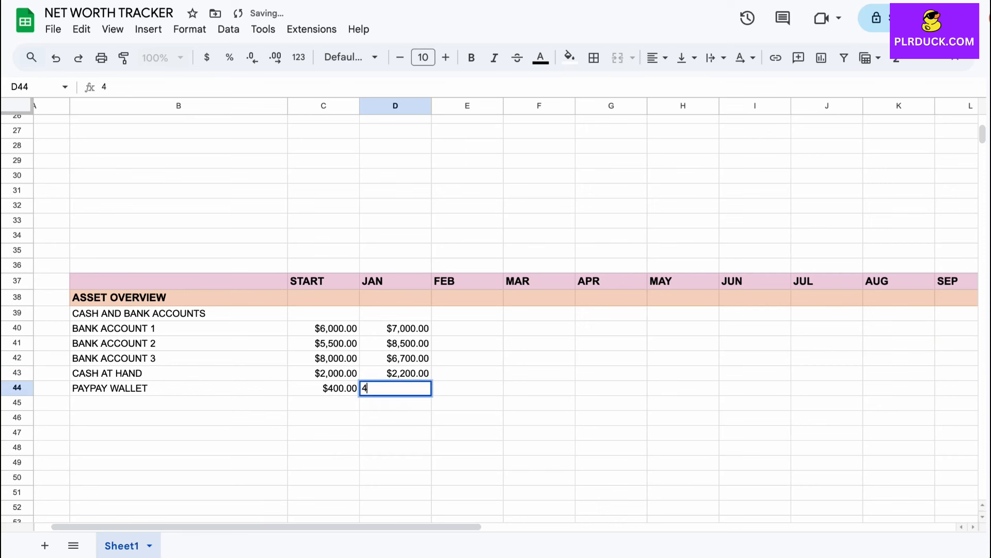
{"action": "key", "text": "Tab"}
Enter the FEB values 8100, 8000 and 9000 for the three bank accounts in E40:E42.
{"action": "key", "text": "Up"}
{"action": "key", "text": "Up"}
{"action": "key", "text": "Up"}
{"action": "key", "text": "Up"}
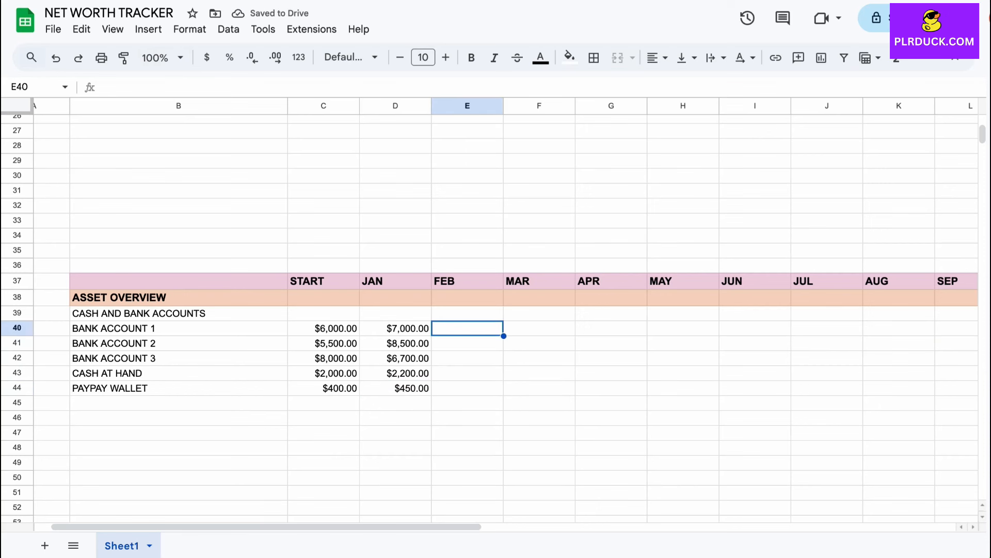
{"action": "type", "text": "80"}
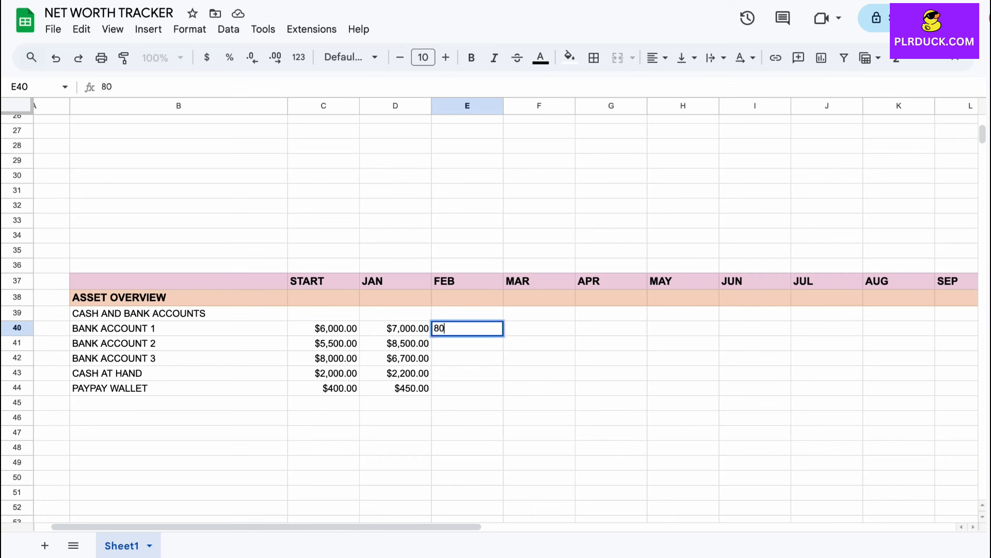
{"action": "key", "text": "BackSpace"}
{"action": "type", "text": "100"}
{"action": "key", "text": "Return"}
{"action": "type", "text": "8000"}
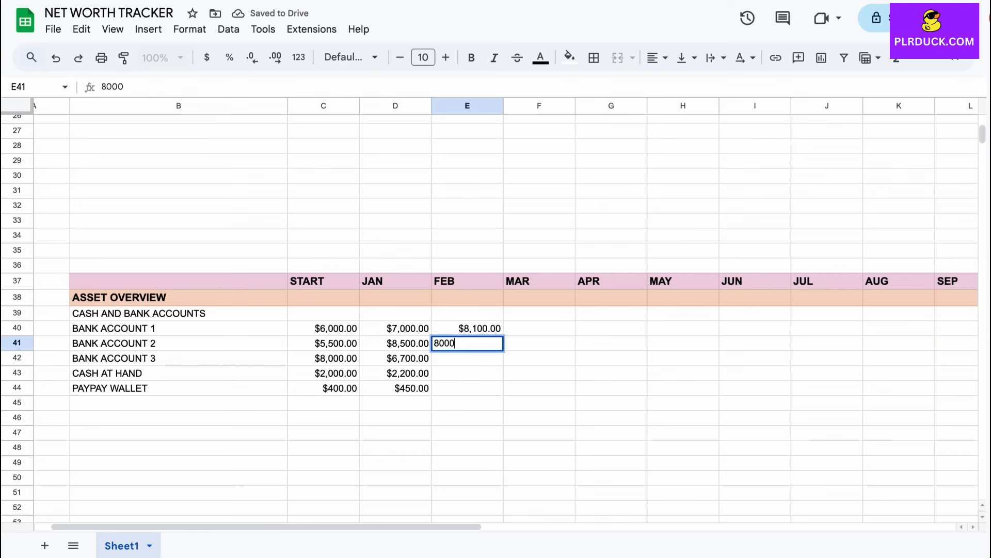
{"action": "key", "text": "Return"}
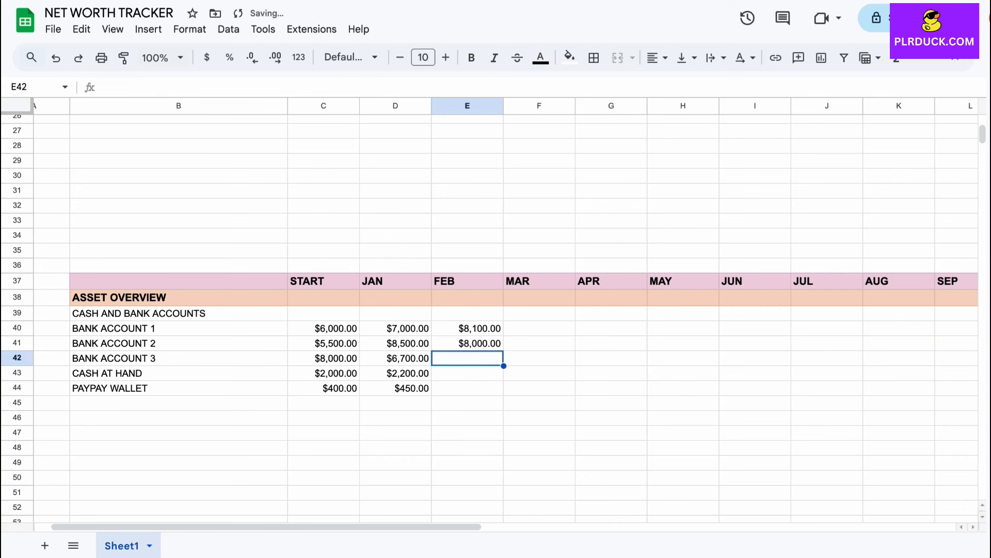
{"action": "type", "text": "9000"}
{"action": "key", "text": "Return"}
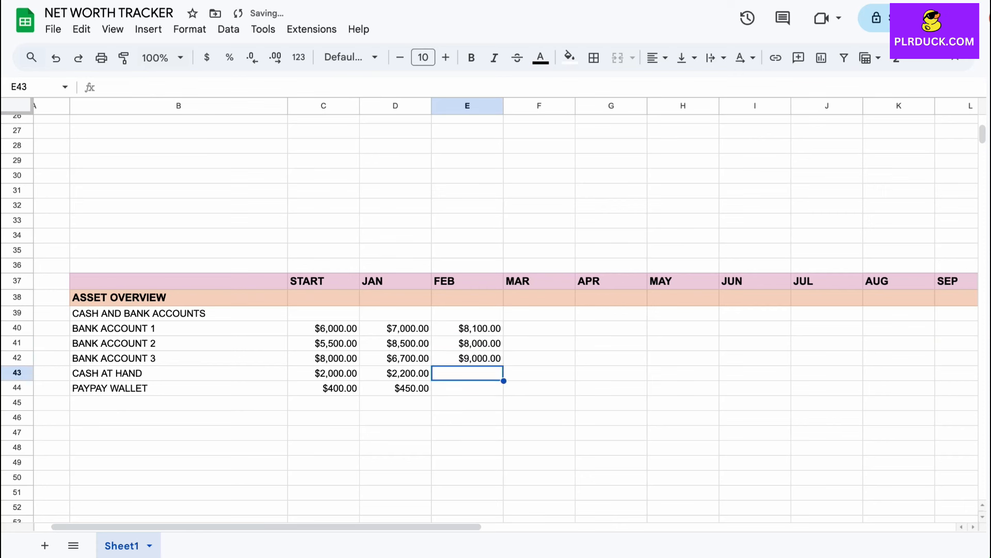
Enter the FEB values 3200 for CASH AT HAND in E43 and 560 for PAYPAY WALLET in E44.
{"action": "type", "text": "3200"}
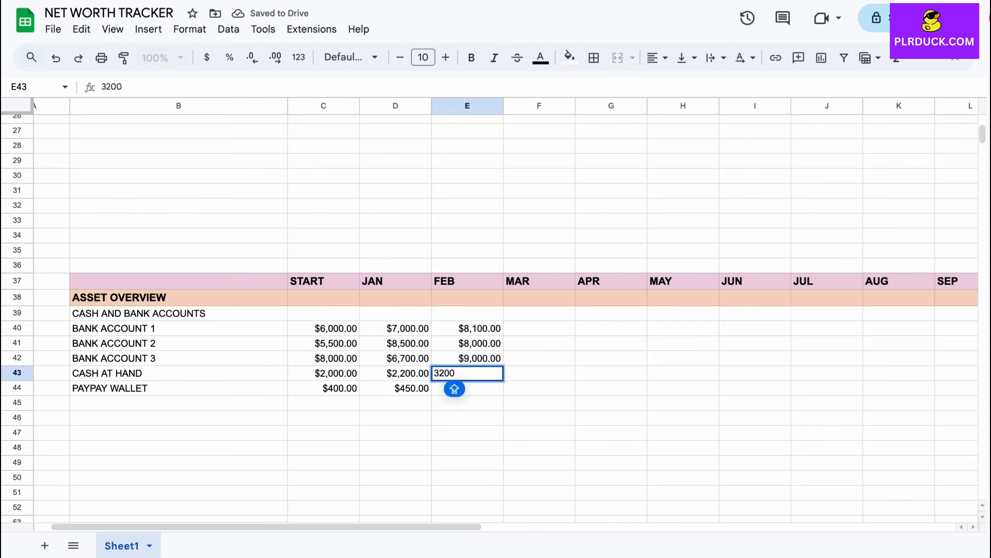
{"action": "key", "text": "Return"}
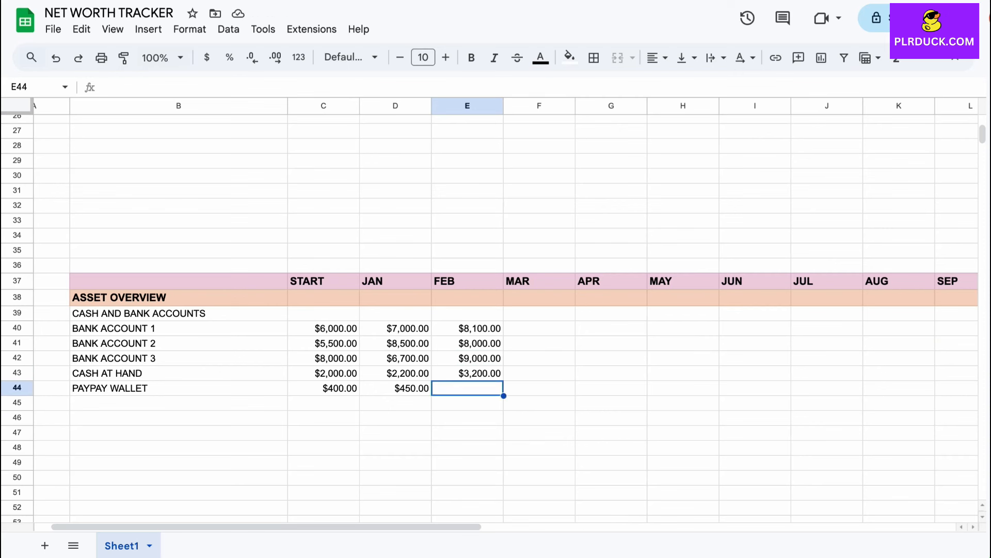
{"action": "type", "text": "560"}
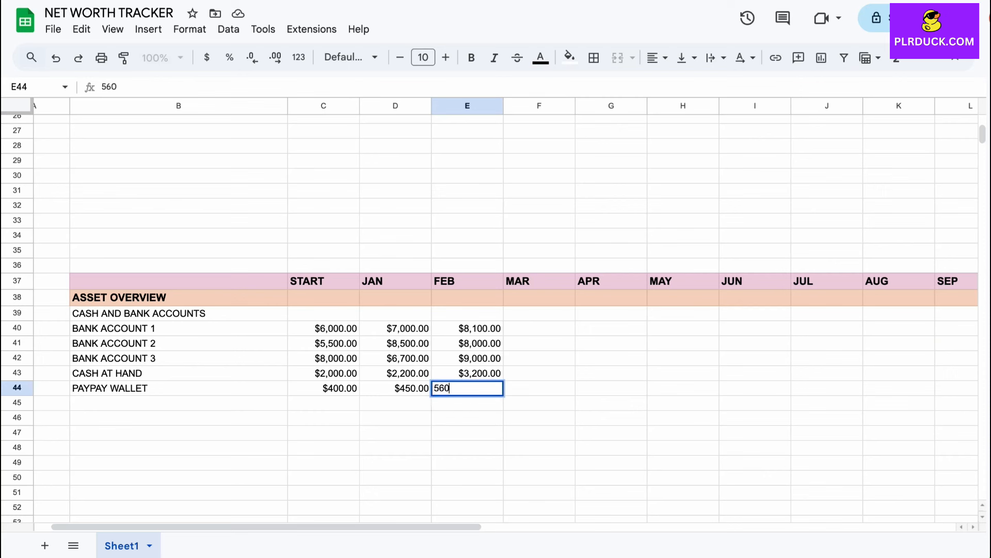
{"action": "key", "text": "Return"}
Format the CASH AND BANK ACCOUNTS row B39:P39 as bold, size 11, with the custom light purple fill.
{"action": "left_click", "coordinate": [179, 313]}
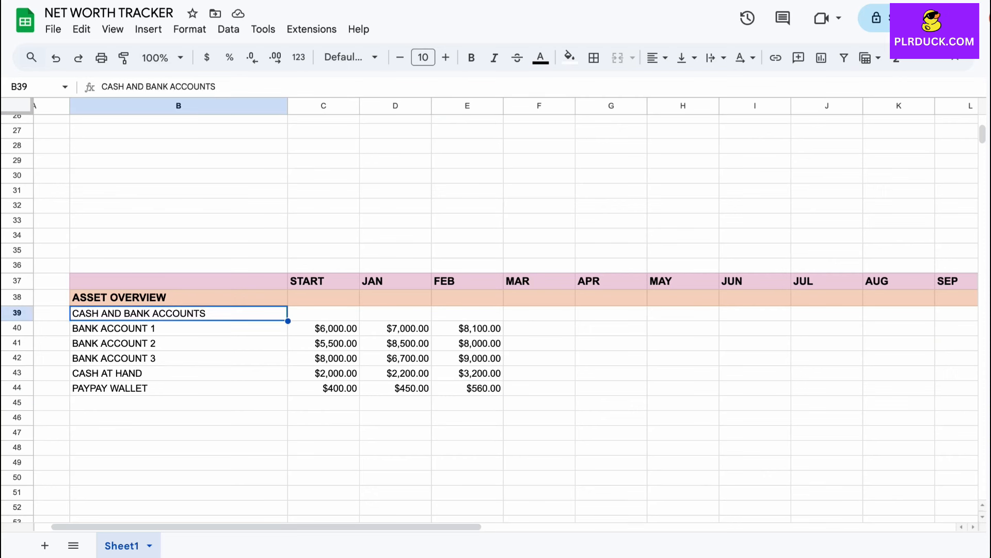
{"action": "left_click_drag", "start_coordinate": [179, 313], "coordinate": [905, 313]}
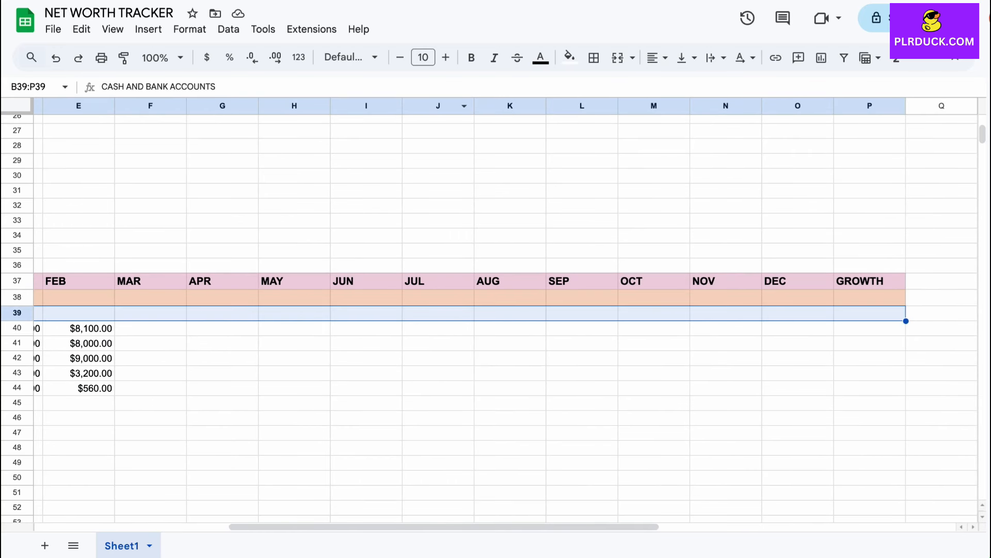
{"action": "left_click", "coordinate": [446, 57]}
{"action": "left_click", "coordinate": [472, 57]}
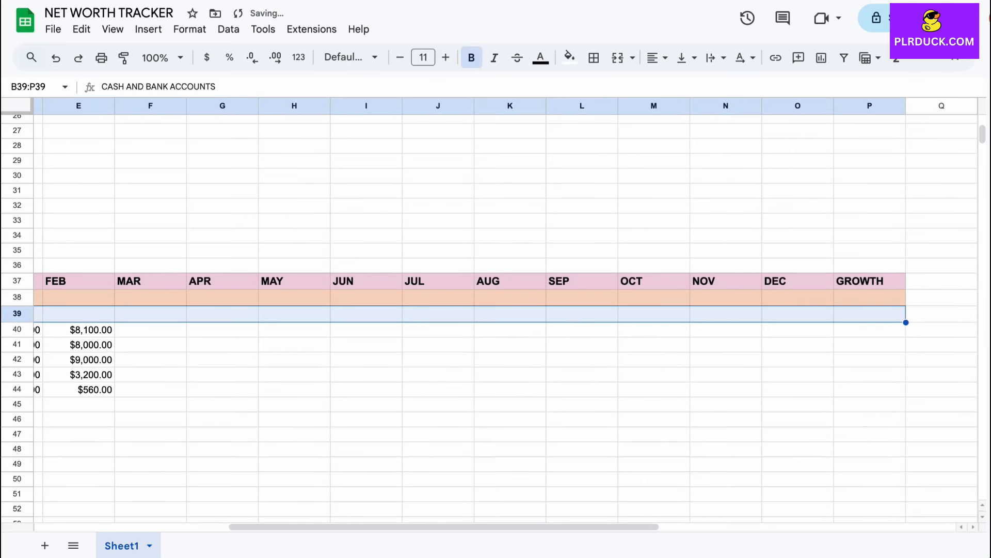
{"action": "left_click", "coordinate": [570, 58]}
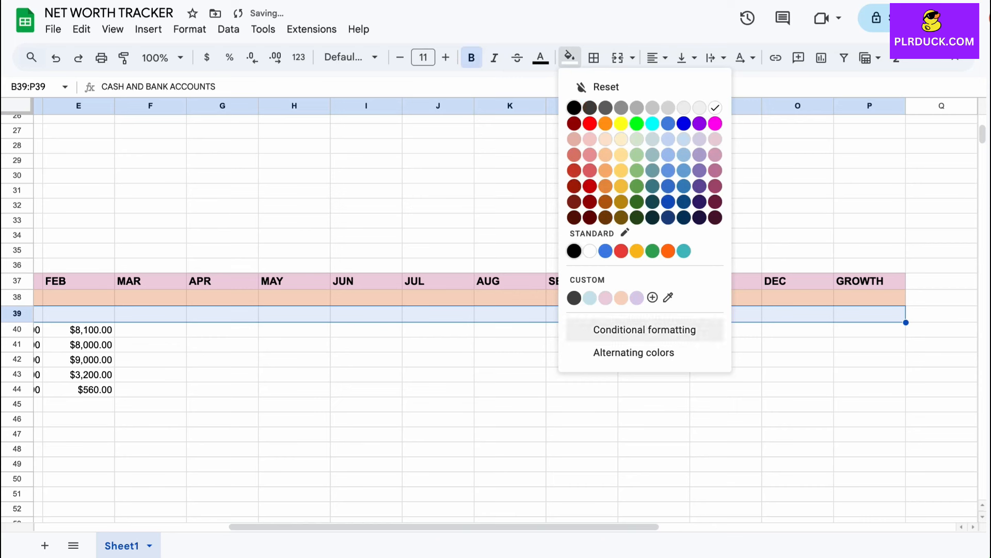
{"action": "left_click", "coordinate": [637, 298]}
{"action": "scroll", "coordinate": [506, 318], "scroll_direction": "left", "scroll_amount": 8}
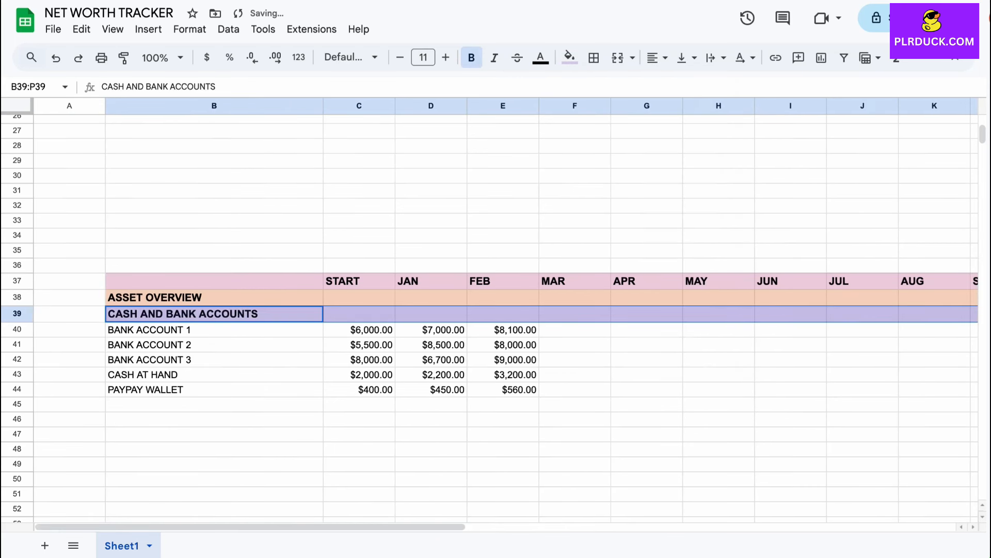
Enter the section label PROPERTIES in B45 below PAYPAY WALLET.
{"action": "left_click", "coordinate": [214, 404]}
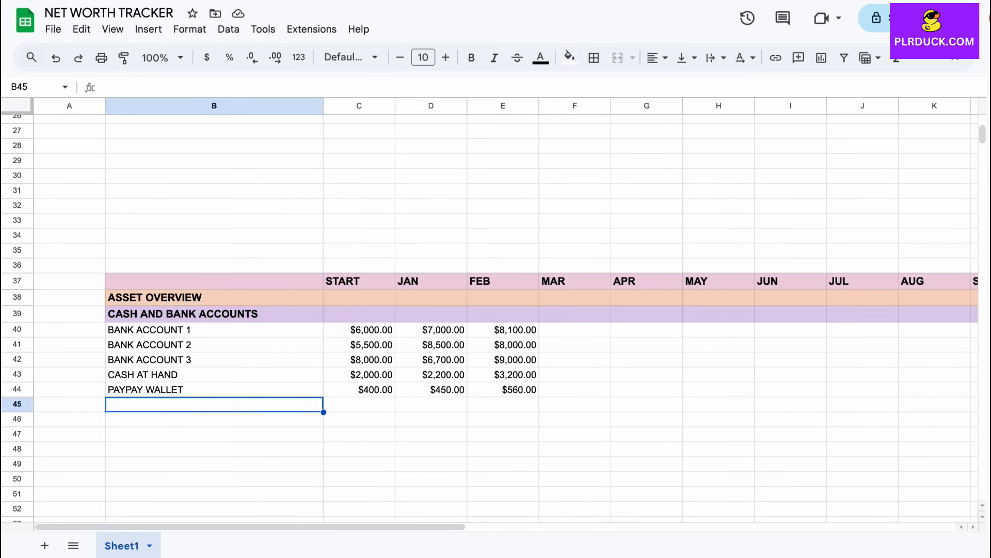
{"action": "type", "text": "P"}
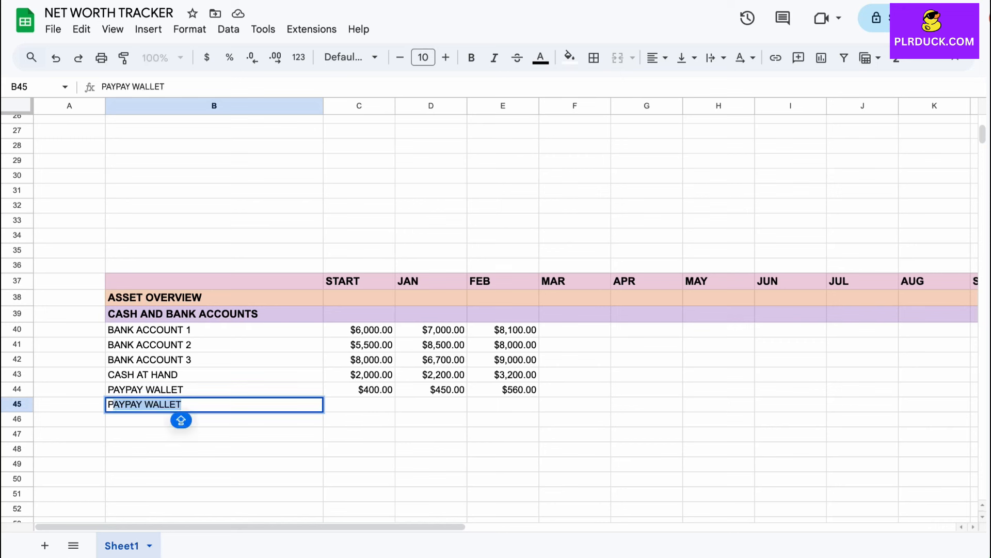
{"action": "type", "text": "ROPERTIES"}
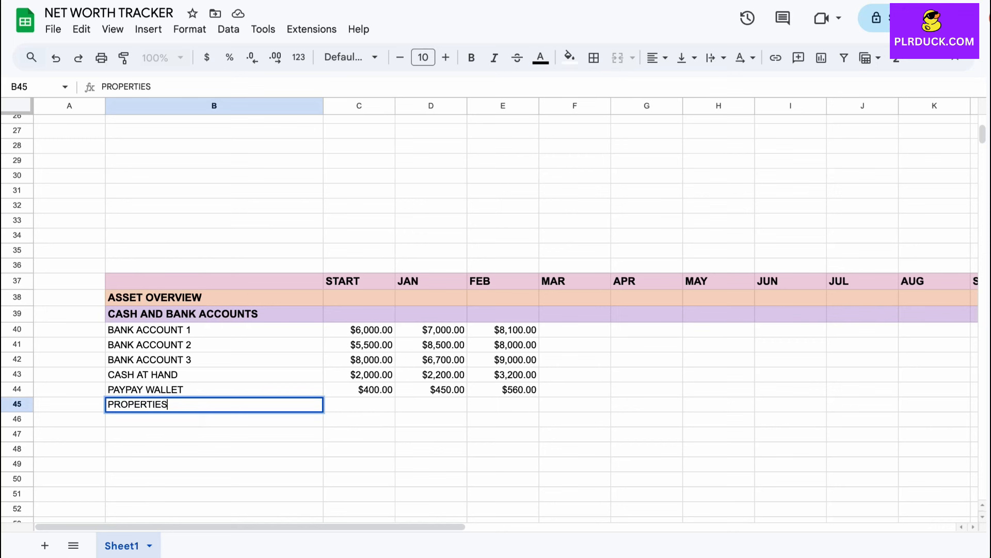
{"action": "key", "text": "Return"}
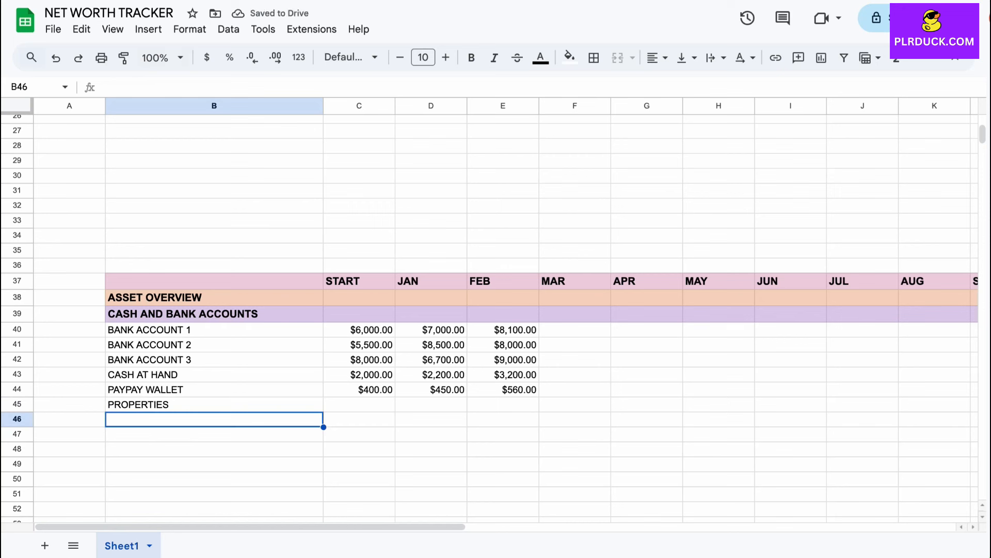
Enter the property labels LAND, RESIDENCE, OFFICE and CAR in B46:B49.
{"action": "type", "text": "LAND"}
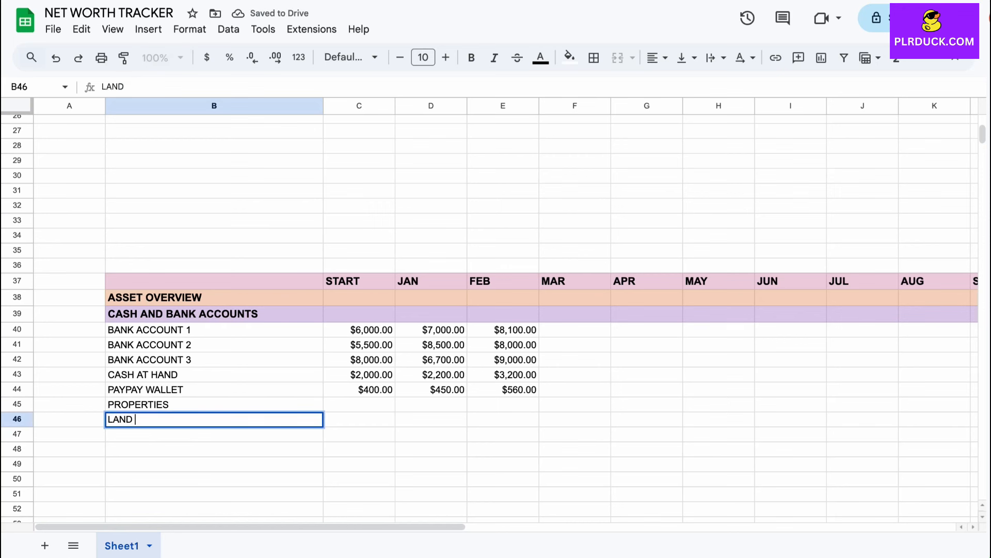
{"action": "key", "text": "Return"}
{"action": "type", "text": "RESIDENCE"}
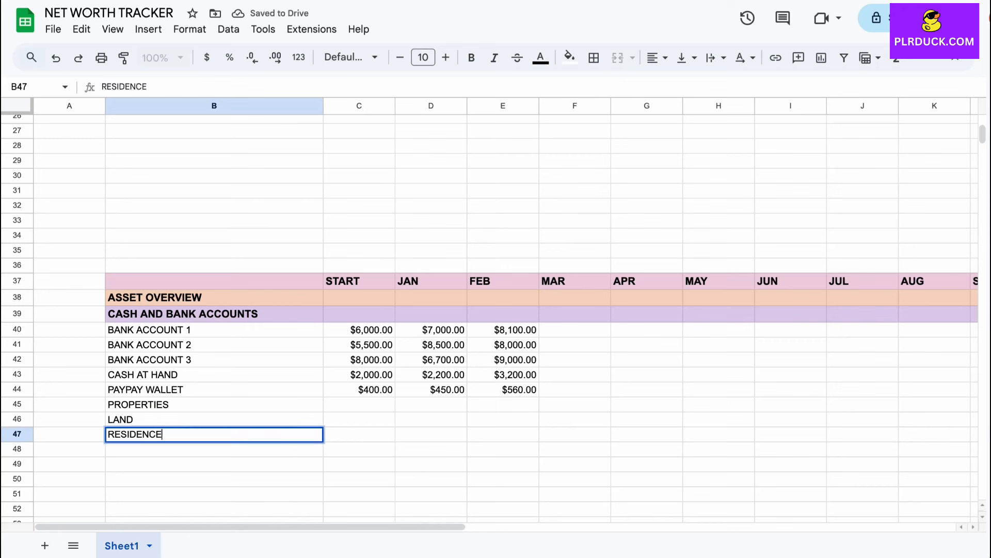
{"action": "key", "text": "Return"}
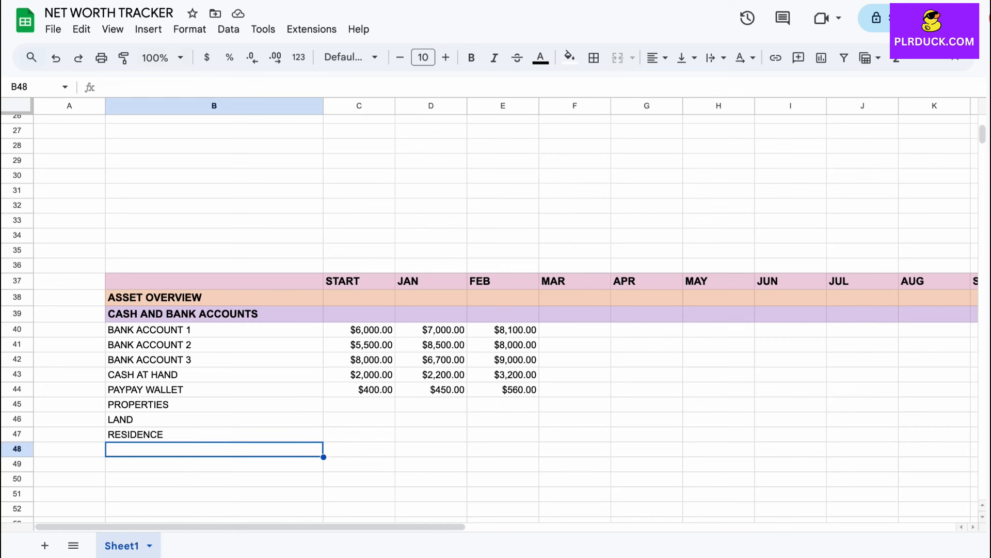
{"action": "type", "text": "OFFICE"}
{"action": "key", "text": "Return"}
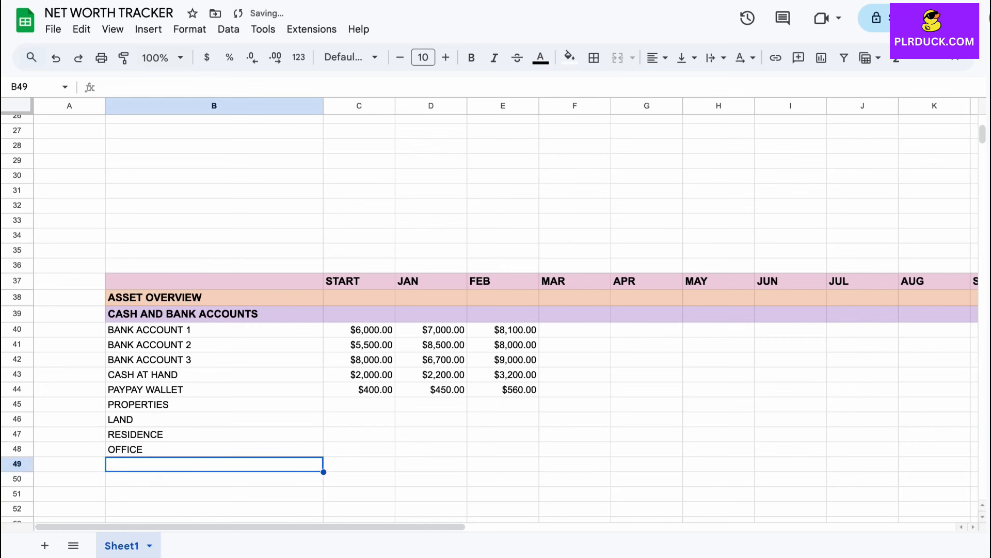
{"action": "type", "text": "CAR"}
{"action": "key", "text": "Tab"}
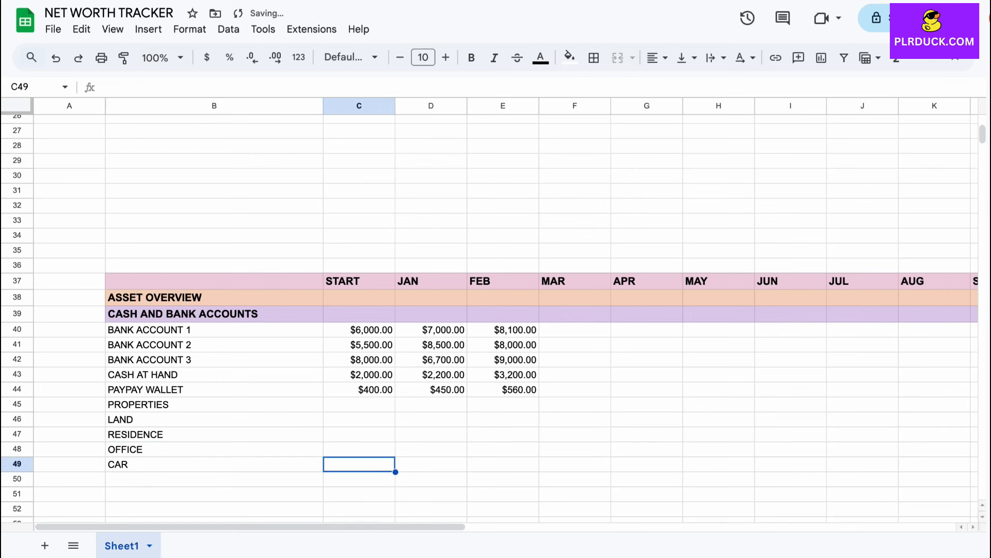
Format the PROPERTIES row B45:P45 as bold, size 11, with the custom light orange fill.
{"action": "key", "text": "Up"}
{"action": "key", "text": "Up"}
{"action": "key", "text": "Up"}
{"action": "key", "text": "Up"}
{"action": "key", "text": "Left"}
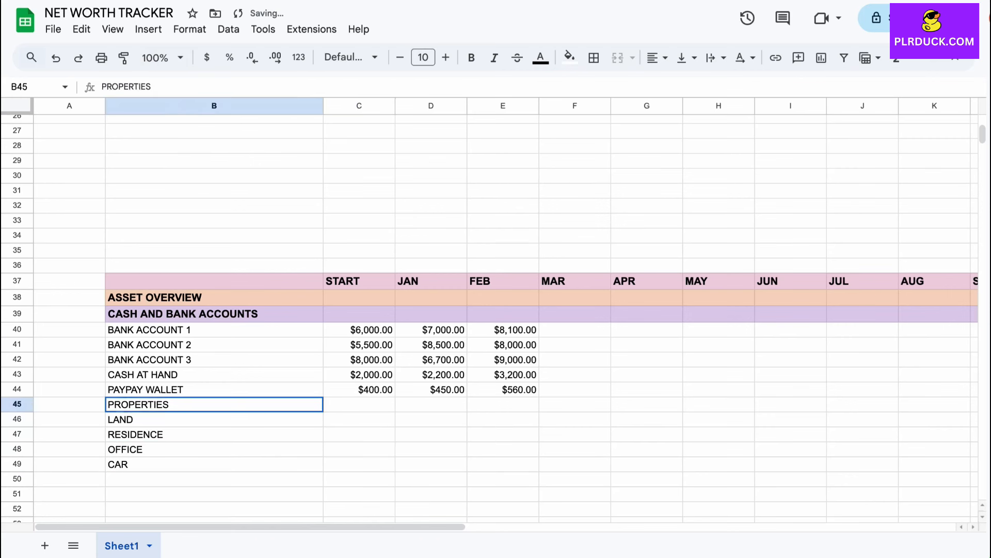
{"action": "left_click_drag", "start_coordinate": [214, 404], "coordinate": [976, 404]}
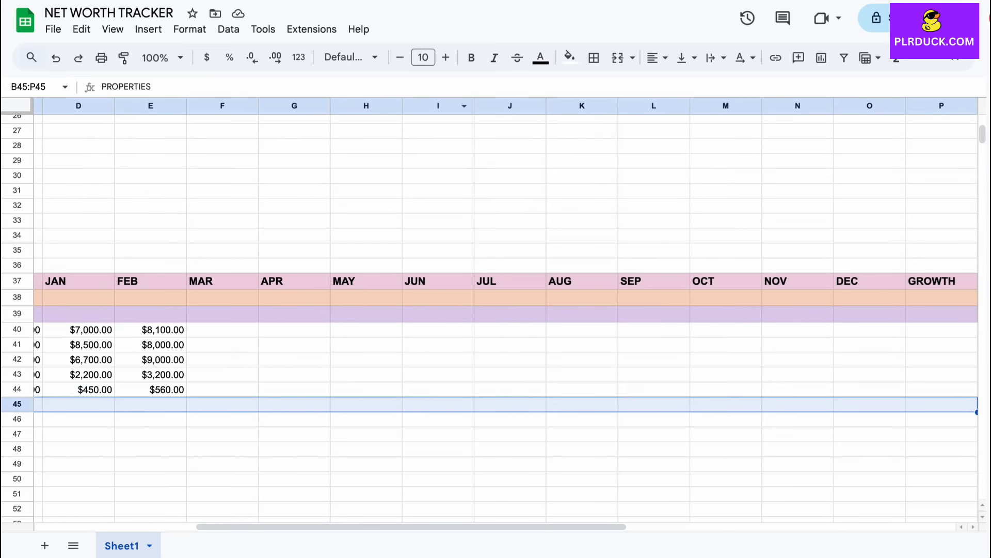
{"action": "left_click", "coordinate": [446, 57]}
{"action": "left_click", "coordinate": [471, 58]}
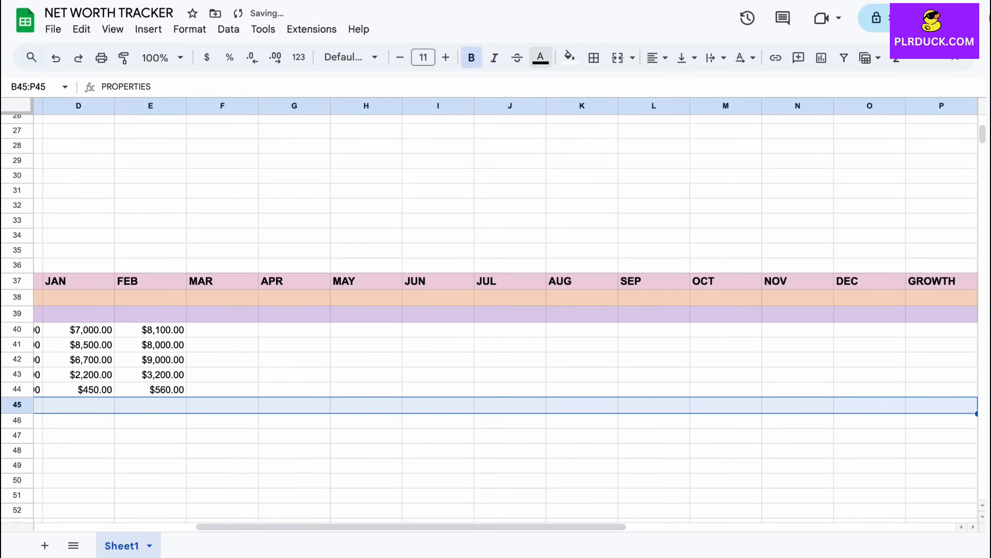
{"action": "left_click", "coordinate": [569, 57]}
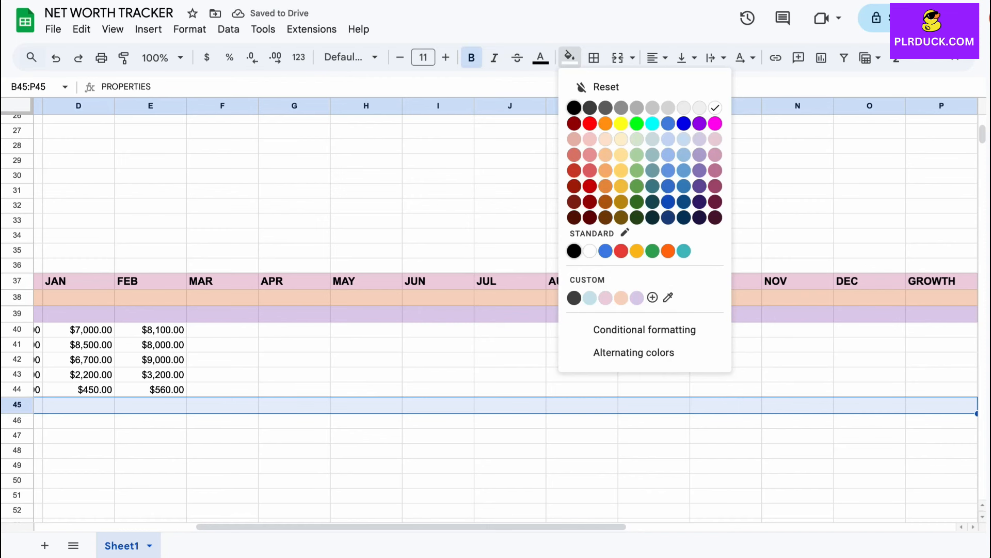
{"action": "left_click", "coordinate": [622, 298]}
{"action": "scroll", "coordinate": [623, 298], "scroll_direction": "left", "scroll_amount": 7}
Enter the START values 200000 for LAND, 160000 for RESIDENCE, 20000 for OFFICE and 45000 for CAR in C46:C49.
{"action": "key", "text": "Down"}
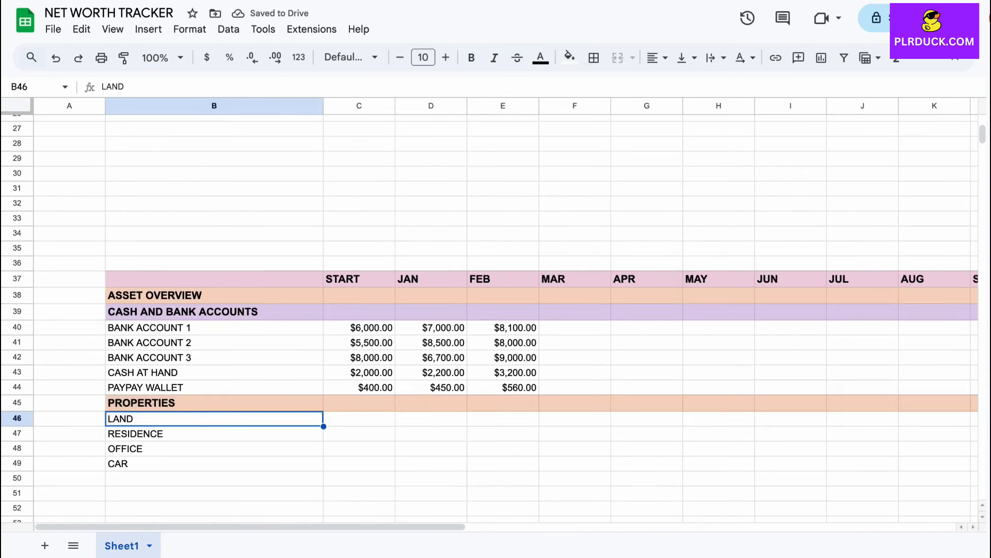
{"action": "key", "text": "Right"}
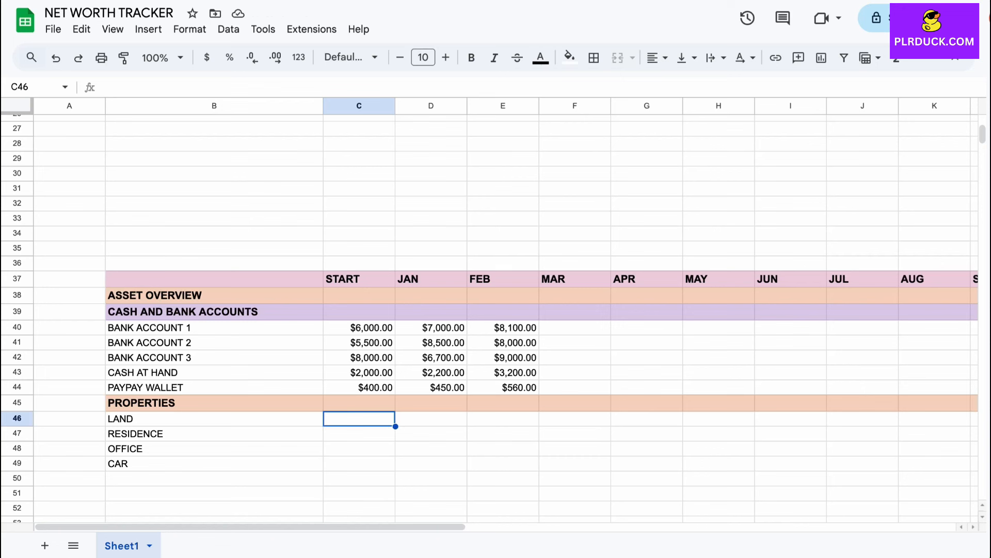
{"action": "type", "text": "200000"}
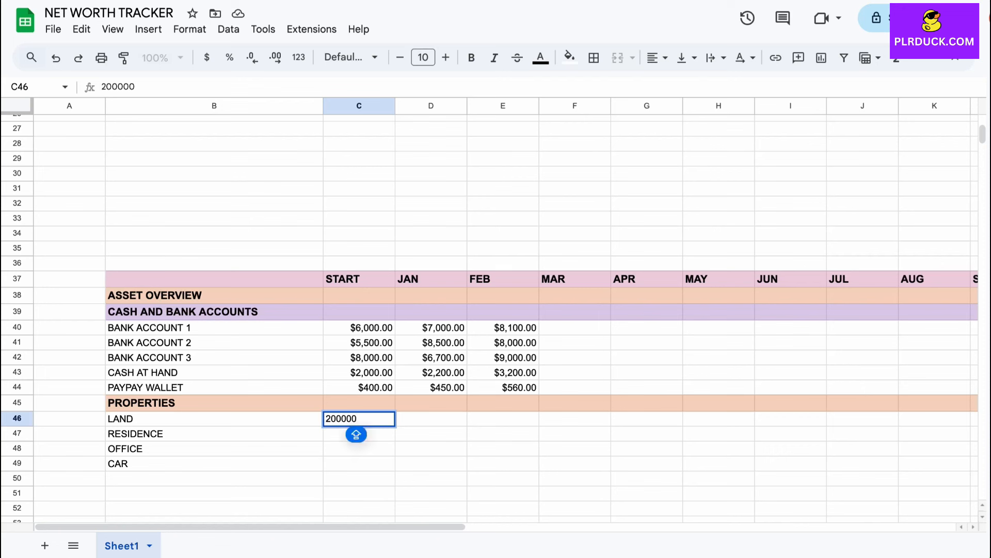
{"action": "key", "text": "Return"}
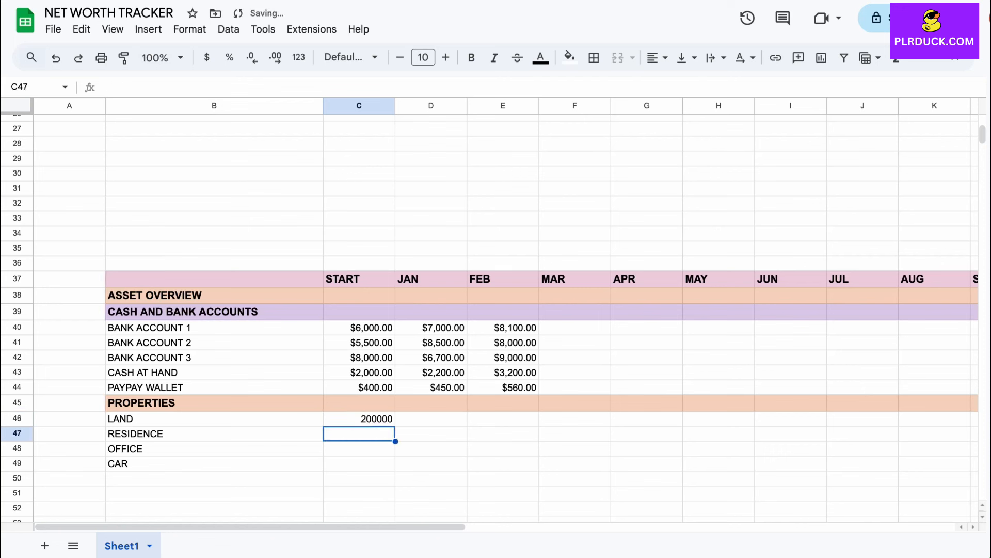
{"action": "type", "text": "160000"}
{"action": "key", "text": "Return"}
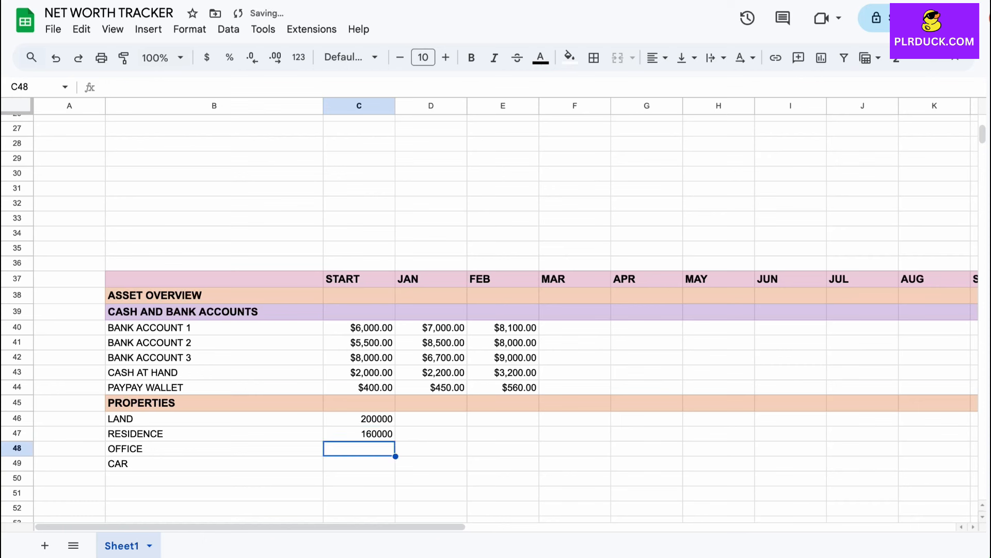
{"action": "type", "text": "20000"}
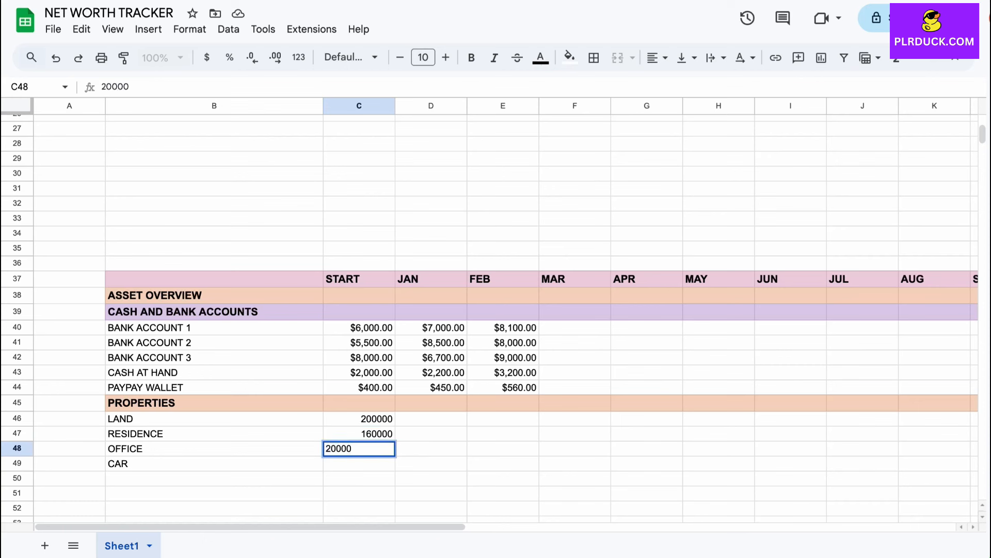
{"action": "key", "text": "Return"}
{"action": "type", "text": "45000"}
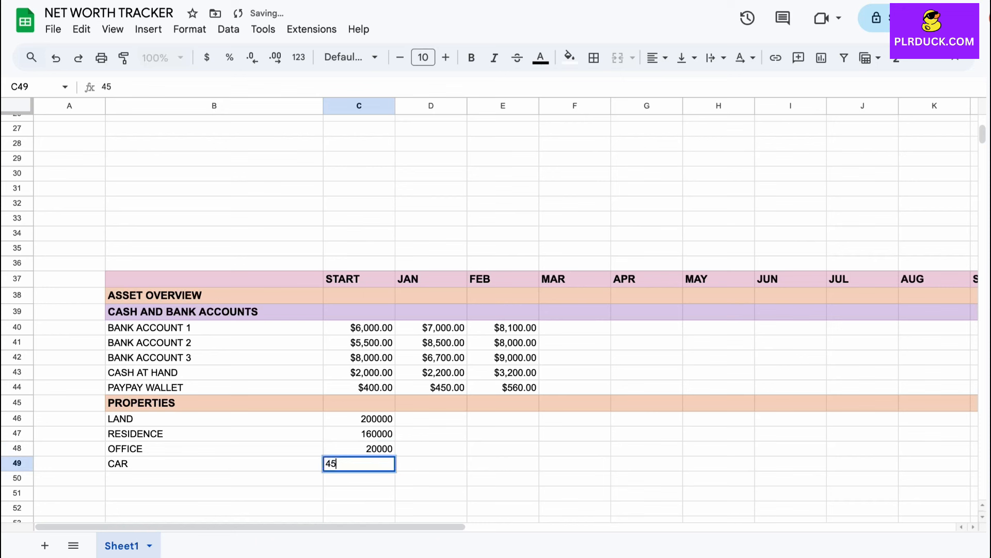
{"action": "key", "text": "Tab"}
Copy the START property values in C46:C49 into the JAN and FEB columns, D46:D49 and E46:E49.
{"action": "key", "text": "Up"}
{"action": "key", "text": "Up"}
{"action": "key", "text": "Up"}
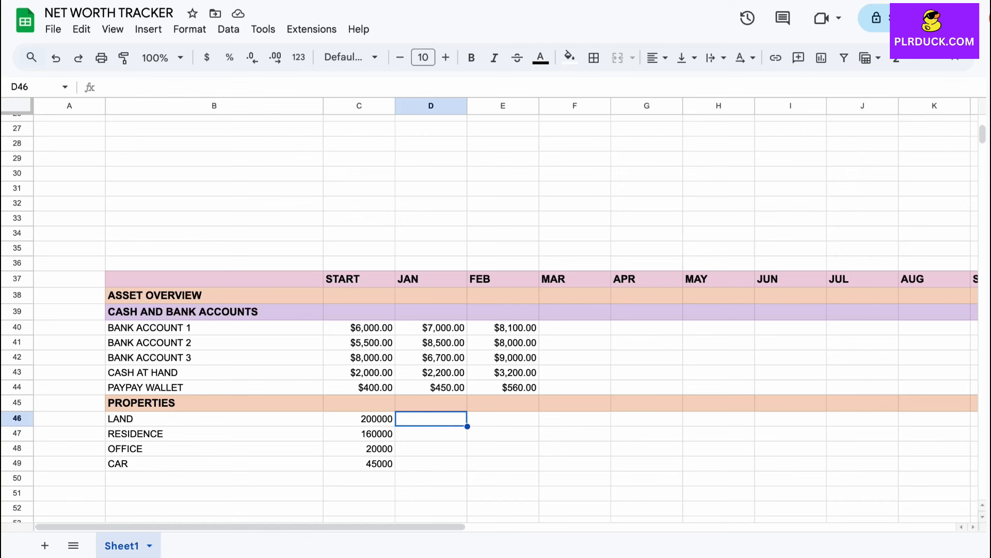
{"action": "key", "text": "Left"}
{"action": "key", "text": "shift+Down"}
{"action": "key", "text": "shift+Down"}
{"action": "key", "text": "shift+Down"}
{"action": "key", "text": "ctrl+c"}
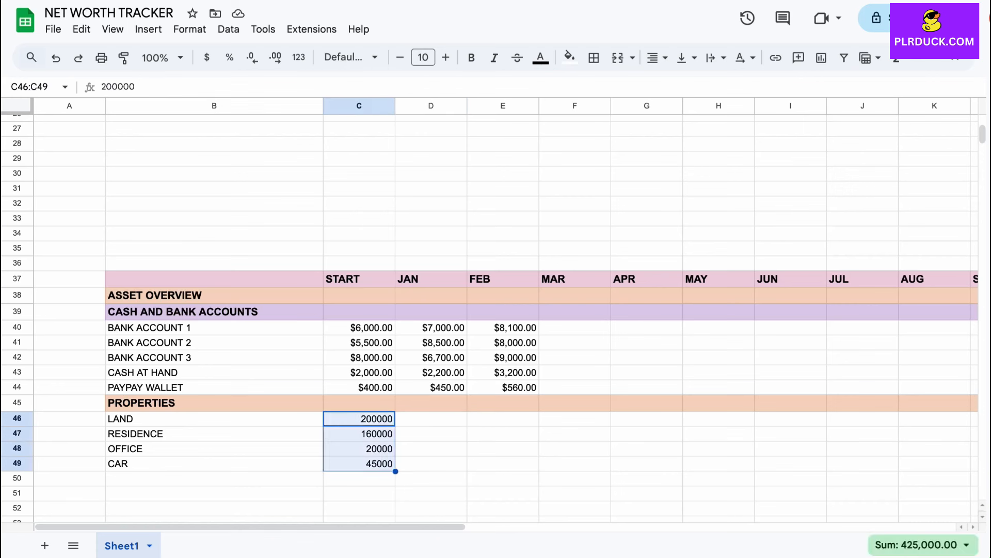
{"action": "key", "text": "Right"}
{"action": "key", "text": "ctrl+v"}
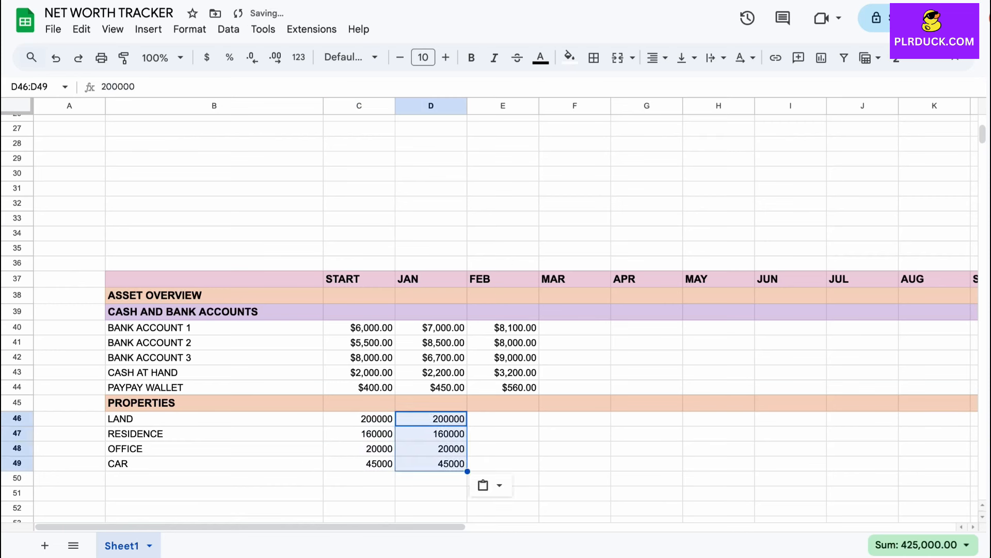
{"action": "key", "text": "Right"}
{"action": "key", "text": "ctrl+v"}
Apply the dollar currency format to the range C46:P50, through the GROWTH column.
{"action": "key", "text": "Left"}
{"action": "key", "text": "Left"}
{"action": "key", "text": "shift+Down"}
{"action": "key", "text": "shift+Down"}
{"action": "key", "text": "shift+Down"}
{"action": "key", "text": "shift+Down"}
{"action": "key", "text": "shift+Right"}
{"action": "key", "text": "shift+Right"}
{"action": "key", "text": "shift+Right"}
{"action": "key", "text": "shift+Right"}
{"action": "key", "text": "shift+Right"}
{"action": "key", "text": "shift+Right"}
{"action": "key", "text": "shift+Right"}
{"action": "key", "text": "shift+Right"}
{"action": "key", "text": "shift+Right"}
{"action": "key", "text": "shift+Right"}
{"action": "key", "text": "shift+Right"}
{"action": "key", "text": "shift+Right"}
{"action": "key", "text": "shift+Right"}
{"action": "key", "text": "shift+Right"}
{"action": "key", "text": "shift+Right"}
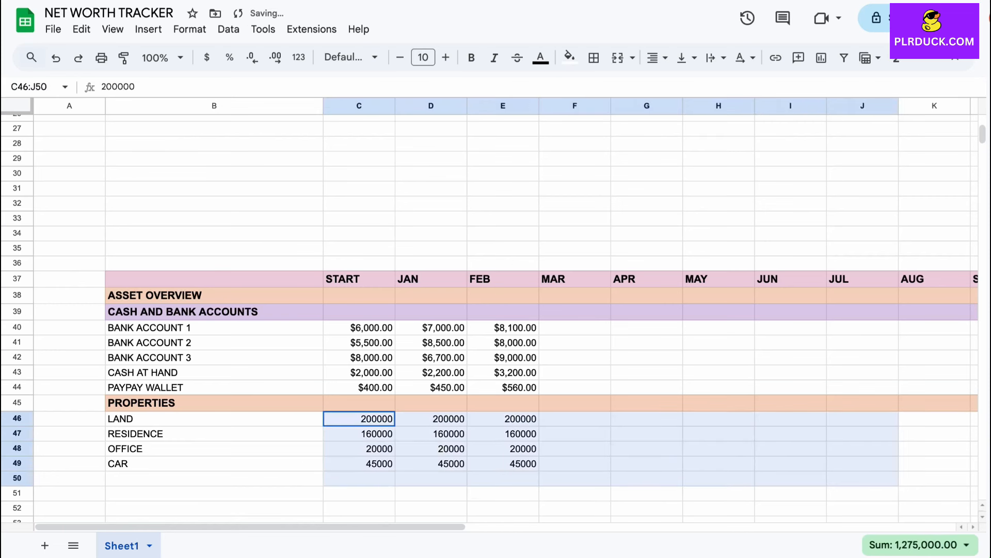
{"action": "key", "text": "shift+Up"}
{"action": "key", "text": "shift+Up"}
{"action": "key", "text": "shift+Left"}
{"action": "key", "text": "shift+Left"}
{"action": "key", "text": "shift+Left"}
{"action": "key", "text": "shift+Down"}
{"action": "key", "text": "shift+Down"}
{"action": "key", "text": "shift+Right"}
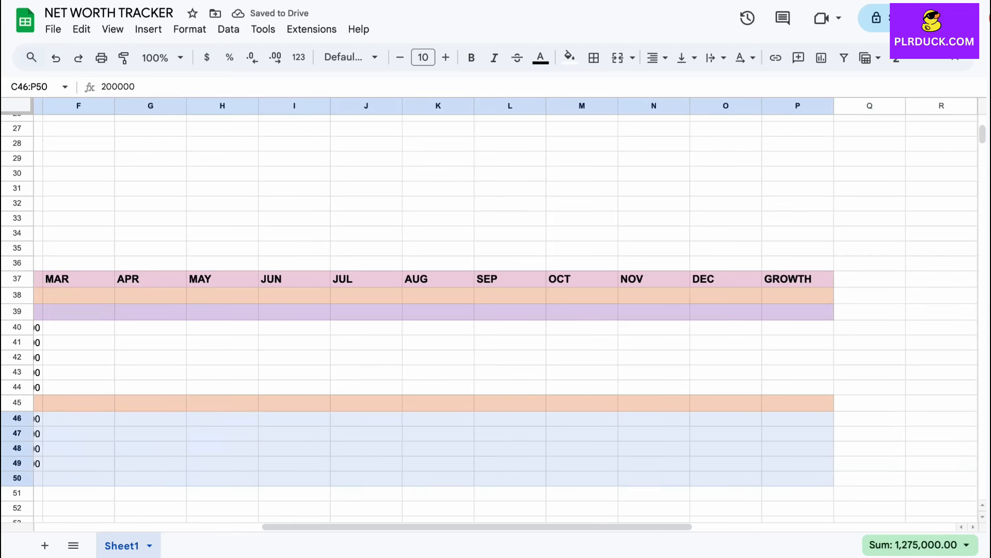
{"action": "left_click", "coordinate": [207, 57]}
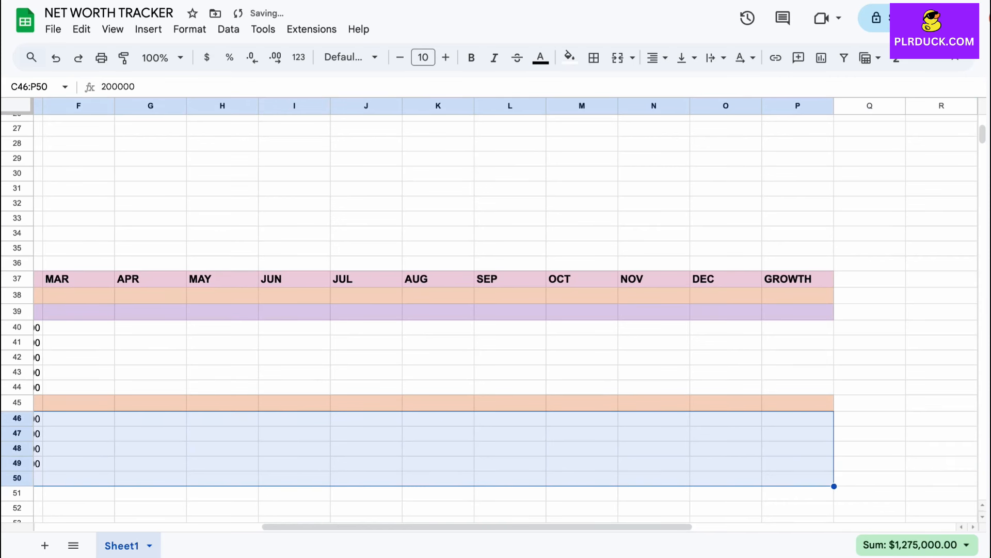
Enter the section label INVESTMENTS in B50 and the labels STOCKS and CRYPTO in B51:B52.
{"action": "scroll", "coordinate": [506, 317], "scroll_direction": "left", "scroll_amount": 10}
{"action": "scroll", "coordinate": [506, 318], "scroll_direction": "down", "scroll_amount": 3}
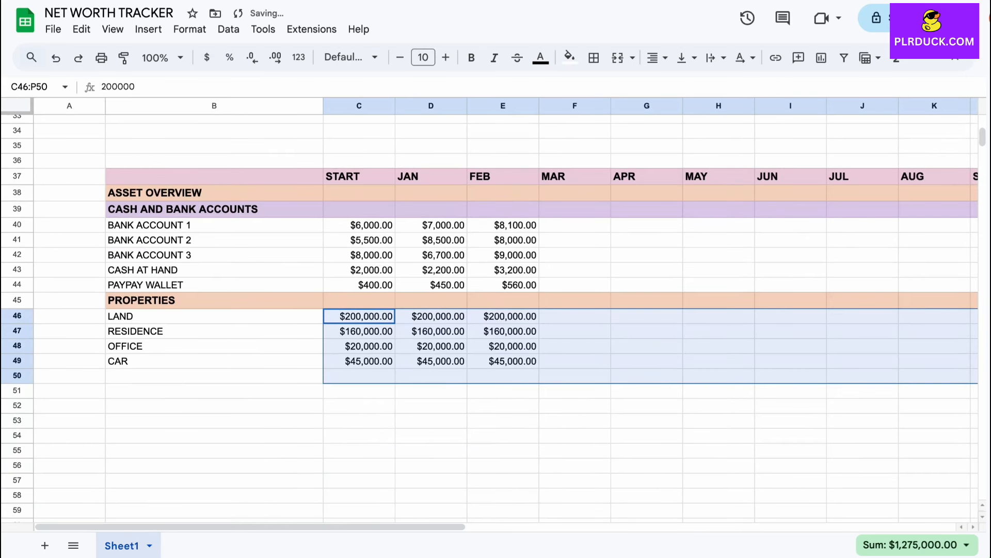
{"action": "left_click", "coordinate": [214, 376]}
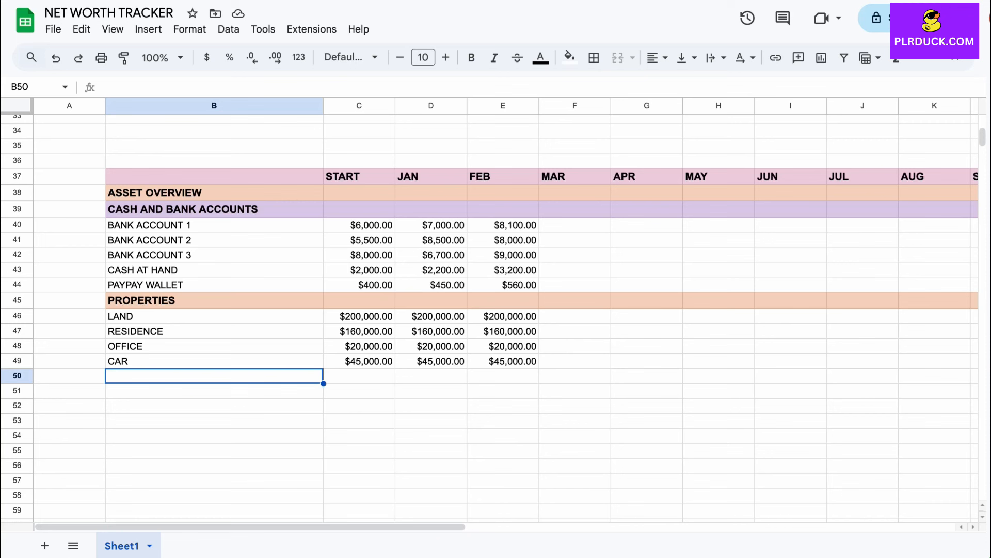
{"action": "type", "text": "INVESTMENTS"}
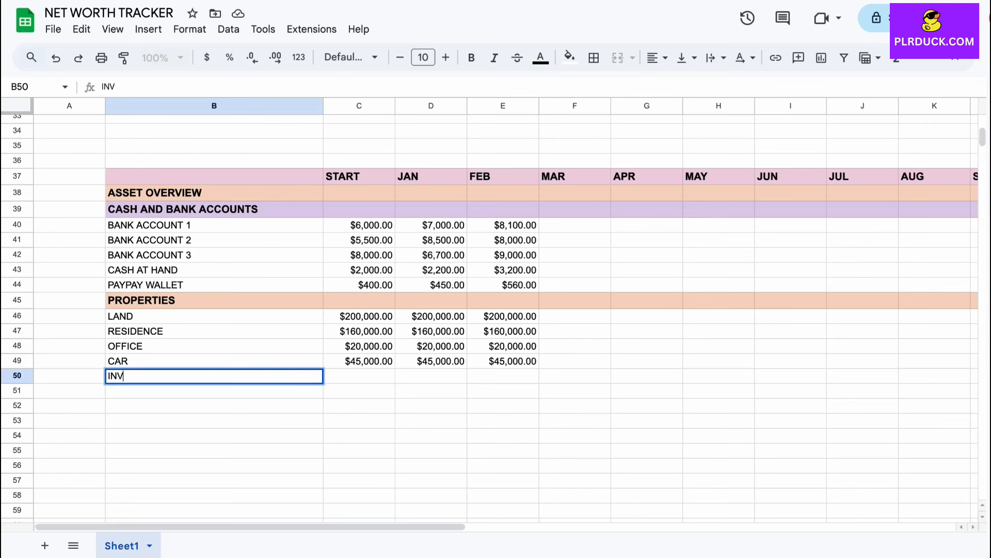
{"action": "key", "text": "Return"}
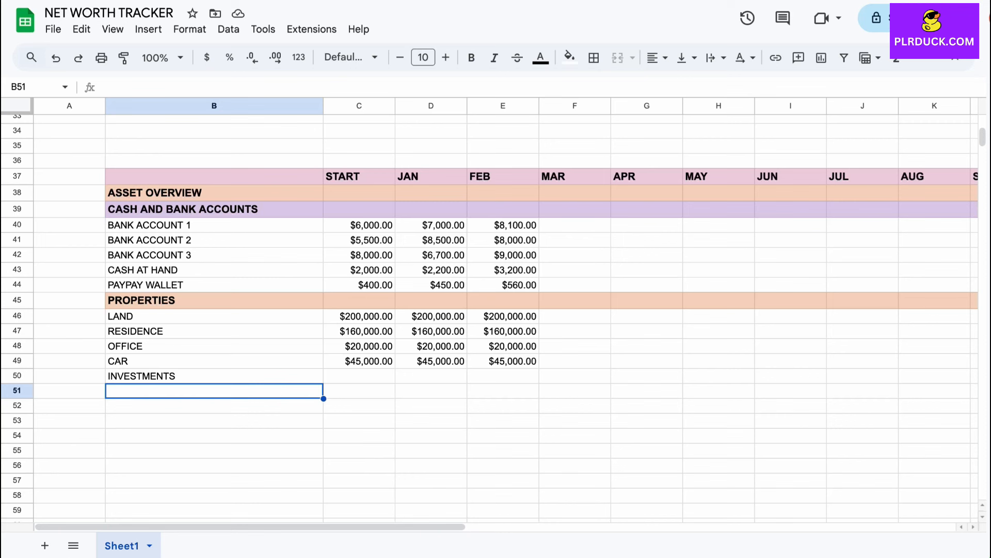
{"action": "type", "text": "STOCKS"}
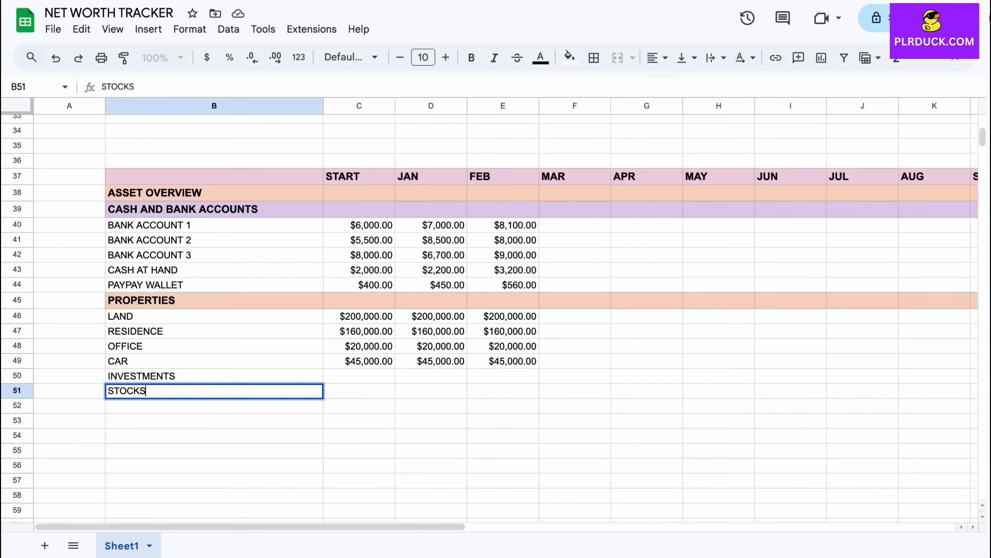
{"action": "key", "text": "Return"}
{"action": "type", "text": "CYP"}
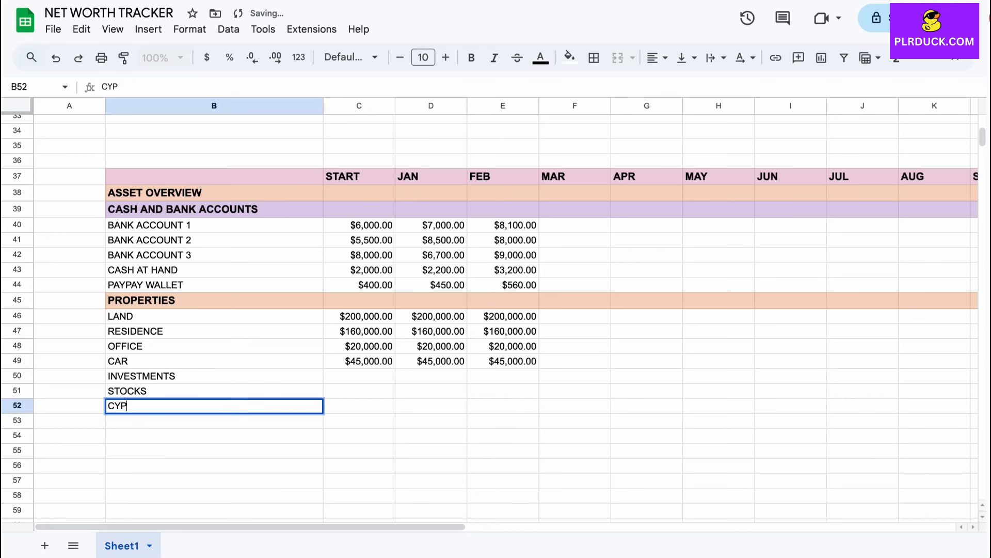
Format the INVESTMENTS row B50:P50 as bold, size 11, with the custom light purple fill.
{"action": "left_click", "coordinate": [214, 375]}
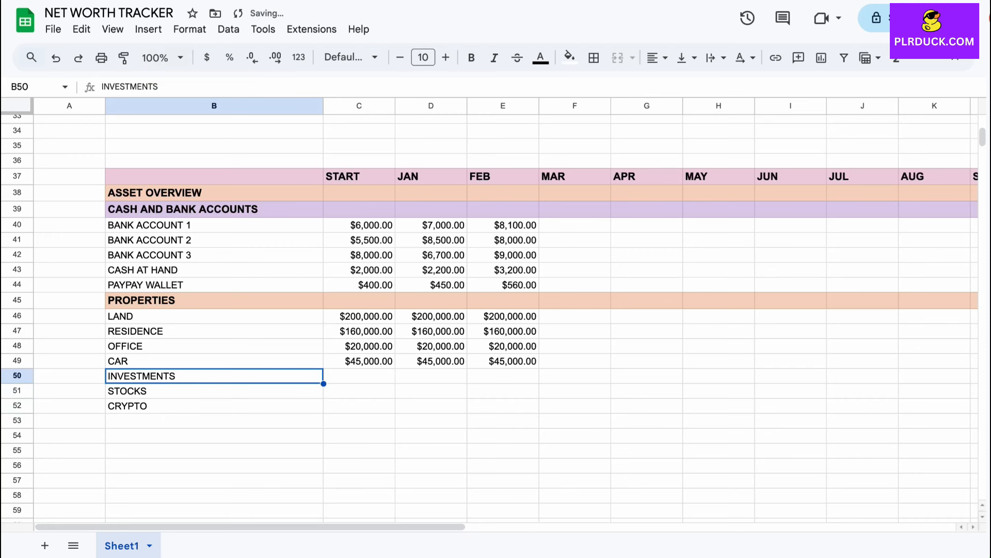
{"action": "left_click_drag", "start_coordinate": [214, 376], "coordinate": [942, 376]}
{"action": "left_click_drag", "start_coordinate": [942, 375], "coordinate": [870, 375]}
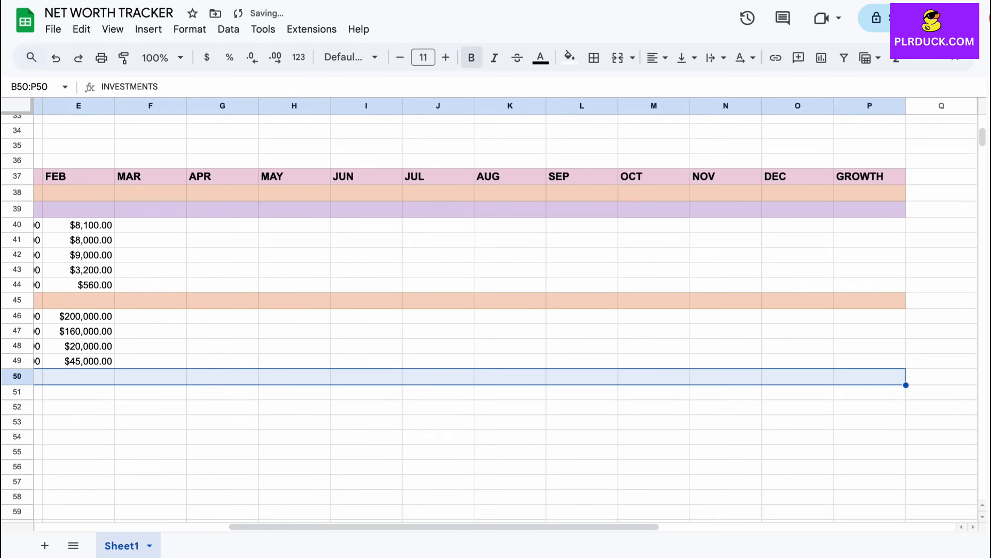
{"action": "left_click", "coordinate": [569, 57]}
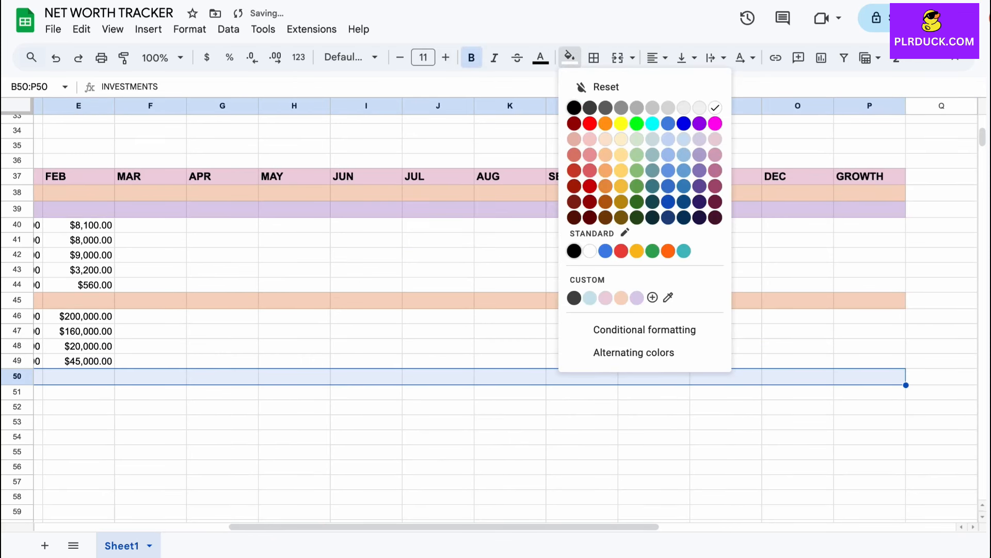
{"action": "left_click", "coordinate": [636, 297]}
{"action": "scroll", "coordinate": [496, 310], "scroll_direction": "left", "scroll_amount": 5}
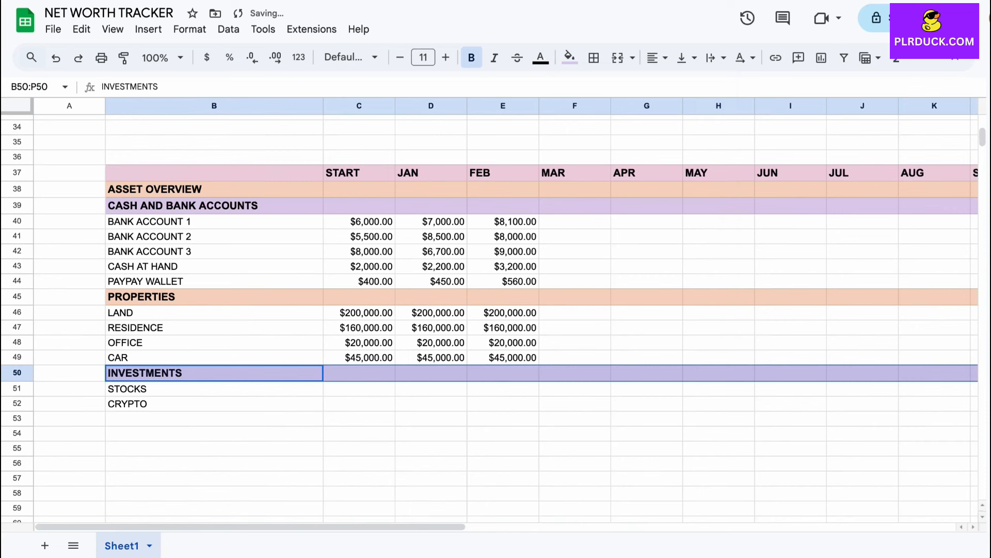
Enter the START values 5000 for STOCKS in C51 and 3400 for CRYPTO in C52.
{"action": "left_click", "coordinate": [214, 388]}
{"action": "left_click", "coordinate": [359, 389]}
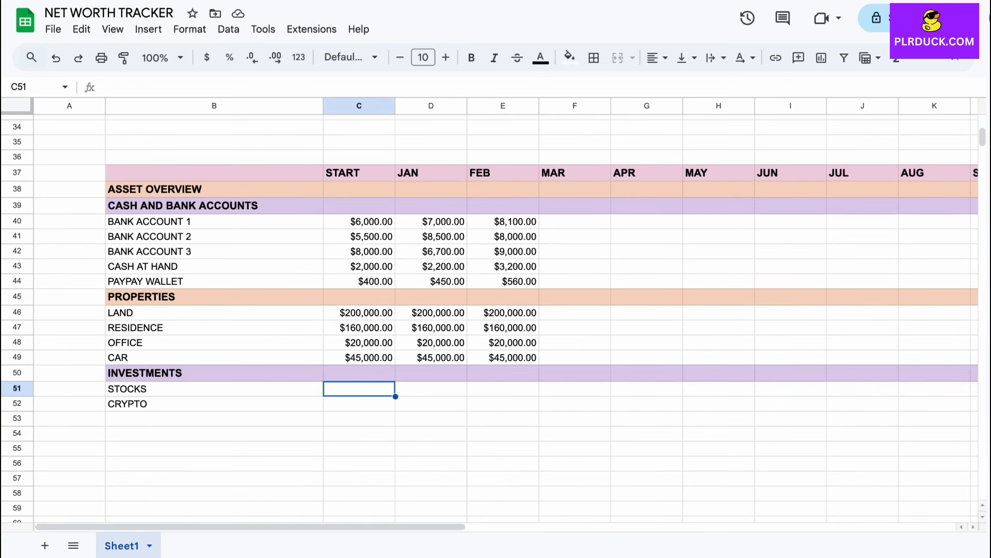
{"action": "type", "text": "5000"}
{"action": "key", "text": "Return"}
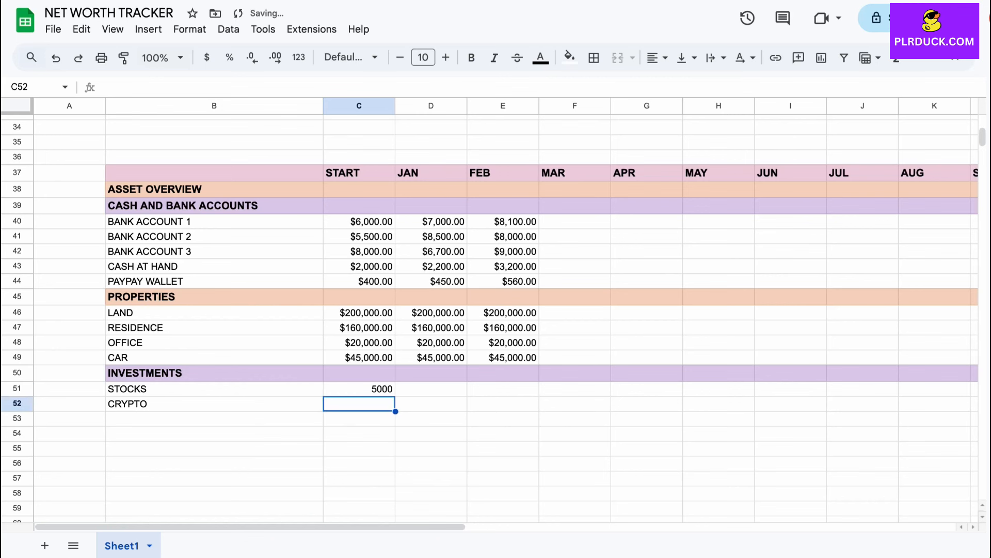
{"action": "type", "text": "34"}
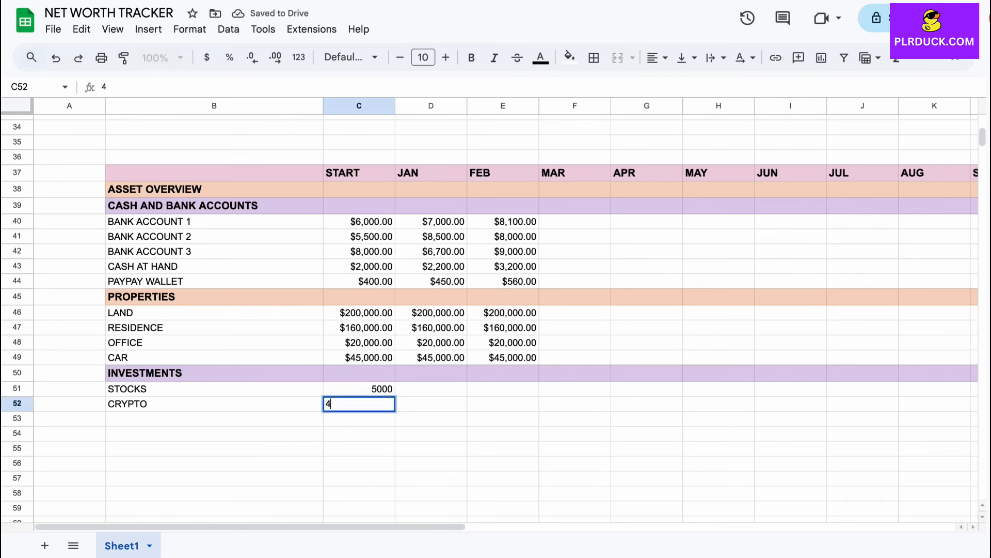
{"action": "type", "text": "00"}
{"action": "key", "text": "Tab"}
Enter the JAN values 7500 for STOCKS in D51 and 5000 for CRYPTO in D52.
{"action": "key", "text": "Up"}
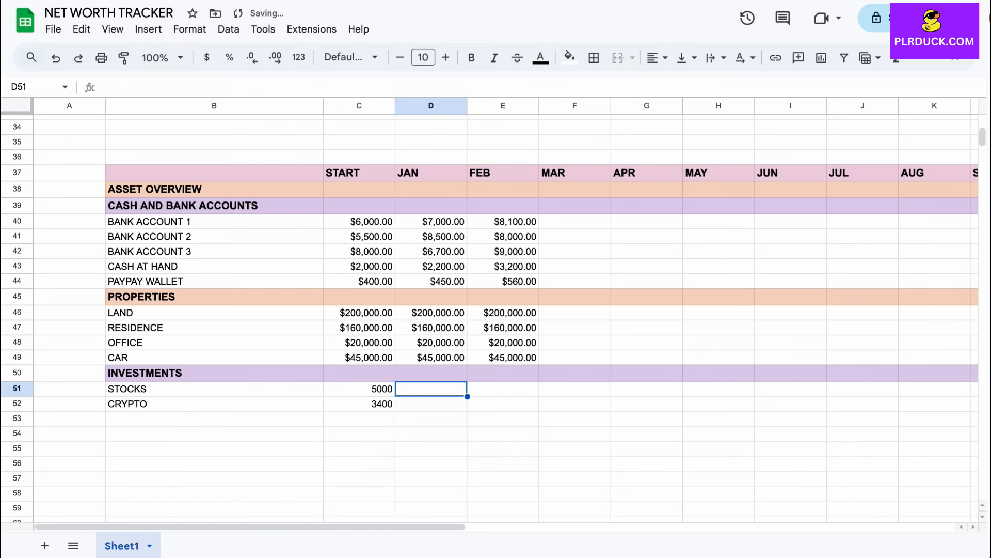
{"action": "type", "text": "7500"}
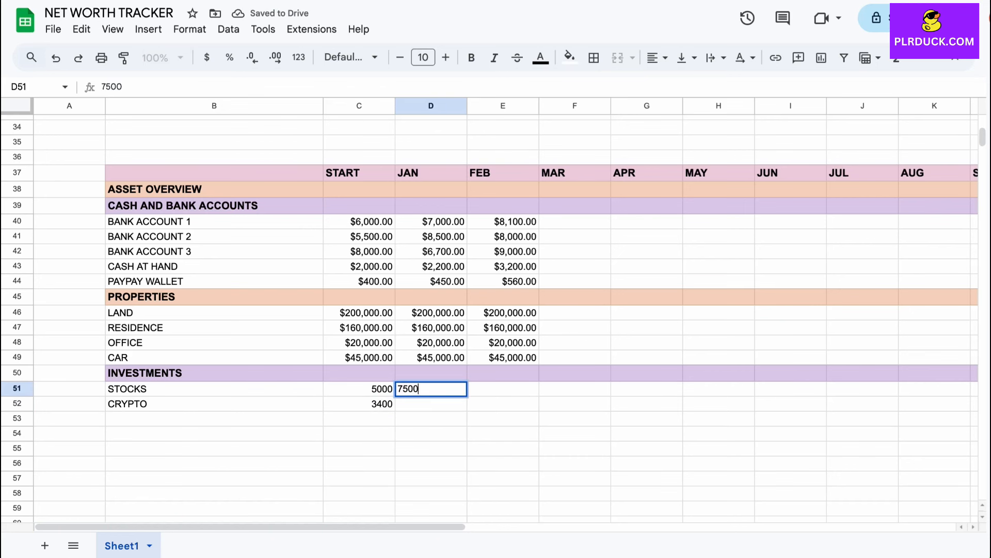
{"action": "key", "text": "Return"}
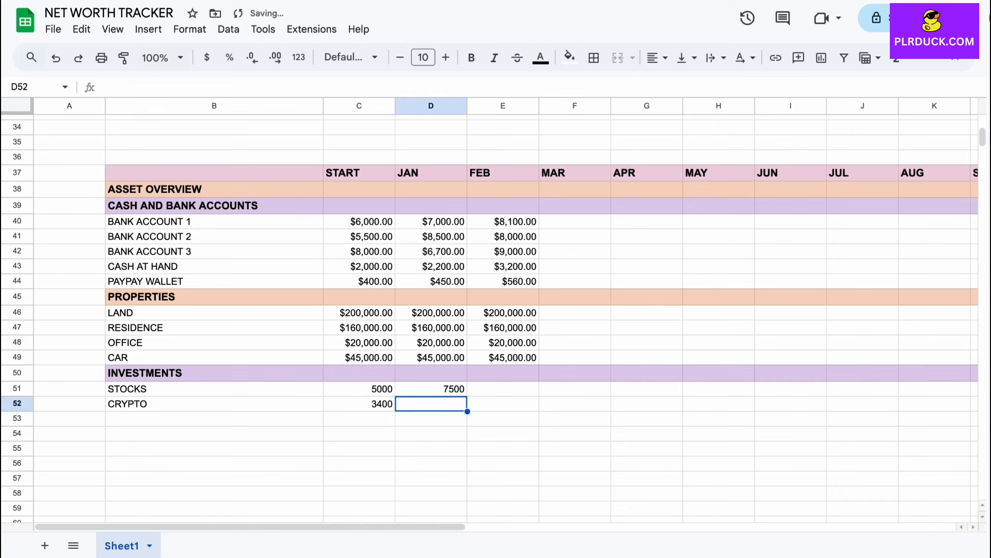
{"action": "type", "text": "5000"}
{"action": "key", "text": "Tab"}
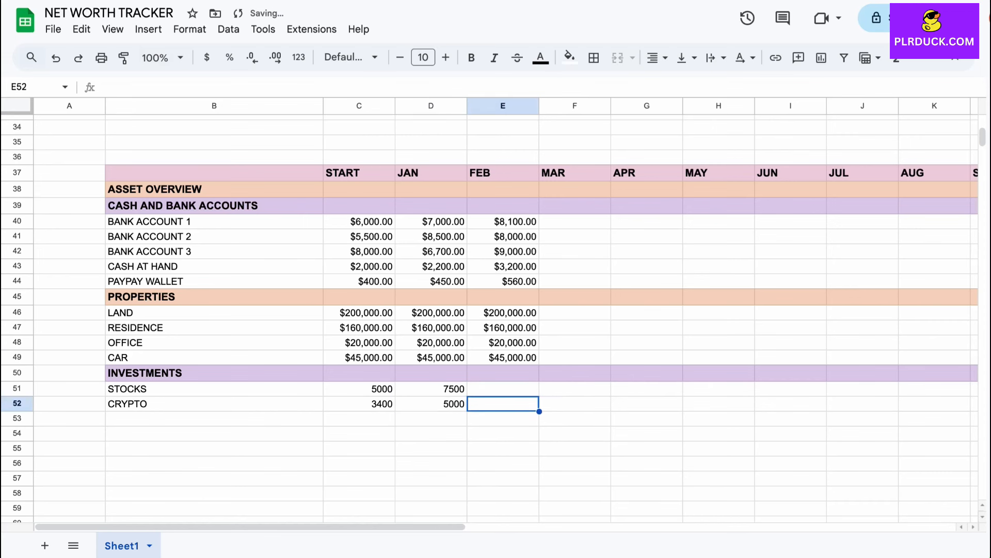
Enter the FEB value 7200 for STOCKS in E51.
{"action": "key", "text": "Up"}
{"action": "type", "text": "7200"}
{"action": "key", "text": "Return"}
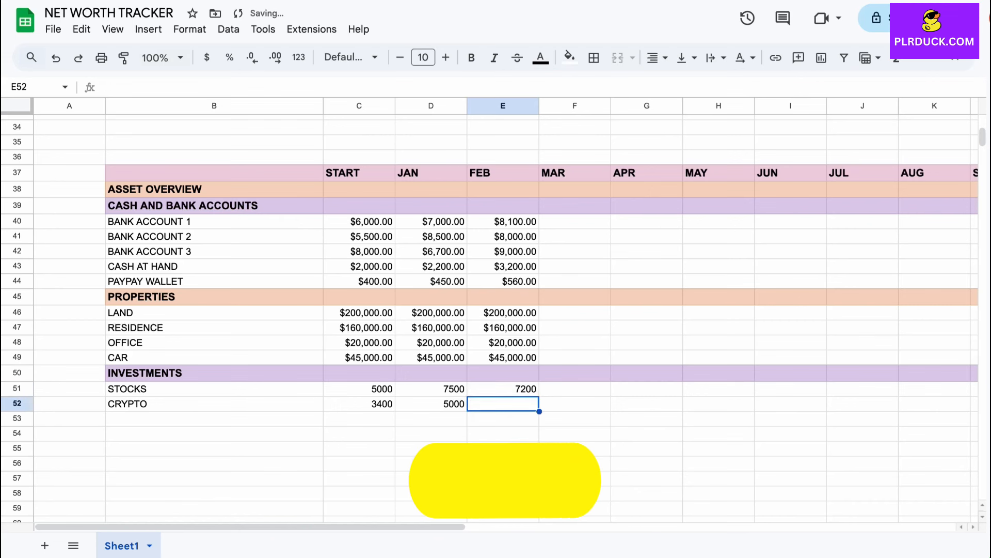
Enter the FEB value 5400 for CRYPTO in E52 and format the investment values C51:G52 as currency.
{"action": "type", "text": "5400"}
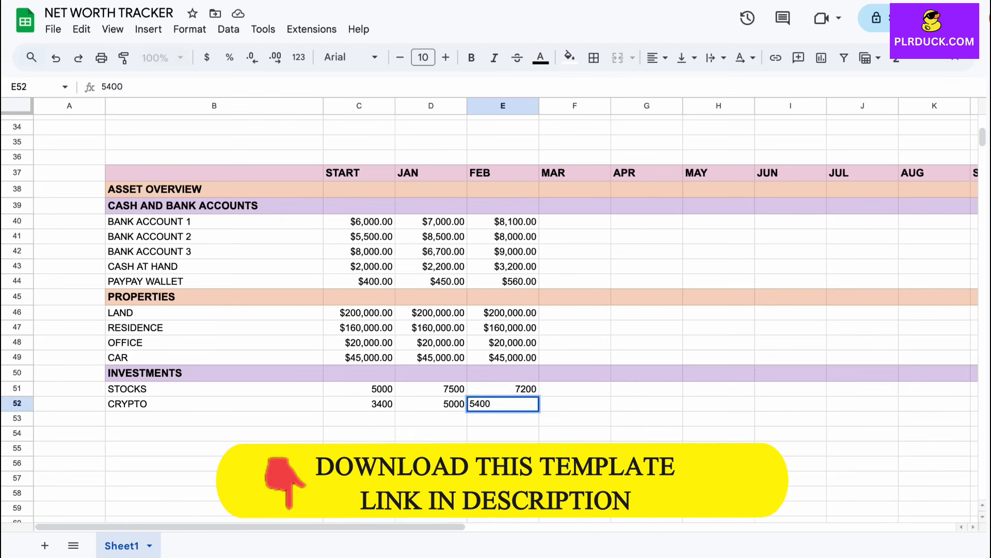
{"action": "left_click", "coordinate": [358, 388]}
{"action": "left_click_drag", "start_coordinate": [359, 388], "coordinate": [647, 404]}
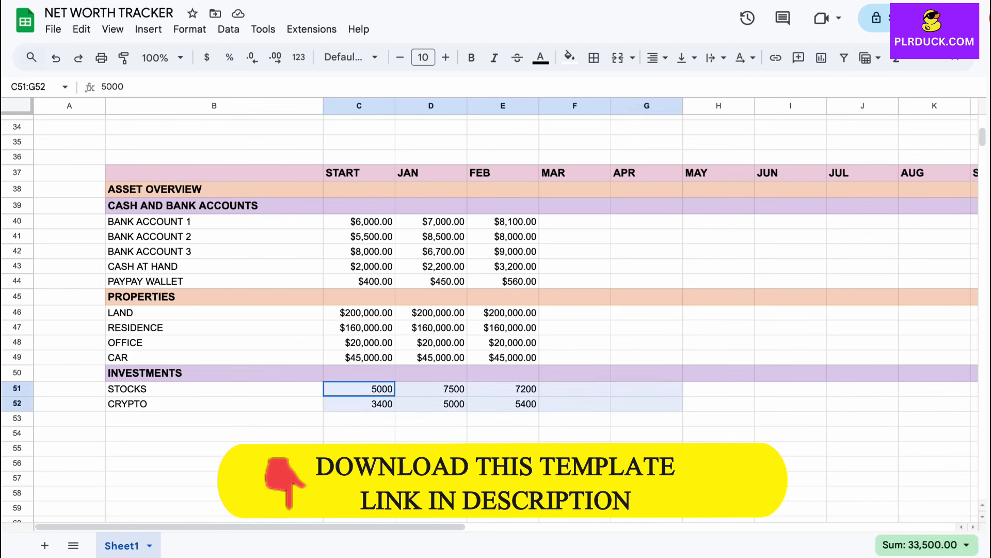
{"action": "left_click", "coordinate": [207, 56]}
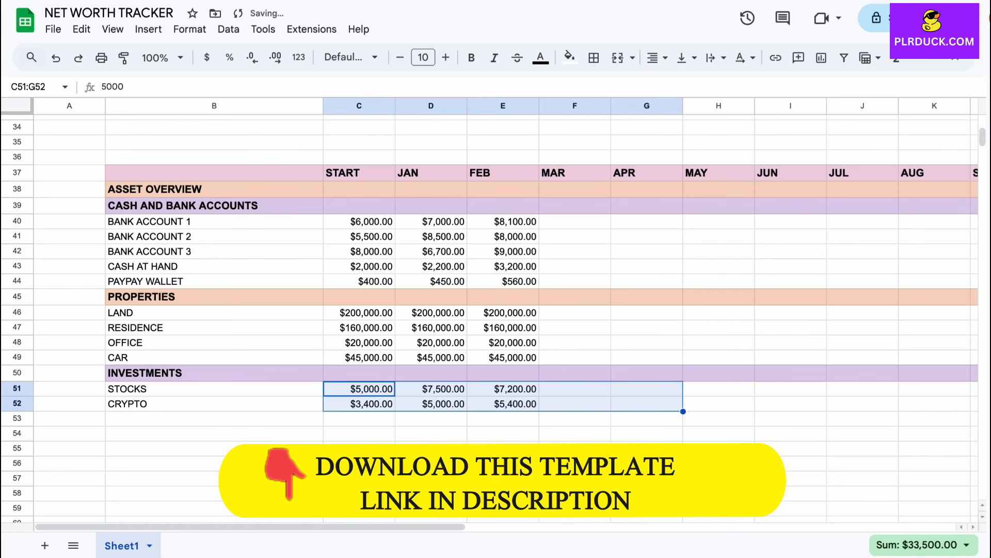
Enter the section heading OTHER ASSETS in B53, below the CRYPTO row.
{"action": "left_click", "coordinate": [214, 418]}
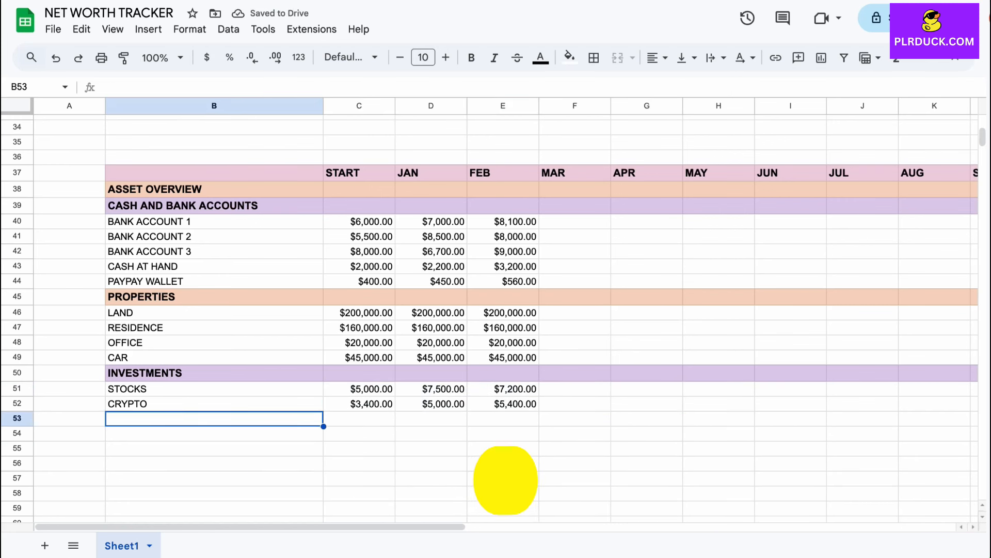
{"action": "type", "text": "O"}
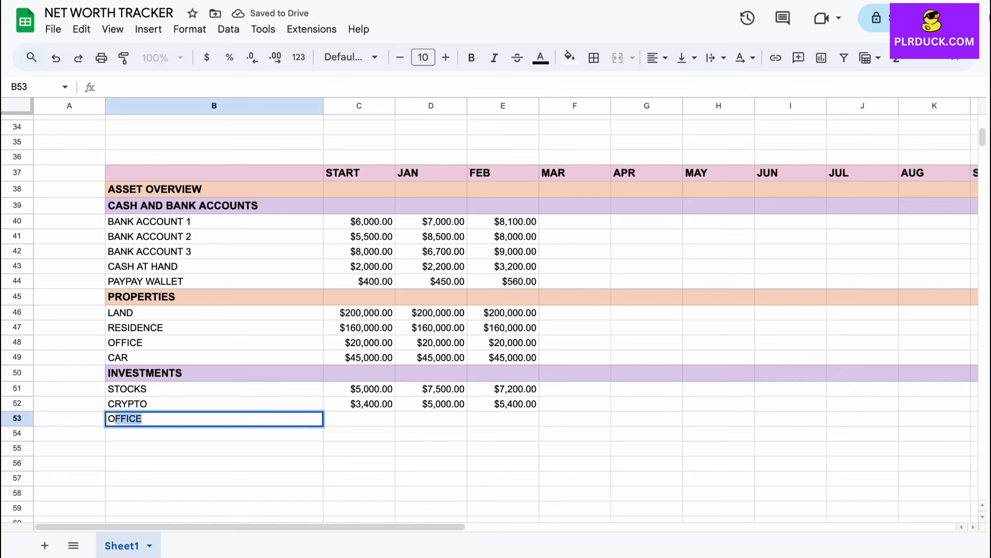
{"action": "type", "text": "THER ASSETS"}
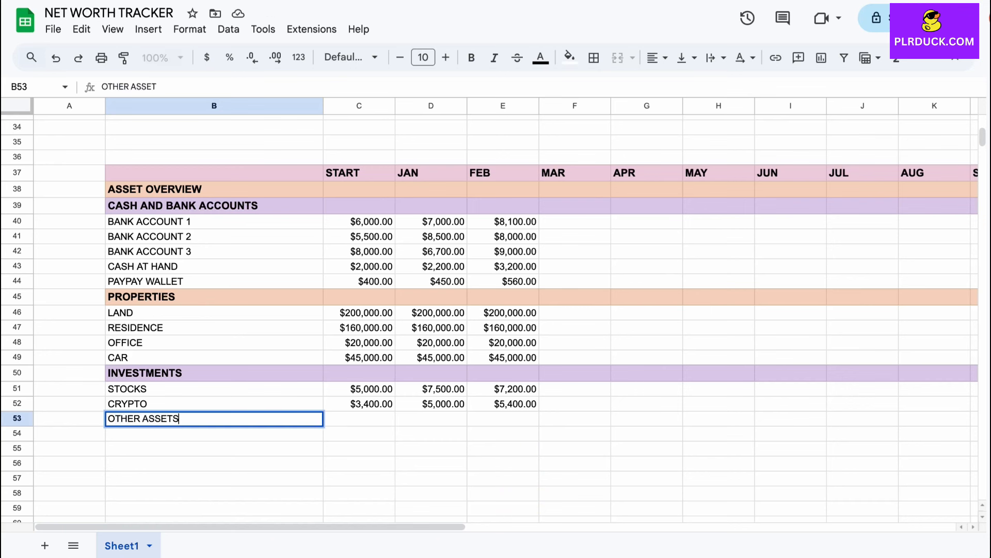
{"action": "key", "text": "Return"}
{"action": "key", "text": "Up"}
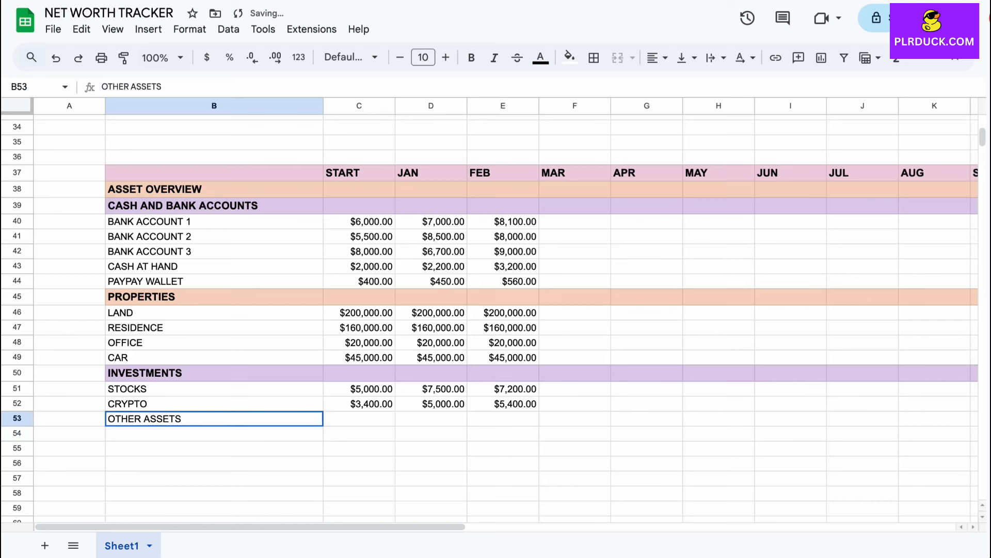
Format the OTHER ASSETS row 53 across the month columns as bold with the light pink fill, matching the other section headings.
{"action": "key", "text": "shift+Right"}
{"action": "key", "text": "shift+Right"}
{"action": "key", "text": "shift+Right"}
{"action": "key", "text": "shift+Right"}
{"action": "key", "text": "shift+Right"}
{"action": "key", "text": "shift+Right"}
{"action": "key", "text": "shift+Right"}
{"action": "key", "text": "shift+Right"}
{"action": "key", "text": "shift+Right"}
{"action": "key", "text": "shift+Right"}
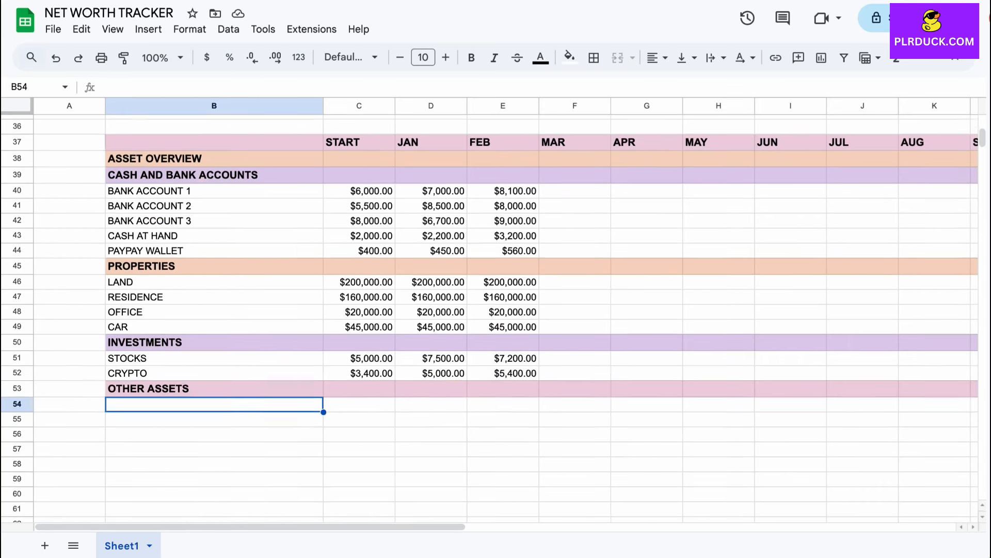
Add a COPYRIGHTS row in row 54 with the values 2000 for START, 2100 for JAN and 2400 for FEB.
{"action": "scroll", "coordinate": [506, 318], "scroll_direction": "up", "scroll_amount": 1}
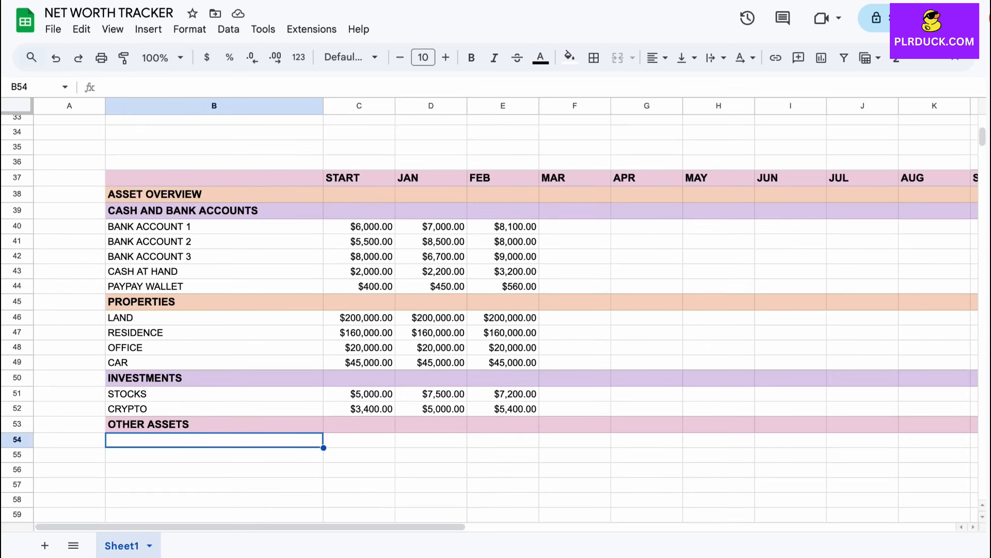
{"action": "type", "text": "C"}
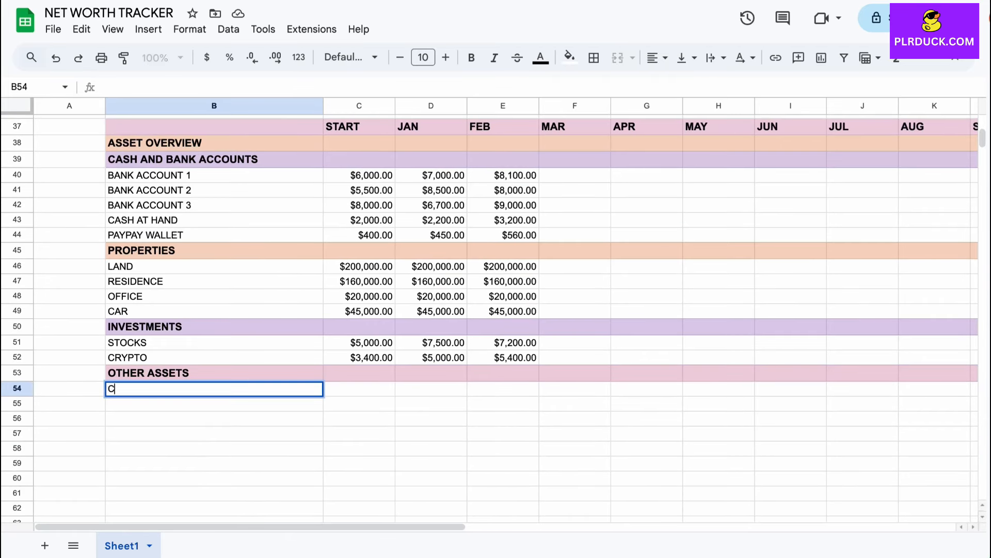
{"action": "type", "text": "OPYRIGHTS"}
{"action": "key", "text": "Tab"}
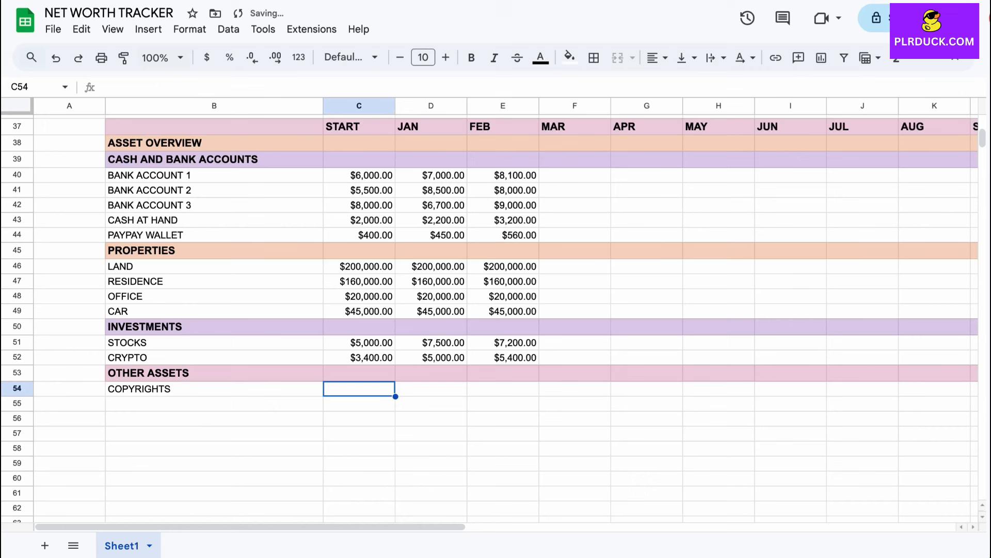
{"action": "type", "text": "2000"}
{"action": "key", "text": "Tab"}
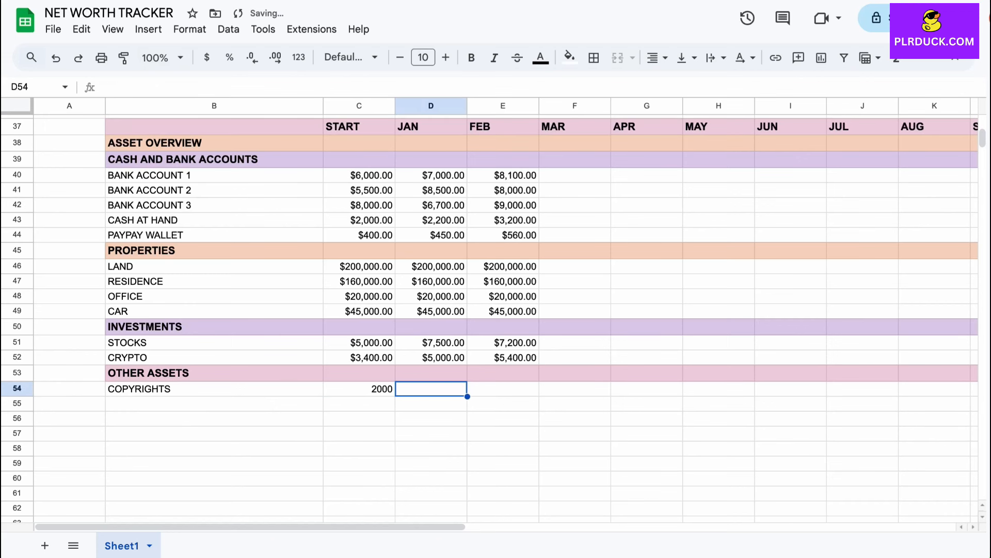
{"action": "type", "text": "2100"}
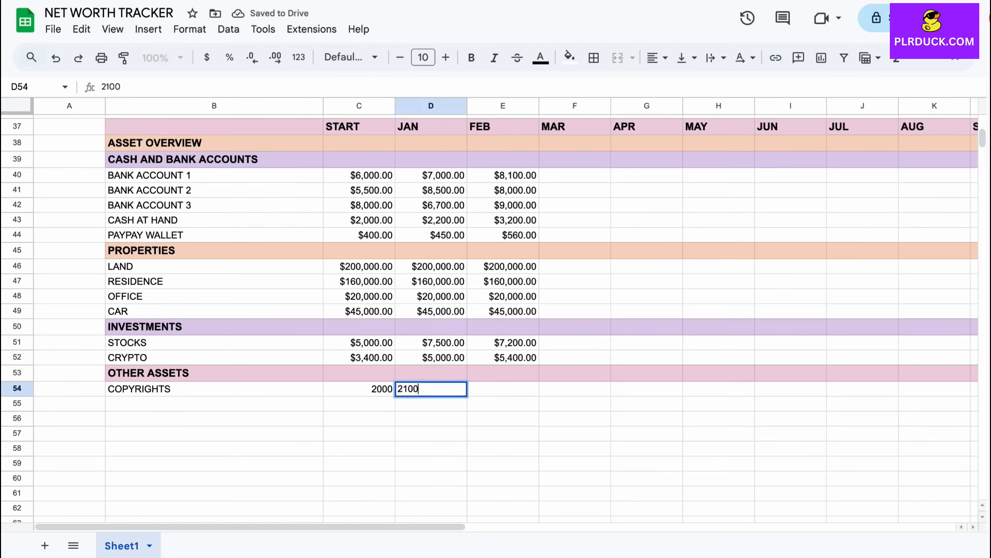
{"action": "key", "text": "Tab"}
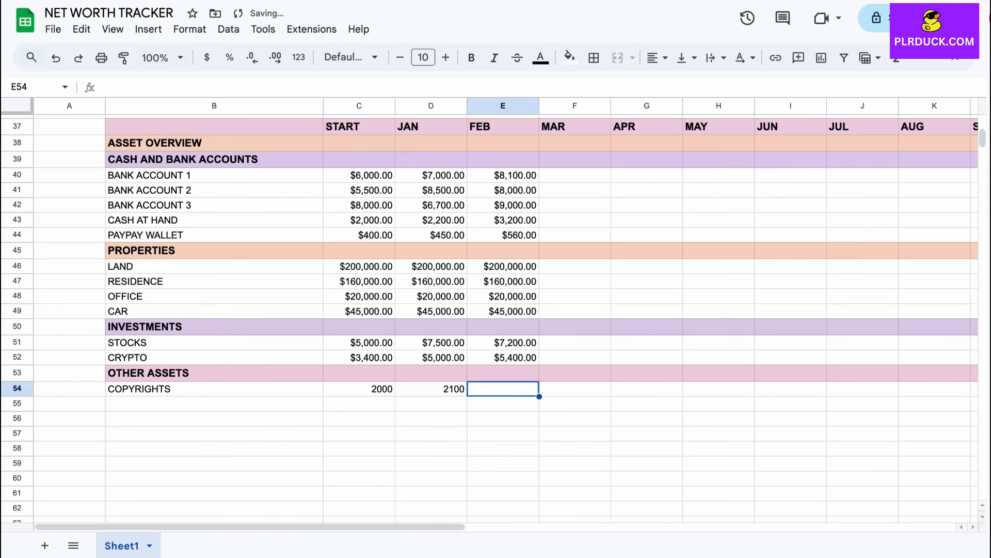
{"action": "type", "text": "2400"}
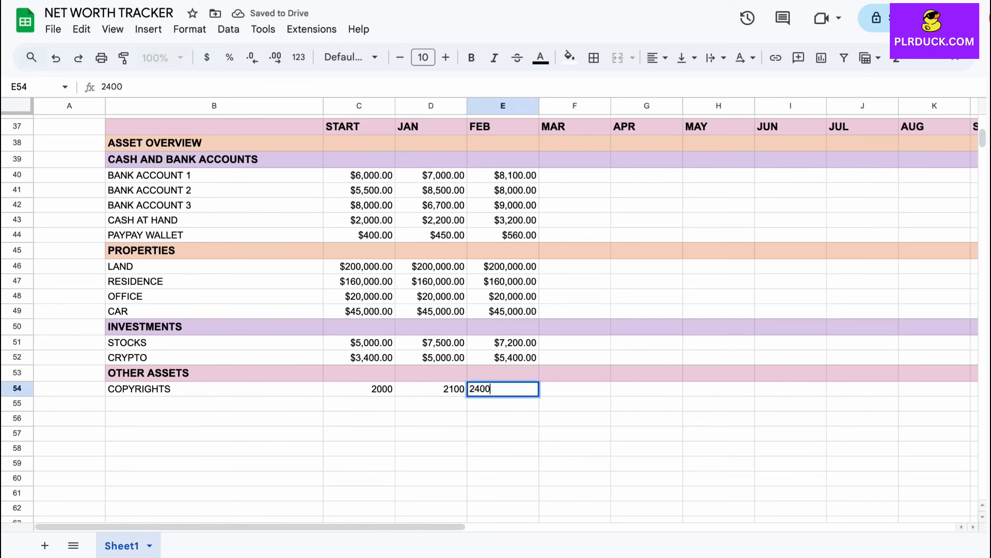
{"action": "key", "text": "Return"}
Add a GOLD row in row 55 with the values 4000 for START, 4200 for JAN and 4500 for FEB.
{"action": "key", "text": "Left"}
{"action": "type", "text": "GOLD"}
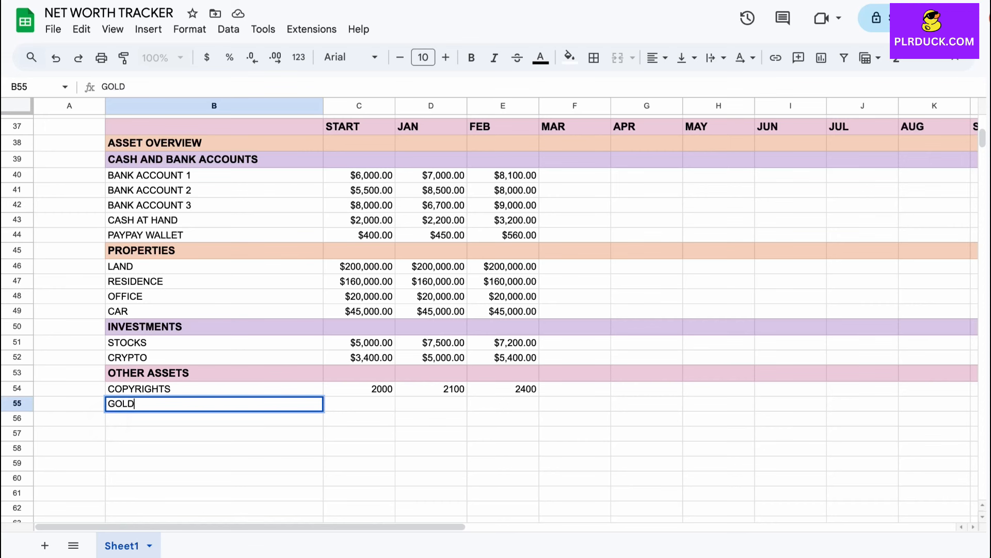
{"action": "key", "text": "Tab"}
{"action": "type", "text": "4000"}
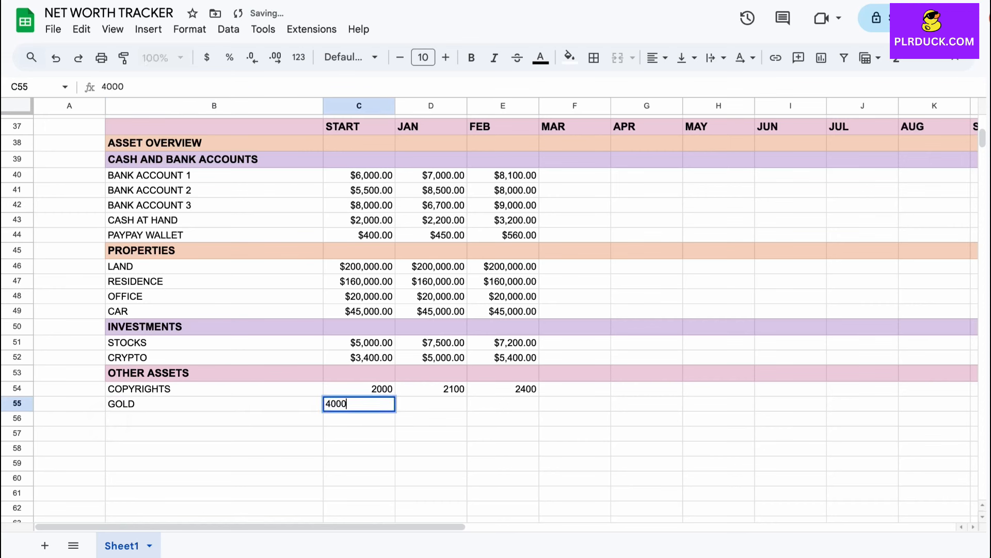
{"action": "key", "text": "Tab"}
{"action": "type", "text": "4200"}
{"action": "key", "text": "Tab"}
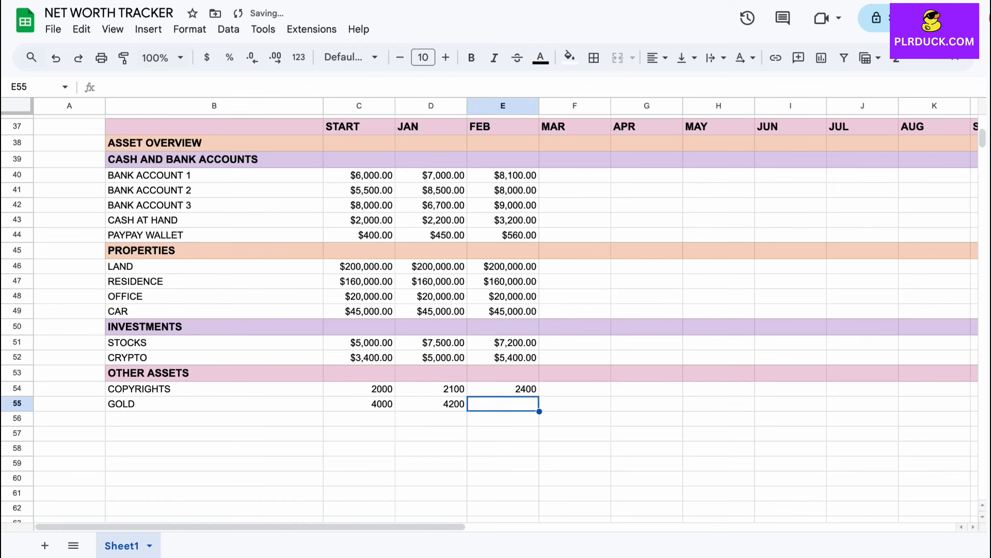
{"action": "type", "text": "4500"}
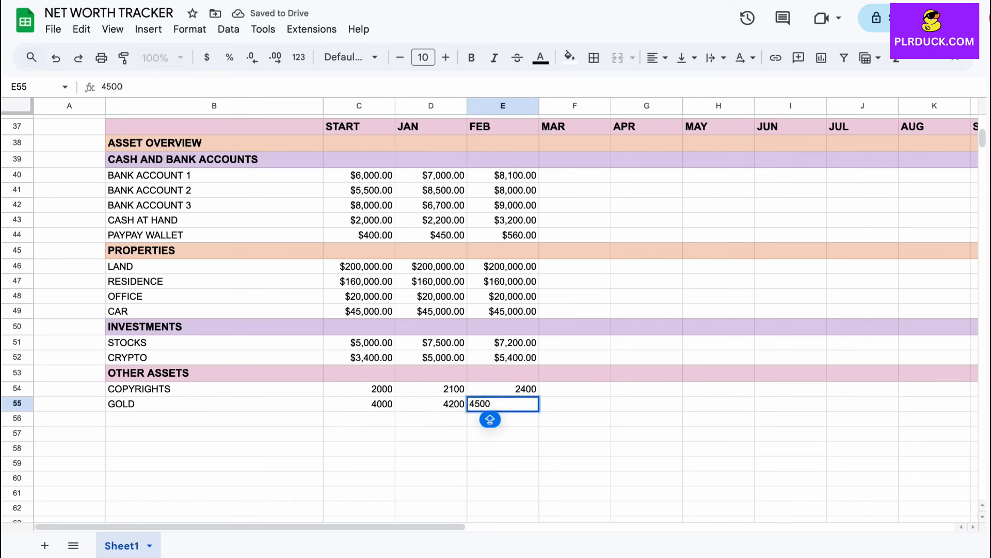
{"action": "key", "text": "Return"}
Format the other assets values in C54:F55 as currency.
{"action": "key", "text": "Left"}
{"action": "key", "text": "Left"}
{"action": "left_click_drag", "start_coordinate": [358, 389], "coordinate": [575, 403]}
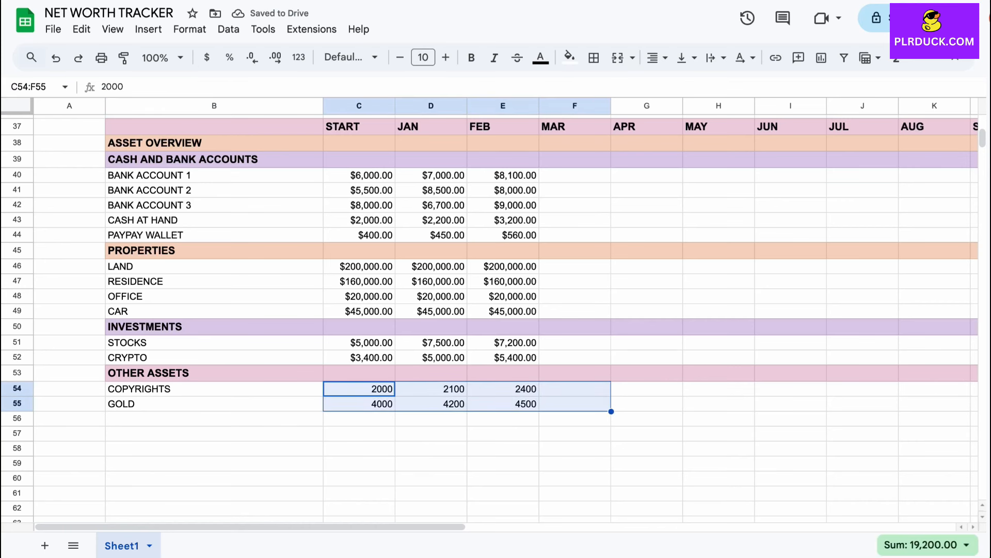
{"action": "left_click", "coordinate": [207, 56]}
{"action": "left_click", "coordinate": [431, 433]}
{"action": "scroll", "coordinate": [431, 433], "scroll_direction": "up", "scroll_amount": 1}
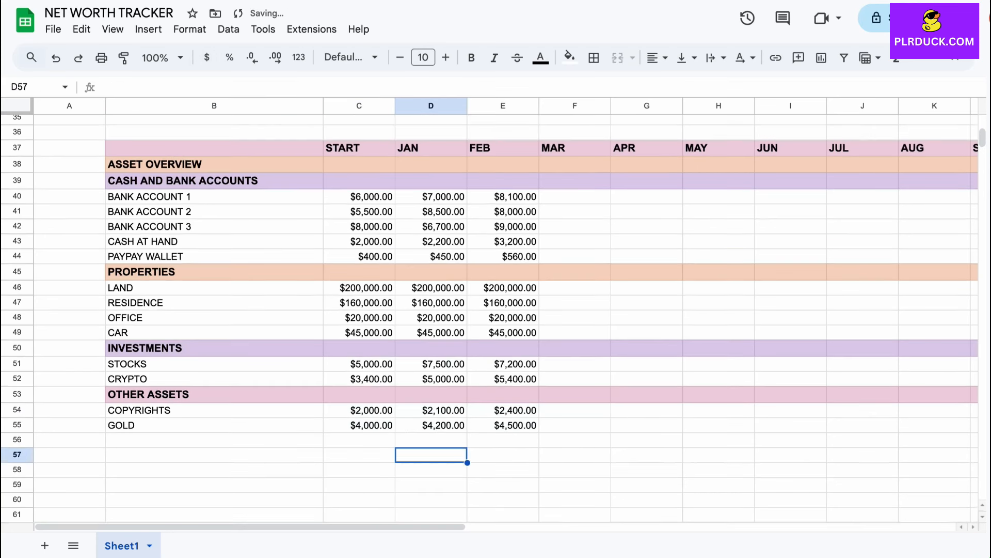
Total the START column of CASH AND BANK ACCOUNTS in C39 with the formula =SUM(C40:C44).
{"action": "scroll", "coordinate": [496, 310], "scroll_direction": "up", "scroll_amount": 1}
{"action": "left_click", "coordinate": [358, 205]}
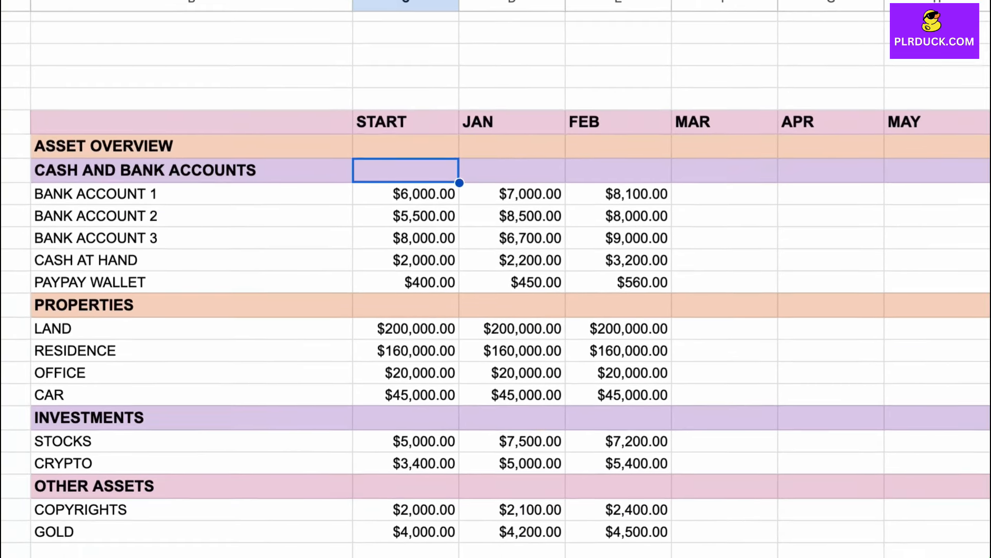
{"action": "key", "text": "Return"}
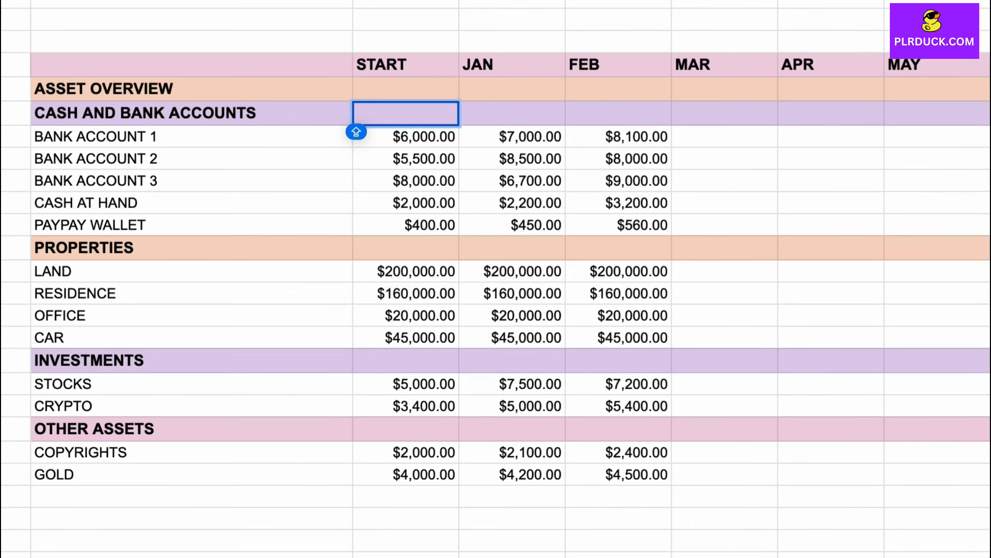
{"action": "type", "text": "=SUM"}
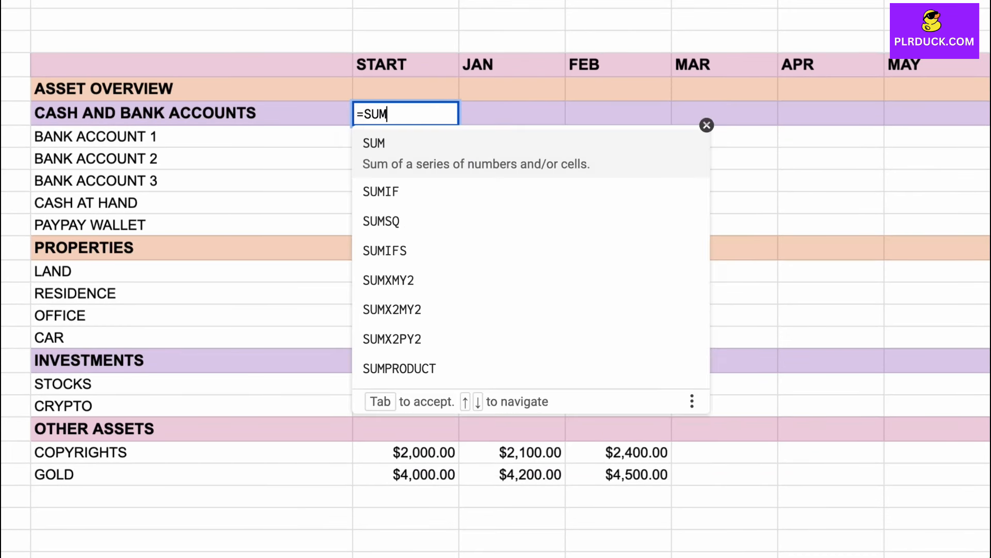
{"action": "left_click", "coordinate": [387, 136]}
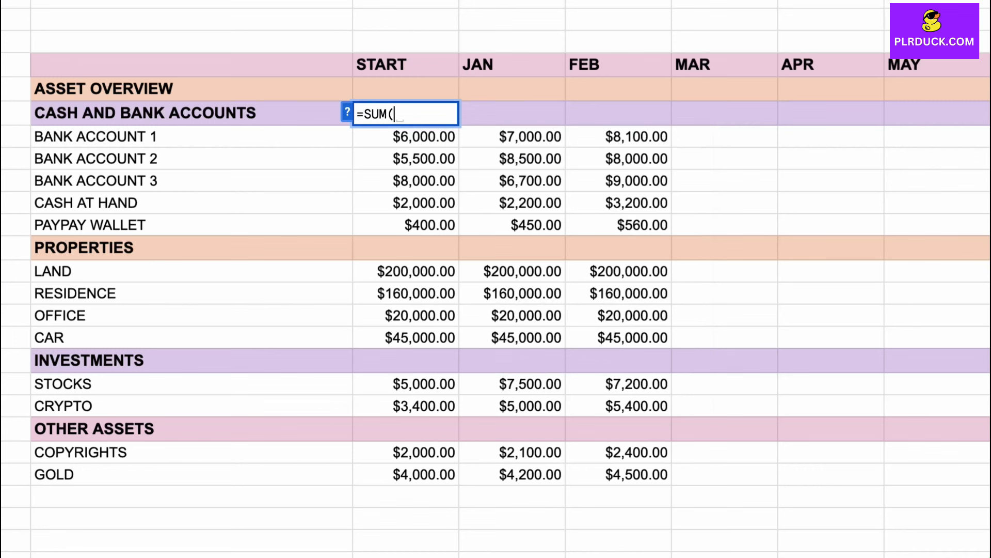
{"action": "key", "text": "Down"}
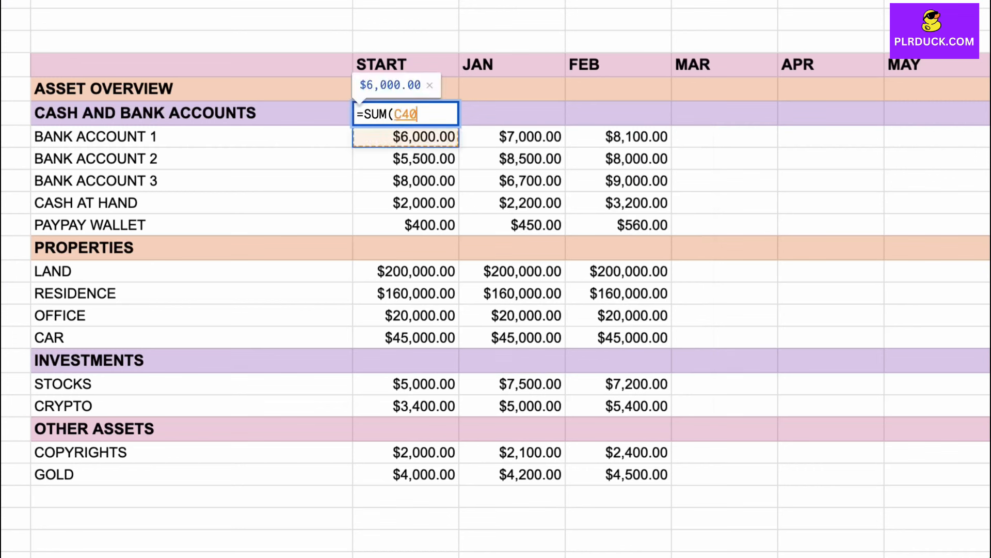
{"action": "key", "text": "shift+Down"}
{"action": "key", "text": "shift+Down"}
{"action": "key", "text": "shift+Down"}
{"action": "key", "text": "shift+Down"}
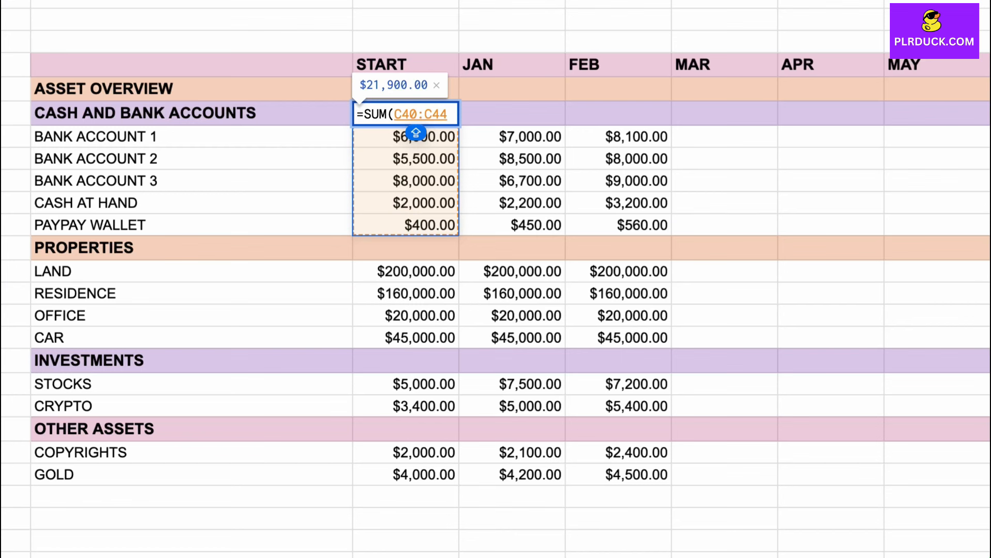
{"action": "type", "text": ")"}
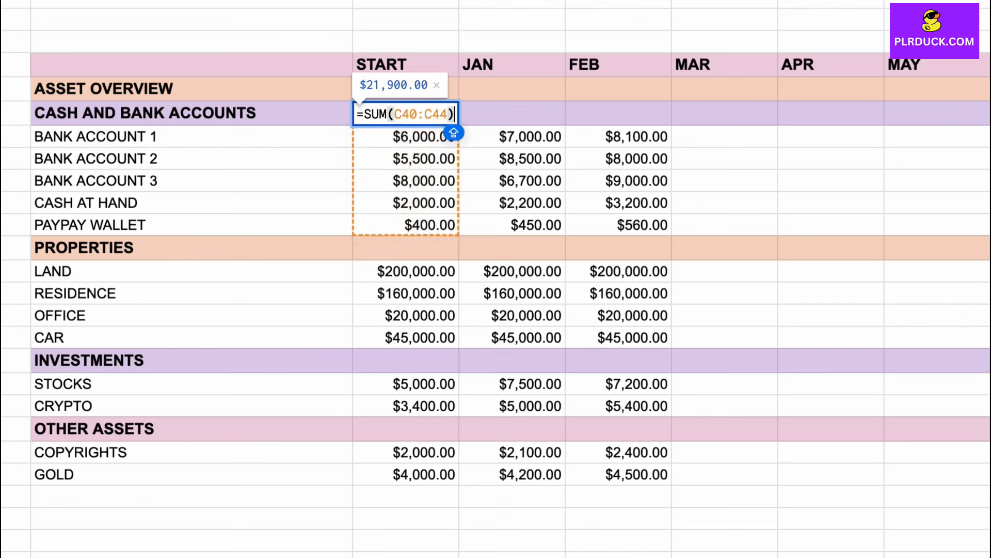
{"action": "key", "text": "Return"}
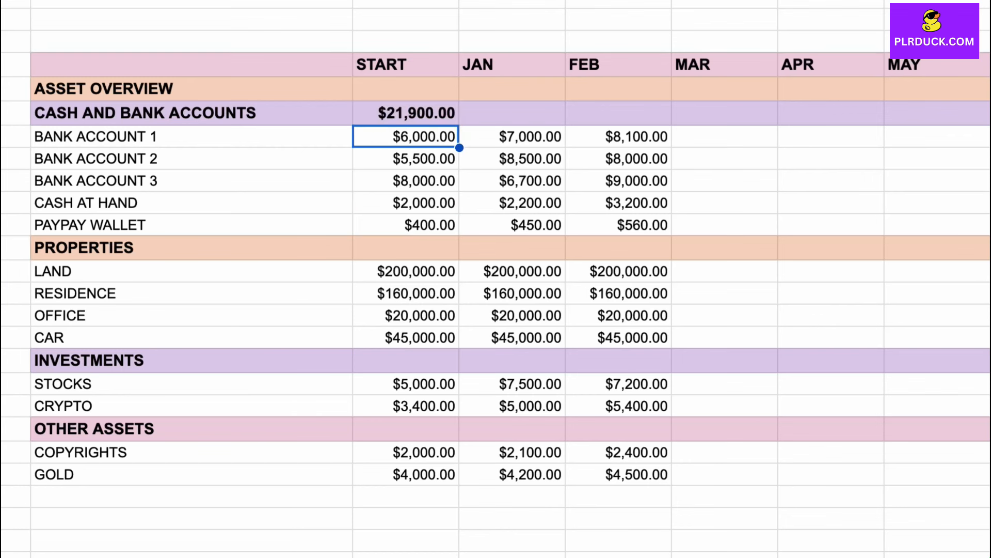
Fill the CASH AND BANK ACCOUNTS total formula from C39 across row 39 through the month columns.
{"action": "left_click", "coordinate": [406, 113]}
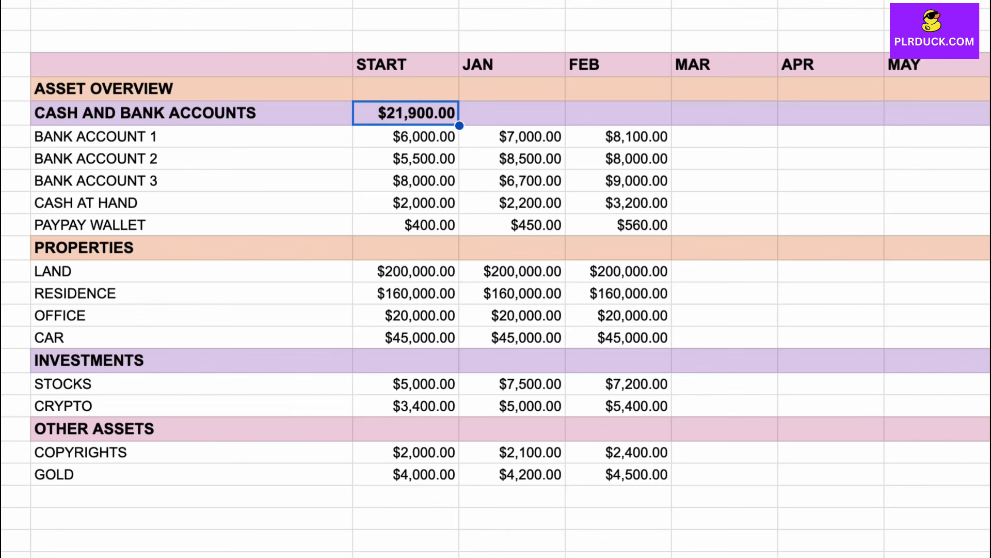
{"action": "left_click_drag", "start_coordinate": [668, 122], "coordinate": [882, 123]}
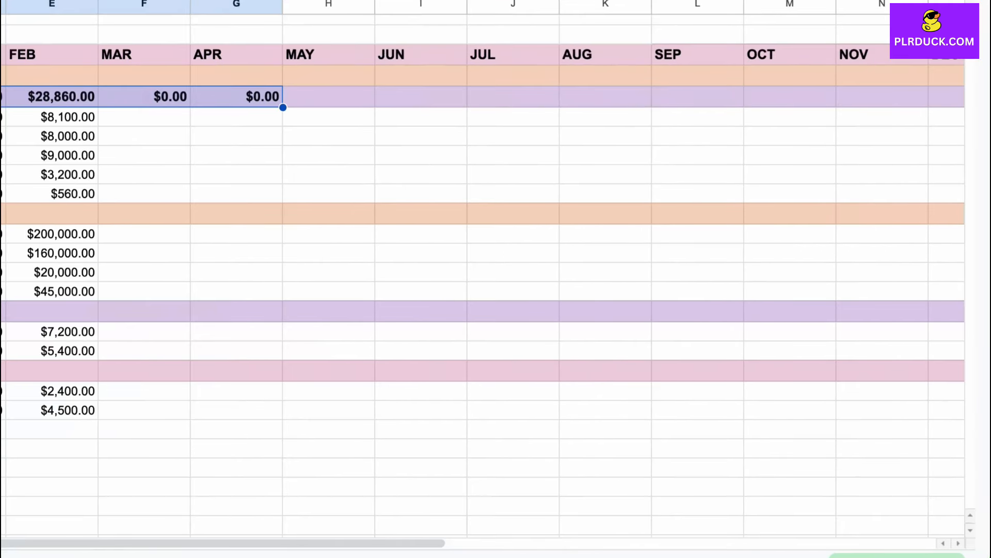
{"action": "left_click_drag", "start_coordinate": [283, 108], "coordinate": [806, 103]}
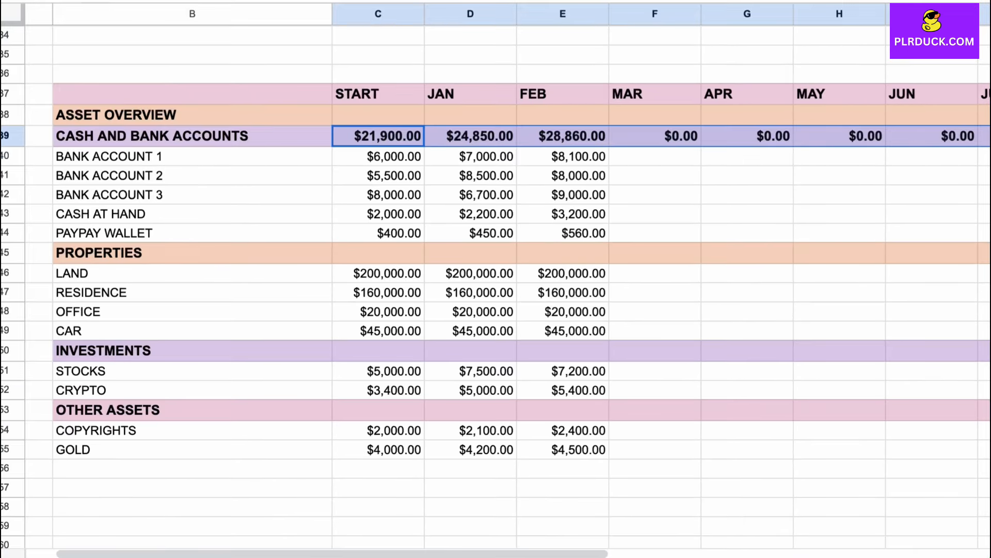
Total the START column of PROPERTIES in C45 with a SUM formula over C46:C49.
{"action": "left_click", "coordinate": [378, 253]}
{"action": "type", "text": "=SUM("}
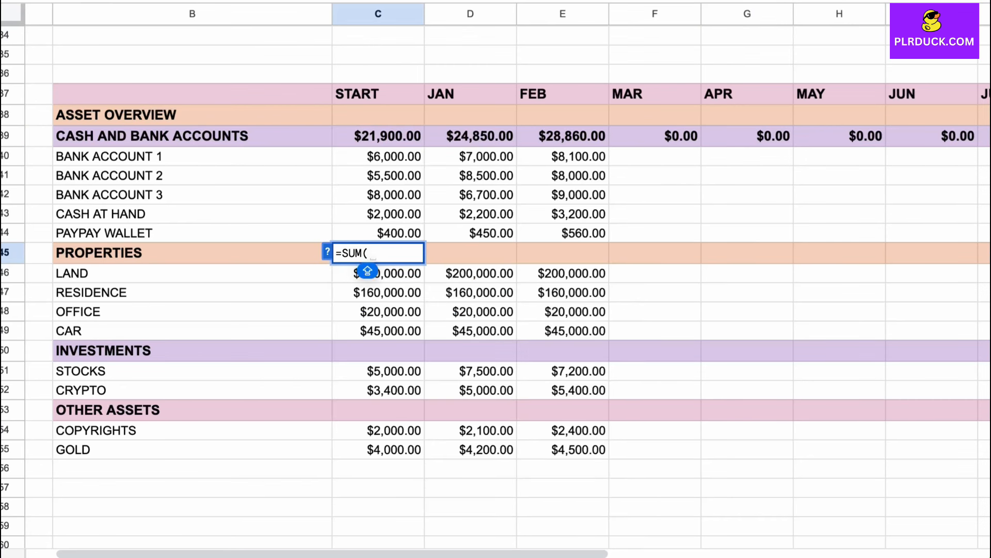
{"action": "key", "text": "shift+Down"}
{"action": "key", "text": "shift+Down"}
{"action": "key", "text": "shift+Down"}
{"action": "key", "text": "shift+Down"}
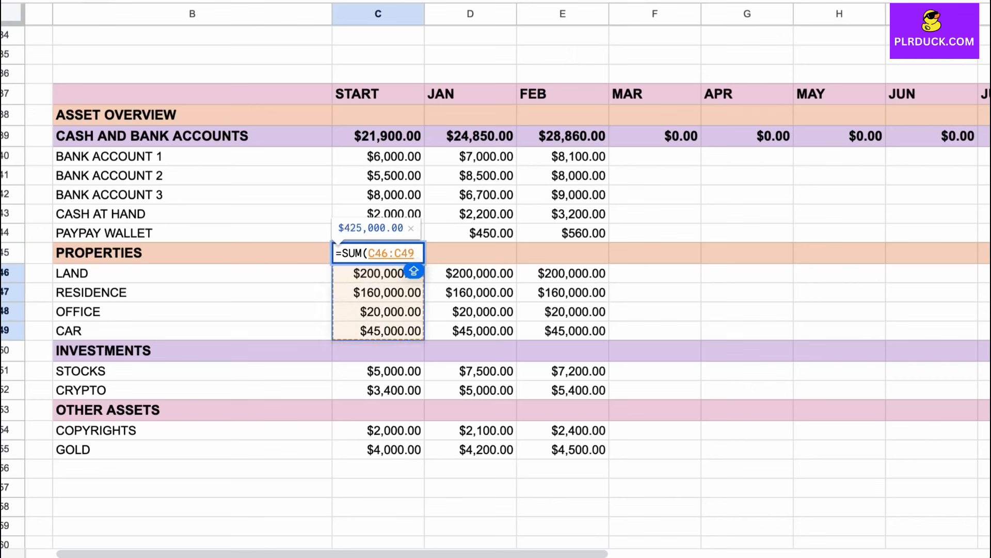
{"action": "key", "text": "Return"}
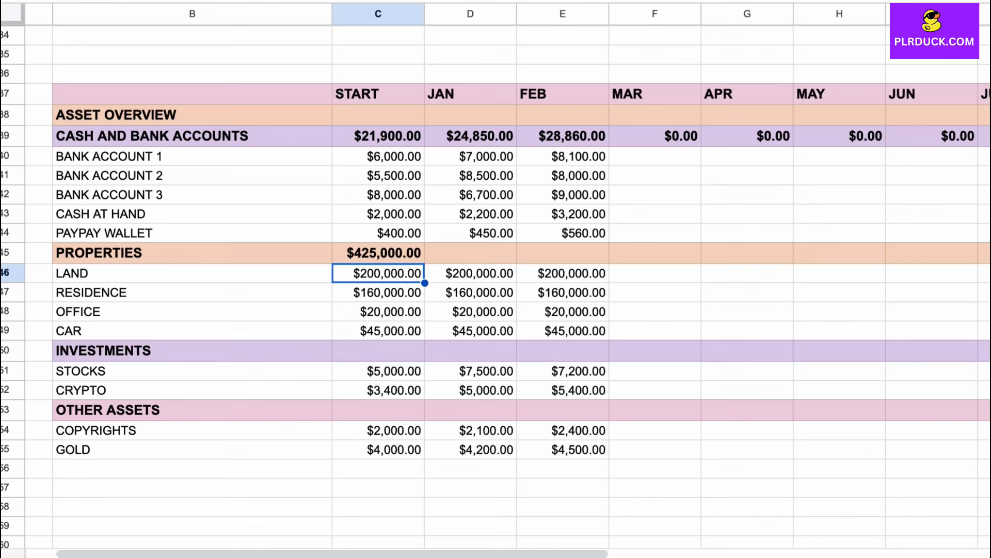
Fill the PROPERTIES total formula from C45 across row 45 through the GROWTH column.
{"action": "key", "text": "Up"}
{"action": "left_click_drag", "start_coordinate": [425, 264], "coordinate": [983, 255]}
Total the START column of INVESTMENTS in C50 with a SUM over C51:C52 and fill it across row 50 through the GROWTH column.
{"action": "left_click", "coordinate": [378, 351]}
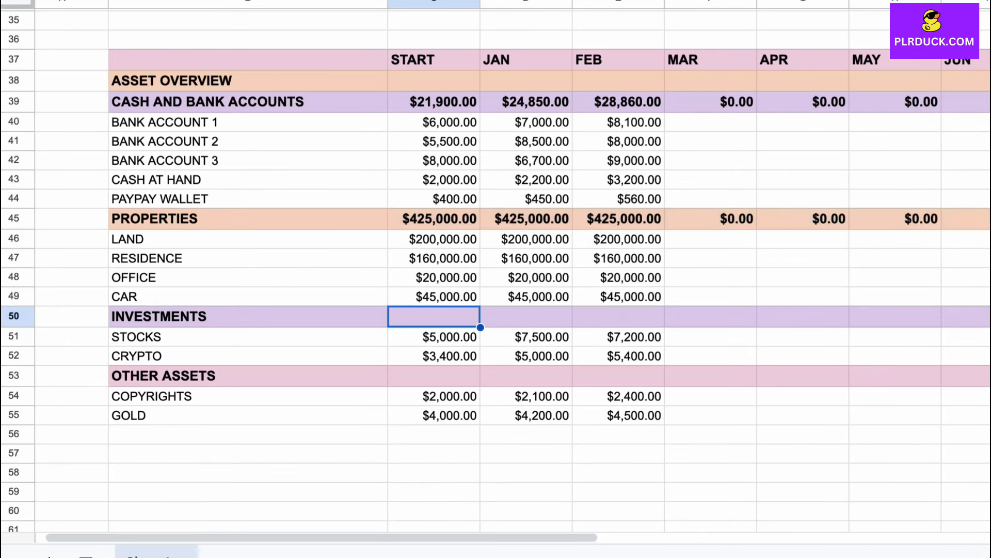
{"action": "type", "text": "=SUM"}
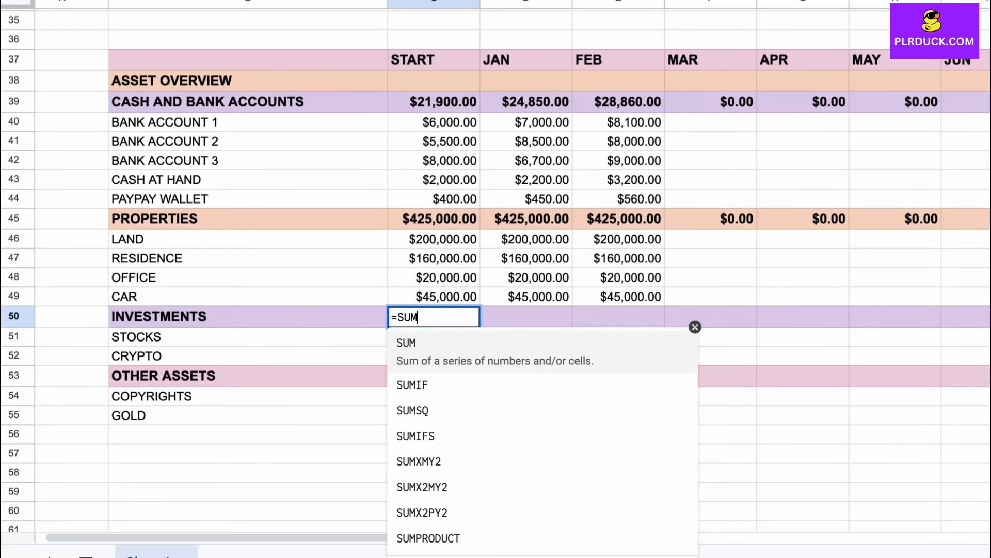
{"action": "left_click", "coordinate": [405, 338]}
{"action": "left_click", "coordinate": [420, 336]}
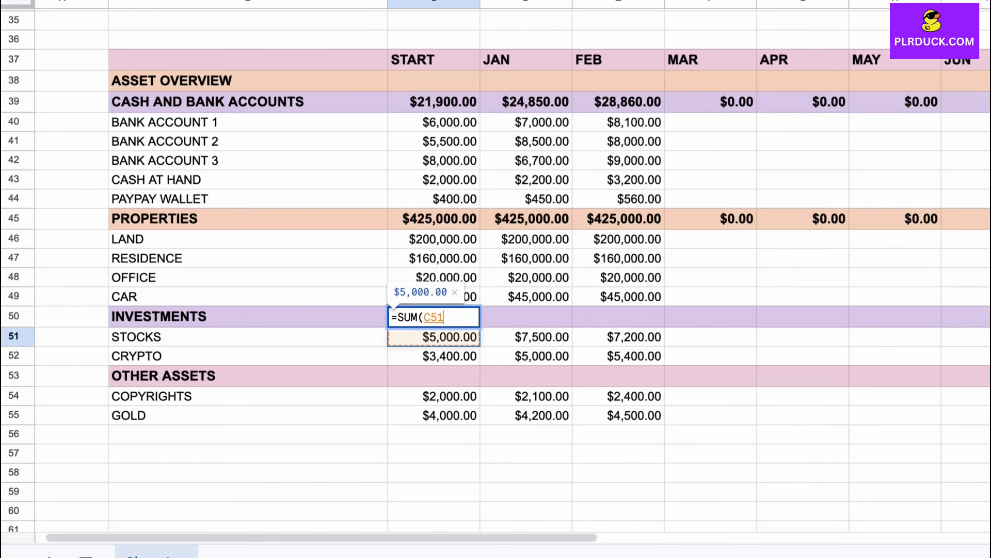
{"action": "key", "text": "shift+Down"}
{"action": "key", "text": "Return"}
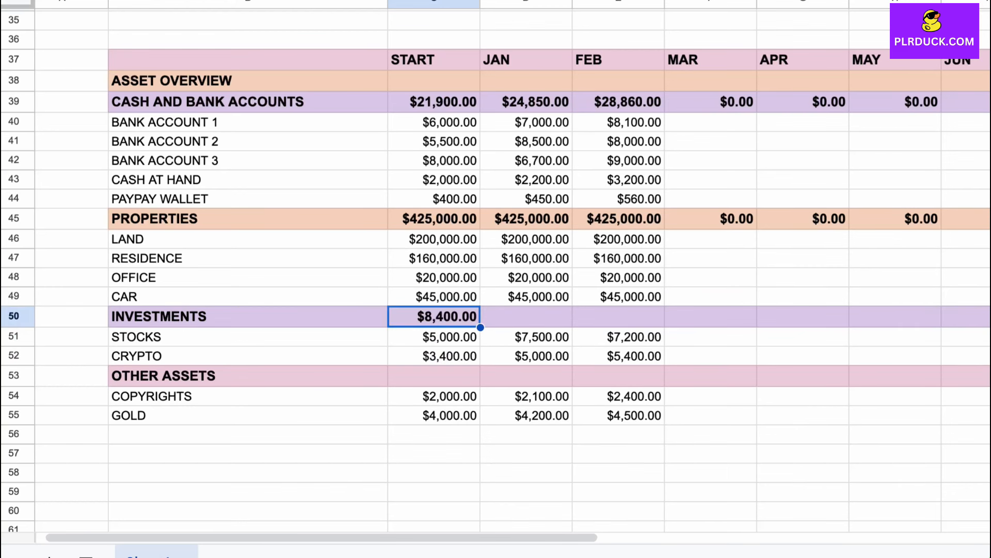
{"action": "left_click_drag", "start_coordinate": [480, 328], "coordinate": [971, 320]}
{"action": "scroll", "coordinate": [495, 320], "scroll_direction": "right", "scroll_amount": 8}
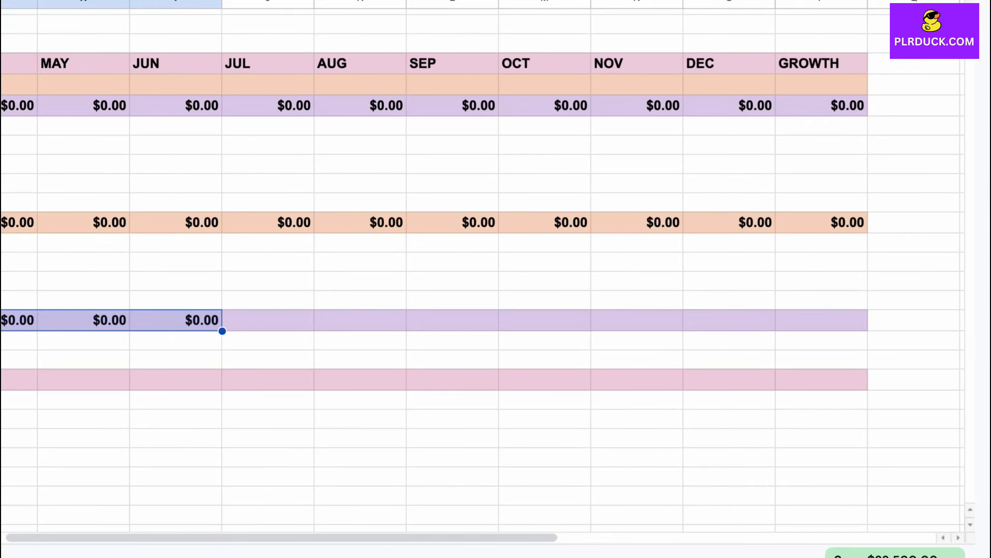
Total the START column of OTHER ASSETS in C53 with =SUM(C54:C55) and fill it across row 53 through P53.
{"action": "scroll", "coordinate": [496, 310], "scroll_direction": "left", "scroll_amount": 8}
{"action": "left_click", "coordinate": [449, 351]}
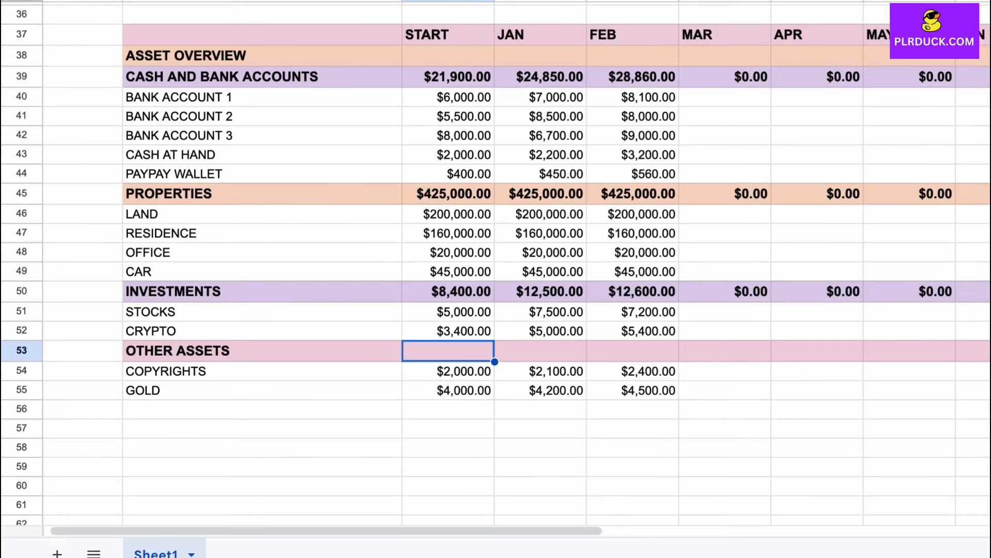
{"action": "type", "text": "=SUM("}
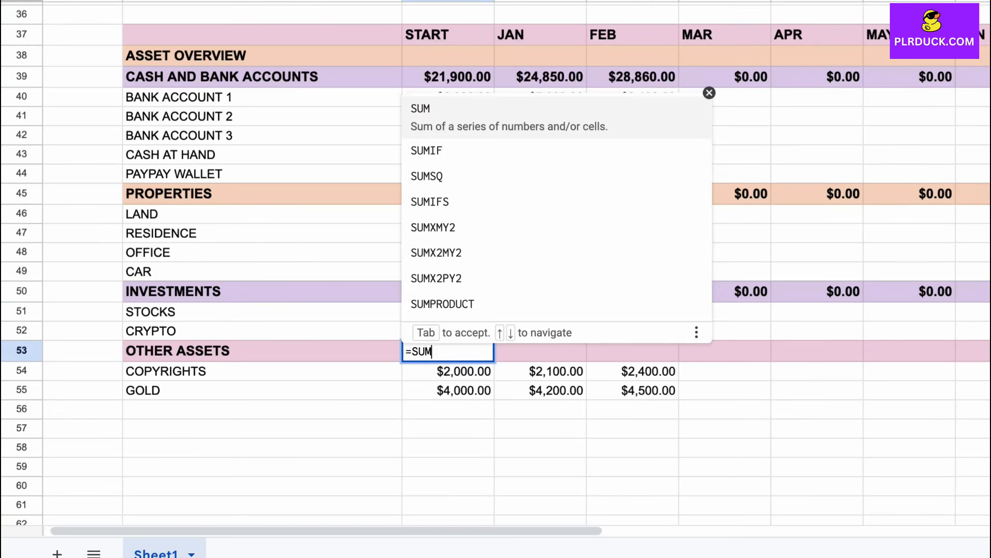
{"action": "left_click", "coordinate": [437, 372]}
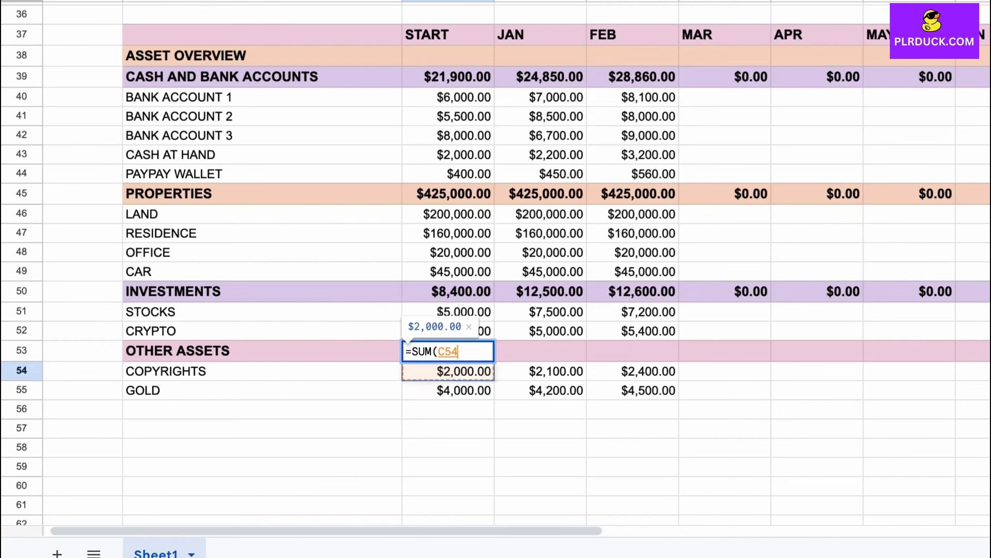
{"action": "key", "text": "shift+Down"}
{"action": "type", "text": ")"}
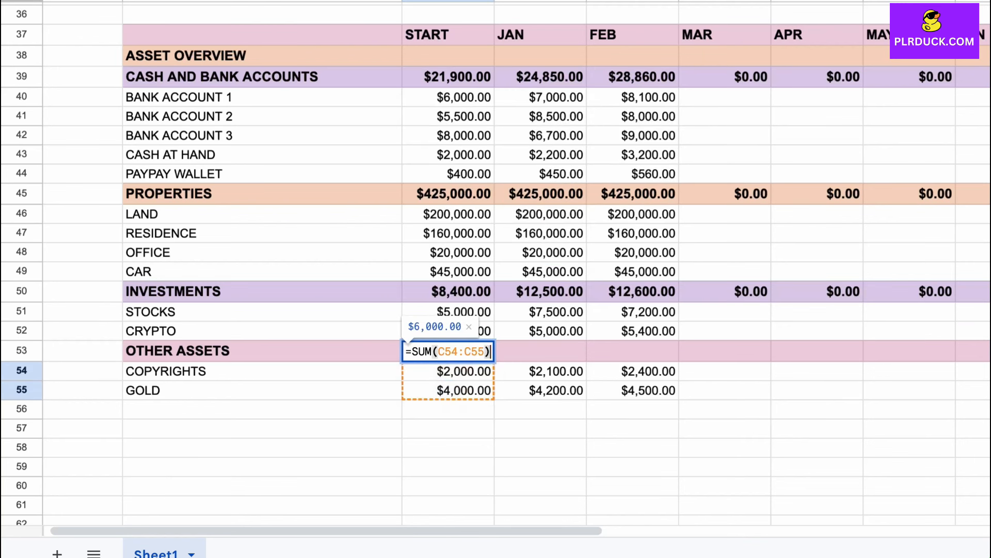
{"action": "key", "text": "Return"}
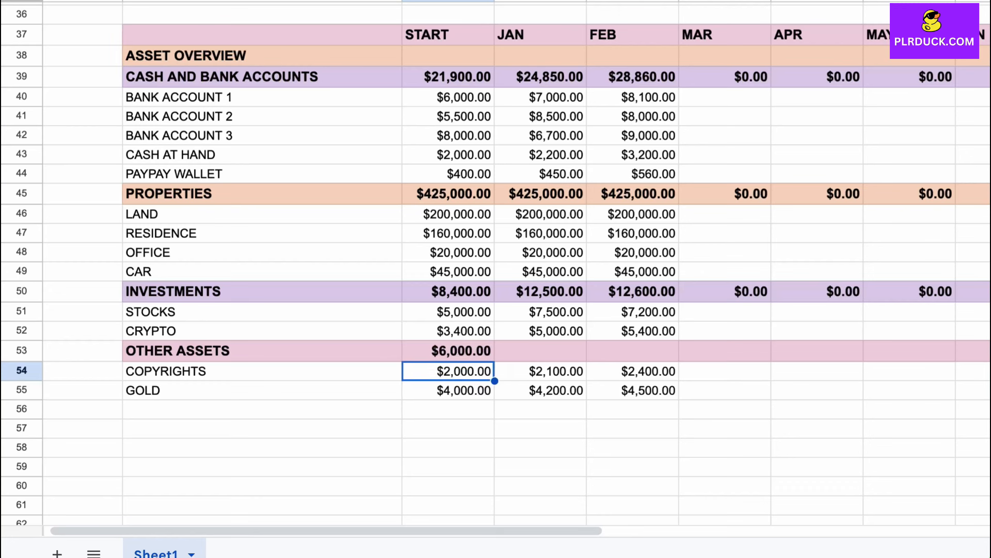
{"action": "left_click", "coordinate": [447, 351]}
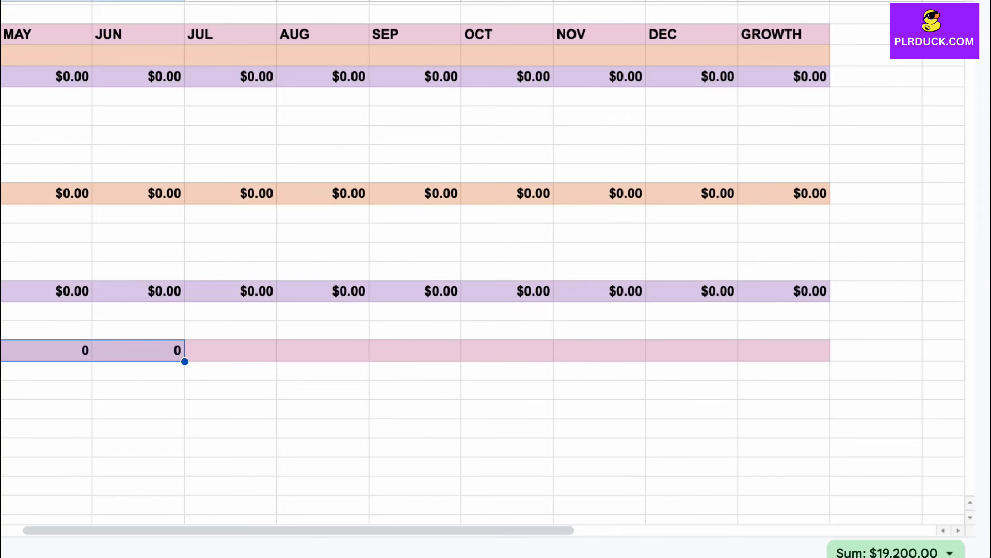
{"action": "left_click_drag", "start_coordinate": [185, 362], "coordinate": [806, 362]}
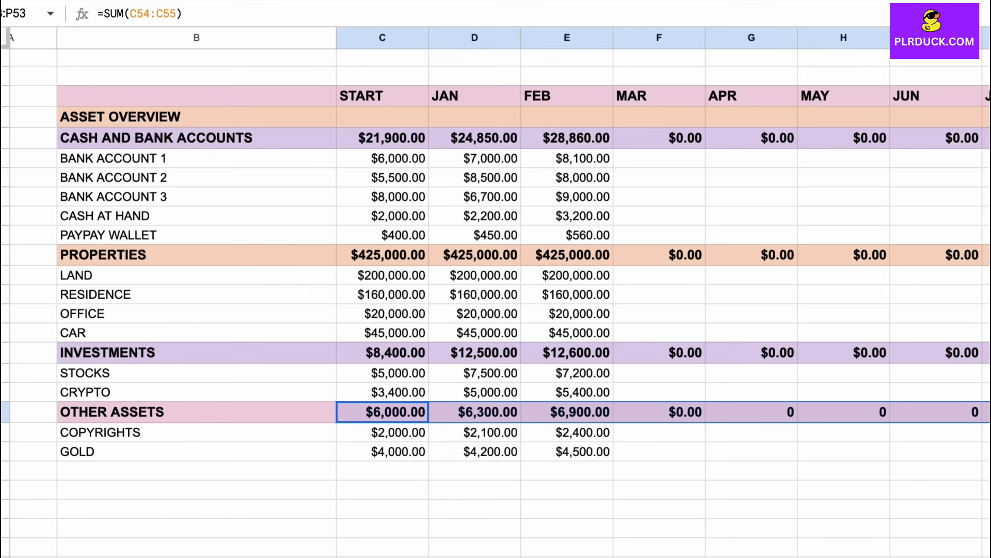
Add the four section totals in the START cell of ASSET OVERVIEW, C38, with the formula =C39+C45+C50+C53.
{"action": "left_click", "coordinate": [382, 117]}
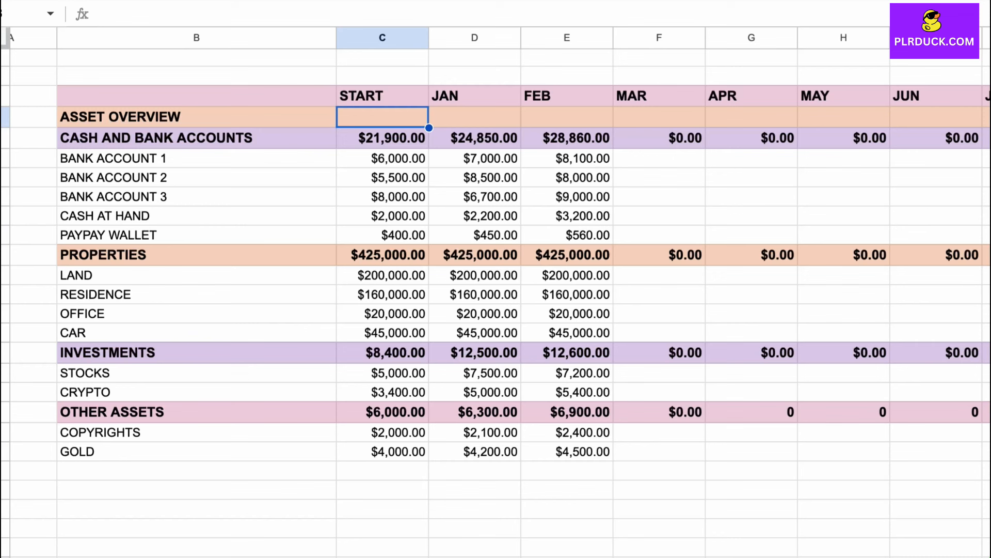
{"action": "type", "text": "="}
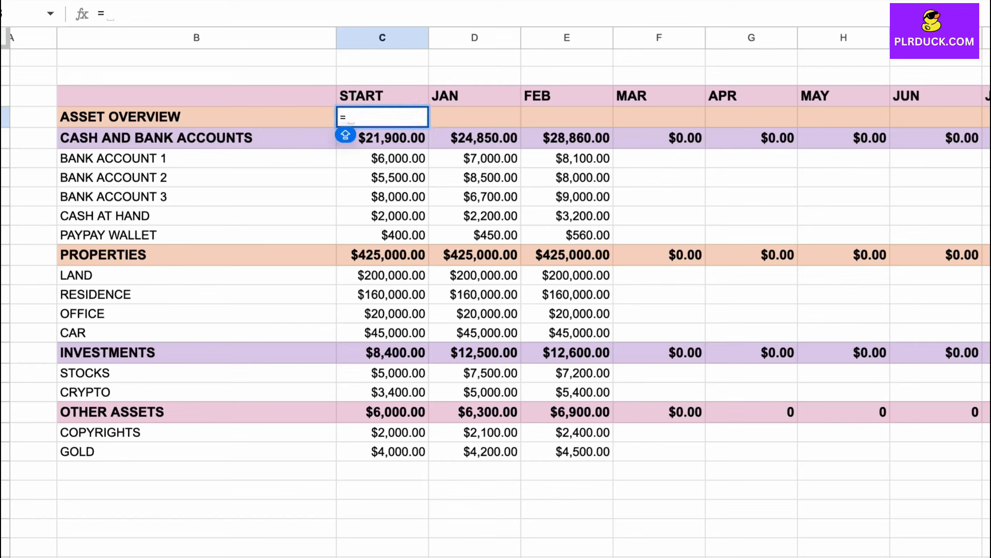
{"action": "left_click", "coordinate": [345, 136]}
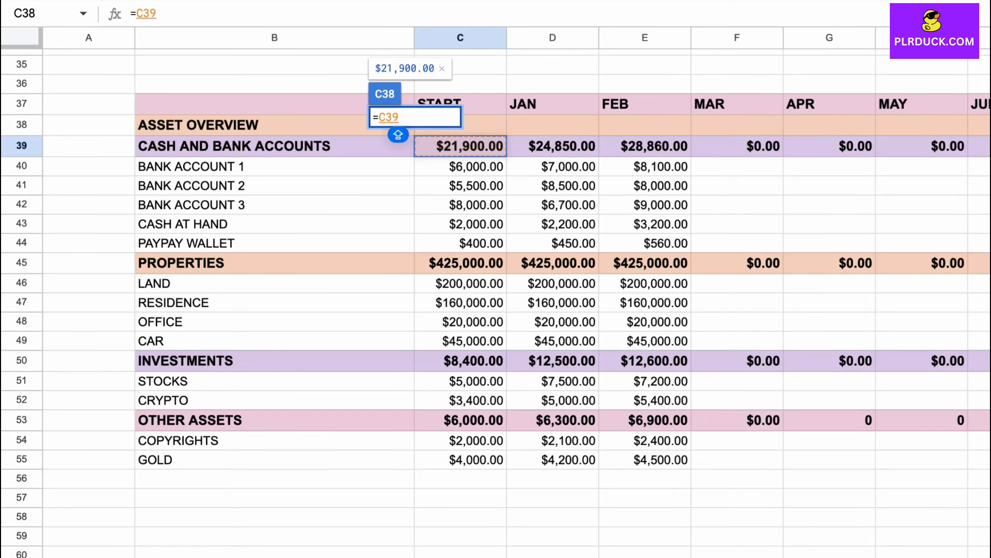
{"action": "type", "text": "+"}
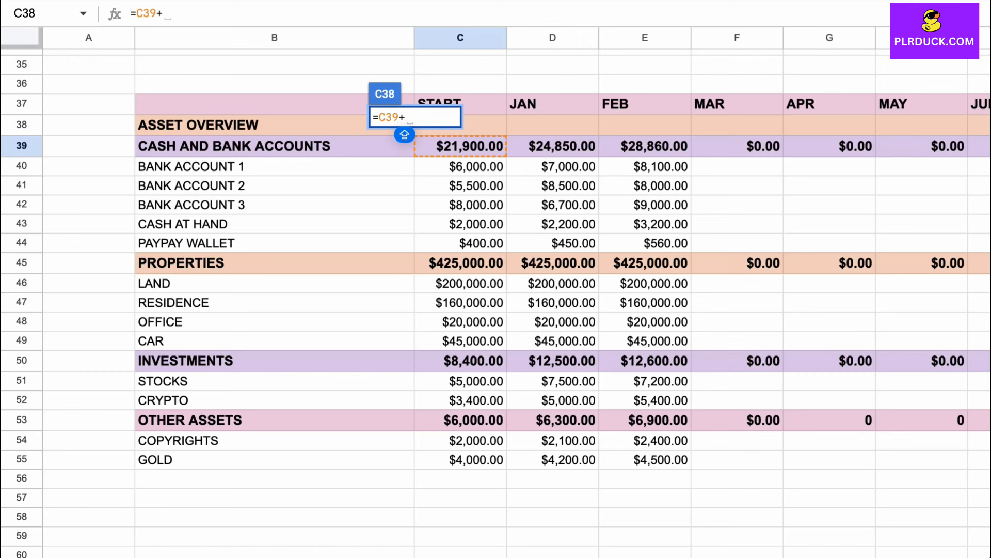
{"action": "left_click", "coordinate": [460, 263]}
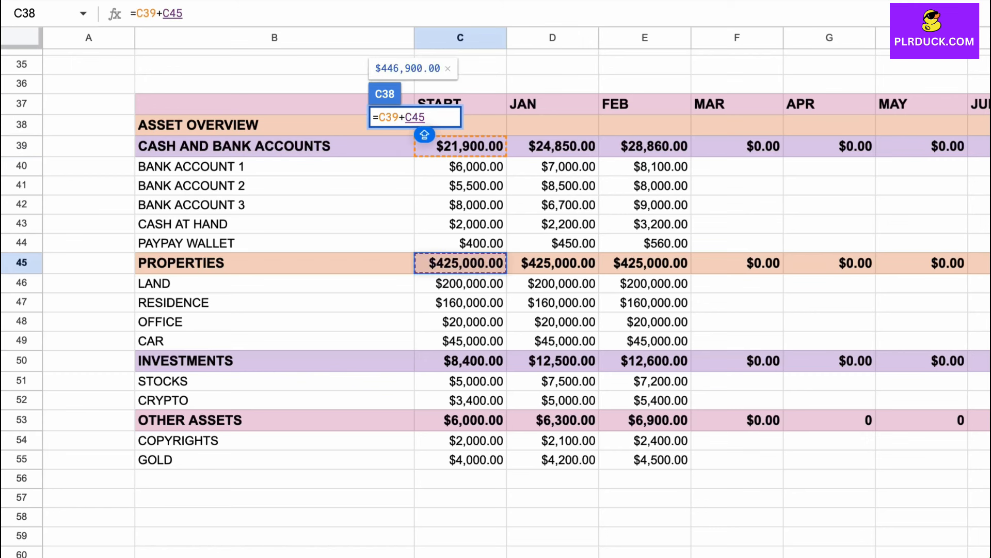
{"action": "type", "text": "+"}
{"action": "left_click", "coordinate": [460, 361]}
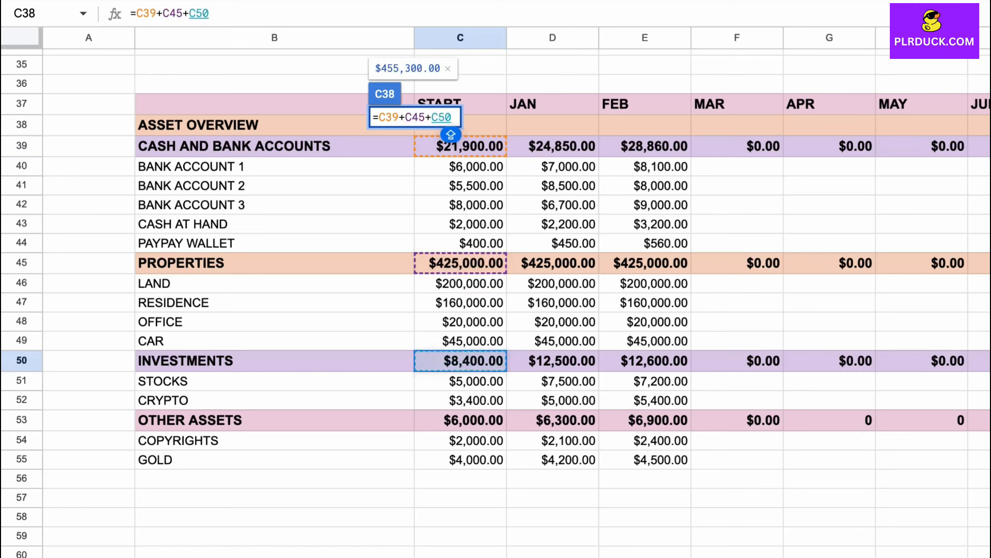
{"action": "type", "text": "+"}
{"action": "left_click", "coordinate": [460, 420]}
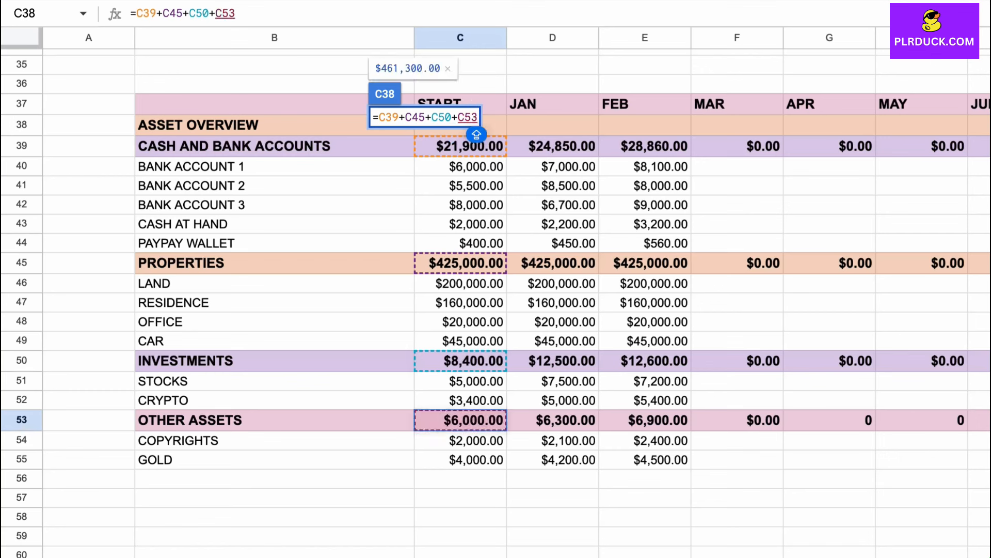
{"action": "key", "text": "Return"}
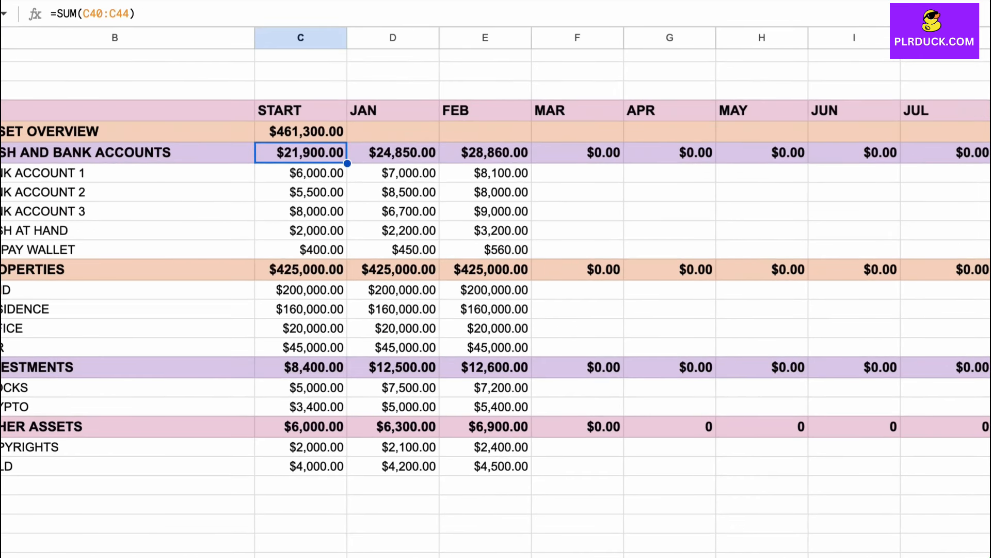
Fill the ASSET OVERVIEW formula from C38 across row 38 through P38.
{"action": "left_click", "coordinate": [301, 132]}
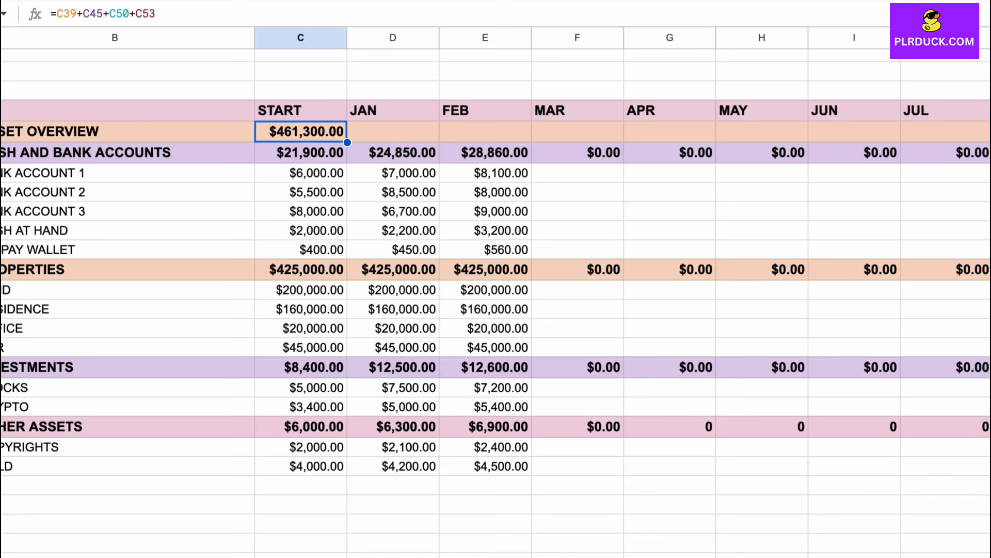
{"action": "left_click_drag", "start_coordinate": [348, 143], "coordinate": [901, 143]}
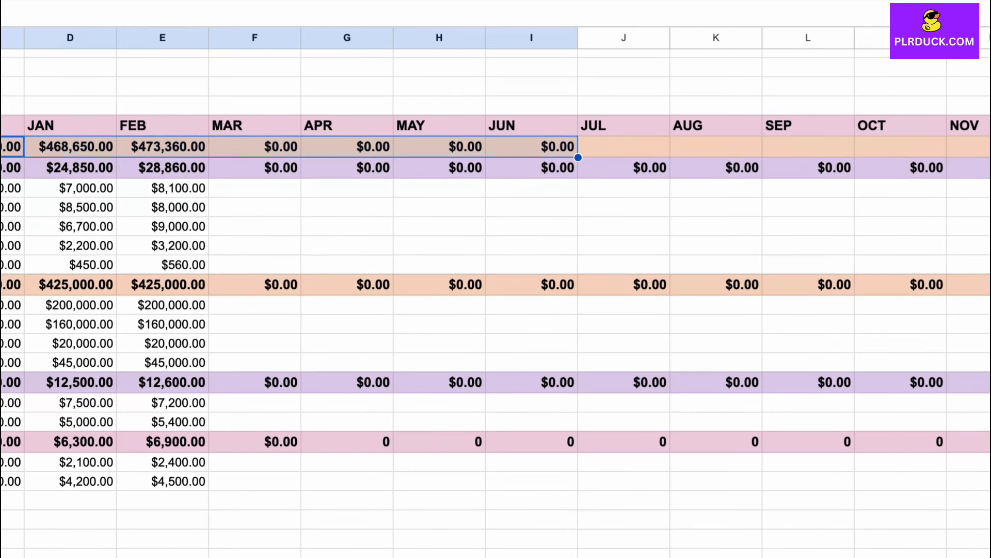
{"action": "left_click_drag", "start_coordinate": [578, 157], "coordinate": [971, 152]}
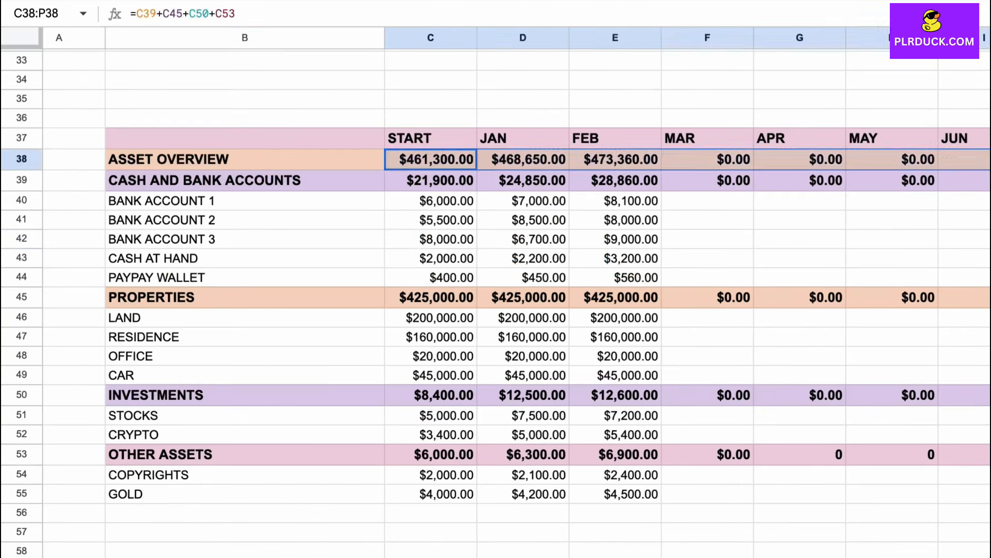
Check the ASSET OVERVIEW formulas for START, JAN and FEB and review the total rows across to the GROWTH column.
{"action": "left_click", "coordinate": [430, 239]}
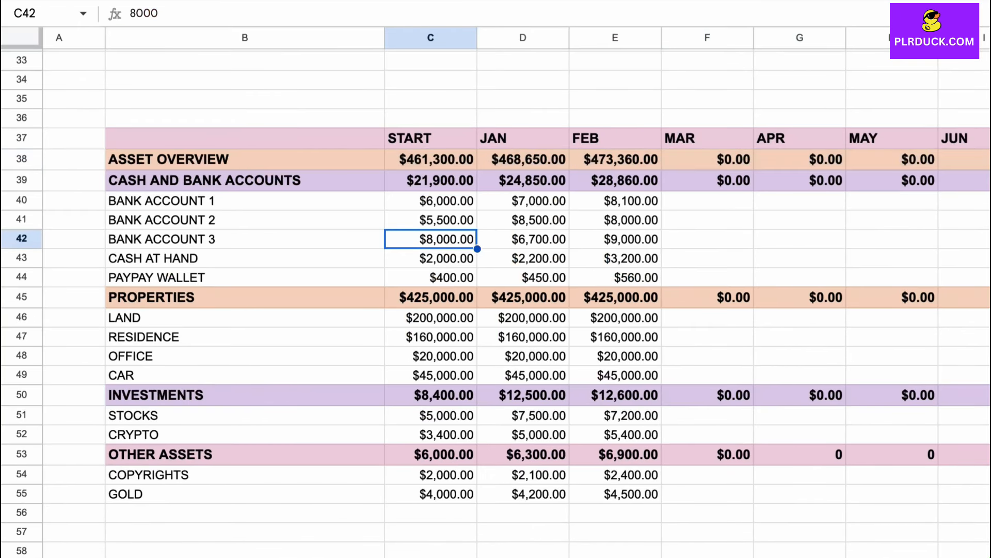
{"action": "left_click", "coordinate": [431, 159]}
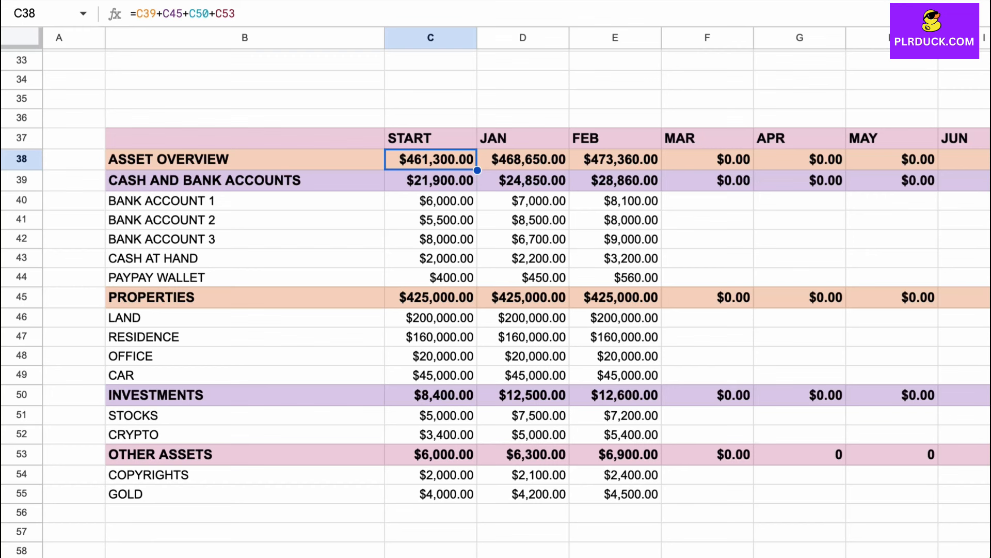
{"action": "left_click", "coordinate": [523, 159]}
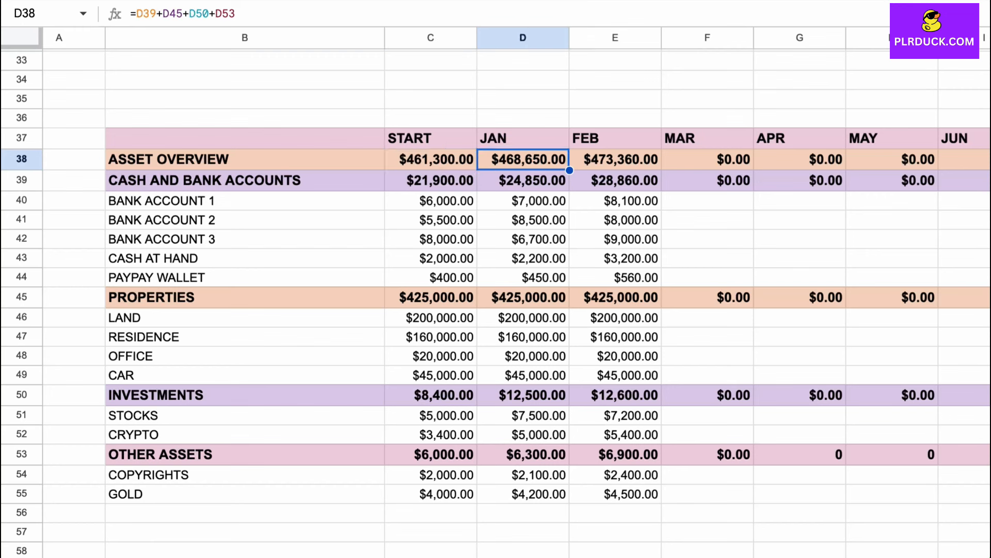
{"action": "left_click", "coordinate": [615, 159]}
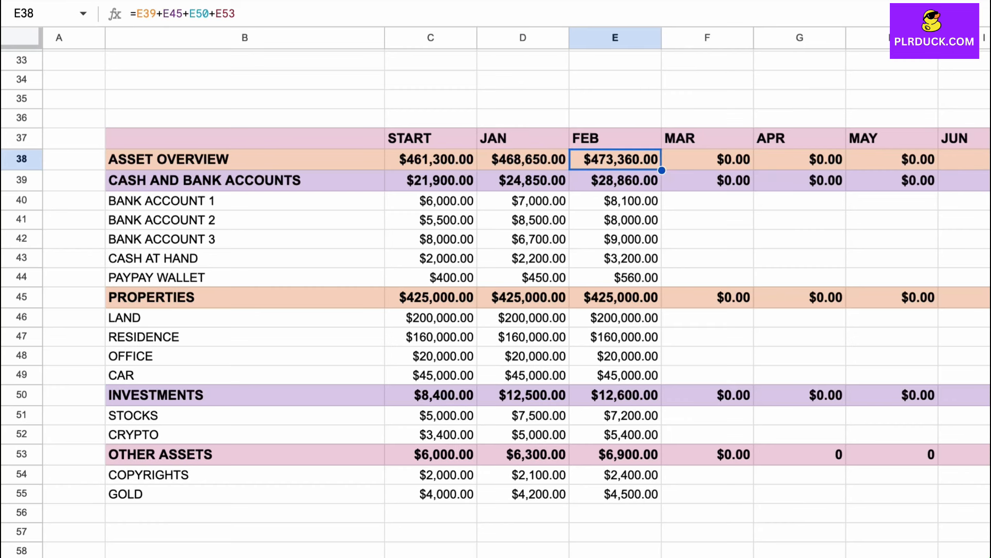
{"action": "left_click", "coordinate": [523, 258]}
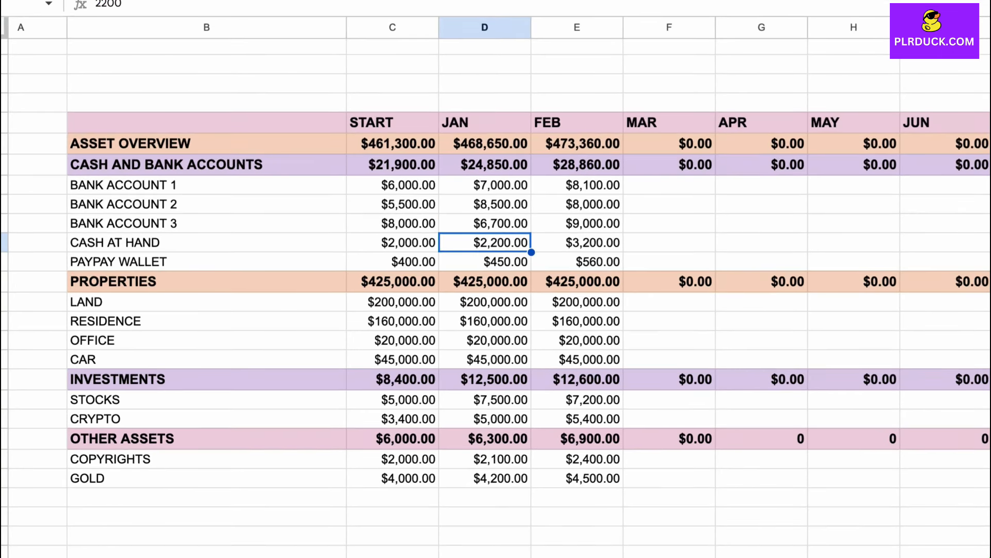
{"action": "scroll", "coordinate": [523, 258], "scroll_direction": "down", "scroll_amount": 1}
{"action": "scroll", "coordinate": [482, 213], "scroll_direction": "down", "scroll_amount": 1}
{"action": "scroll", "coordinate": [483, 213], "scroll_direction": "up", "scroll_amount": 2}
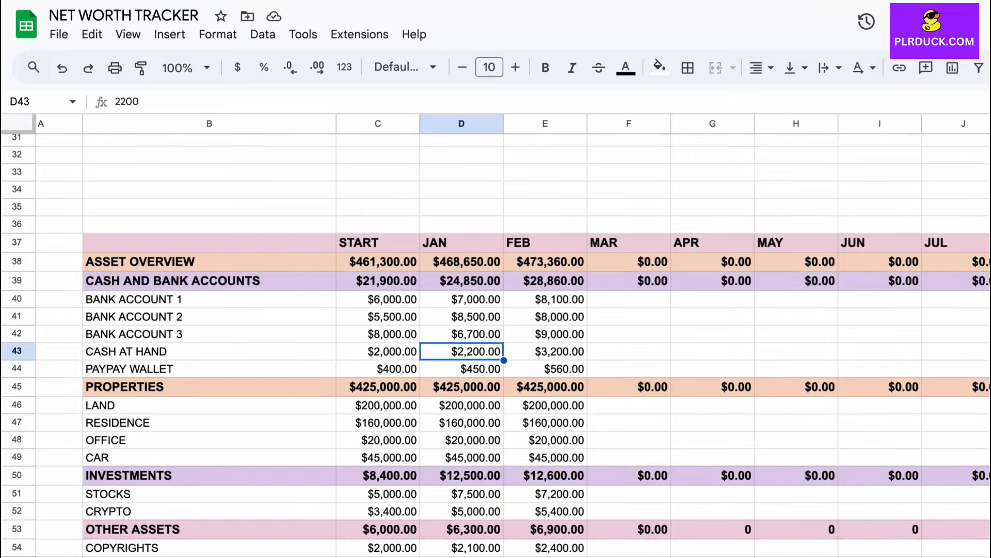
{"action": "scroll", "coordinate": [483, 213], "scroll_direction": "down", "scroll_amount": 1}
{"action": "scroll", "coordinate": [482, 213], "scroll_direction": "right", "scroll_amount": 1}
{"action": "scroll", "coordinate": [496, 336], "scroll_direction": "right", "scroll_amount": 5}
{"action": "scroll", "coordinate": [495, 336], "scroll_direction": "down", "scroll_amount": 1}
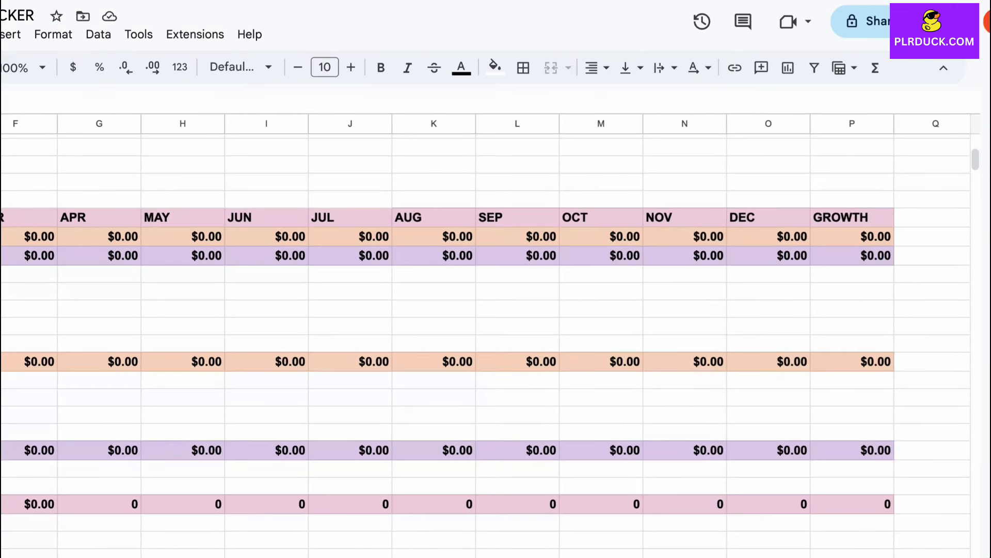
{"action": "scroll", "coordinate": [496, 310], "scroll_direction": "left", "scroll_amount": 3}
{"action": "scroll", "coordinate": [496, 309], "scroll_direction": "right", "scroll_amount": 3}
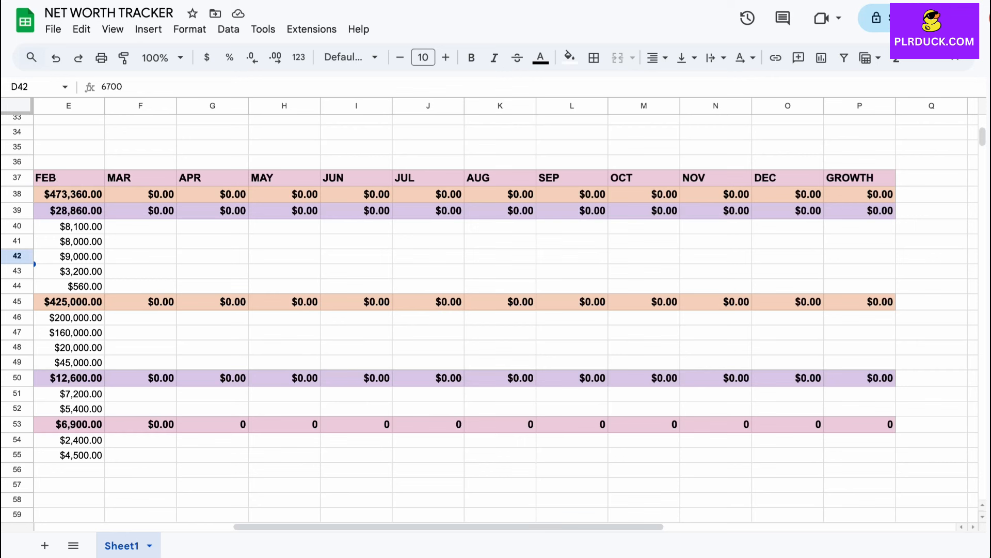
Enter 14800 as the DEC value of BANK ACCOUNT 1 in O40.
{"action": "left_click", "coordinate": [860, 210]}
{"action": "left_click", "coordinate": [860, 226]}
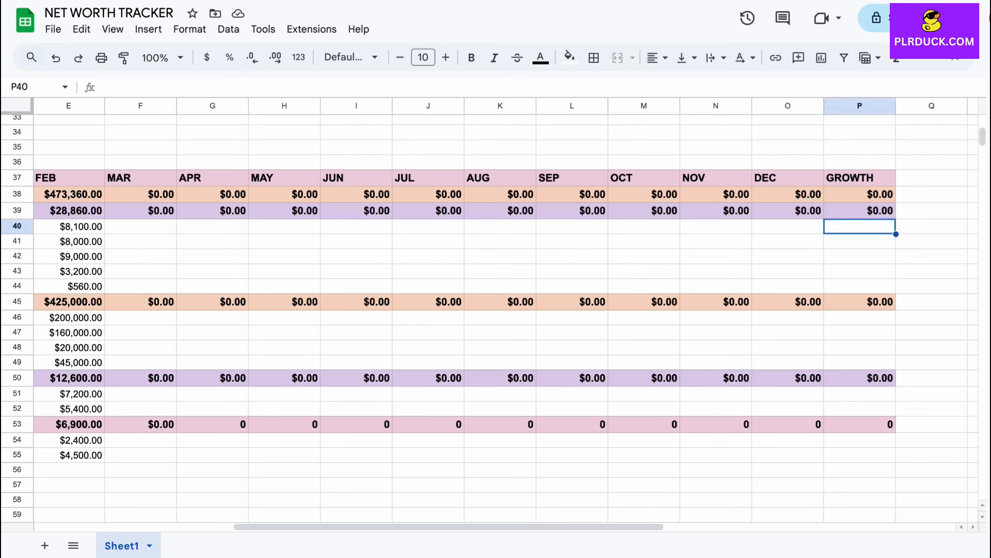
{"action": "left_click", "coordinate": [788, 226]}
{"action": "scroll", "coordinate": [496, 310], "scroll_direction": "left", "scroll_amount": 5}
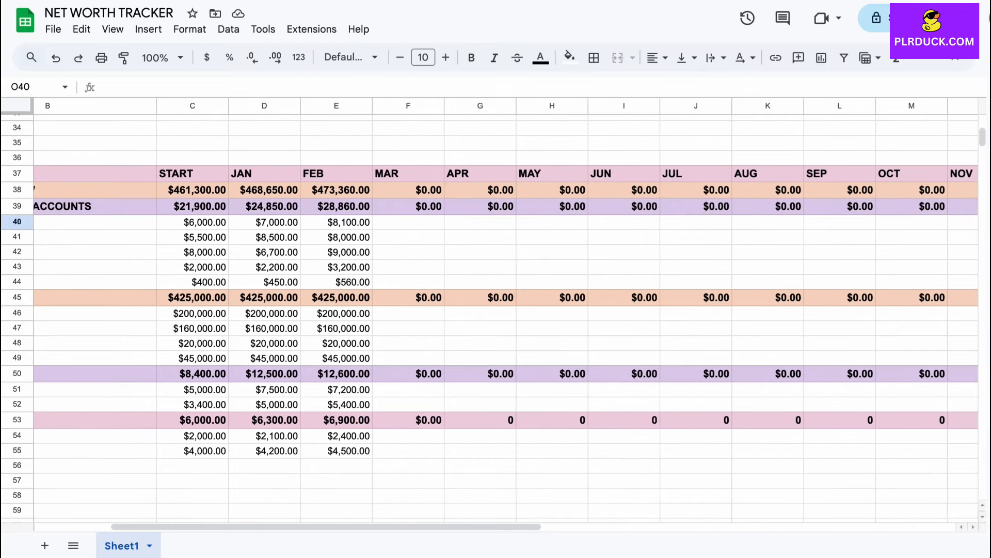
{"action": "scroll", "coordinate": [495, 310], "scroll_direction": "right", "scroll_amount": 3}
{"action": "type", "text": "14800"}
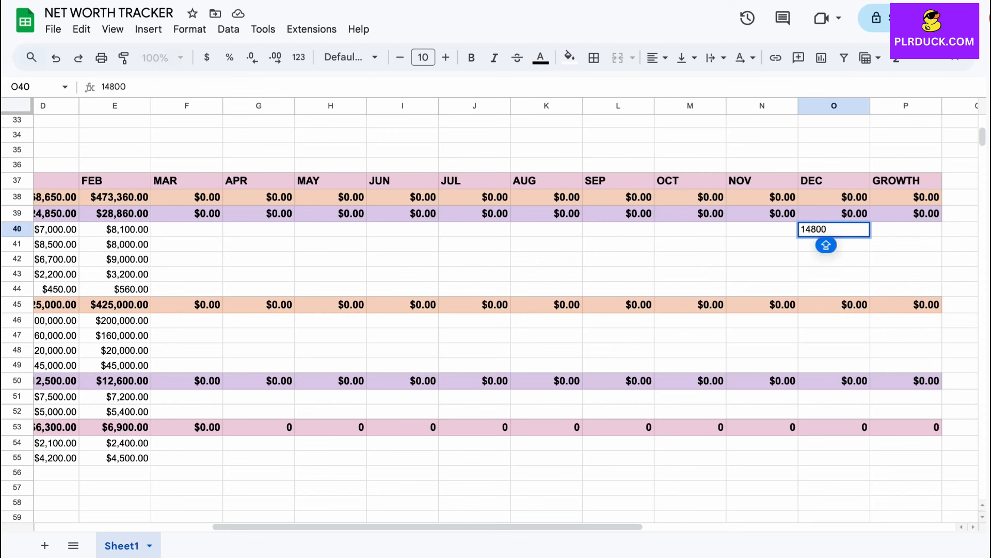
{"action": "key", "text": "Return"}
Enter the formula =O40-C40 in P40 to calculate the GROWTH of BANK ACCOUNT 1 from START to DEC.
{"action": "left_click", "coordinate": [905, 229]}
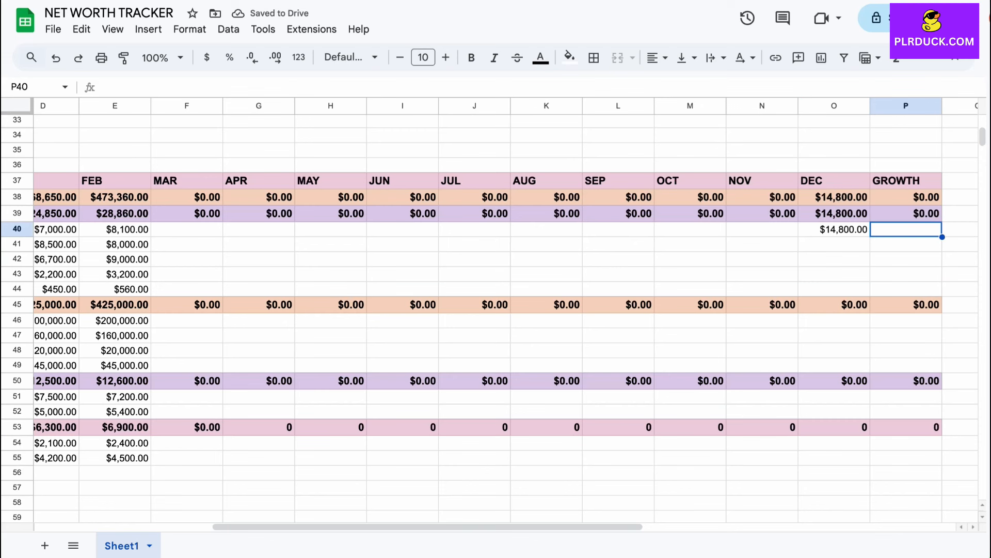
{"action": "double_click", "coordinate": [897, 231]}
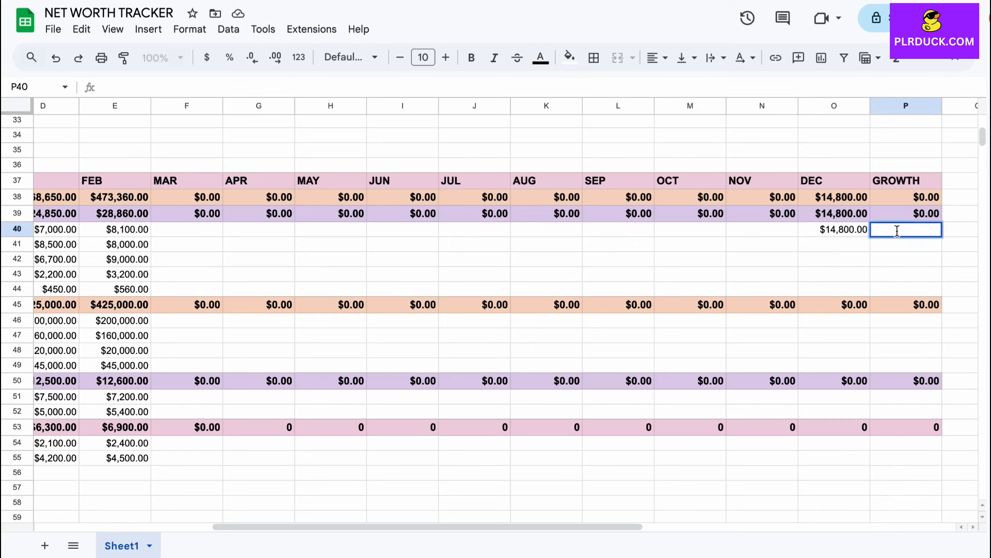
{"action": "type", "text": "="}
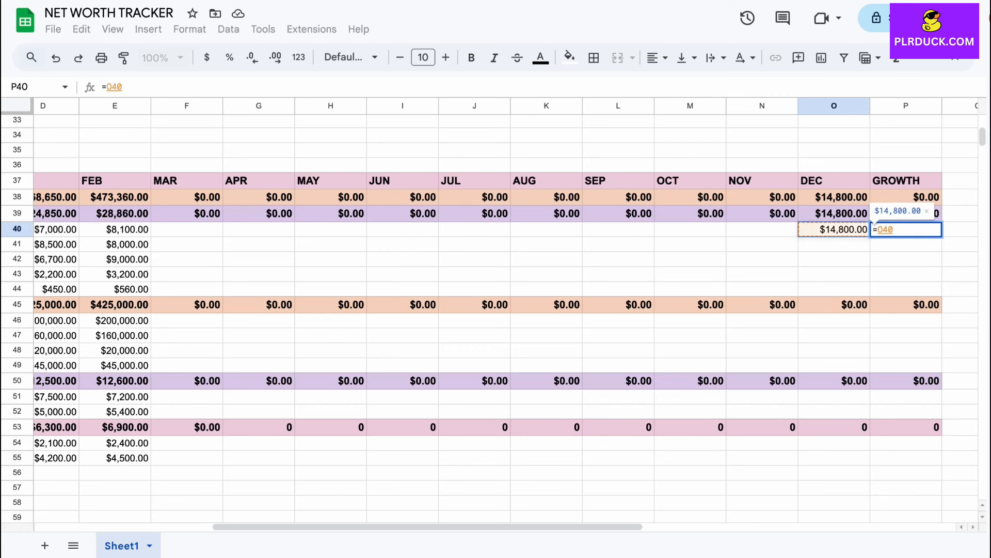
{"action": "type", "text": "-"}
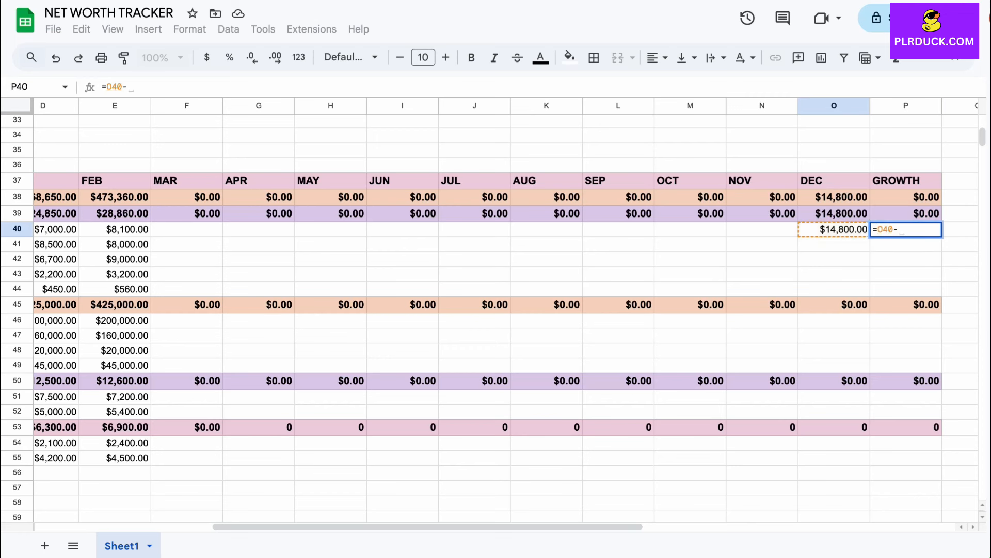
{"action": "scroll", "coordinate": [489, 310], "scroll_direction": "left", "scroll_amount": 10}
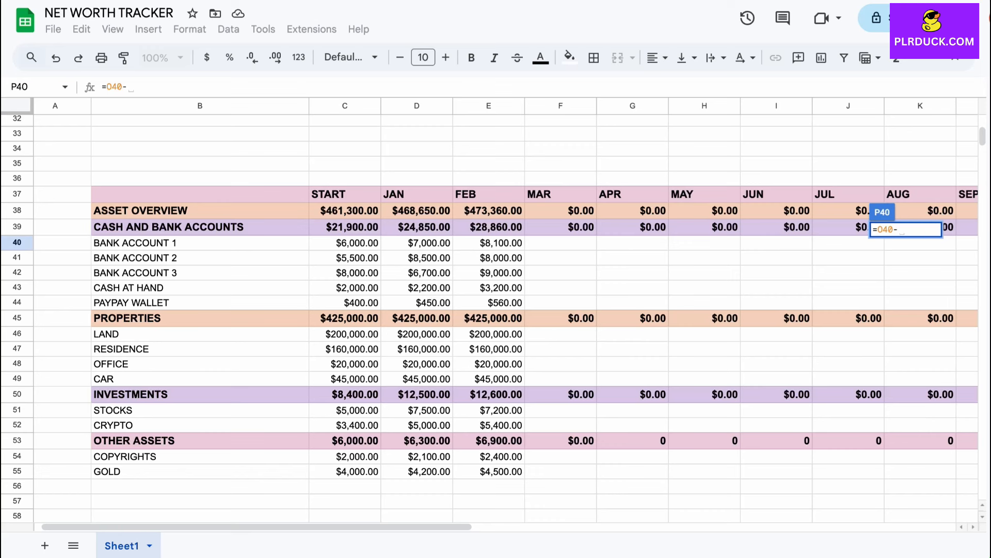
{"action": "left_click", "coordinate": [345, 243]}
{"action": "scroll", "coordinate": [489, 310], "scroll_direction": "right", "scroll_amount": 8}
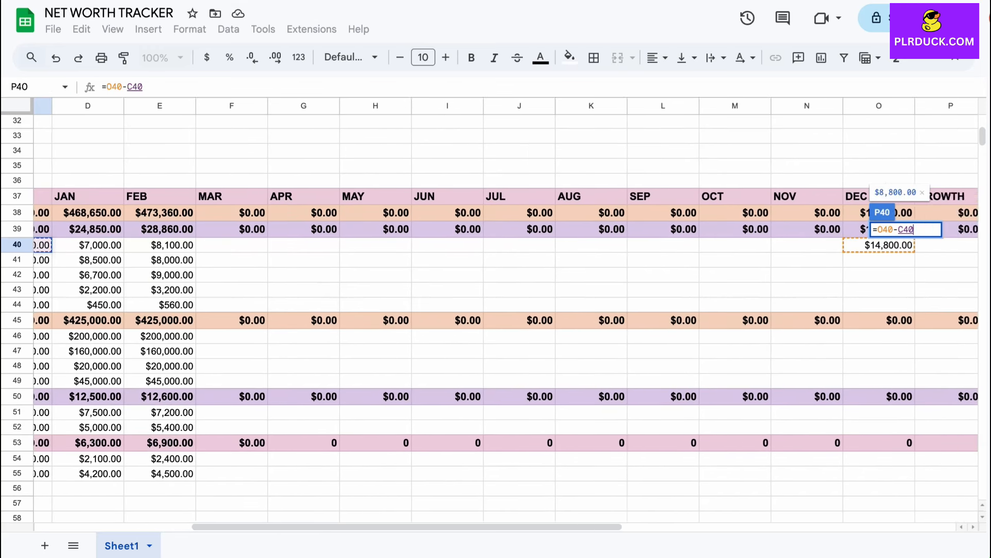
{"action": "key", "text": "Return"}
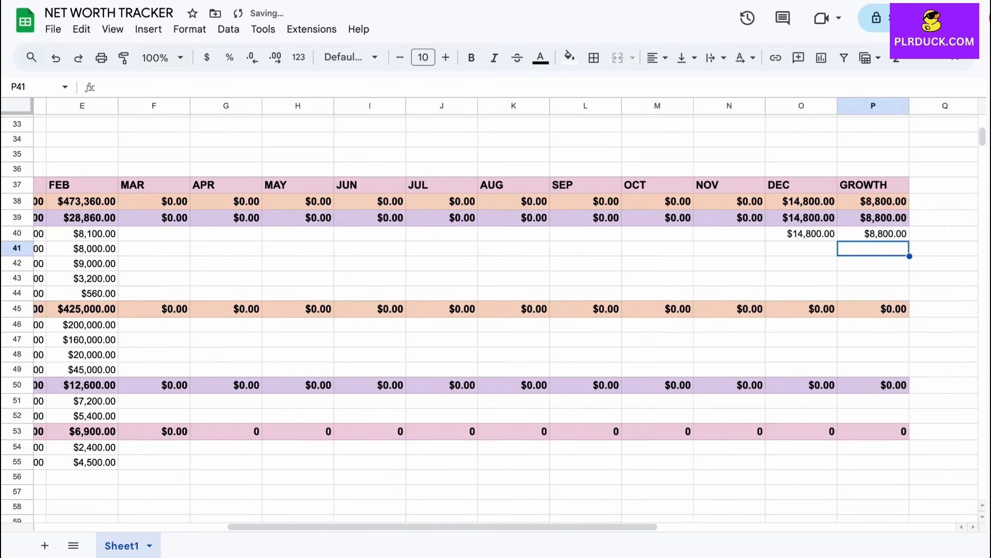
Check the GROWTH formula in P40 and review the asset table across its monthly columns.
{"action": "left_click", "coordinate": [873, 234]}
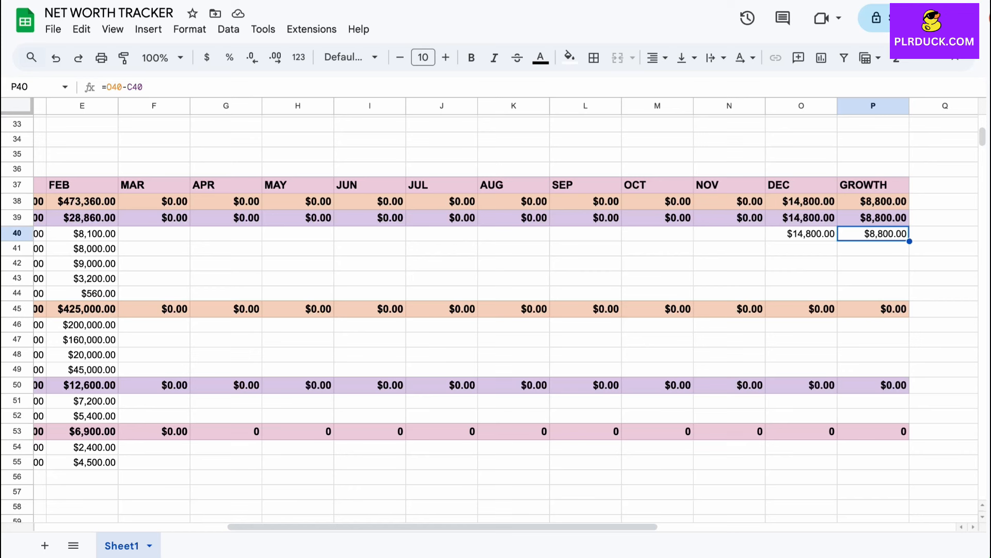
{"action": "scroll", "coordinate": [490, 310], "scroll_direction": "left", "scroll_amount": 1}
{"action": "scroll", "coordinate": [491, 310], "scroll_direction": "up", "scroll_amount": 1}
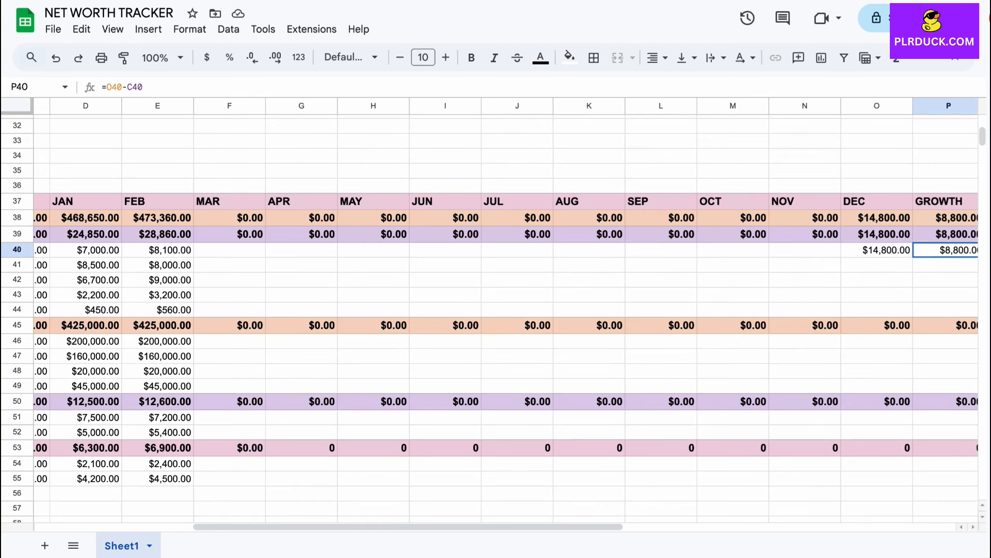
{"action": "scroll", "coordinate": [491, 310], "scroll_direction": "left", "scroll_amount": 1}
{"action": "scroll", "coordinate": [491, 310], "scroll_direction": "up", "scroll_amount": 1}
{"action": "scroll", "coordinate": [491, 310], "scroll_direction": "right", "scroll_amount": 2}
{"action": "scroll", "coordinate": [491, 310], "scroll_direction": "down", "scroll_amount": 3}
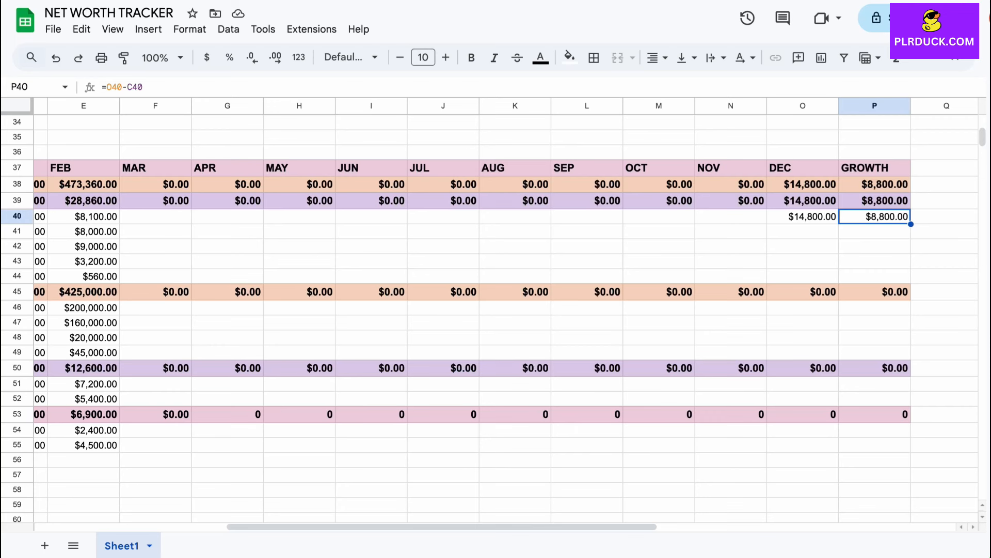
Enter the headings LIABILITIES OVERVIEW in B58 and LONG TERM DEBT in B59, below the asset table.
{"action": "scroll", "coordinate": [491, 310], "scroll_direction": "left", "scroll_amount": 4}
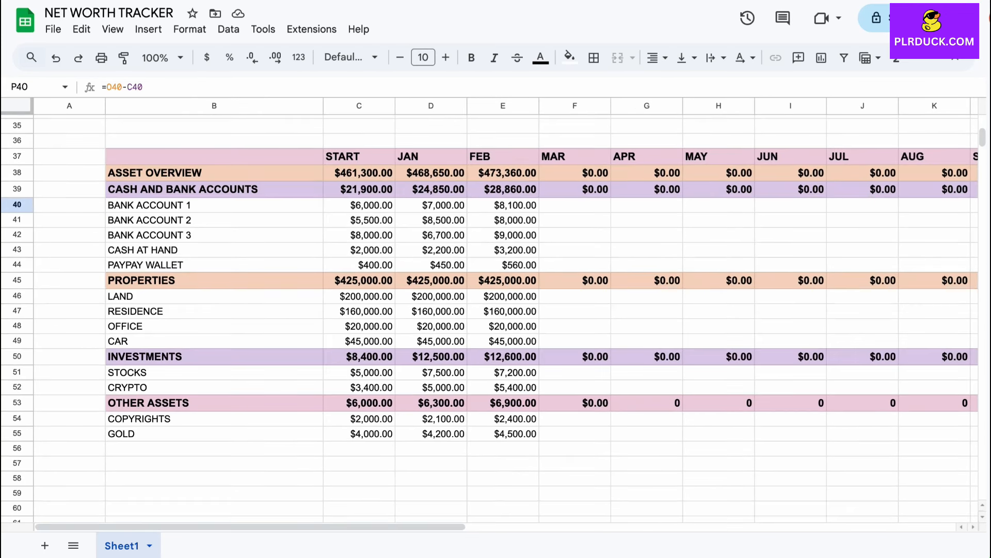
{"action": "scroll", "coordinate": [490, 310], "scroll_direction": "down", "scroll_amount": 5}
{"action": "left_click", "coordinate": [109, 247]}
{"action": "type", "text": "LIA"}
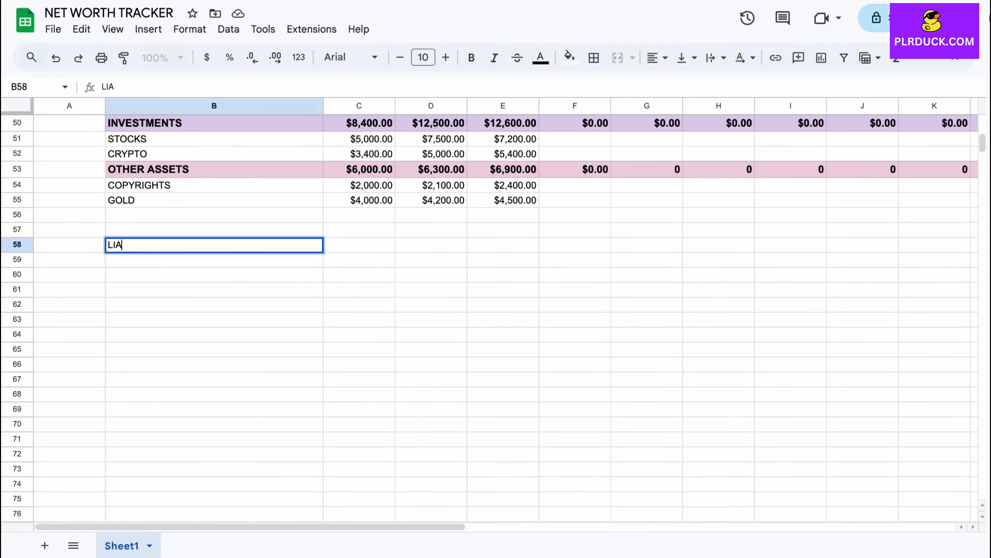
{"action": "type", "text": "BILITIES OVERVIEW"}
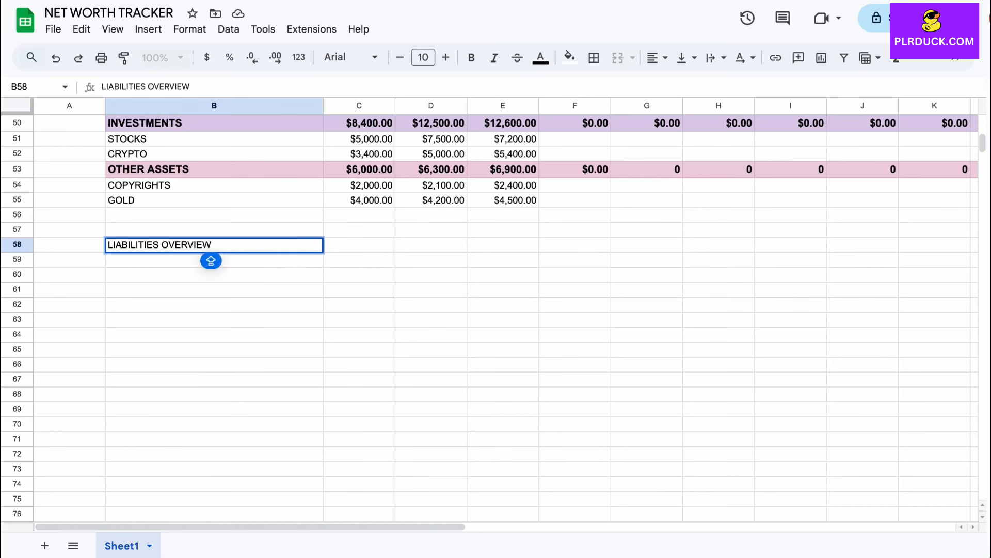
{"action": "key", "text": "Return"}
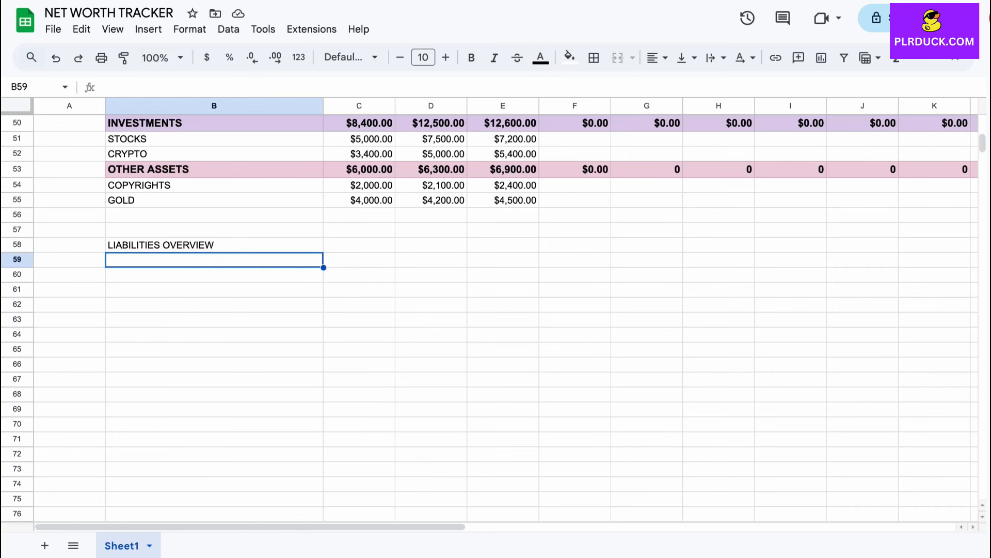
{"action": "type", "text": "LONG T"}
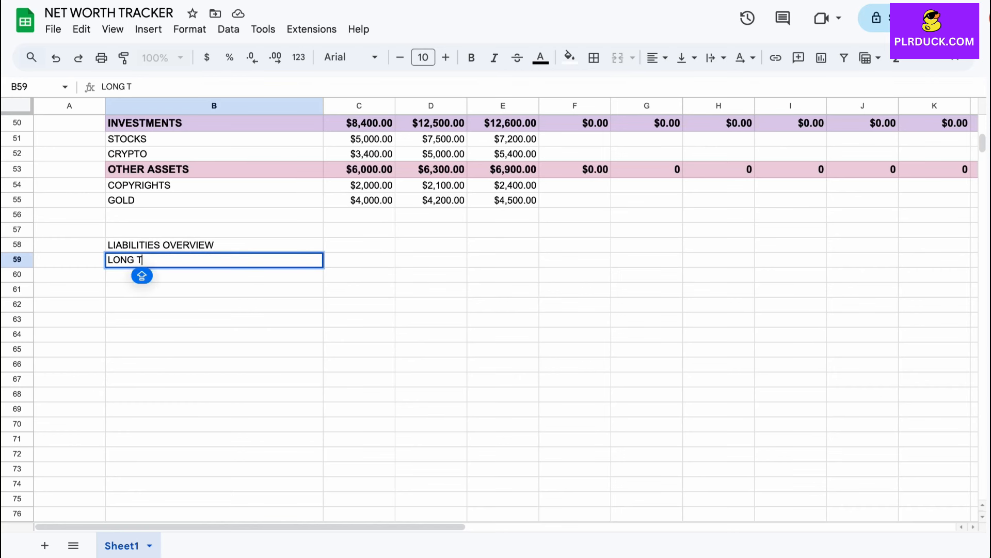
{"action": "type", "text": "ERM DEBT"}
{"action": "key", "text": "Up"}
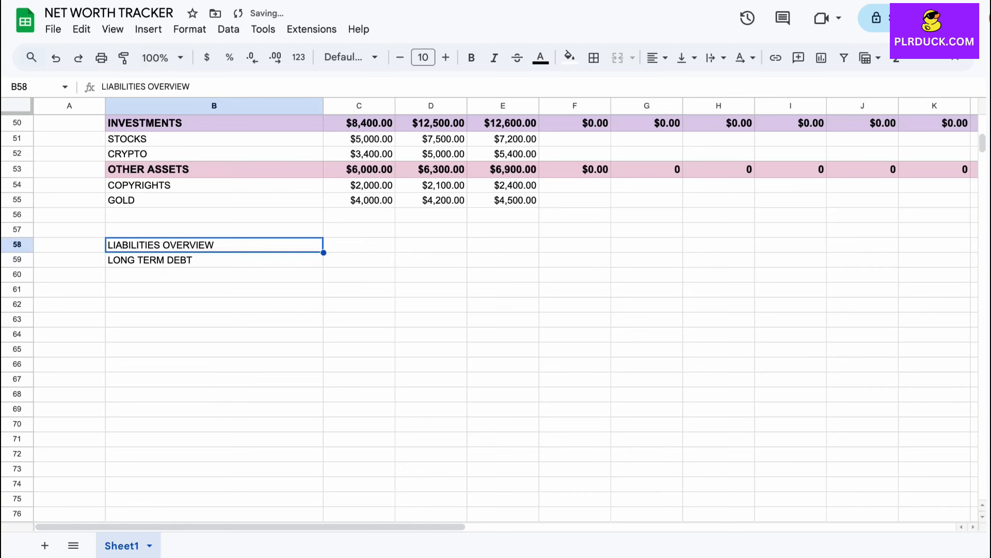
Format the LIABILITIES OVERVIEW row, B58:P58, as bold 11-point text with the custom light blue fill.
{"action": "scroll", "coordinate": [506, 318], "scroll_direction": "right", "scroll_amount": 2}
{"action": "key", "text": "shift+Right"}
{"action": "key", "text": "shift+Right"}
{"action": "key", "text": "shift+Right"}
{"action": "key", "text": "shift+Right"}
{"action": "key", "text": "shift+Right"}
{"action": "key", "text": "shift+Right"}
{"action": "key", "text": "shift+Right"}
{"action": "key", "text": "shift+Right"}
{"action": "key", "text": "shift+Right"}
{"action": "key", "text": "shift+Right"}
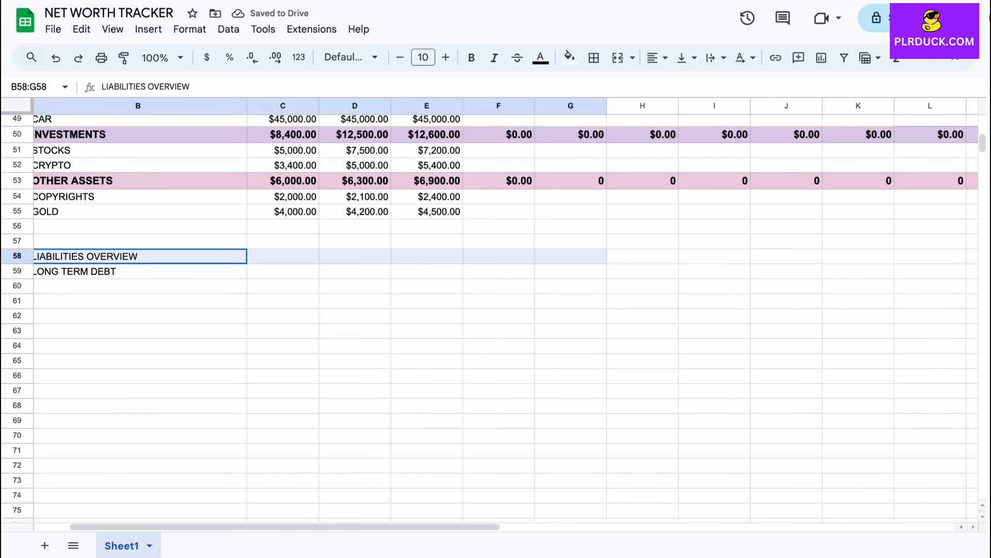
{"action": "key", "text": "shift+Right"}
{"action": "key", "text": "shift+Right"}
{"action": "key", "text": "shift+Right"}
{"action": "key", "text": "shift+Right"}
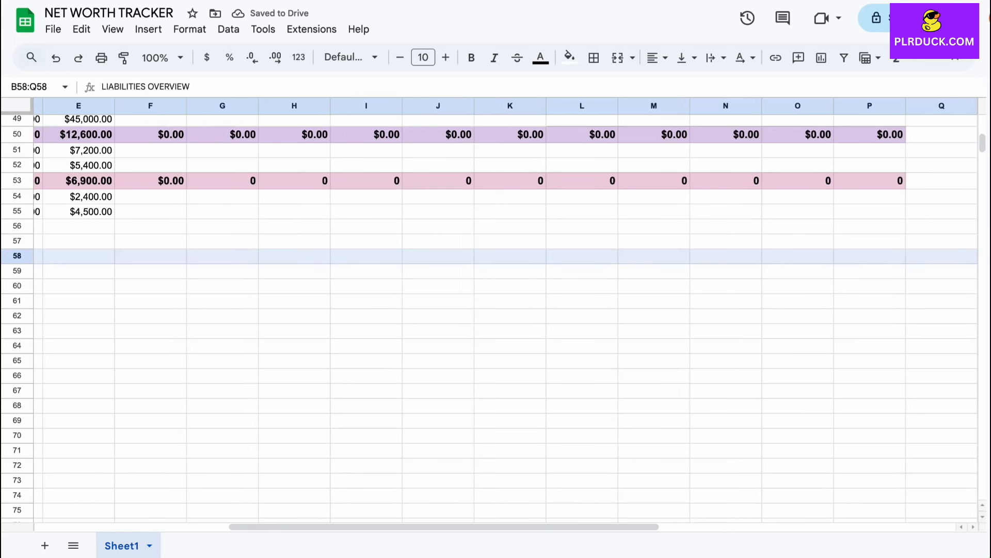
{"action": "key", "text": "ctrl+shift+period"}
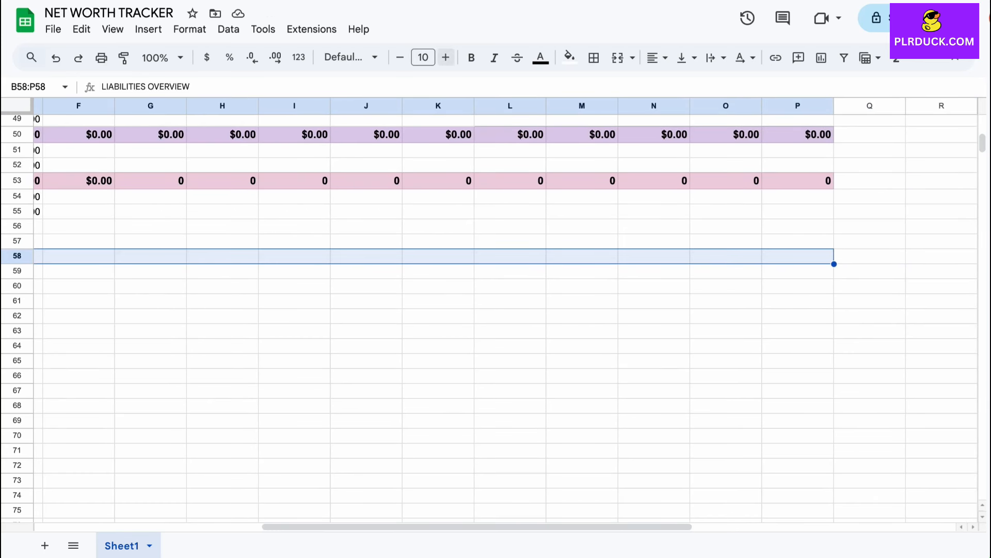
{"action": "key", "text": "ctrl+b"}
{"action": "left_click", "coordinate": [569, 57]}
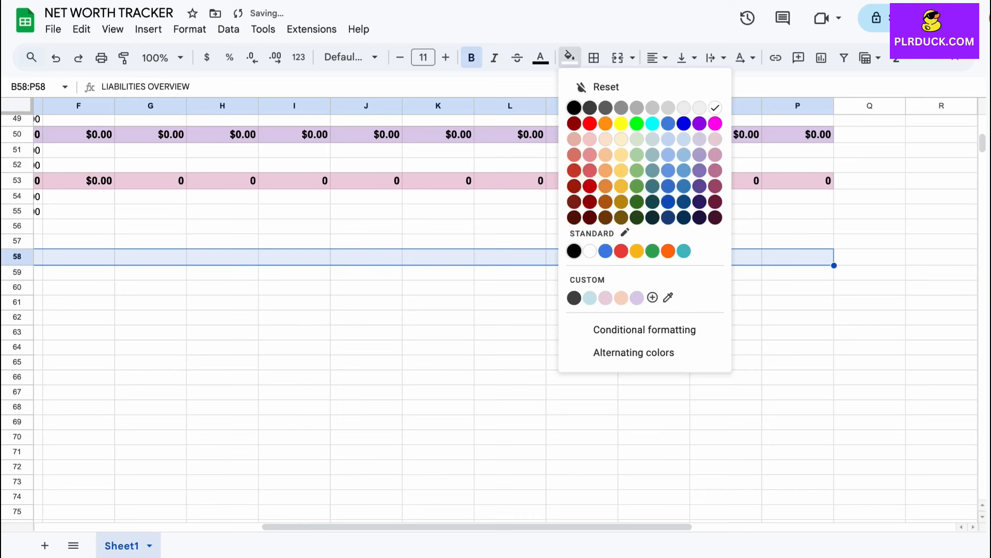
{"action": "left_click", "coordinate": [589, 297]}
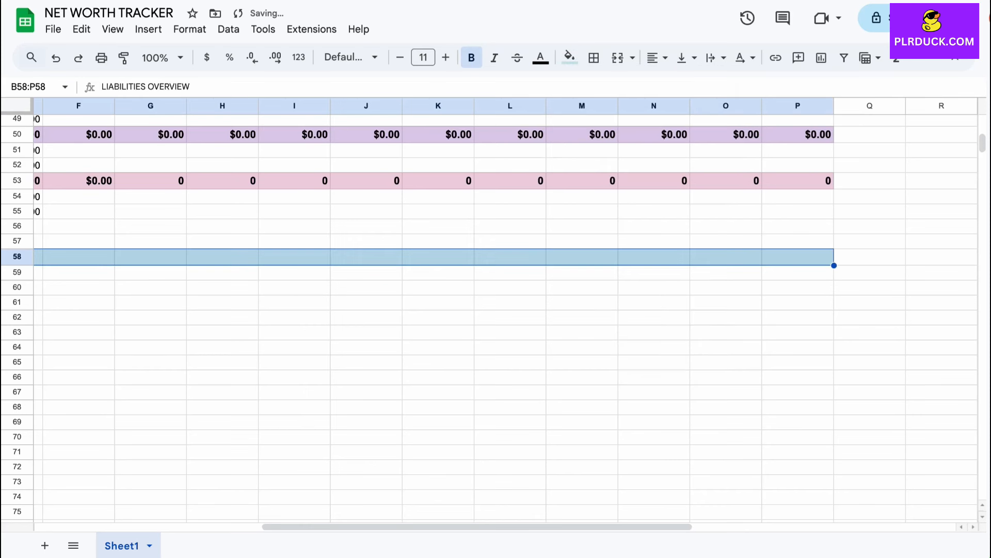
Format the LONG TERM DEBT row, B59:P59, as bold 11-point text with the custom light purple fill.
{"action": "scroll", "coordinate": [496, 310], "scroll_direction": "left", "scroll_amount": 5}
{"action": "left_click", "coordinate": [103, 261]}
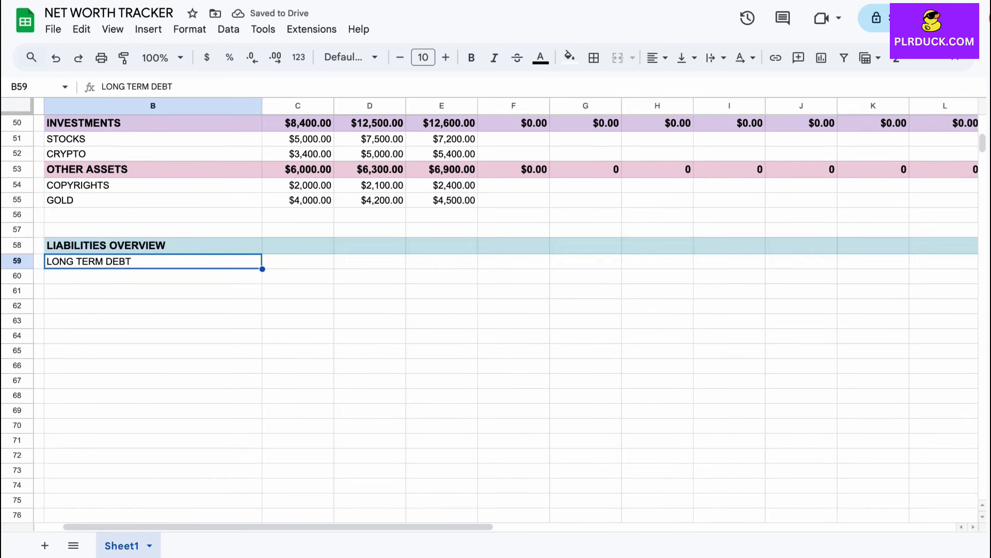
{"action": "left_click_drag", "start_coordinate": [129, 260], "coordinate": [728, 261]}
{"action": "left_click", "coordinate": [446, 58]}
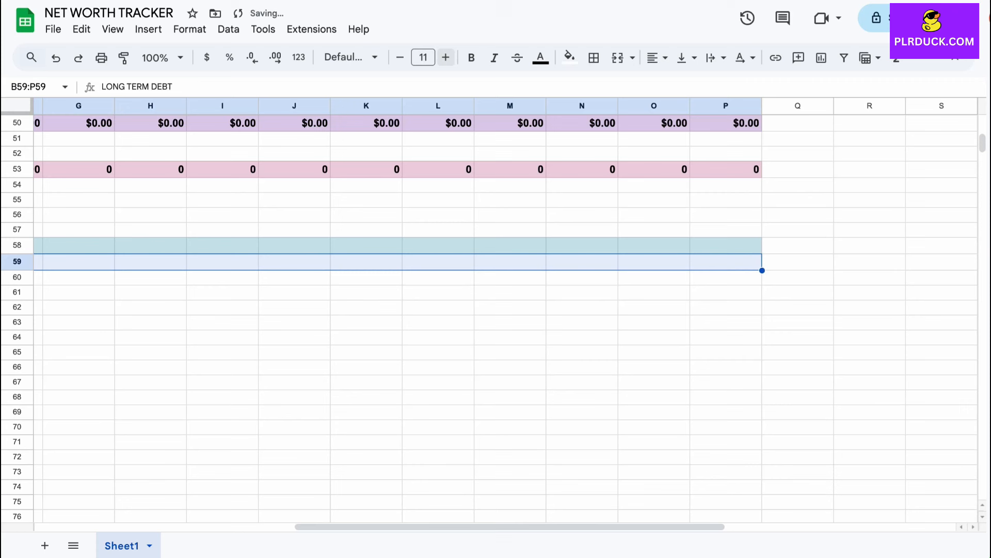
{"action": "left_click", "coordinate": [472, 57]}
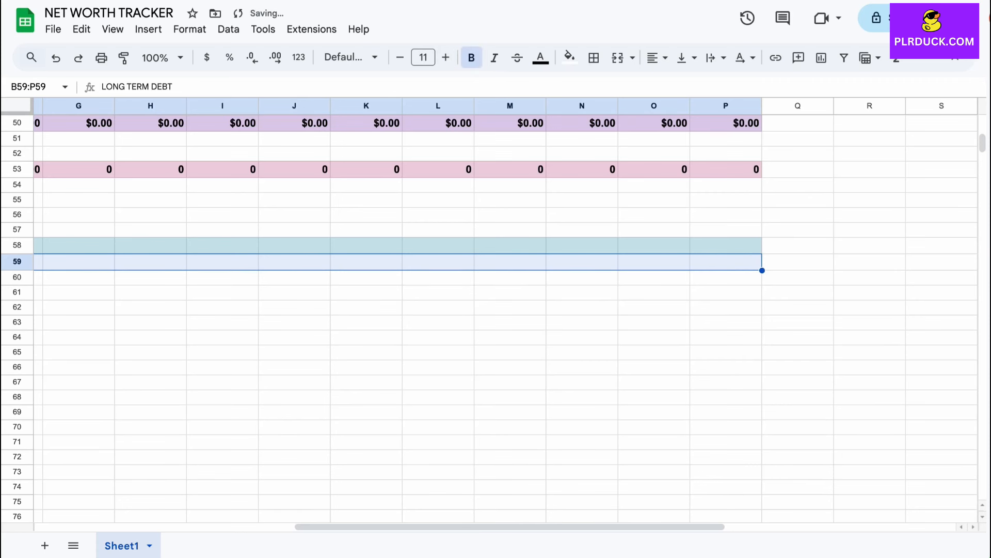
{"action": "left_click", "coordinate": [569, 57]}
{"action": "left_click", "coordinate": [642, 302]}
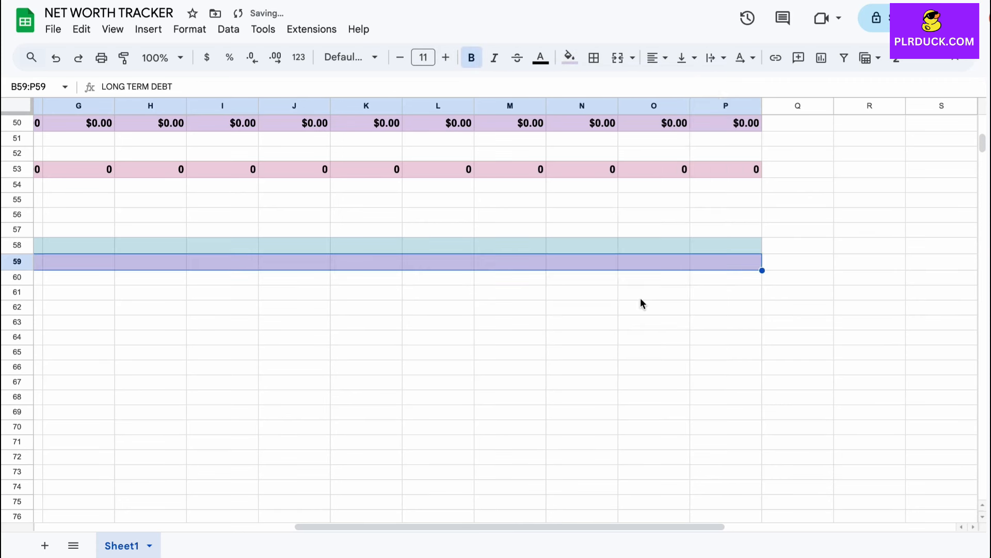
List CAR LOAN, BUSINESS LOAN and TOTAL TAXES in B60:B62 under LONG TERM DEBT.
{"action": "key", "text": "Down"}
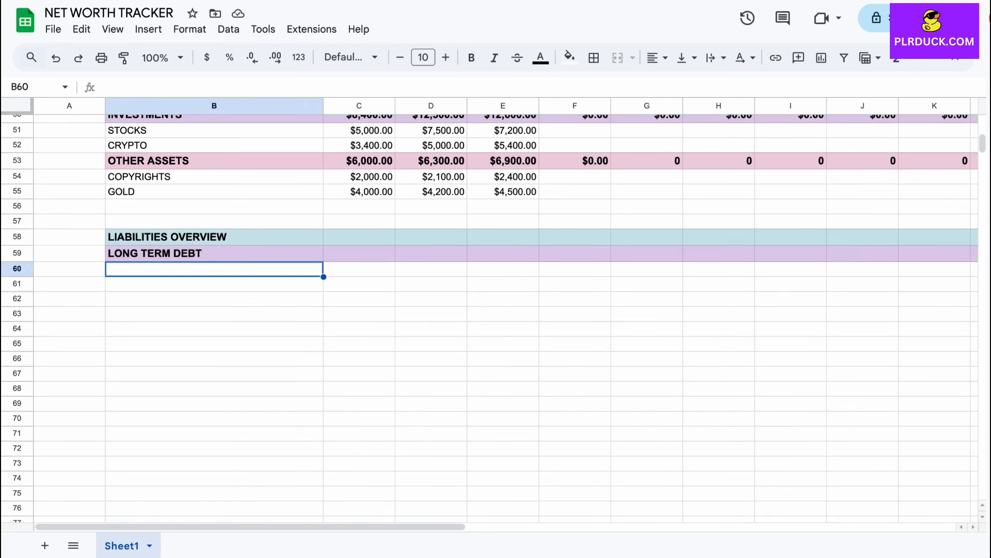
{"action": "type", "text": "CAR LOAD"}
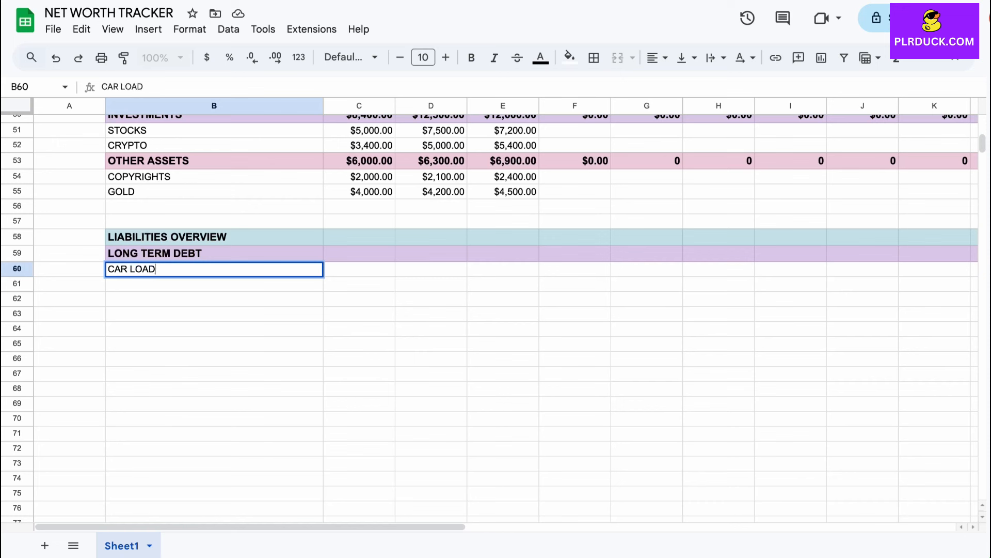
{"action": "key", "text": "BackSpace"}
{"action": "type", "text": "N"}
{"action": "key", "text": "Return"}
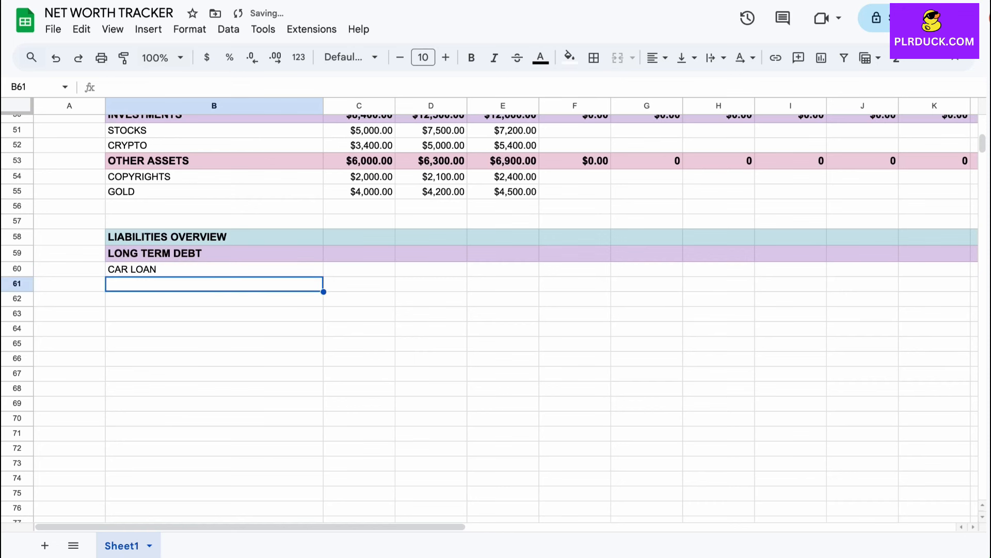
{"action": "type", "text": "BUSINESS LOAN"}
{"action": "key", "text": "Return"}
{"action": "type", "text": "TOTAL TAXES"}
{"action": "key", "text": "Right"}
Enter the START values 5000 for CAR LOAN, 4500 for BUSINESS LOAN and 1200 for TOTAL TAXES in C60:C62.
{"action": "key", "text": "Up"}
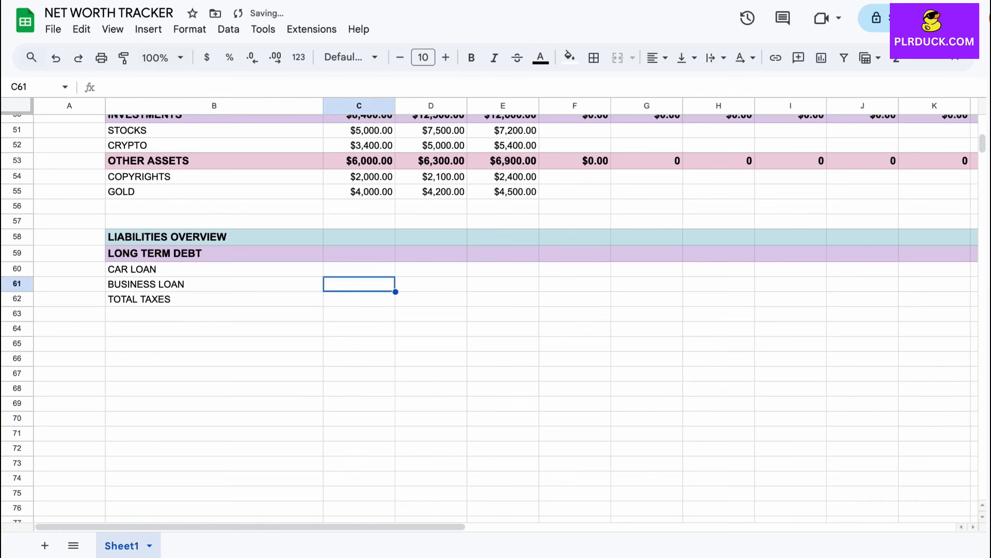
{"action": "key", "text": "Up"}
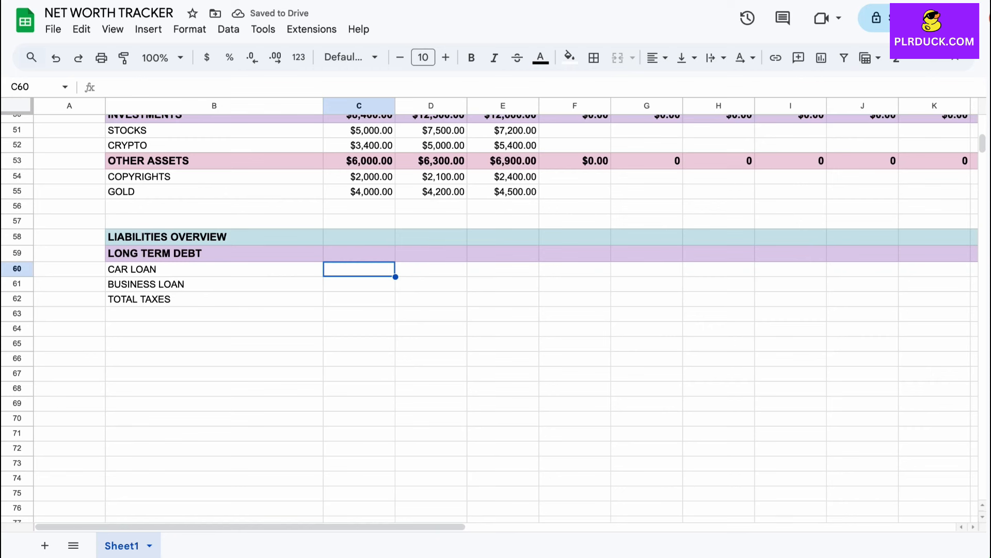
{"action": "type", "text": "5000"}
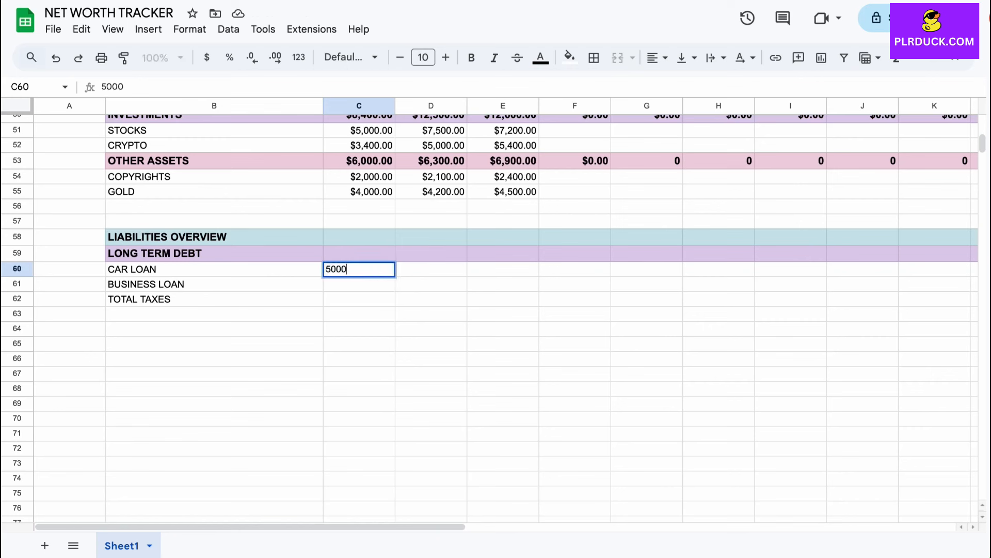
{"action": "key", "text": "Right"}
{"action": "key", "text": "Down"}
{"action": "key", "text": "Left"}
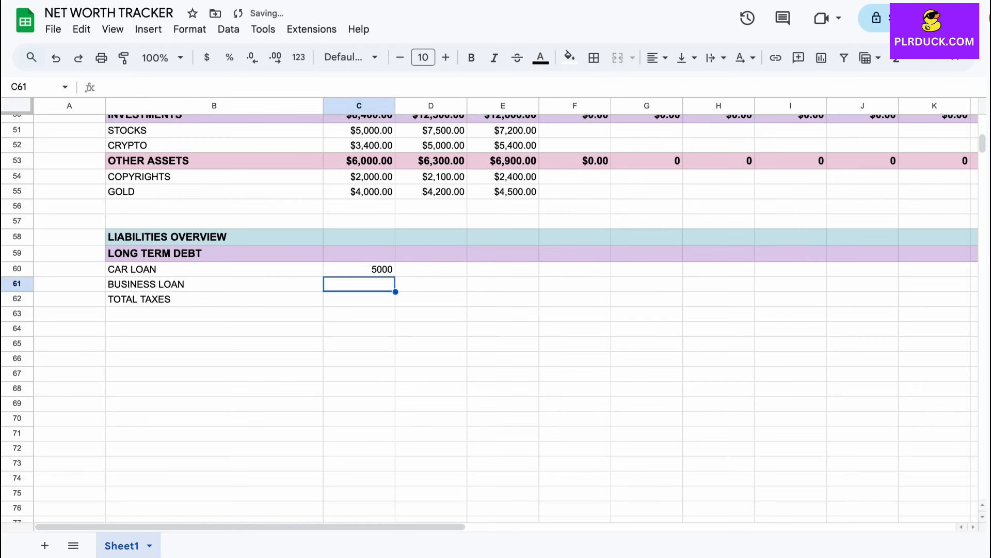
{"action": "type", "text": "4500"}
{"action": "key", "text": "Return"}
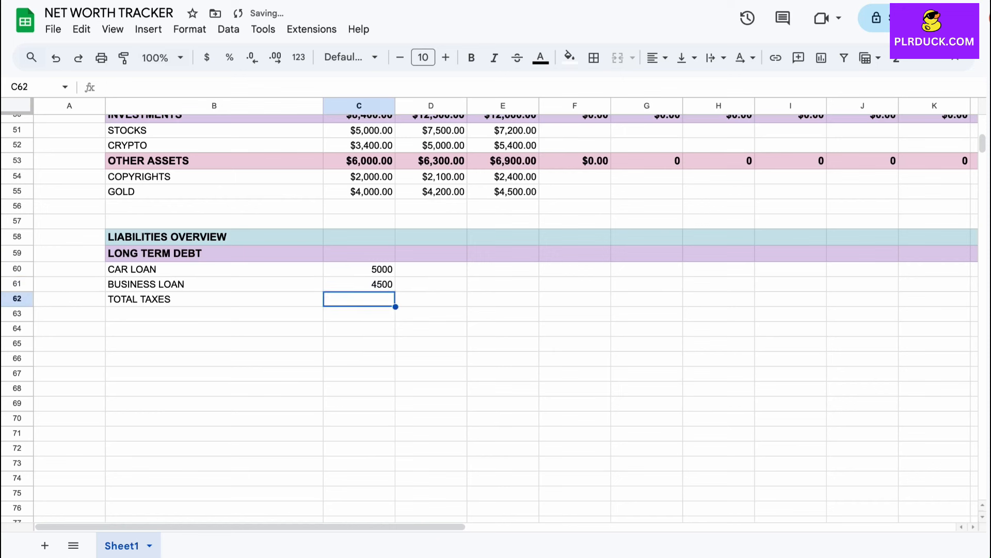
{"action": "type", "text": "1200"}
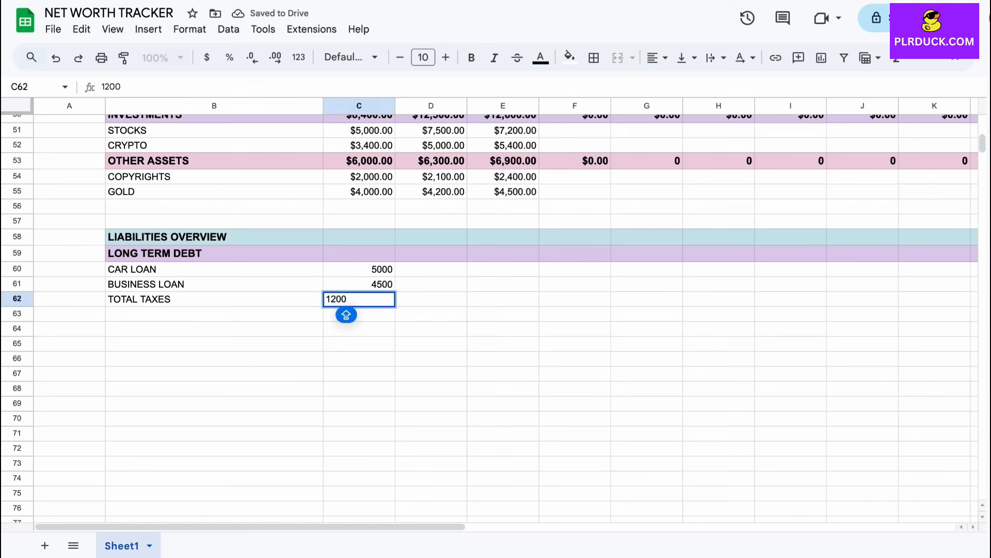
{"action": "left_click", "coordinate": [359, 374]}
Copy the three long term debt values from C60:C62 into the JAN column, D60:D62.
{"action": "left_click_drag", "start_coordinate": [359, 269], "coordinate": [358, 299]}
{"action": "key", "text": "ctrl+c"}
{"action": "left_click", "coordinate": [431, 269]}
{"action": "key", "text": "ctrl+v"}
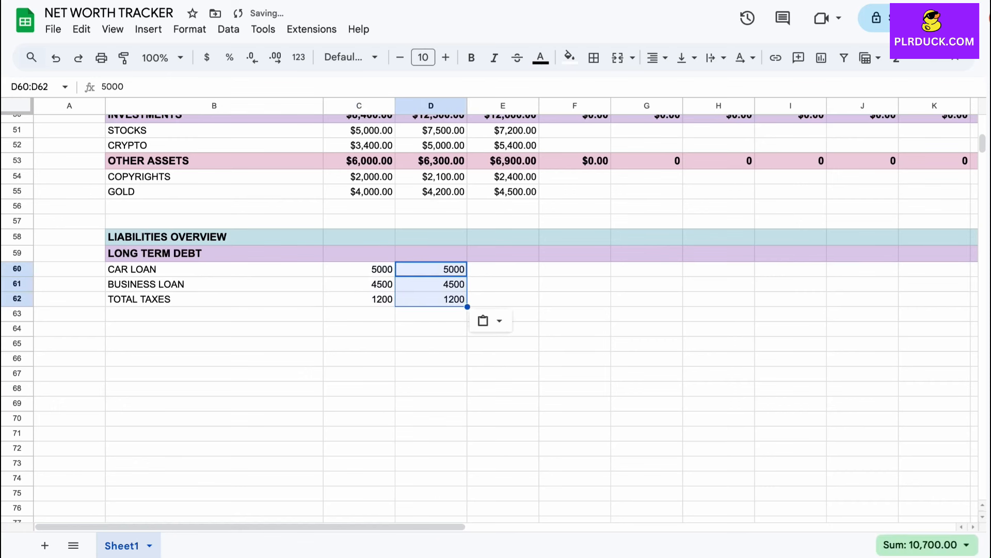
Copy the three long term debt values into E60:E62 and format C60:E62 as currency.
{"action": "left_click", "coordinate": [503, 269]}
{"action": "key", "text": "ctrl+v"}
{"action": "left_click_drag", "start_coordinate": [359, 269], "coordinate": [503, 299]}
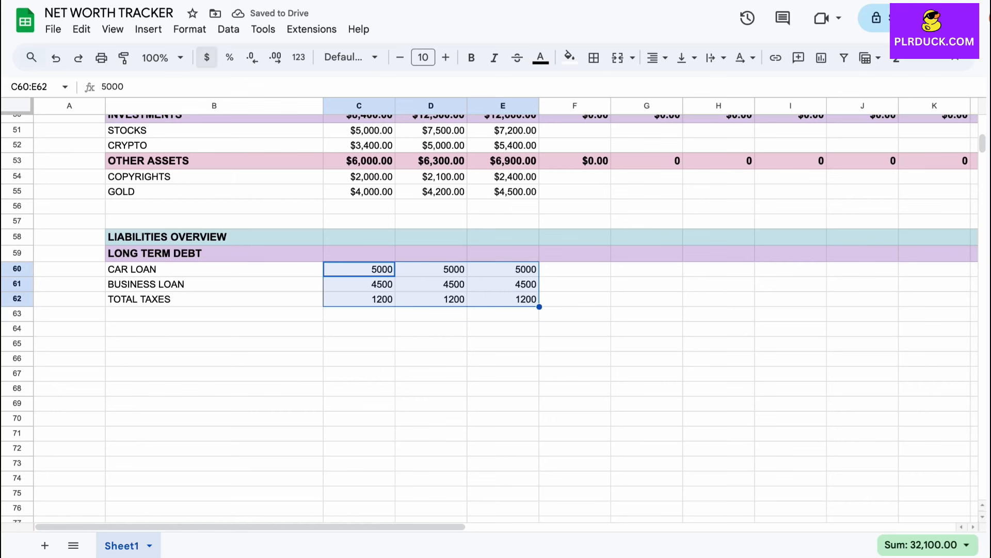
{"action": "left_click", "coordinate": [206, 57]}
Enter the subsection heading SHORT TERM DEBT in B63, below TOTAL TAXES.
{"action": "left_click", "coordinate": [214, 314]}
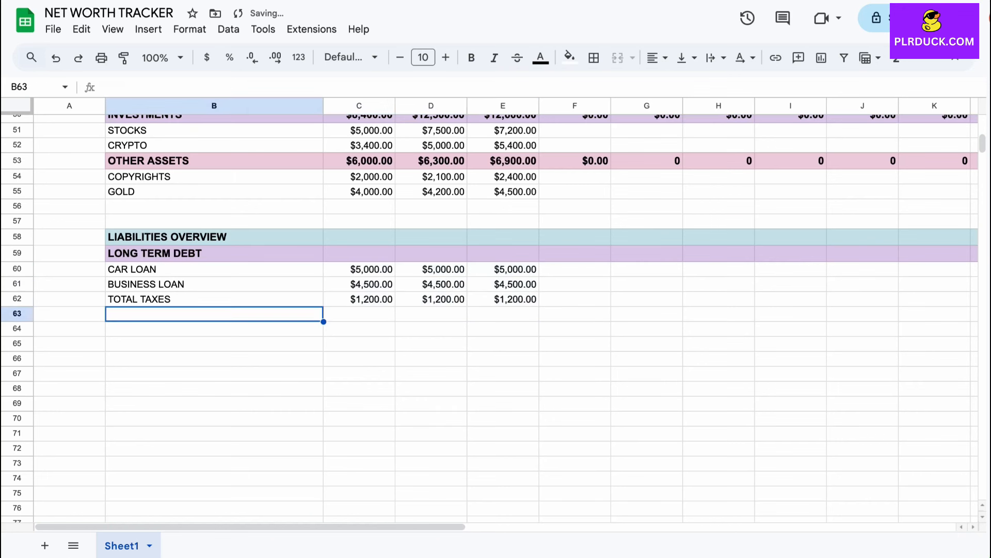
{"action": "type", "text": "SHORT TERM DEB"}
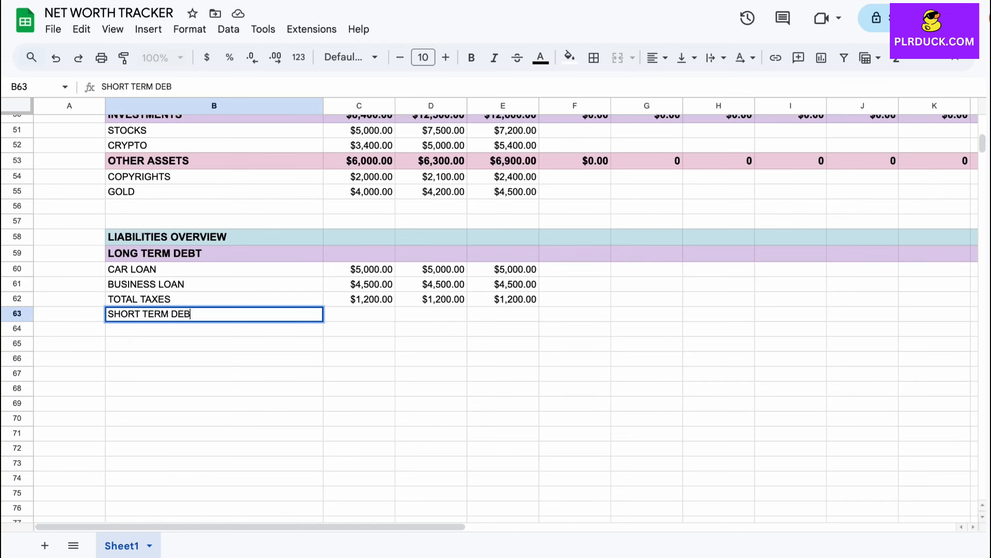
{"action": "key", "text": "Return"}
Format the SHORT TERM DEBT row, B63:P63, as bold 11-point text with the custom light orange fill.
{"action": "left_click_drag", "start_coordinate": [259, 314], "coordinate": [798, 314]}
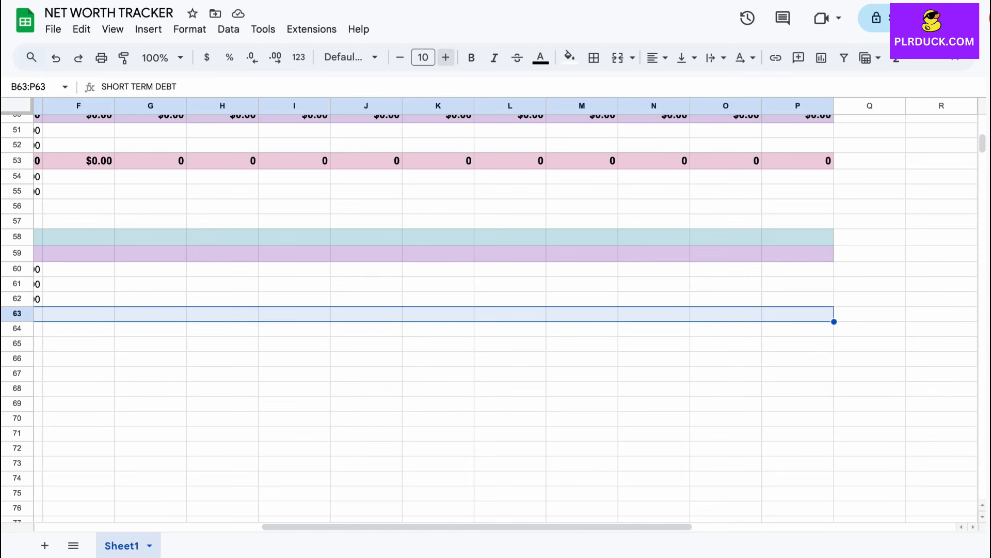
{"action": "left_click", "coordinate": [446, 57]}
{"action": "left_click", "coordinate": [470, 58]}
{"action": "left_click", "coordinate": [570, 57]}
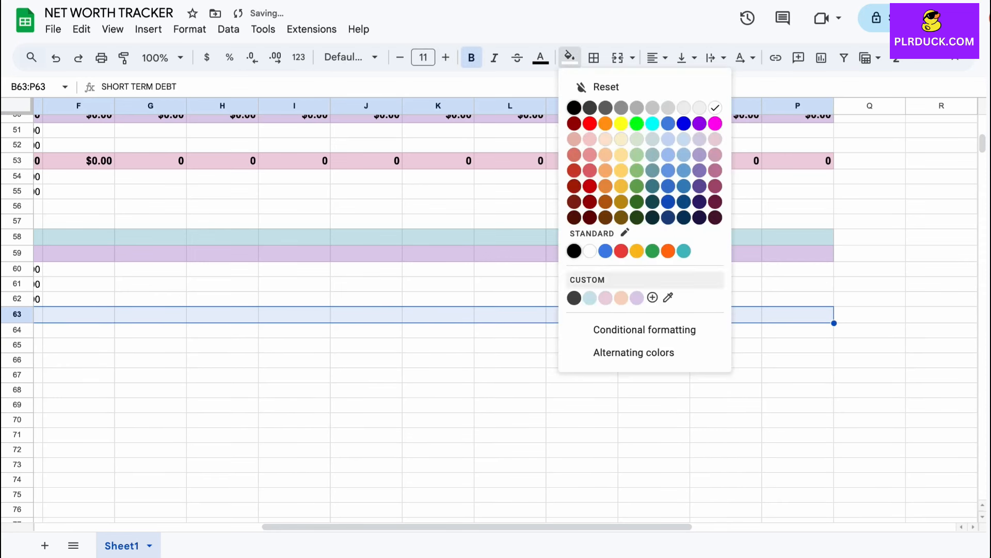
{"action": "left_click", "coordinate": [621, 297]}
{"action": "scroll", "coordinate": [615, 310], "scroll_direction": "left", "scroll_amount": 10}
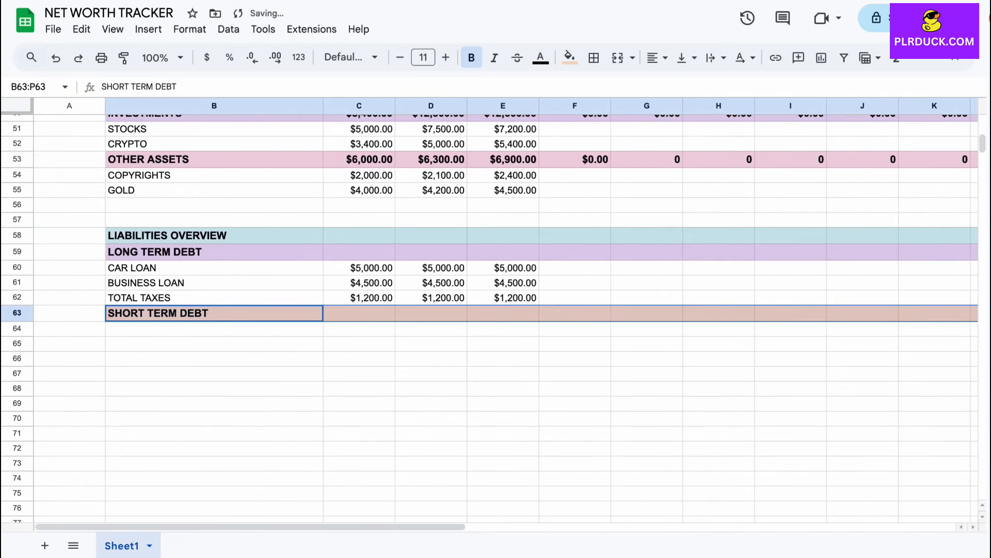
List PERSONAL LOAN, STUDENT LOAN and CREDIT CARD PAYMENT in B64:B66 under SHORT TERM DEBT.
{"action": "left_click", "coordinate": [214, 329]}
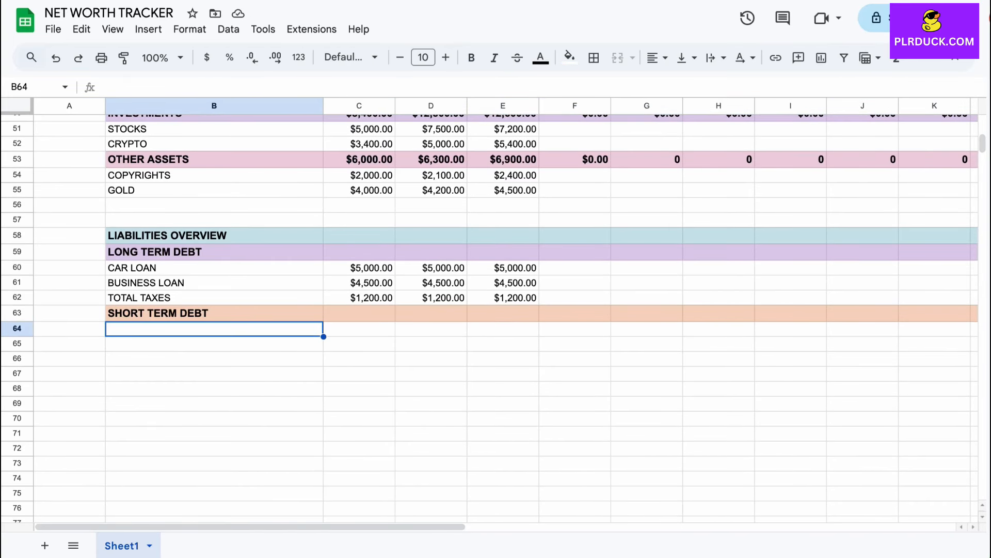
{"action": "type", "text": "PER"}
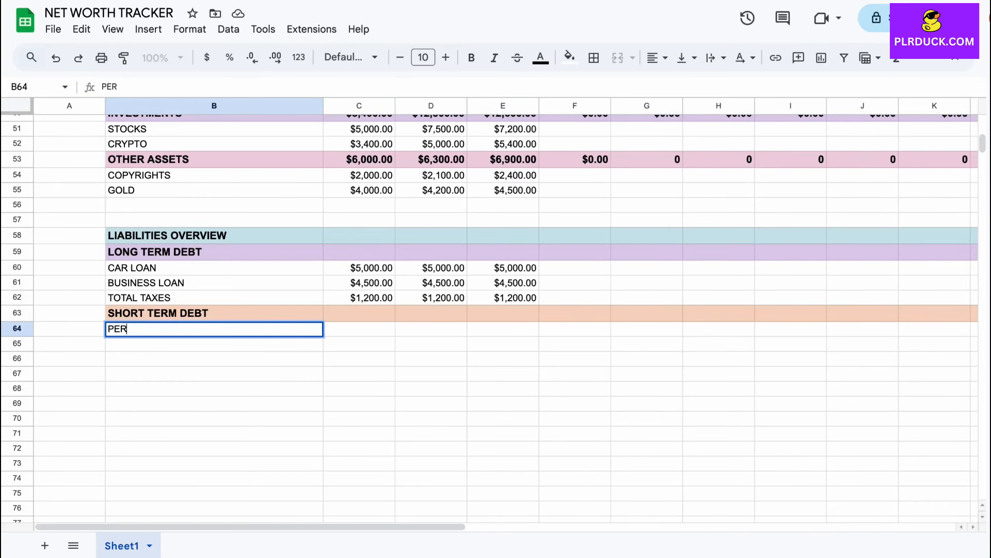
{"action": "type", "text": "SONAL LOAN"}
{"action": "key", "text": "Return"}
{"action": "type", "text": "STUDENT LOAN"}
{"action": "key", "text": "Return"}
{"action": "type", "text": "CREDIT CARD PAYMENT"}
{"action": "key", "text": "Tab"}
Enter the START values 2000 for PERSONAL LOAN, 1400 for STUDENT LOAN and 800 for CREDIT CARD PAYMENT in C64:C66.
{"action": "key", "text": "Up"}
{"action": "key", "text": "Up"}
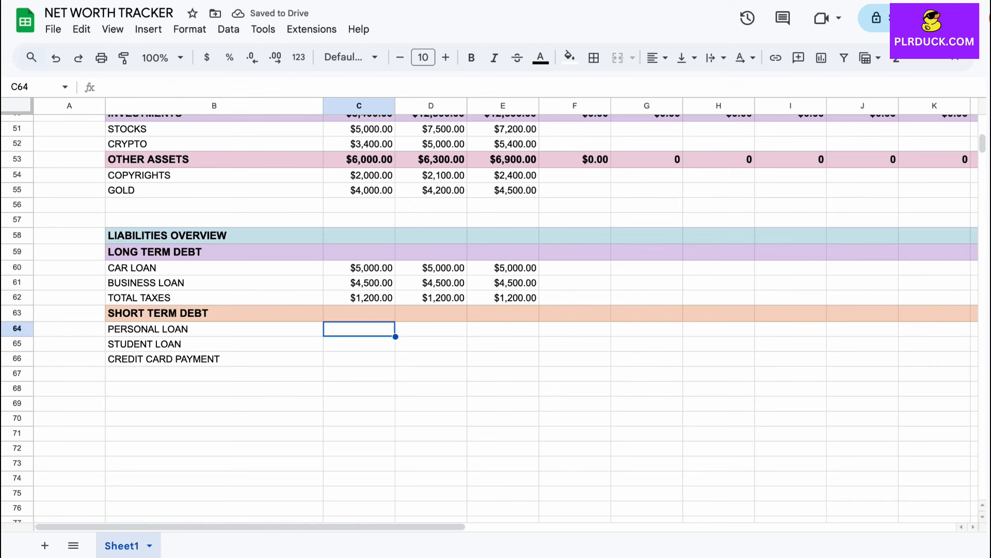
{"action": "type", "text": "2000"}
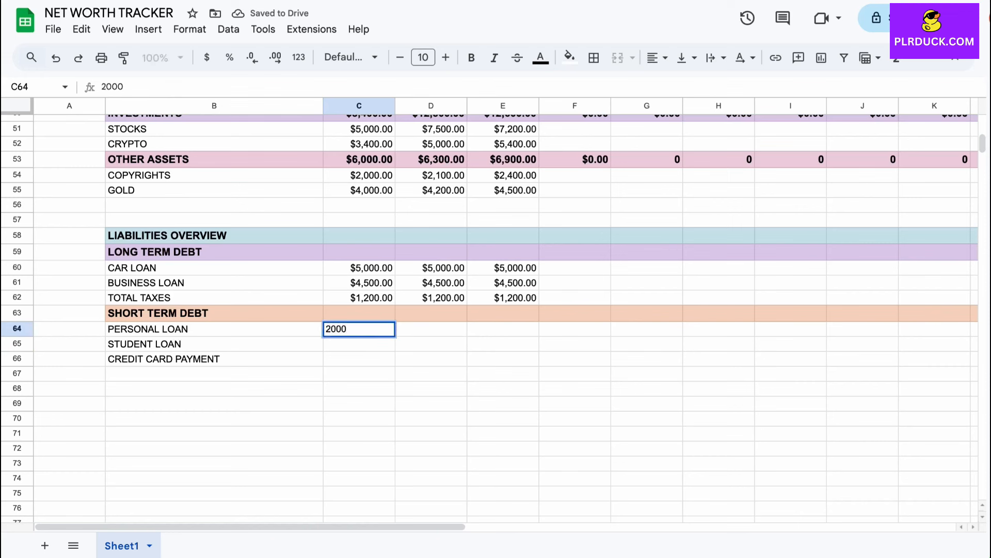
{"action": "key", "text": "Return"}
{"action": "type", "text": "1400"}
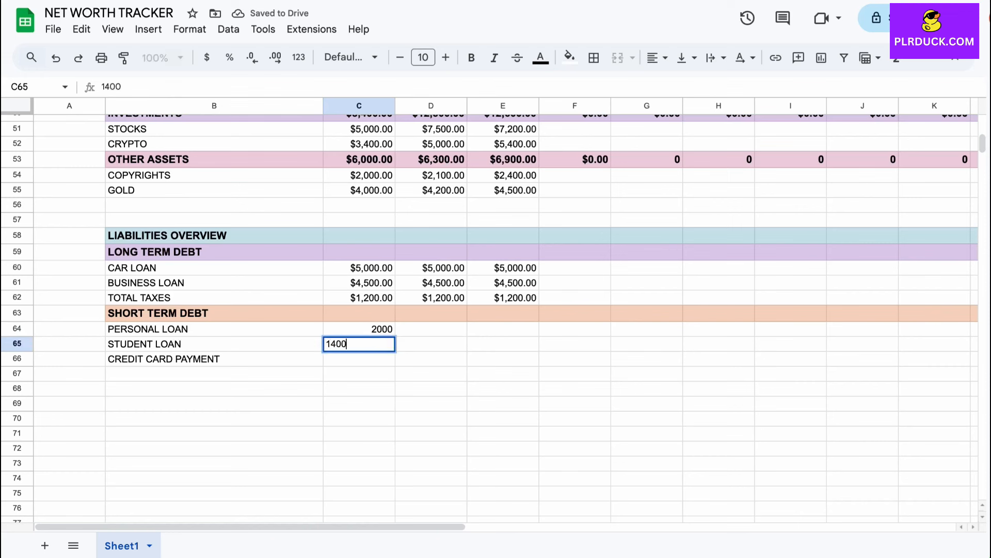
{"action": "key", "text": "Return"}
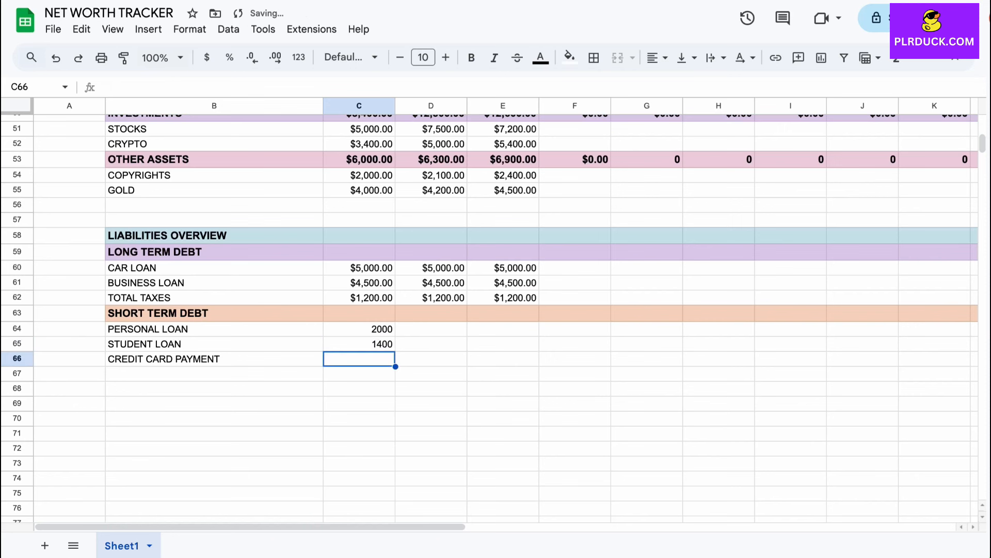
{"action": "type", "text": "800"}
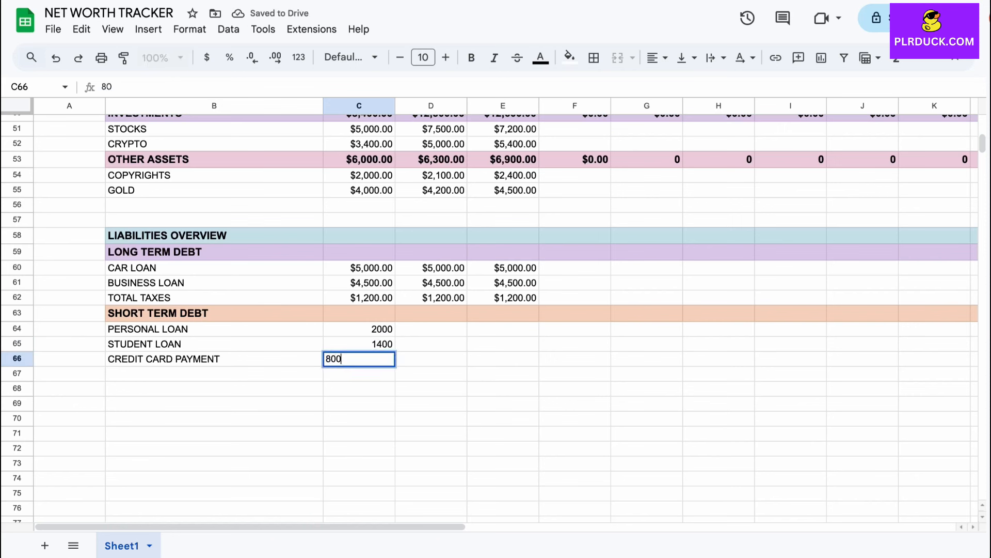
{"action": "left_click", "coordinate": [215, 389]}
Copy the short term debt values from C64:C66 into D64:D66 and E64:E66, and format C64:E66 as currency.
{"action": "left_click_drag", "start_coordinate": [359, 329], "coordinate": [359, 359]}
{"action": "key", "text": "ctrl+c"}
{"action": "left_click", "coordinate": [432, 329]}
{"action": "key", "text": "ctrl+v"}
{"action": "left_click", "coordinate": [503, 329]}
{"action": "key", "text": "ctrl+v"}
{"action": "left_click", "coordinate": [431, 404]}
{"action": "left_click_drag", "start_coordinate": [359, 329], "coordinate": [503, 359]}
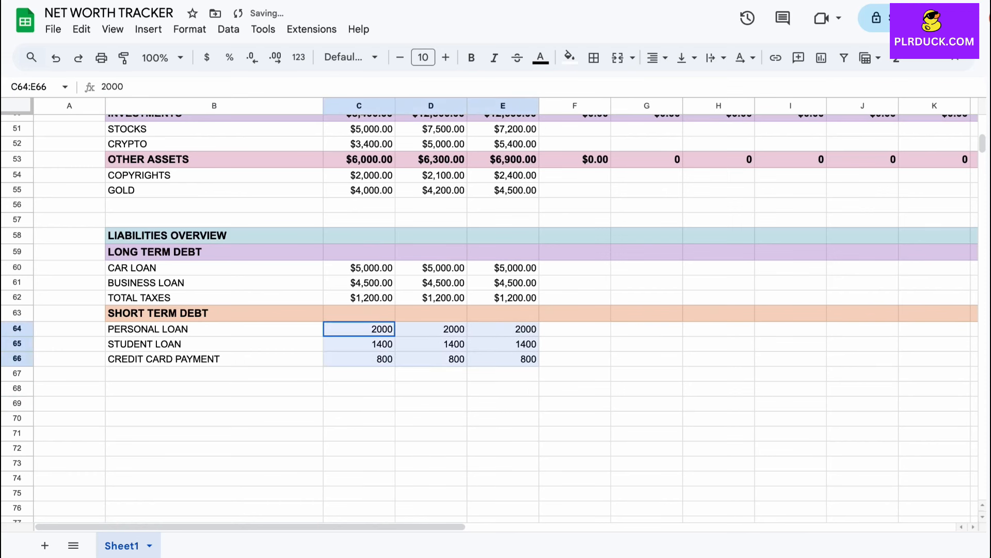
{"action": "left_click", "coordinate": [207, 58]}
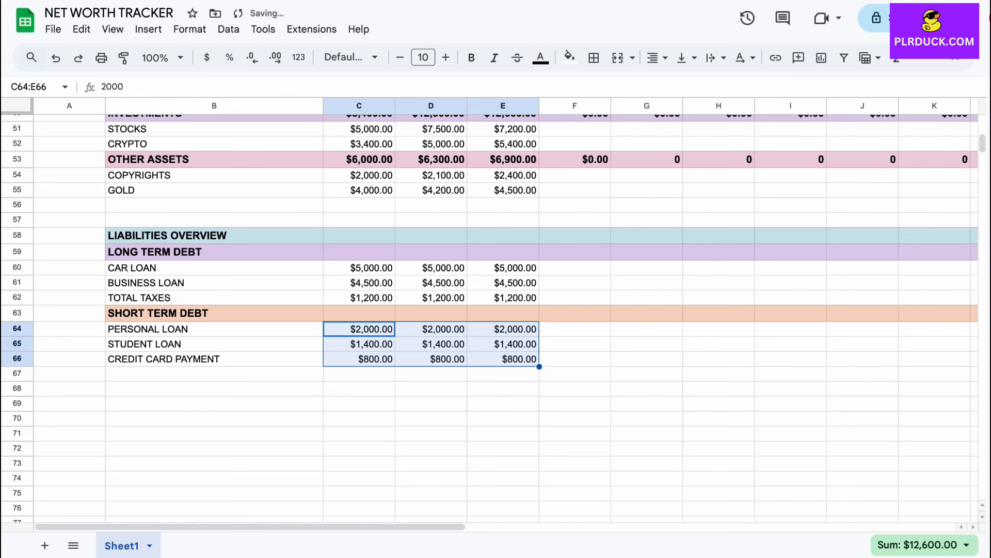
Enter the subsection heading OTHER LIABILITIES in B67, below CREDIT CARD PAYMENT.
{"action": "left_click", "coordinate": [214, 373]}
{"action": "scroll", "coordinate": [214, 373], "scroll_direction": "up", "scroll_amount": 1}
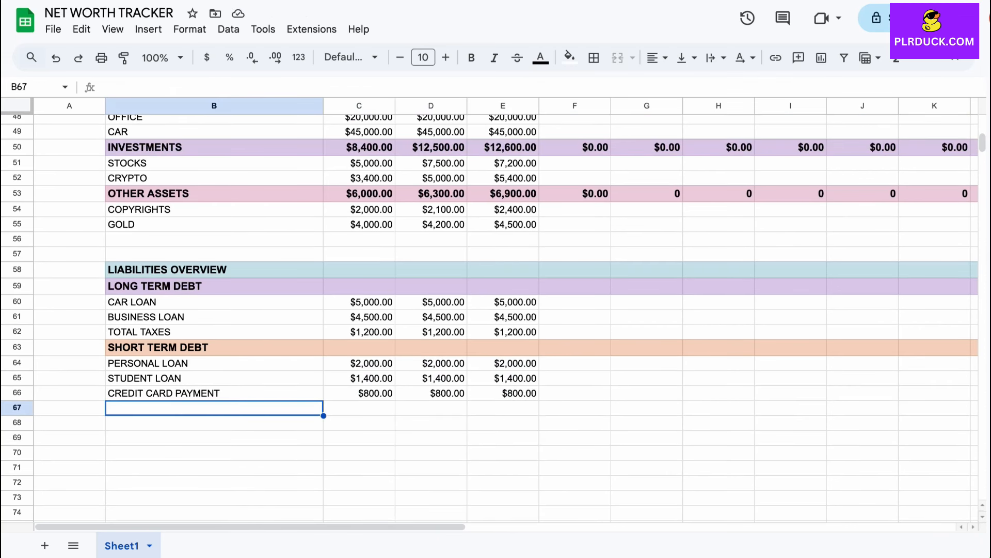
{"action": "type", "text": "OTHER LIABIL"}
{"action": "key", "text": "BackSpace"}
{"action": "type", "text": "ILITIES"}
{"action": "key", "text": "Return"}
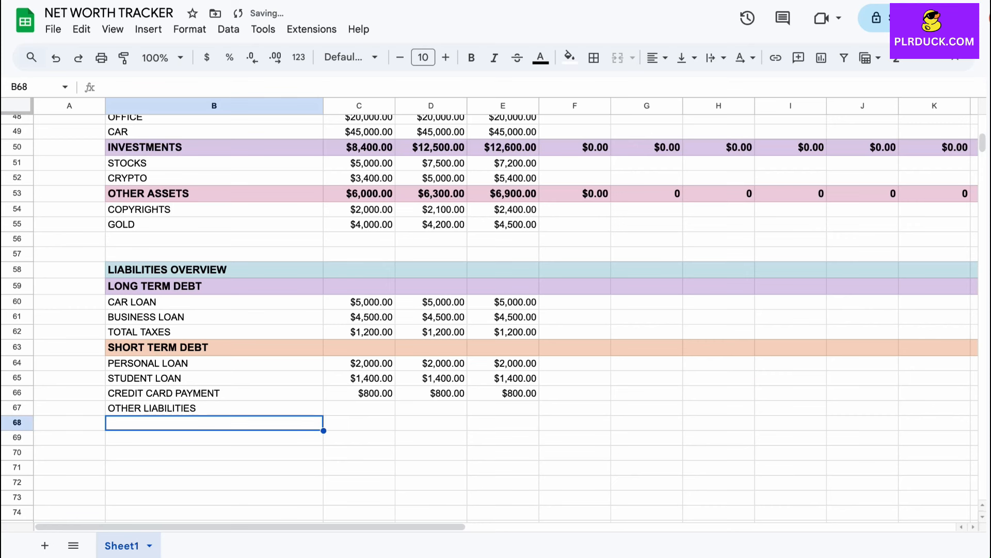
Format the OTHER LIABILITIES row, B67:P67, as bold 11-point text with the custom light pink fill.
{"action": "key", "text": "Up"}
{"action": "key", "text": "shift+Right"}
{"action": "key", "text": "shift+Right"}
{"action": "key", "text": "shift+Right"}
{"action": "key", "text": "shift+Right"}
{"action": "key", "text": "shift+Right"}
{"action": "key", "text": "shift+Right"}
{"action": "key", "text": "shift+Right"}
{"action": "key", "text": "shift+Right"}
{"action": "key", "text": "shift+Right"}
{"action": "key", "text": "shift+Right"}
{"action": "key", "text": "shift+Right"}
{"action": "key", "text": "shift+Right"}
{"action": "key", "text": "shift+Right"}
{"action": "key", "text": "shift+Right"}
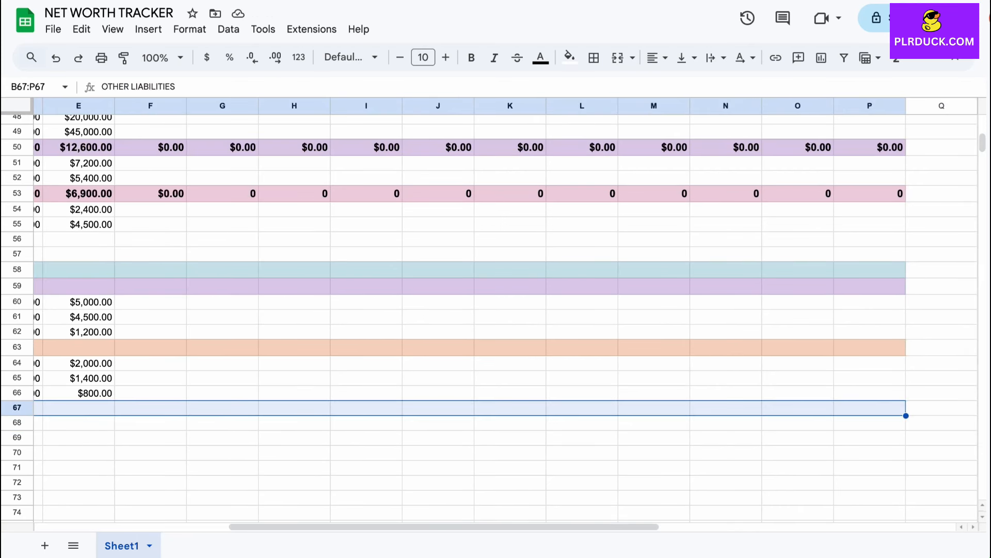
{"action": "left_click", "coordinate": [446, 58]}
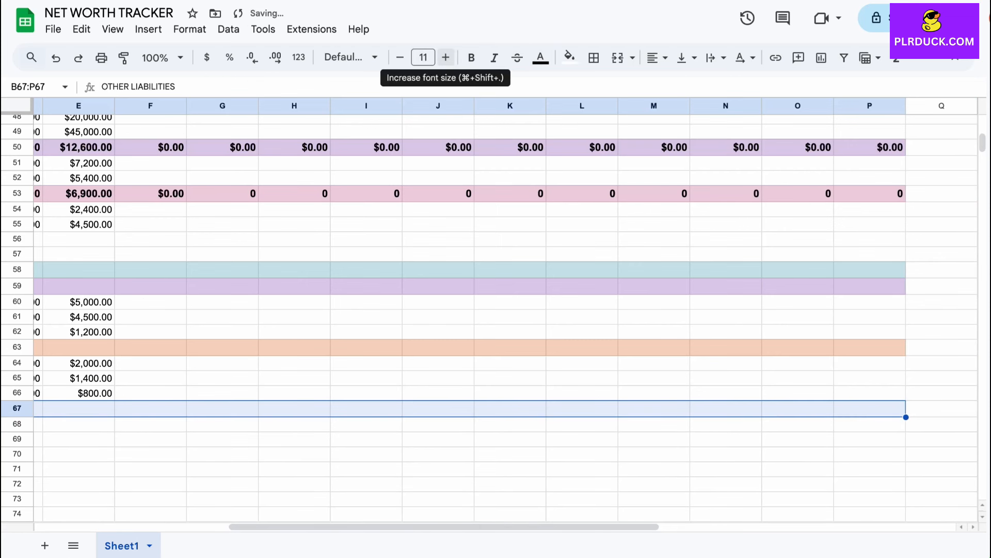
{"action": "left_click", "coordinate": [472, 57]}
{"action": "left_click", "coordinate": [569, 57]}
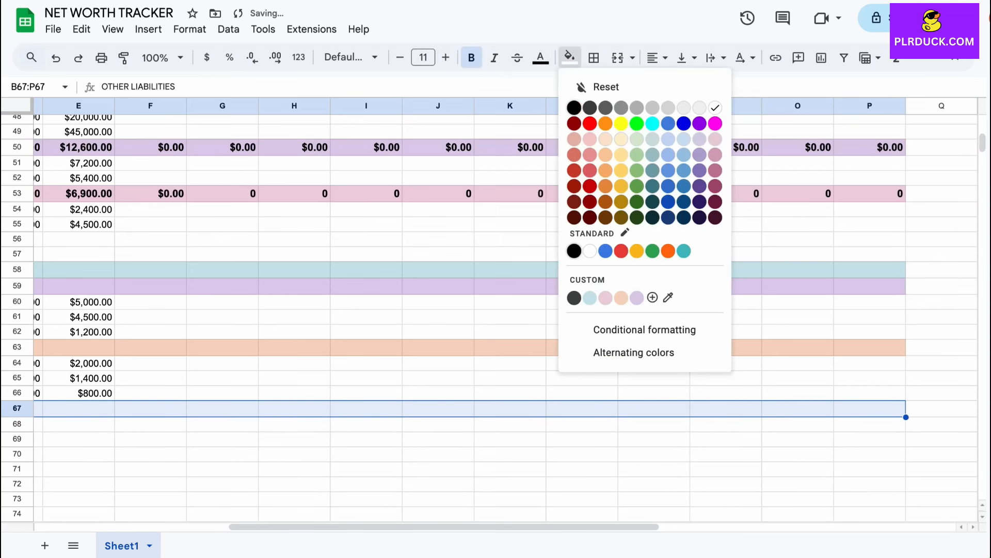
{"action": "left_click", "coordinate": [636, 297]}
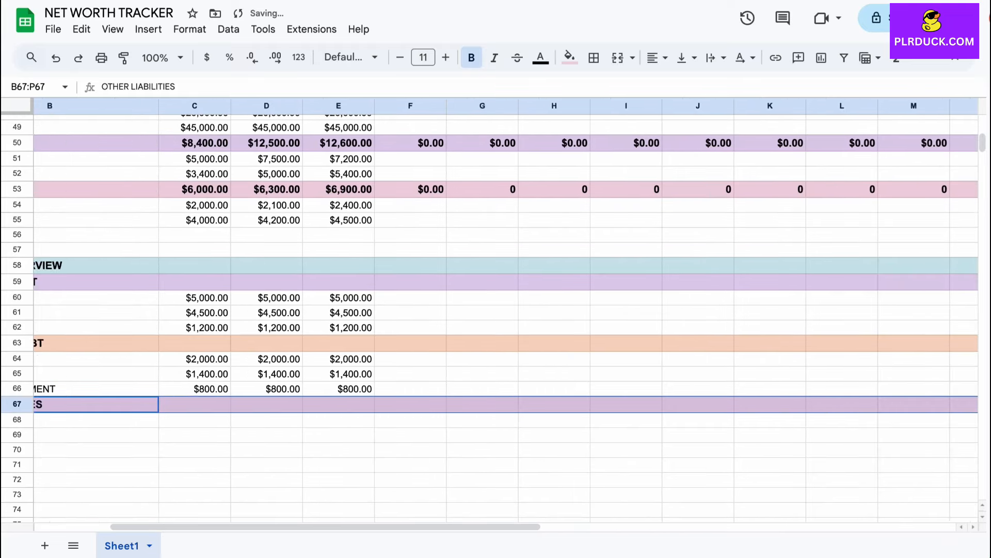
List ACCOUNTS PAYABLE and INCOME TAX in B68:B69 under OTHER LIABILITIES.
{"action": "left_click", "coordinate": [214, 400]}
{"action": "scroll", "coordinate": [495, 310], "scroll_direction": "down", "scroll_amount": 1}
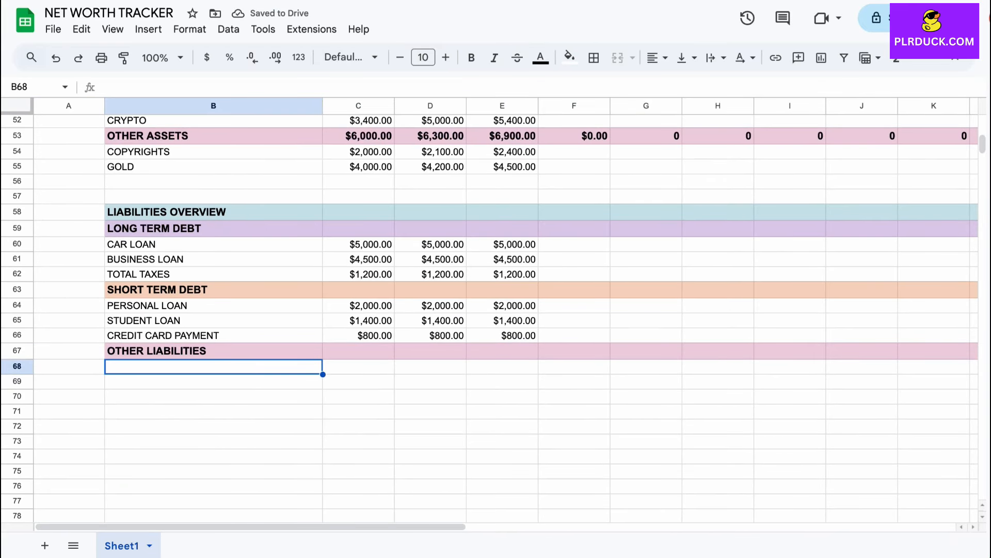
{"action": "type", "text": "ACCO"}
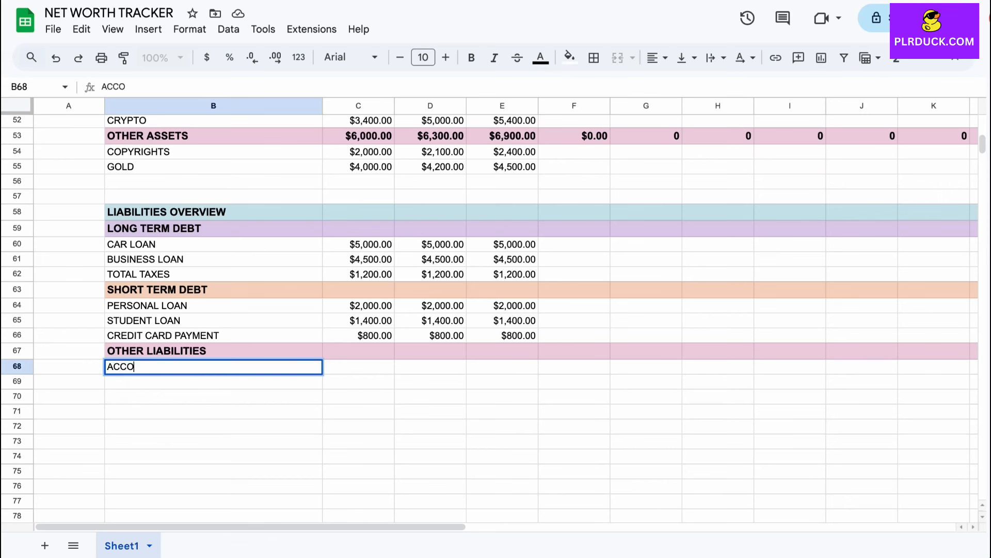
{"action": "type", "text": "UNTS PAYABLE"}
{"action": "key", "text": "Return"}
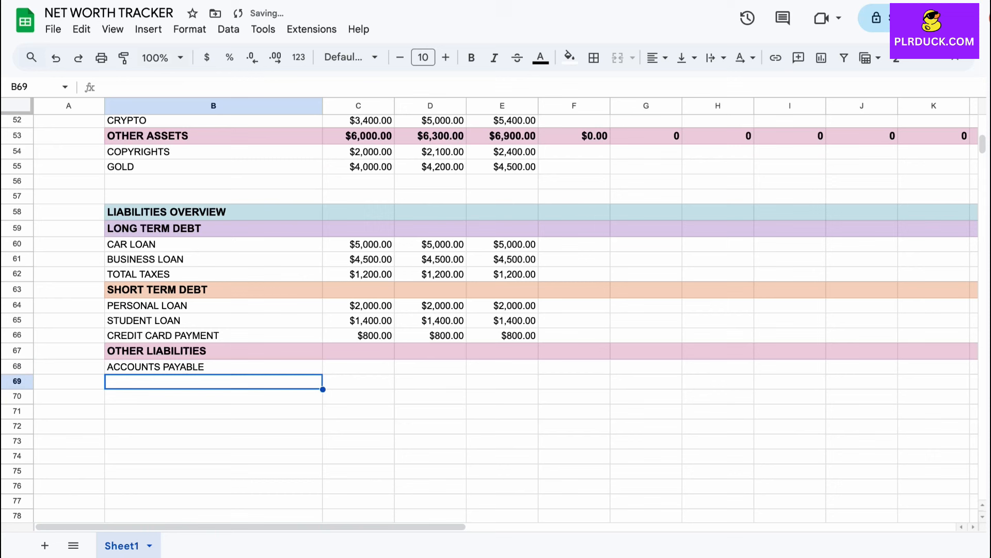
{"action": "type", "text": "INCOME "}
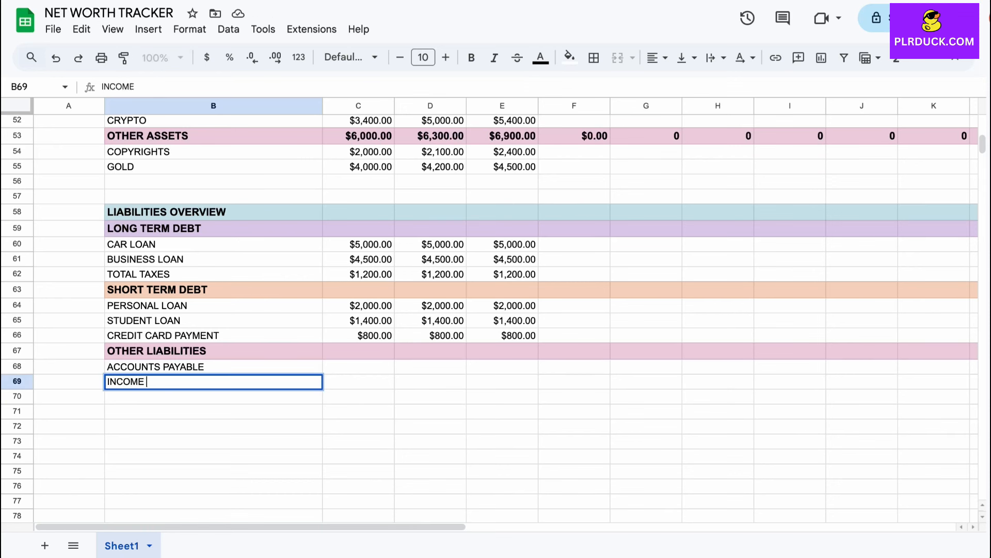
{"action": "type", "text": "TAX"}
{"action": "key", "text": "Right"}
Enter the START values 2000 for ACCOUNTS PAYABLE and 700 for INCOME TAX in C68:C69.
{"action": "key", "text": "Up"}
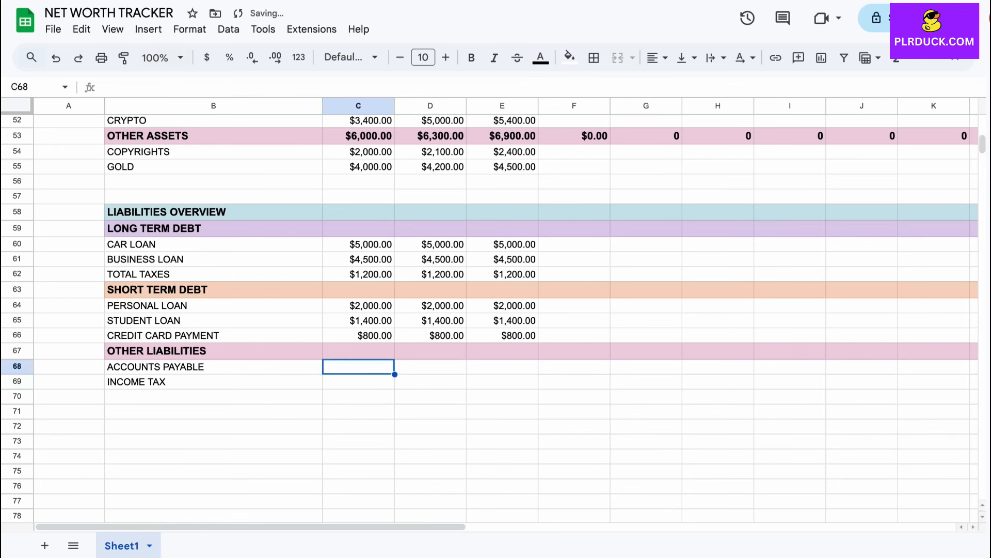
{"action": "type", "text": "2000"}
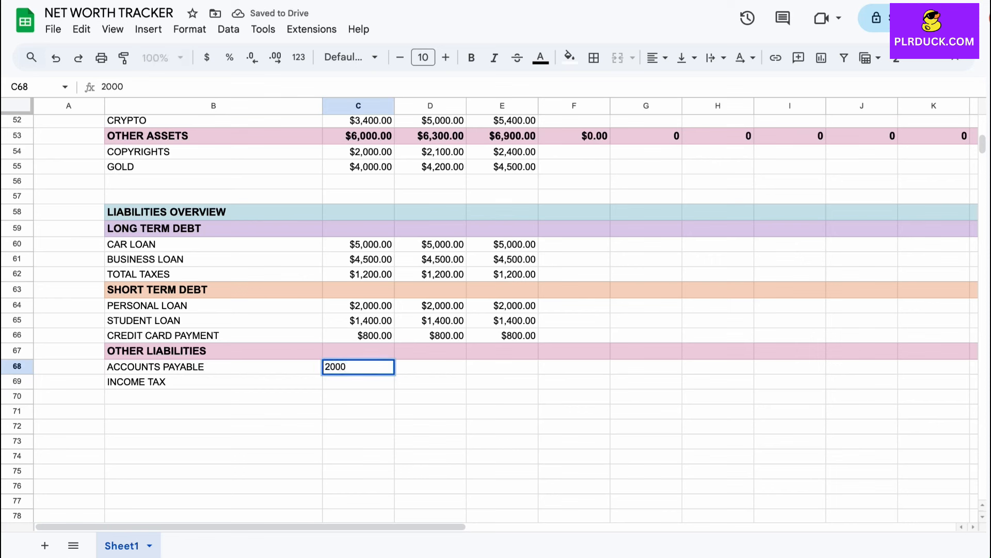
{"action": "key", "text": "Return"}
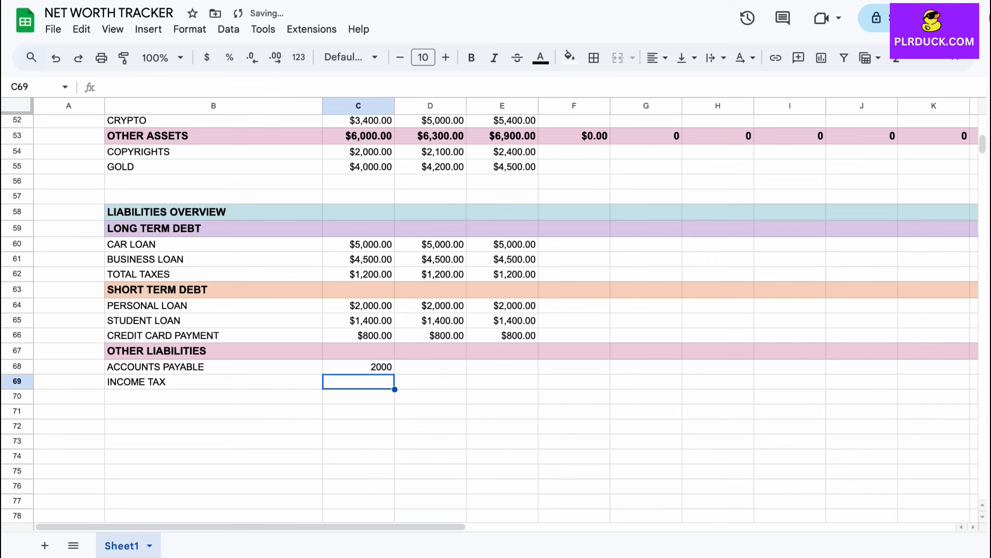
{"action": "type", "text": "700"}
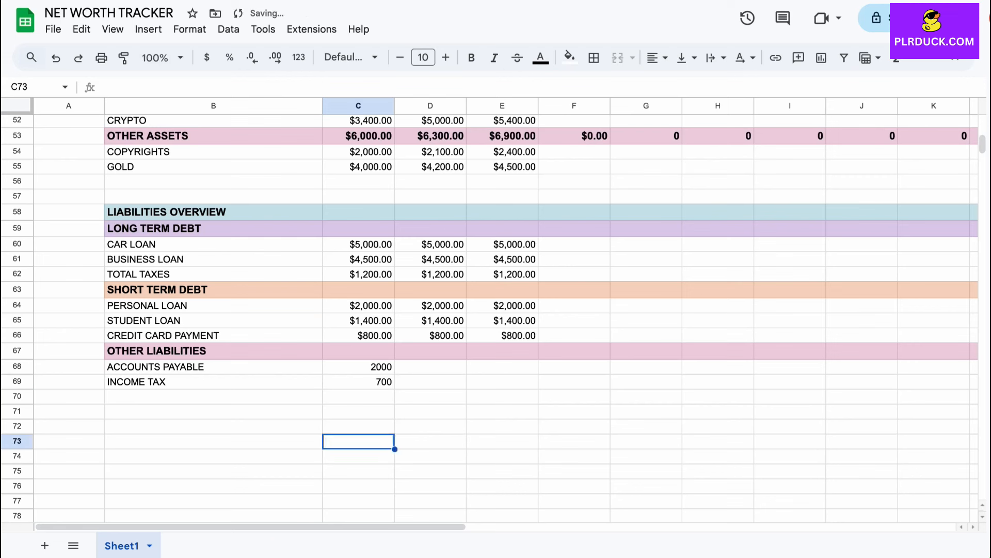
Copy the other liabilities values from C68:C69 into D68:D69 and E68:E69, and format C68:E69 as currency.
{"action": "left_click_drag", "start_coordinate": [358, 366], "coordinate": [358, 381]}
{"action": "key", "text": "ctrl+c"}
{"action": "left_click", "coordinate": [430, 366]}
{"action": "key", "text": "ctrl+v"}
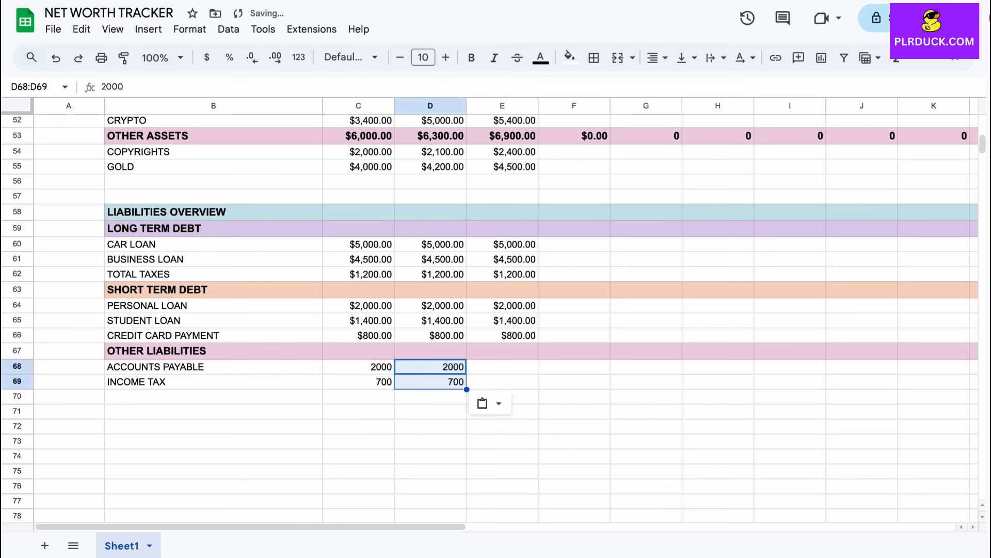
{"action": "left_click", "coordinate": [502, 366]}
{"action": "key", "text": "ctrl+v"}
{"action": "left_click_drag", "start_coordinate": [358, 367], "coordinate": [502, 381]}
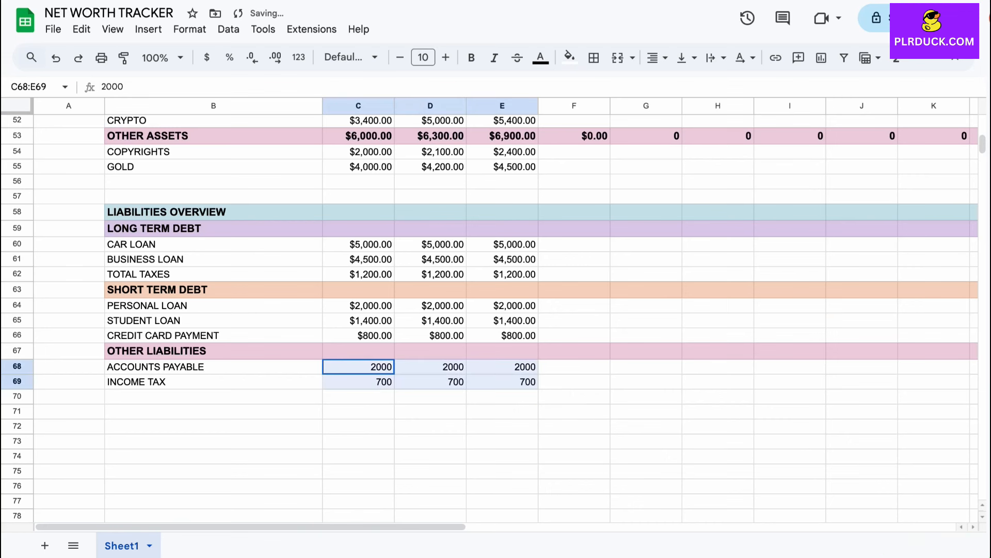
{"action": "left_click", "coordinate": [207, 57]}
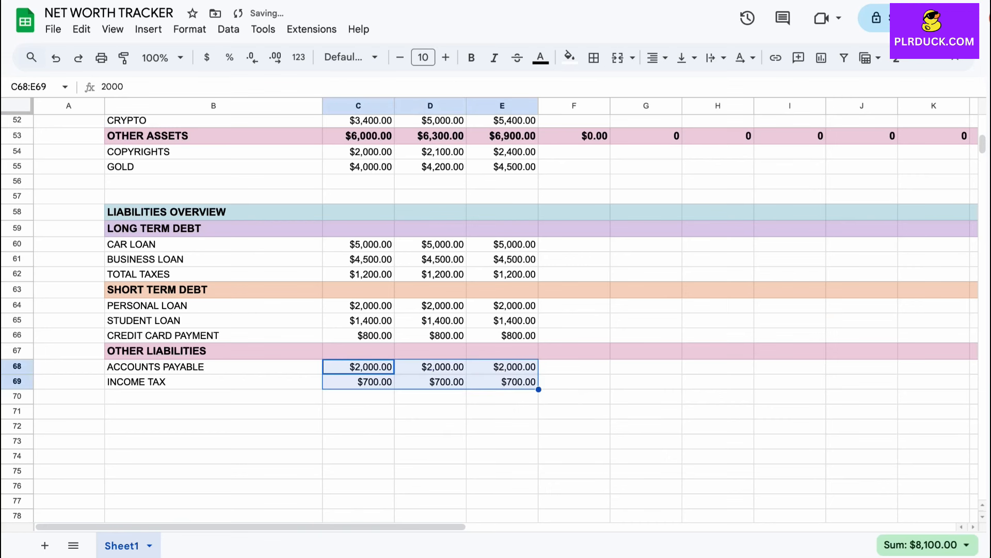
{"action": "left_click", "coordinate": [213, 396]}
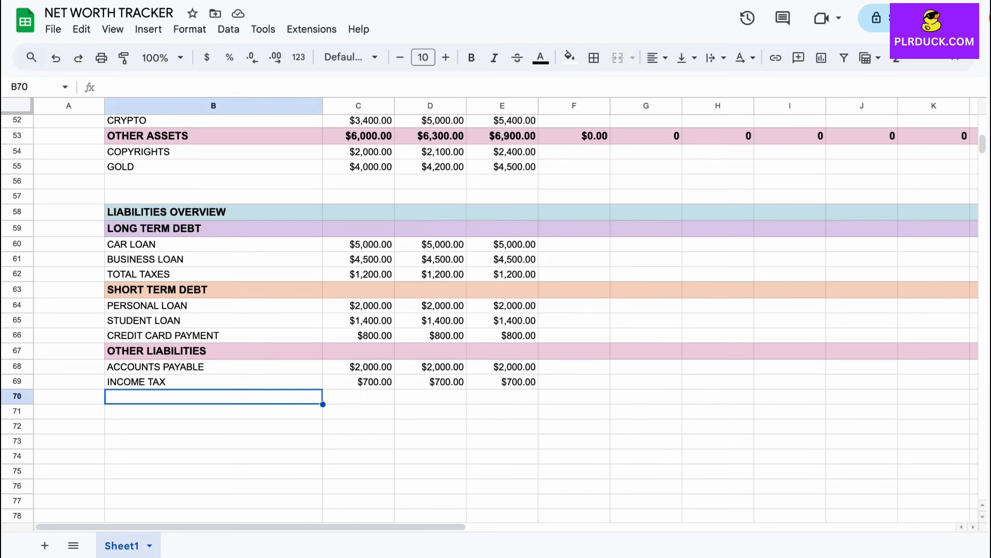
Enter =SUM(C60:C62) in C59 as the LONG TERM DEBT subtotal and fill the formula across the rest of row 59.
{"action": "scroll", "coordinate": [489, 318], "scroll_direction": "up", "scroll_amount": 1}
{"action": "scroll", "coordinate": [490, 318], "scroll_direction": "down", "scroll_amount": 1}
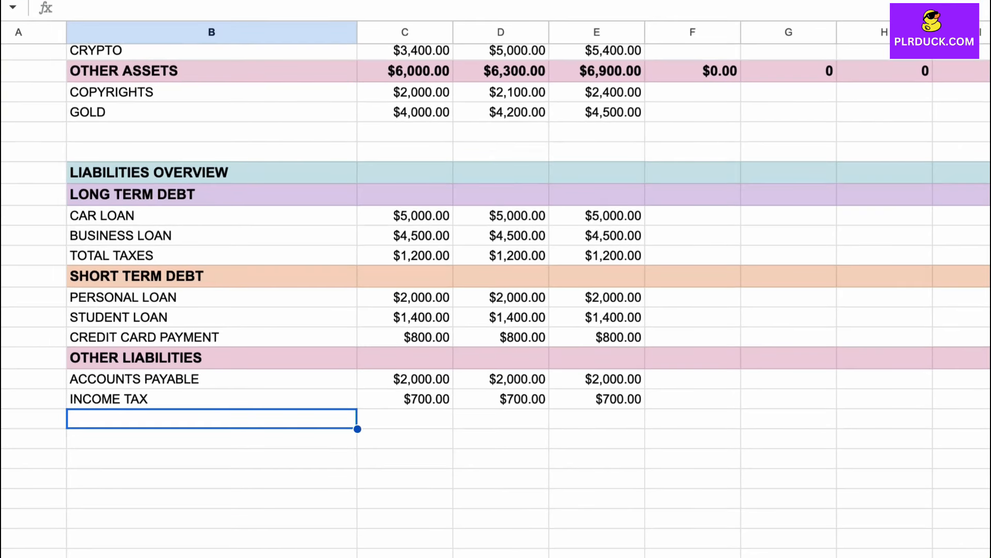
{"action": "left_click", "coordinate": [422, 200]}
{"action": "type", "text": "=SU"}
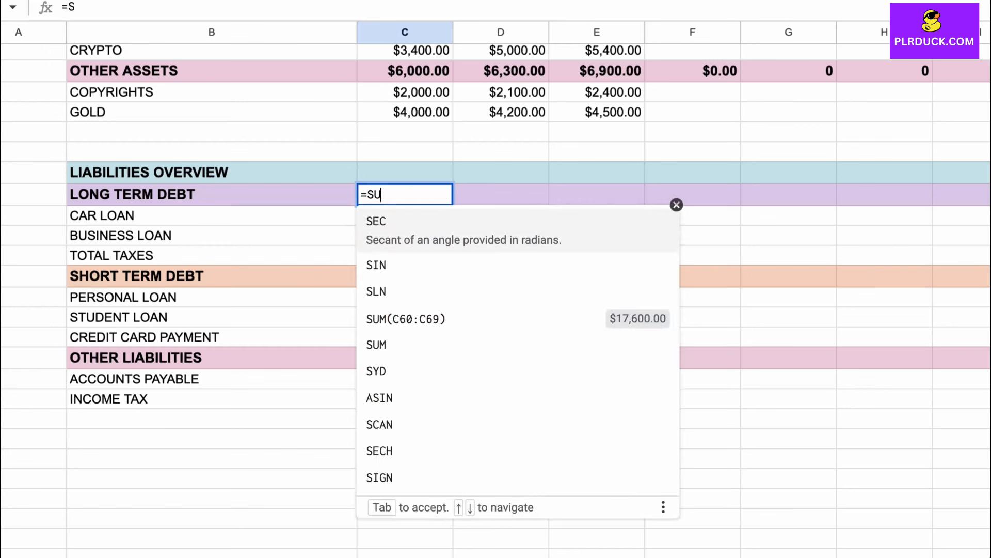
{"action": "type", "text": "M("}
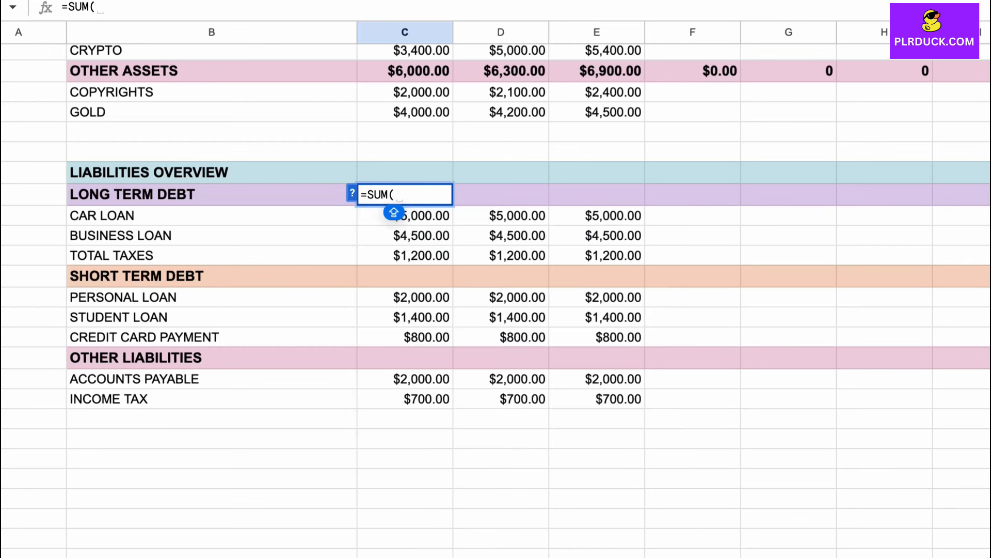
{"action": "left_click", "coordinate": [395, 214]}
{"action": "key", "text": "shift+Down"}
{"action": "key", "text": "shift+Down"}
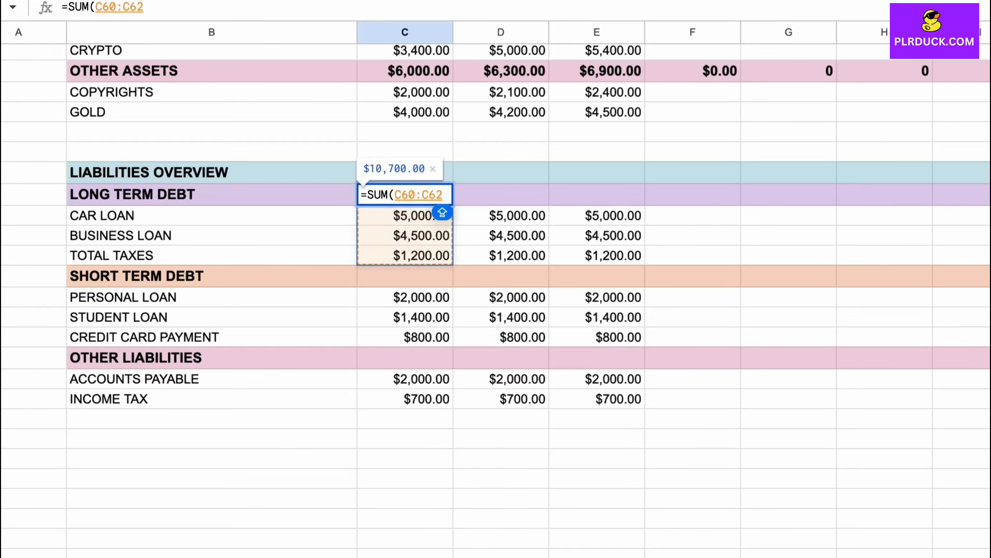
{"action": "type", "text": ")"}
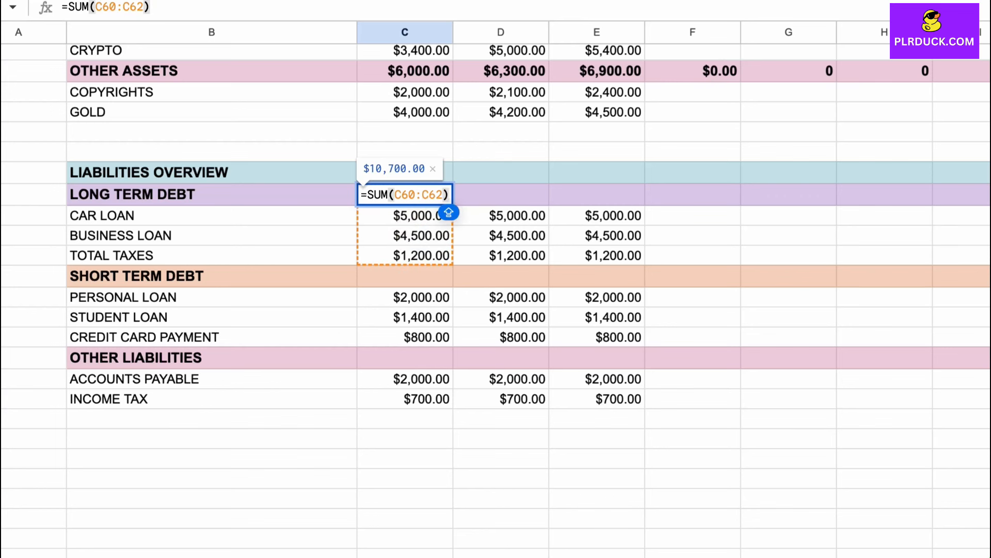
{"action": "key", "text": "Return"}
{"action": "left_click", "coordinate": [405, 194]}
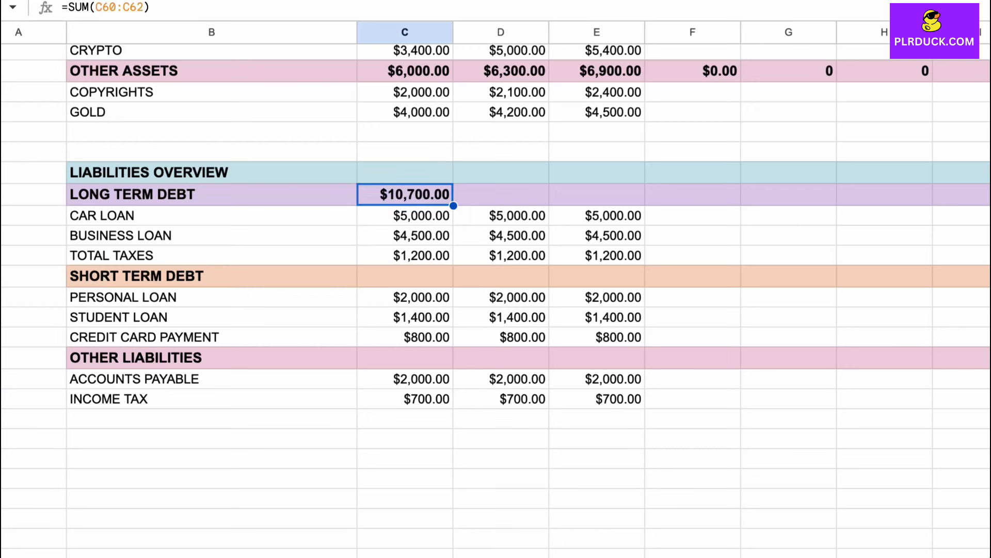
{"action": "left_click_drag", "start_coordinate": [453, 206], "coordinate": [971, 200]}
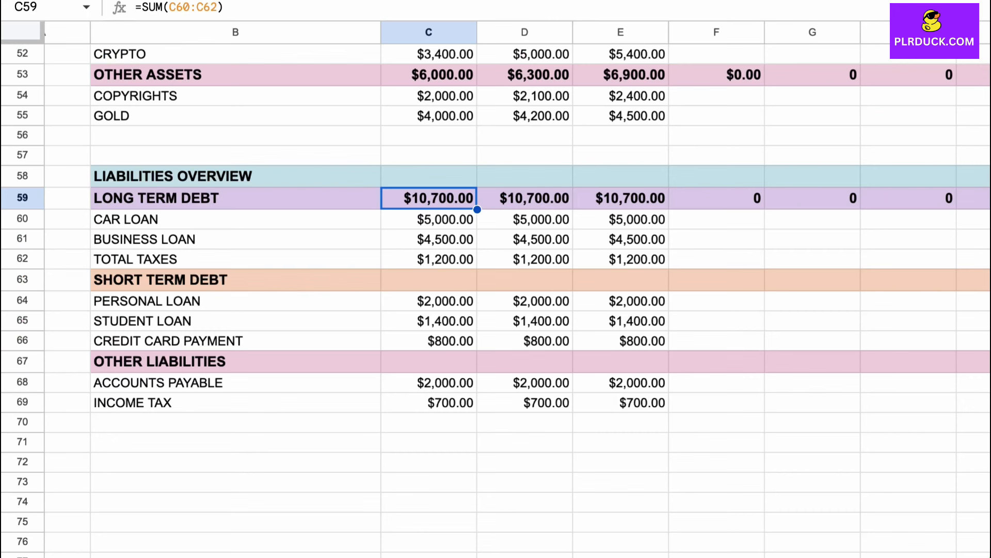
Enter =SUM(C64:C66) in C63 as the SHORT TERM DEBT subtotal and fill the formula across to P63.
{"action": "double_click", "coordinate": [429, 280]}
{"action": "type", "text": "=SUM("}
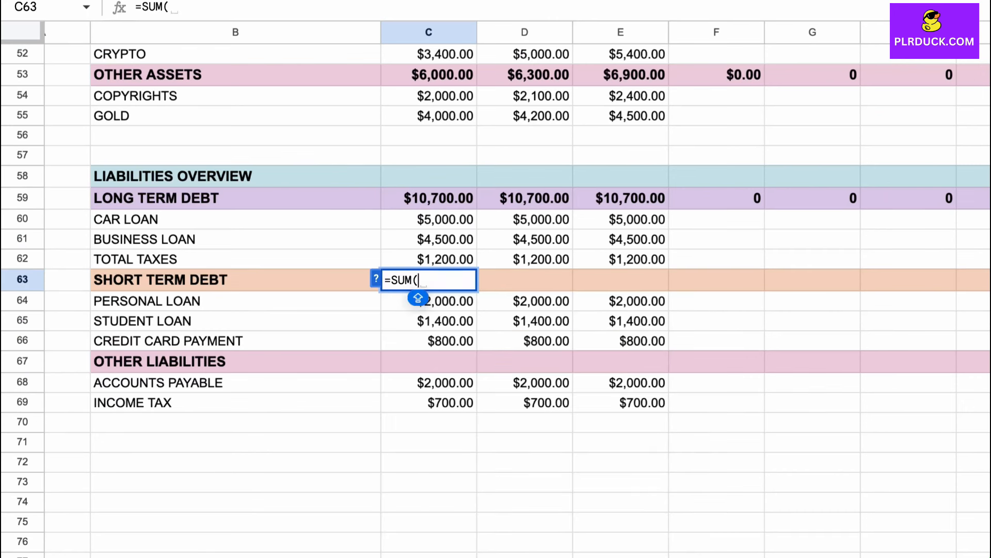
{"action": "key", "text": "Down"}
{"action": "key", "text": "shift+Down"}
{"action": "key", "text": "shift+Down"}
{"action": "type", "text": ")"}
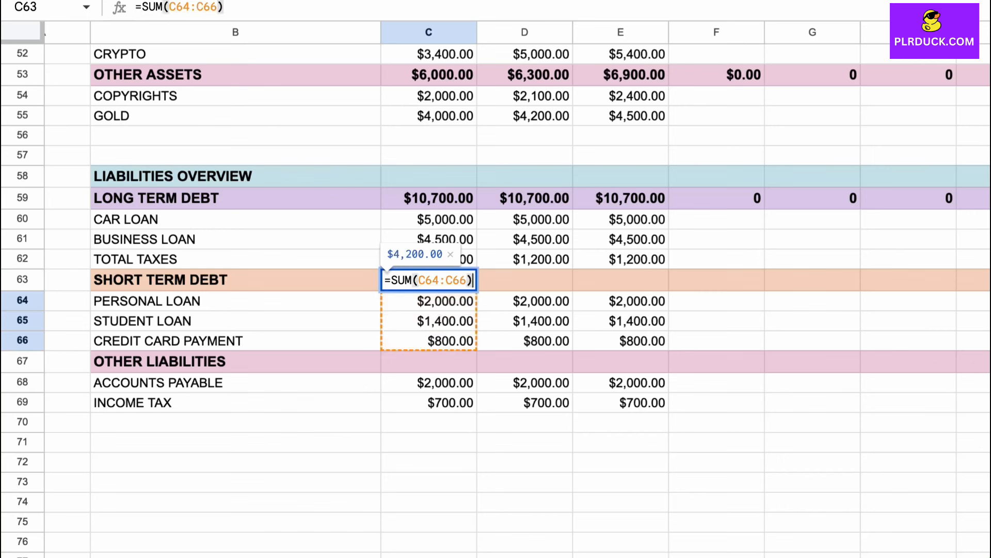
{"action": "key", "text": "Return"}
{"action": "left_click", "coordinate": [429, 279]}
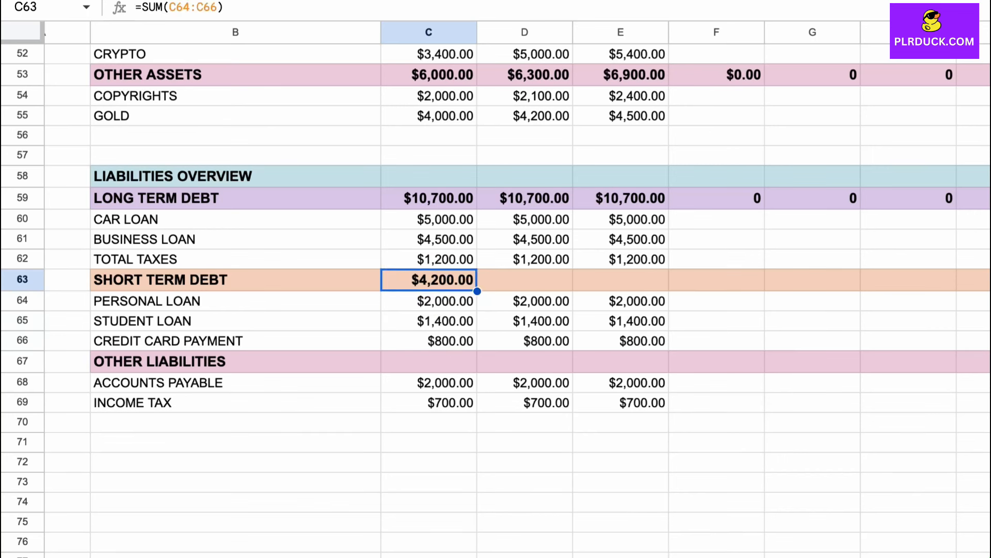
{"action": "left_click_drag", "start_coordinate": [477, 291], "coordinate": [987, 281]}
{"action": "scroll", "coordinate": [495, 282], "scroll_direction": "left", "scroll_amount": 10}
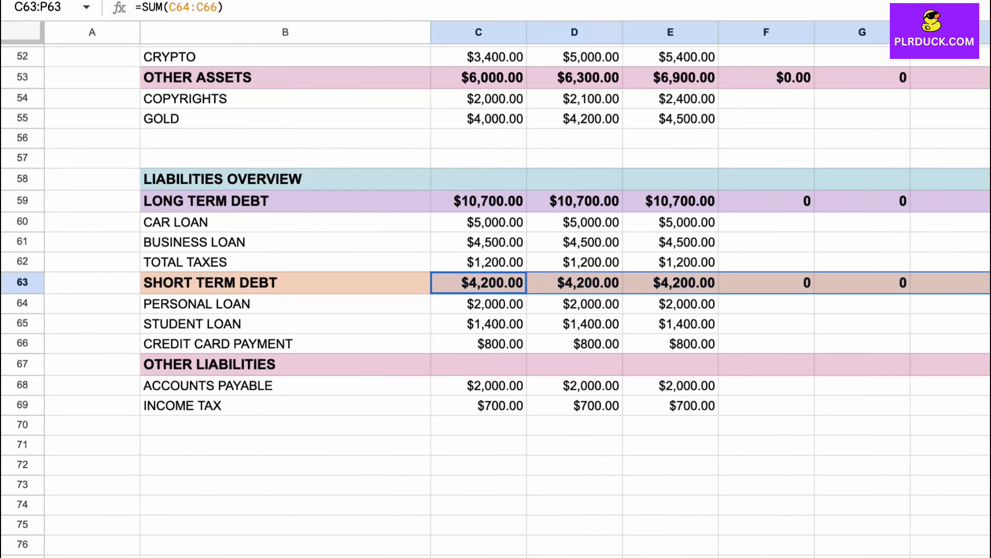
Begin the subtotal formula for OTHER LIABILITIES in C67.
{"action": "left_click", "coordinate": [463, 362]}
{"action": "type", "text": "="}
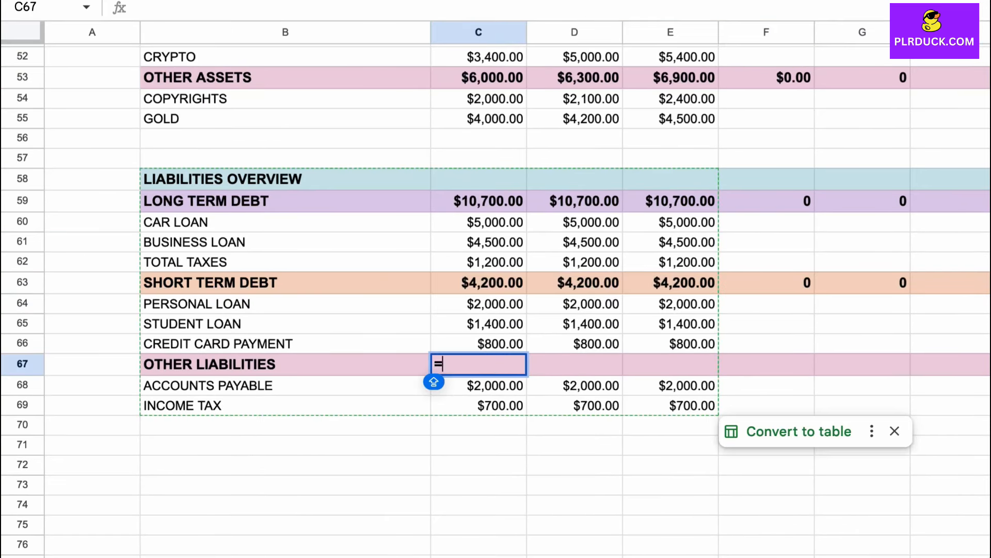
Total C68:C69 with SUM in the OTHER LIABILITIES cell C67 and fill the formula across the row to P67.
{"action": "type", "text": "SUM("}
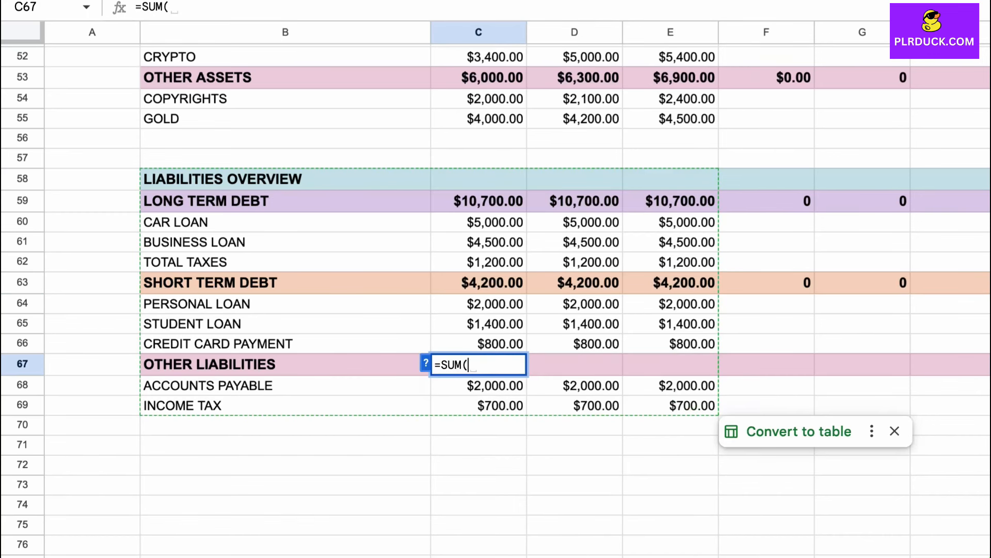
{"action": "left_click_drag", "start_coordinate": [468, 383], "coordinate": [515, 408]}
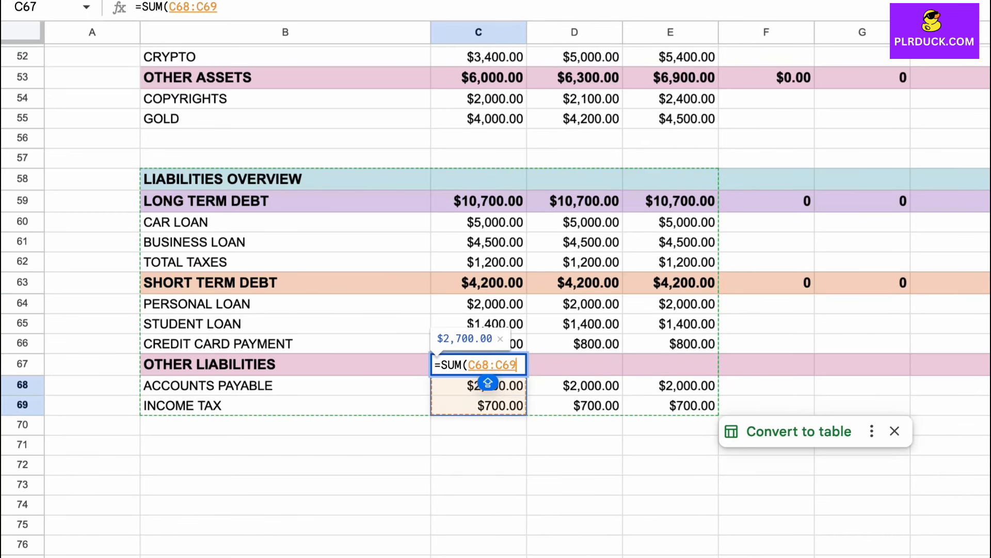
{"action": "type", "text": ")"}
{"action": "key", "text": "Return"}
{"action": "key", "text": "Up"}
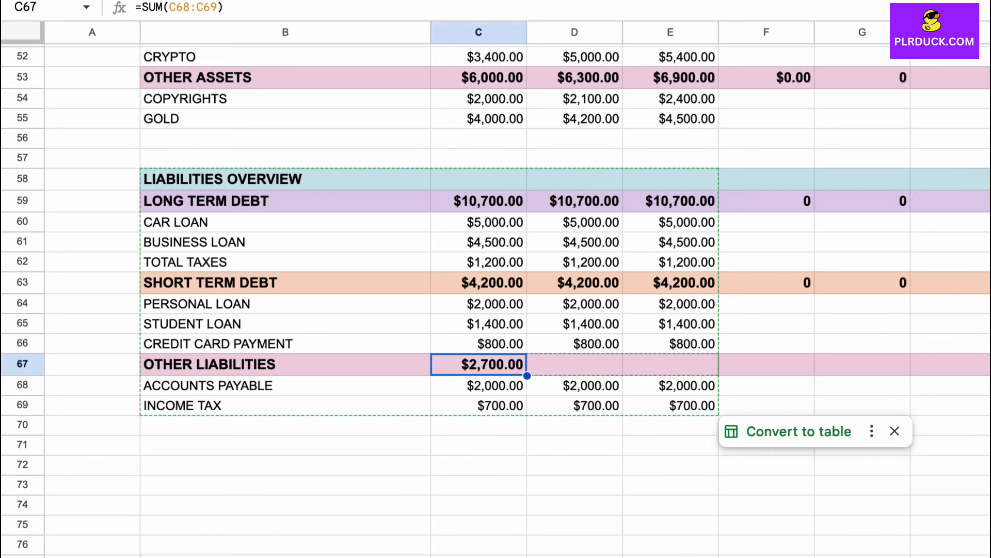
{"action": "key", "text": "ctrl+Return"}
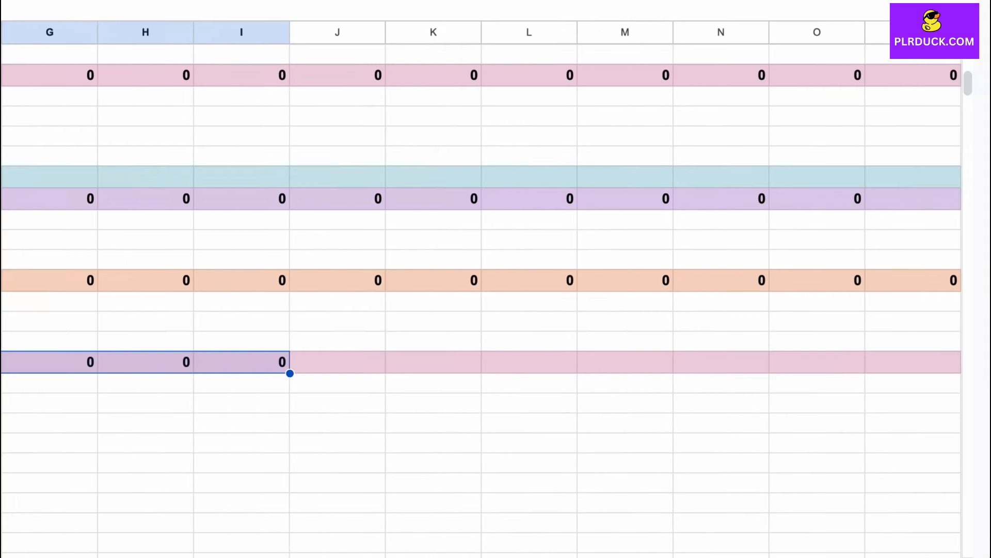
{"action": "key", "text": "ctrl+shift+Right"}
{"action": "key", "text": "ctrl+Return"}
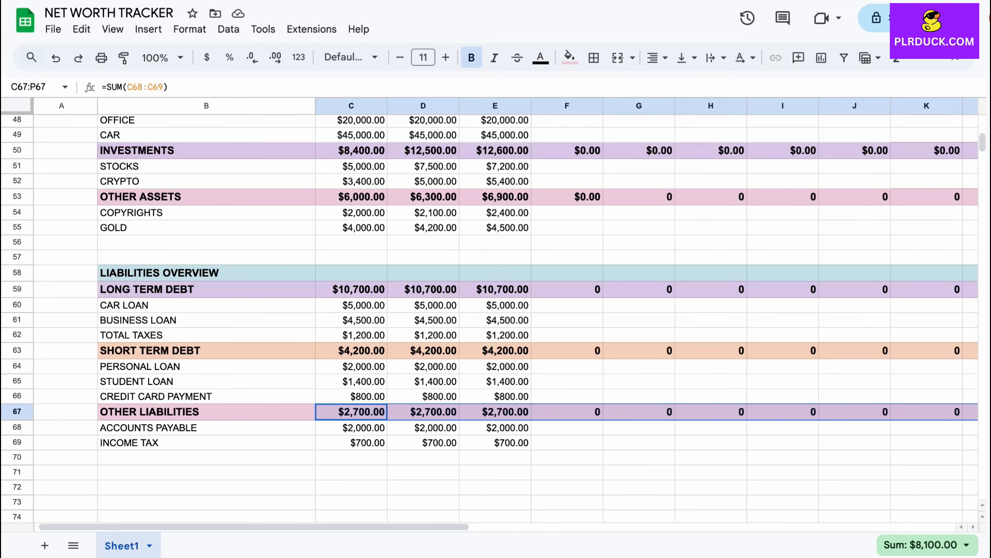
Enter the formula =C59+C63+C67 in C58 to total the LIABILITIES OVERVIEW for the START column.
{"action": "left_click", "coordinate": [341, 274]}
{"action": "type", "text": "="}
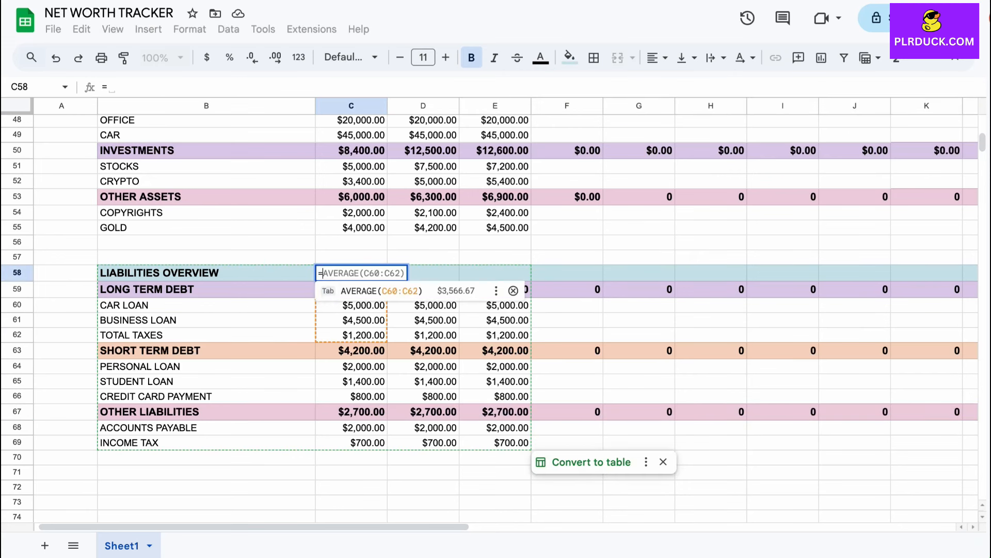
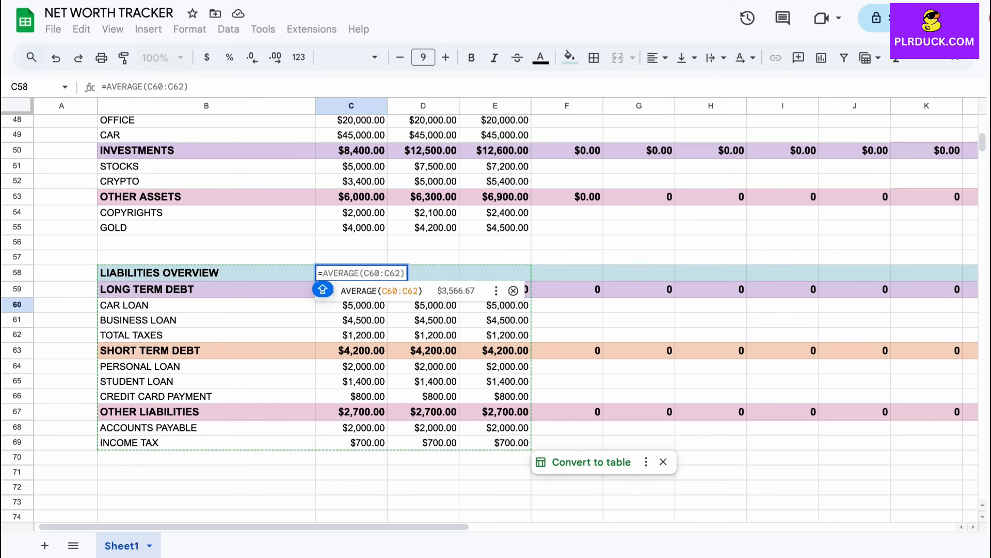
{"action": "type", "text": "C59"}
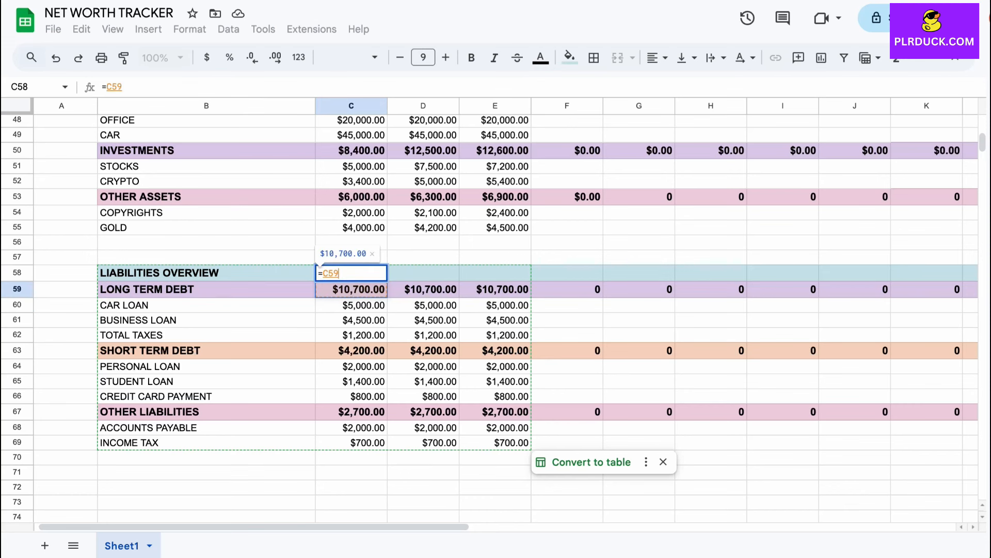
{"action": "type", "text": "+"}
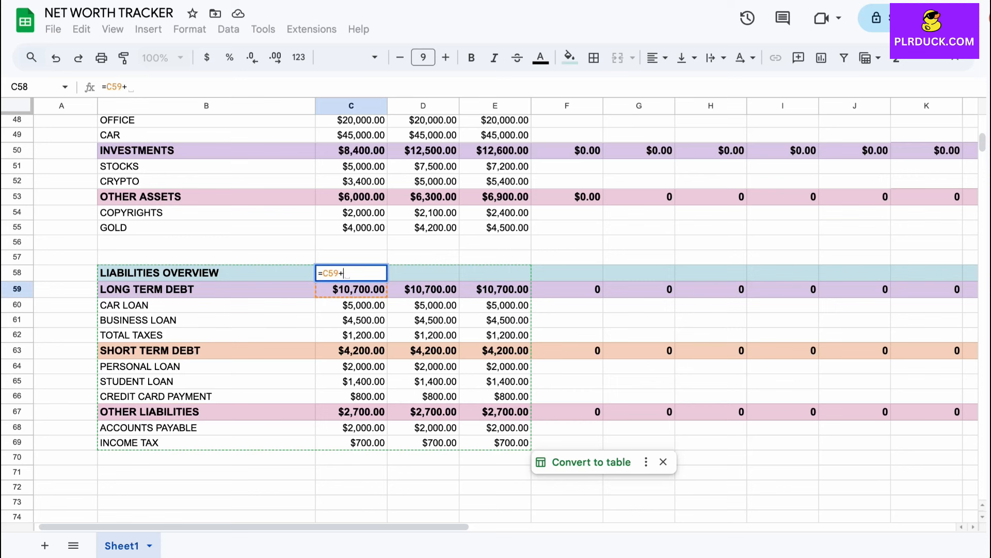
{"action": "type", "text": "C63"}
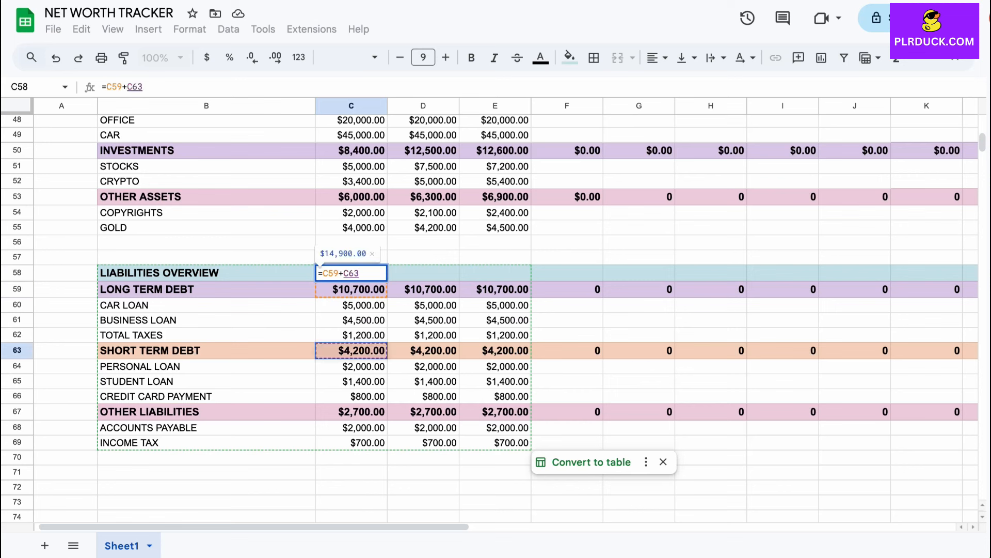
{"action": "type", "text": "+C67"}
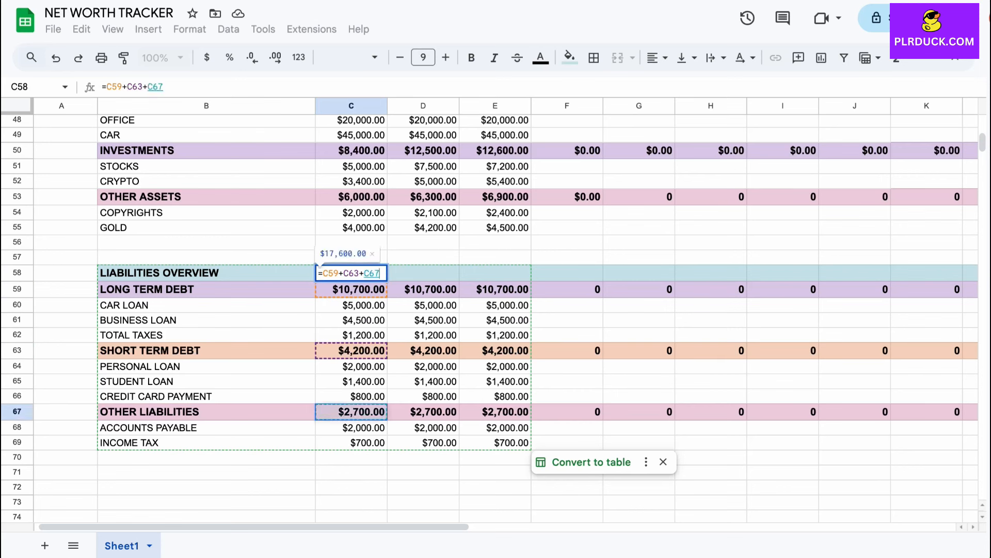
{"action": "key", "text": "Return"}
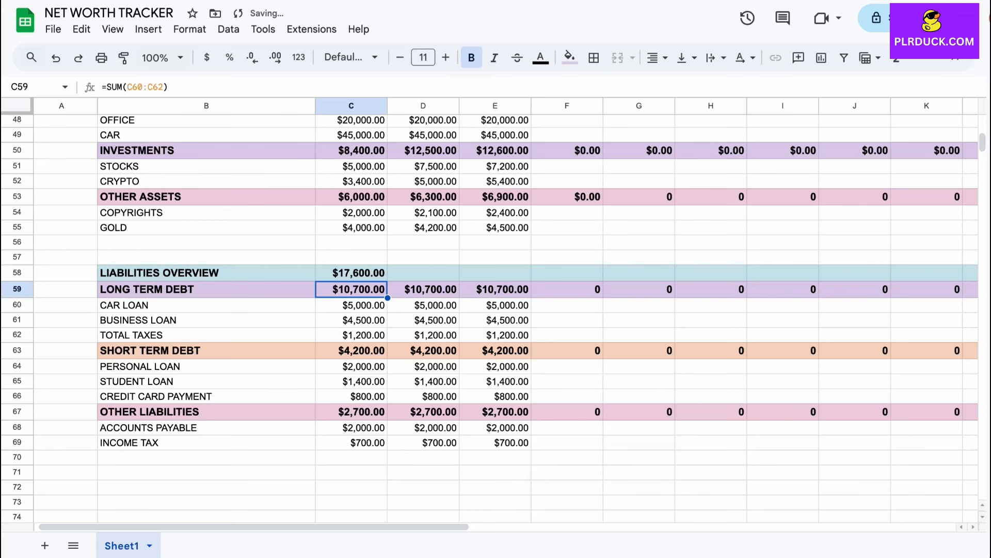
Copy the LIABILITIES OVERVIEW total formula from C58 across the row through P58.
{"action": "left_click", "coordinate": [351, 273]}
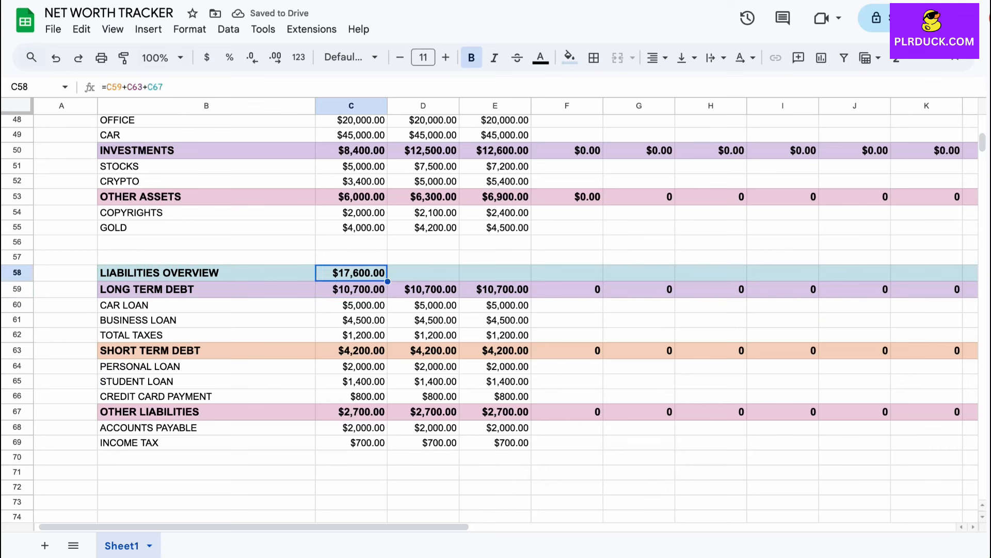
{"action": "left_click_drag", "start_coordinate": [387, 282], "coordinate": [806, 274]}
{"action": "scroll", "coordinate": [496, 310], "scroll_direction": "left", "scroll_amount": 5}
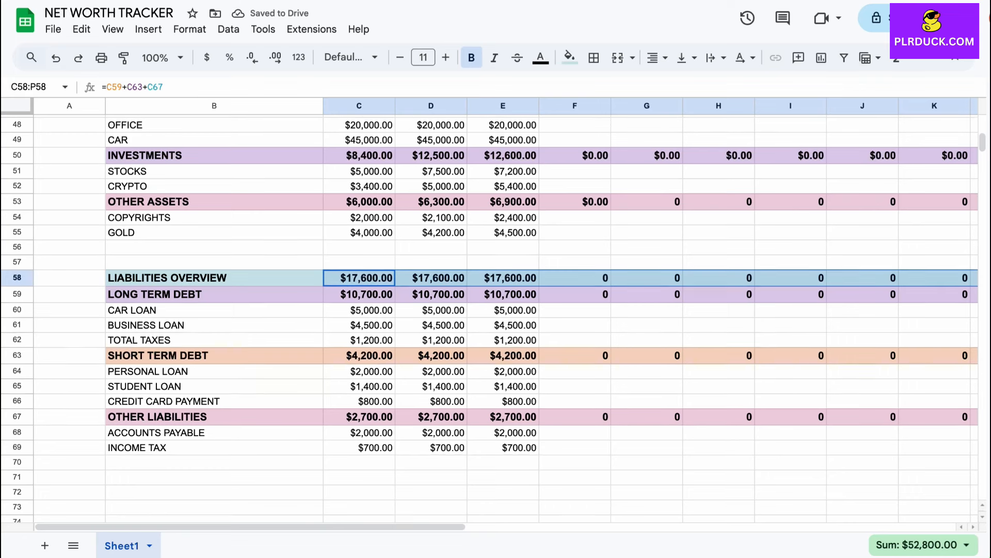
In the dashboard area above the tables, merge B4:B5 and enter the label YOUR NET WORTH GOAL.
{"action": "scroll", "coordinate": [496, 310], "scroll_direction": "up", "scroll_amount": 1}
{"action": "scroll", "coordinate": [496, 310], "scroll_direction": "up", "scroll_amount": 5}
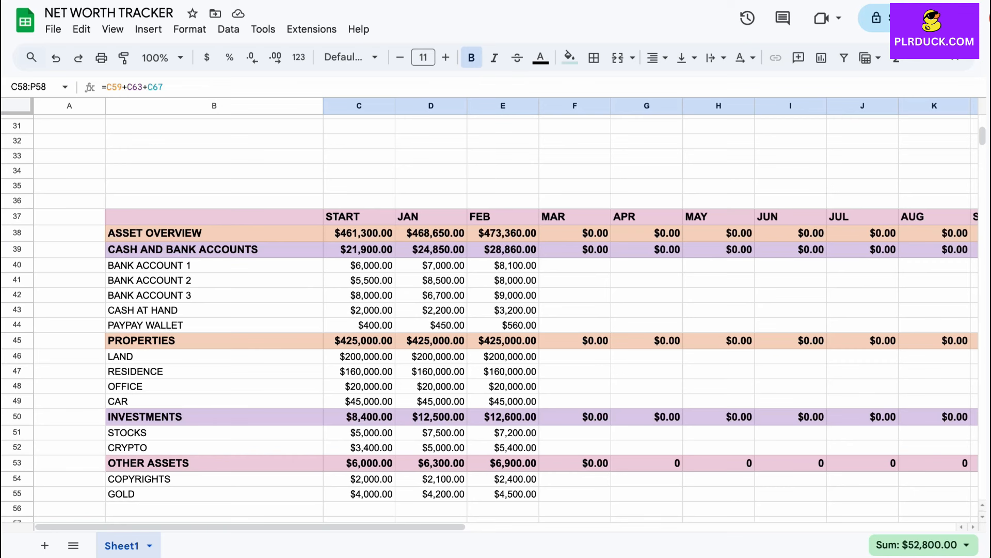
{"action": "scroll", "coordinate": [496, 310], "scroll_direction": "up", "scroll_amount": 9}
{"action": "left_click", "coordinate": [214, 211]}
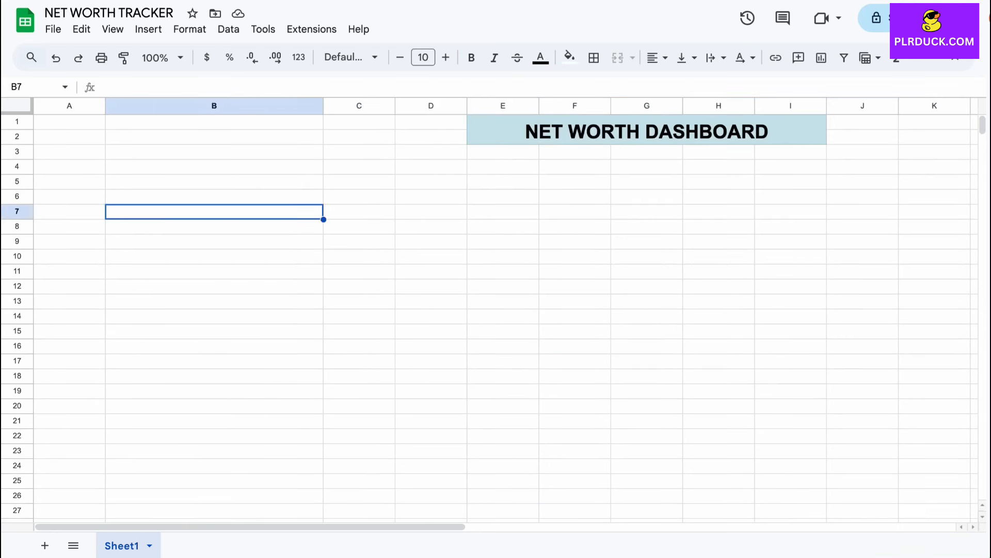
{"action": "left_click", "coordinate": [214, 167]}
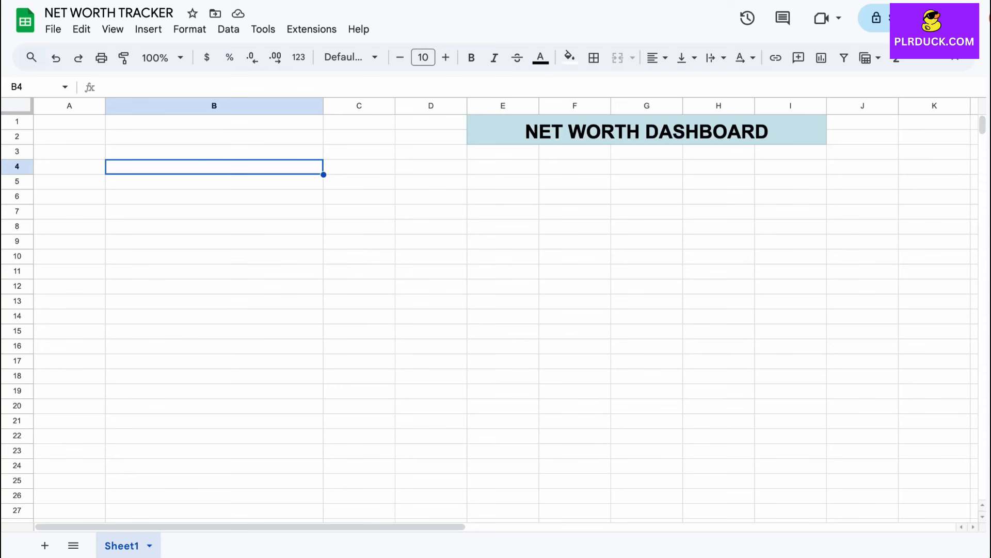
{"action": "left_click_drag", "start_coordinate": [214, 167], "coordinate": [214, 182]}
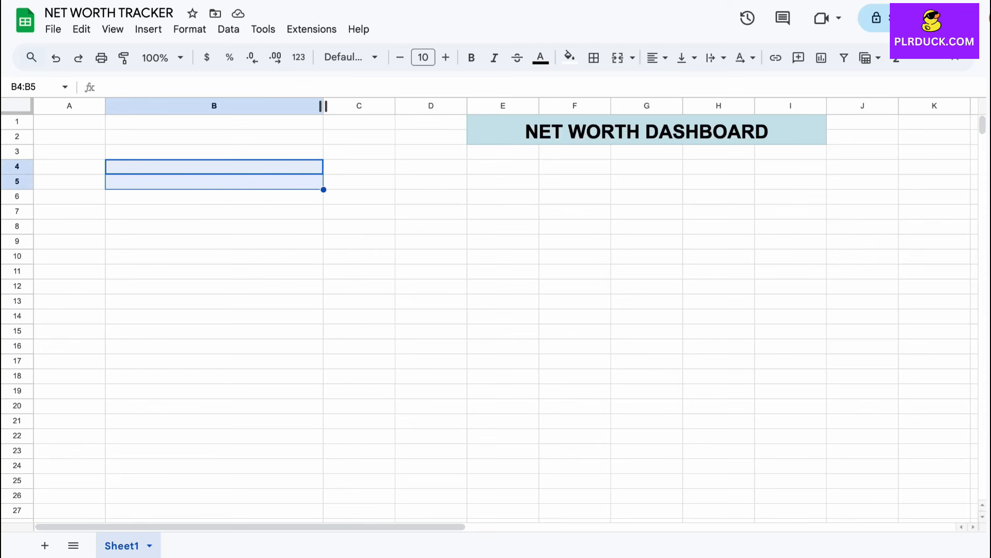
{"action": "left_click", "coordinate": [617, 58]}
{"action": "double_click", "coordinate": [214, 174]}
{"action": "type", "text": "Y"}
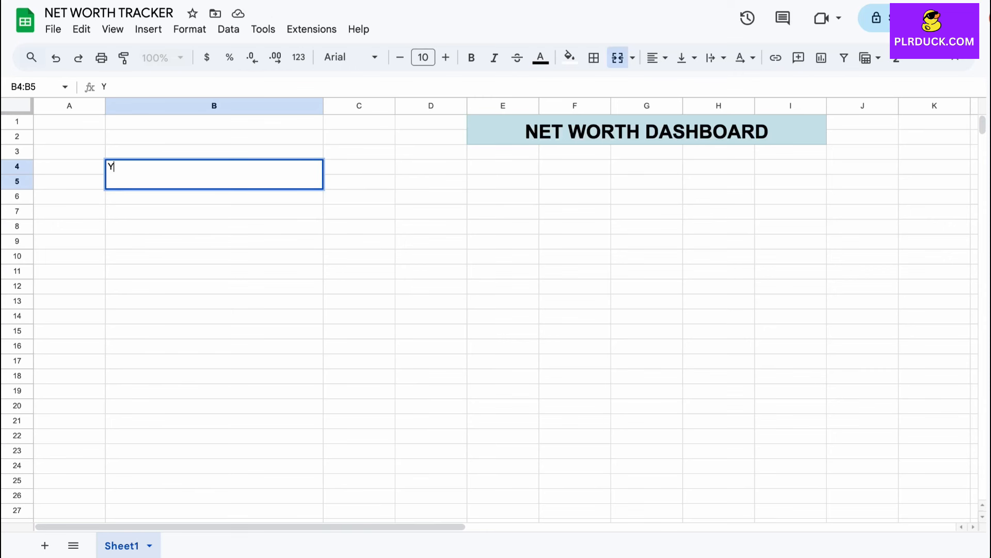
{"action": "type", "text": "OUR NET WORTH GOAL"}
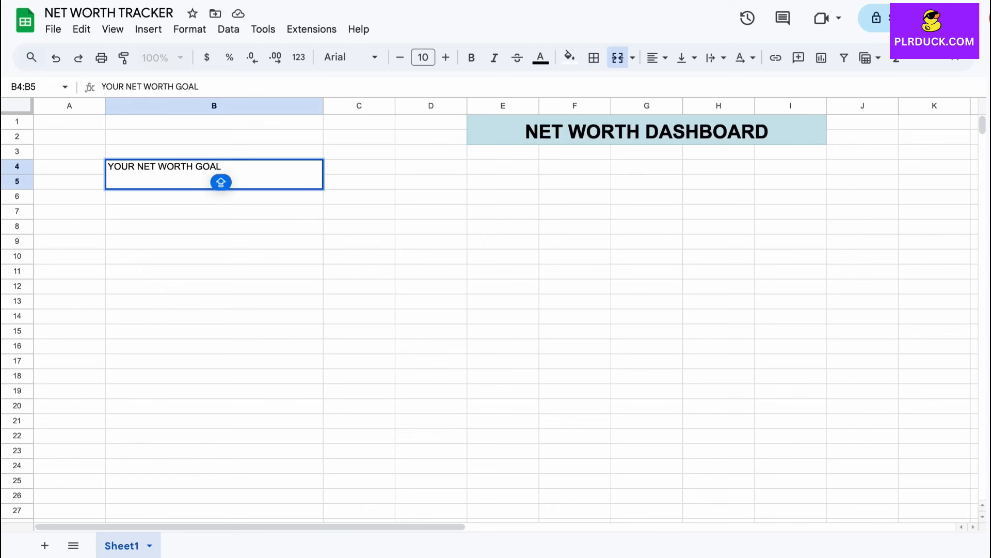
{"action": "left_click", "coordinate": [214, 286]}
Merge B6:B8 below the goal label and enter 300000 as the net worth goal.
{"action": "left_click_drag", "start_coordinate": [214, 196], "coordinate": [215, 227]}
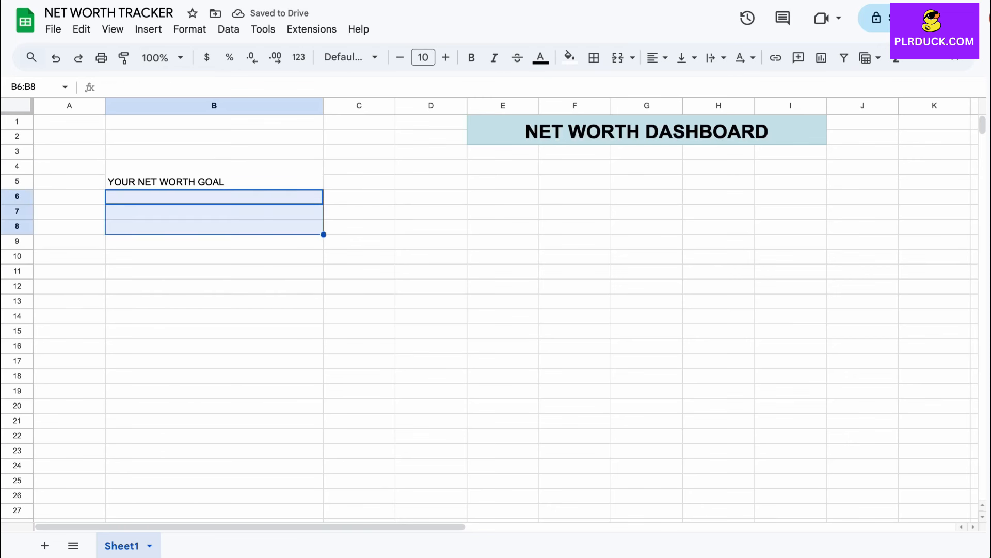
{"action": "left_click", "coordinate": [617, 57]}
{"action": "key", "text": "Return"}
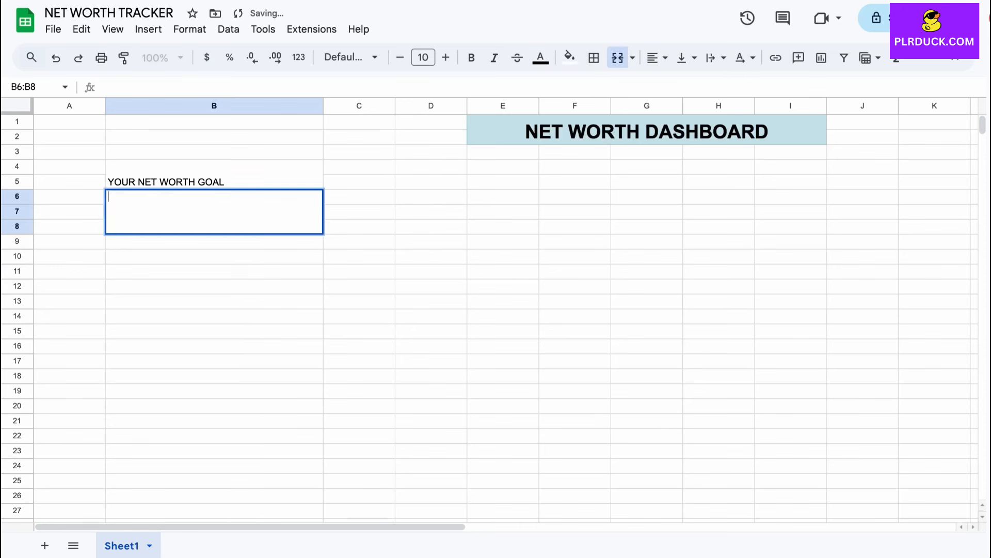
{"action": "type", "text": "300000"}
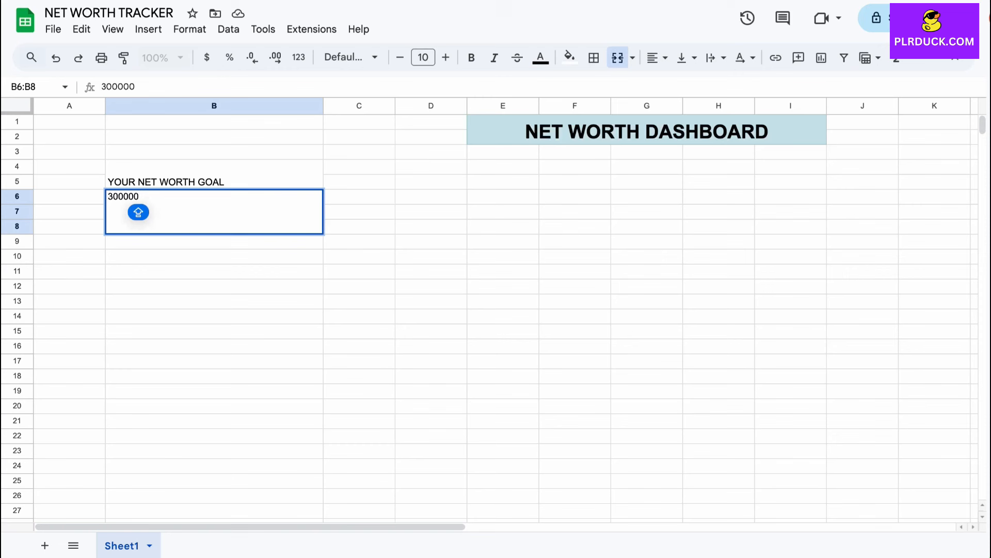
{"action": "left_click", "coordinate": [181, 302]}
Format the YOUR NET WORTH GOAL label as size 16, bold and centred, with the custom pink fill.
{"action": "left_click", "coordinate": [192, 175]}
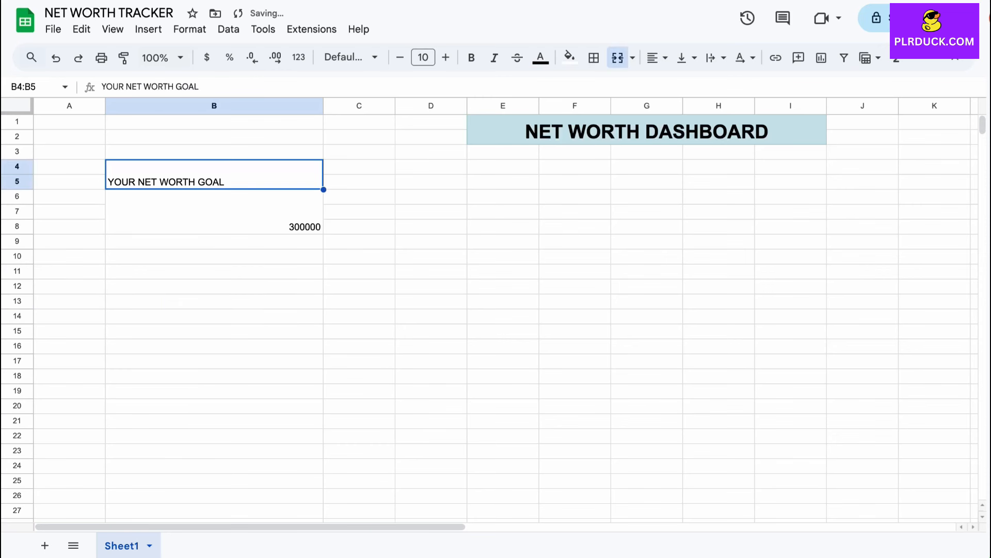
{"action": "left_click", "coordinate": [446, 57]}
{"action": "left_click", "coordinate": [446, 57]}
{"action": "left_click", "coordinate": [446, 58]}
{"action": "left_click", "coordinate": [445, 57]}
{"action": "left_click", "coordinate": [446, 57]}
{"action": "left_click", "coordinate": [446, 57]}
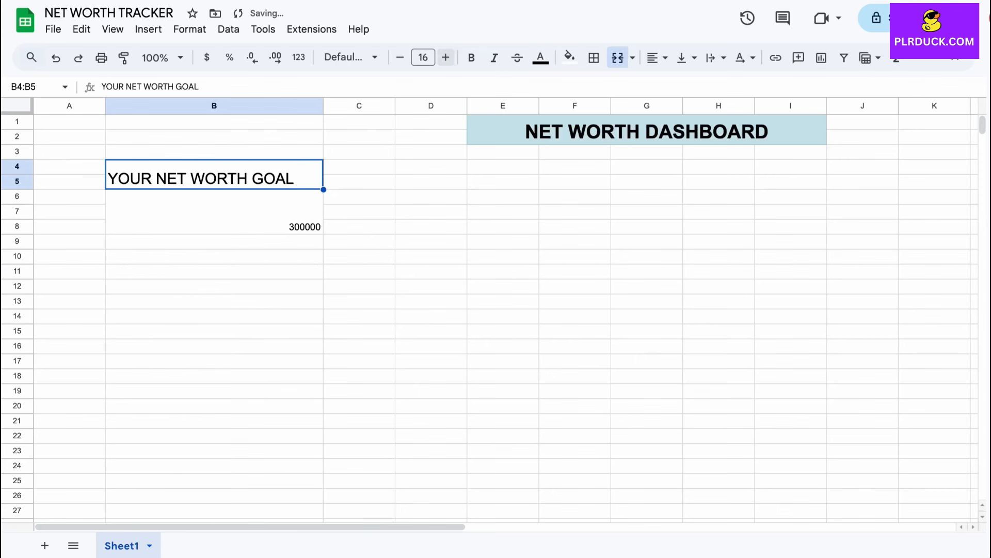
{"action": "left_click", "coordinate": [472, 57]}
{"action": "left_click", "coordinate": [569, 57]}
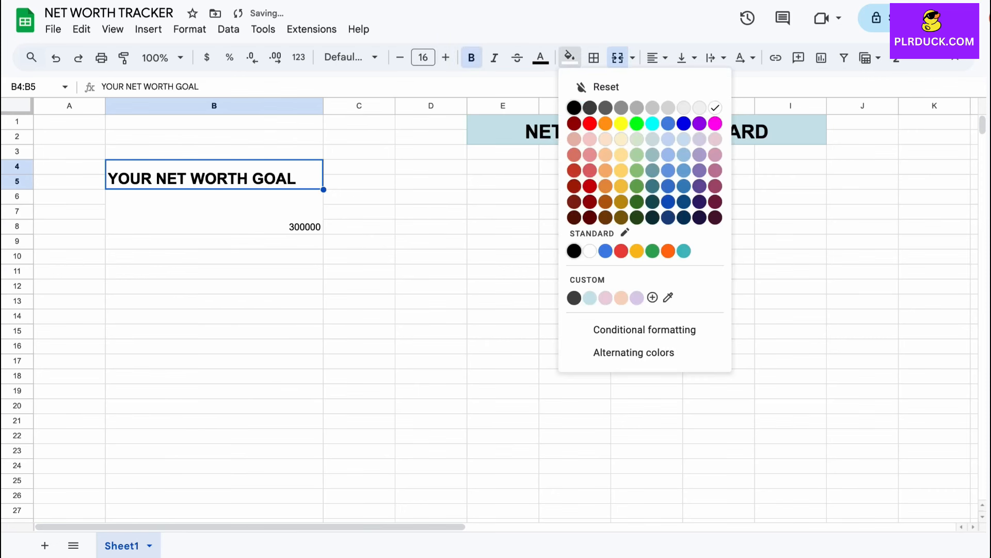
{"action": "left_click", "coordinate": [607, 297]}
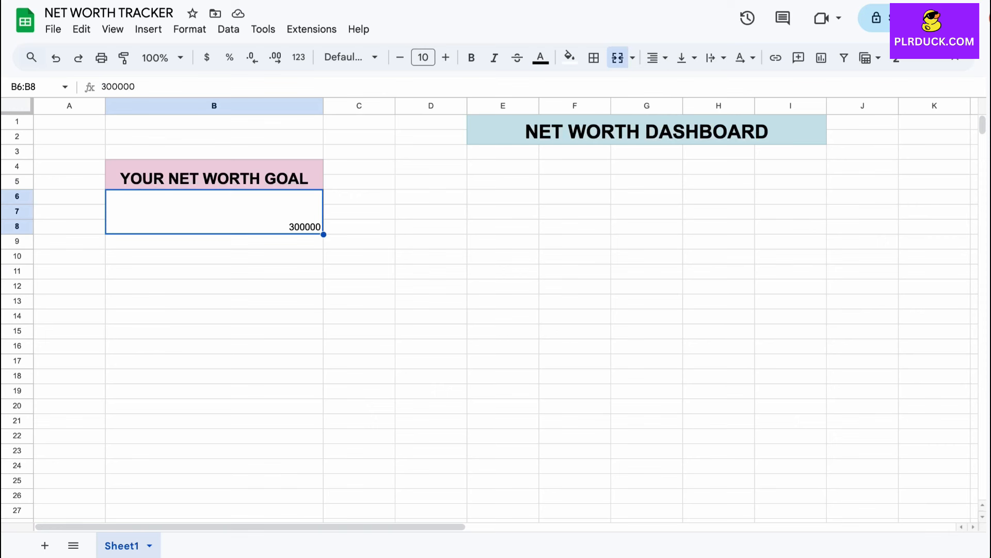
Merge D4:F5 with the label YOUR NET WORTH, and merge D6:F8 beneath it as its value cell.
{"action": "left_click_drag", "start_coordinate": [431, 167], "coordinate": [575, 182]}
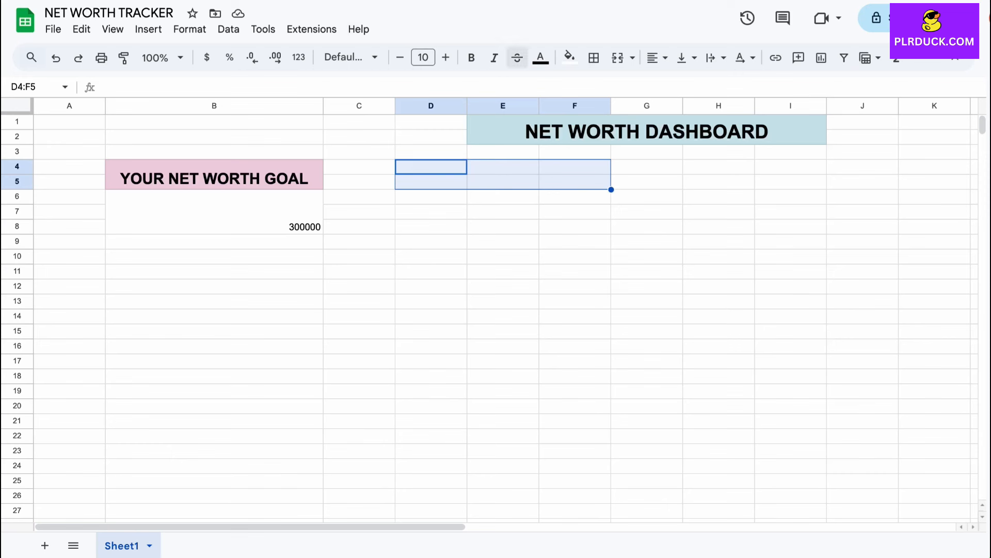
{"action": "left_click", "coordinate": [618, 58]}
{"action": "key", "text": "Return"}
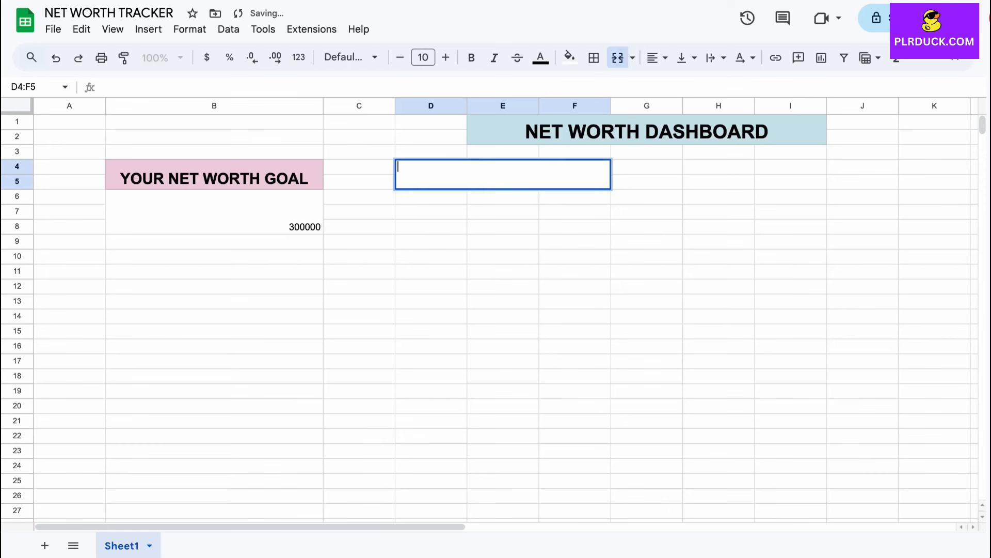
{"action": "type", "text": "YOUR NET WORTH"}
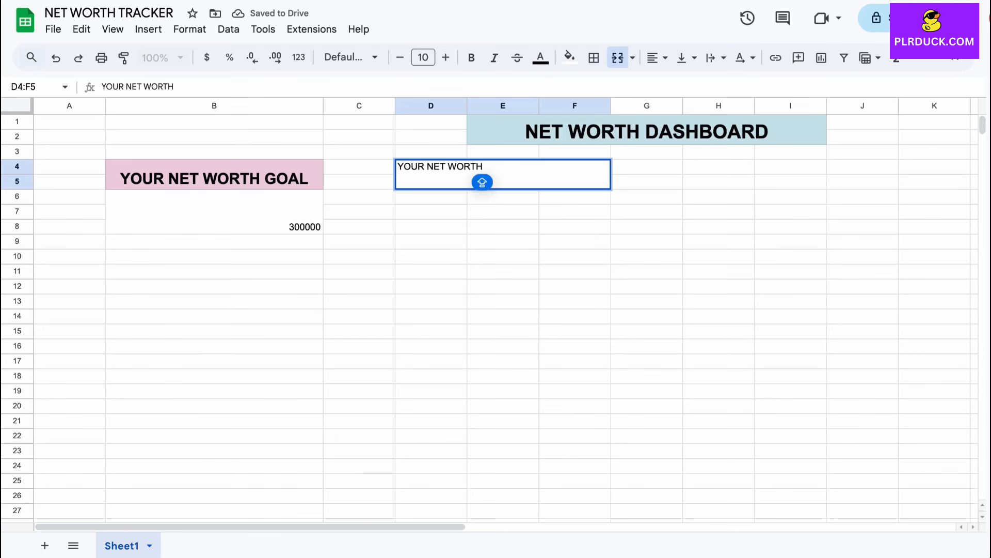
{"action": "left_click_drag", "start_coordinate": [431, 196], "coordinate": [575, 226]}
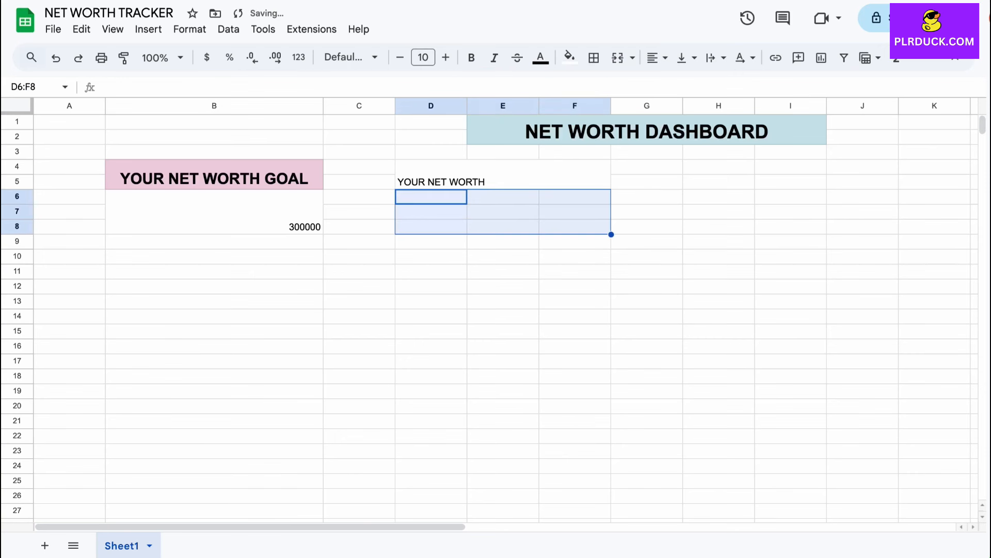
{"action": "left_click", "coordinate": [618, 57]}
Merge B11:B12 with the label AMOUNT EXCEEDING YOUR GOAL, and merge B13:B15 beneath it as its value cell.
{"action": "left_click_drag", "start_coordinate": [215, 271], "coordinate": [214, 286]}
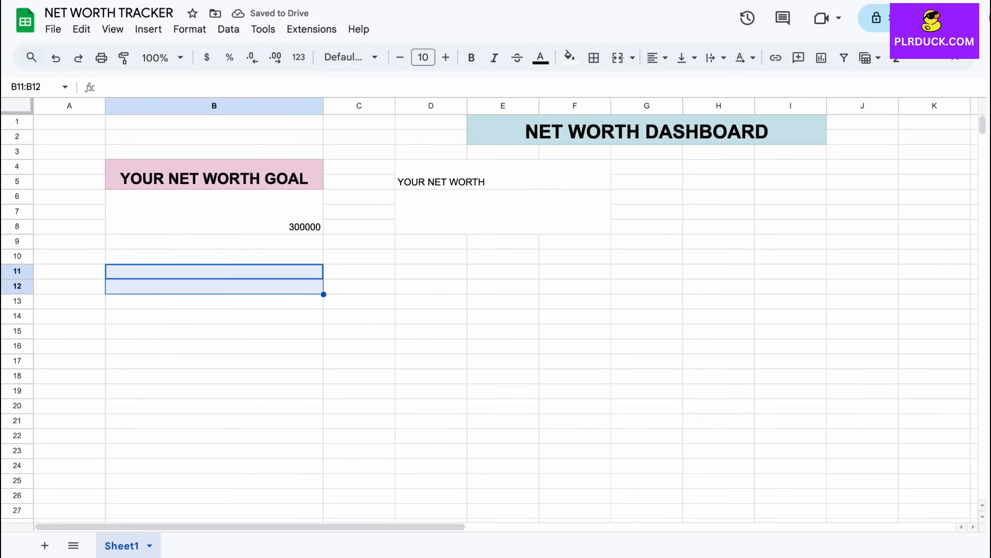
{"action": "left_click", "coordinate": [618, 58]}
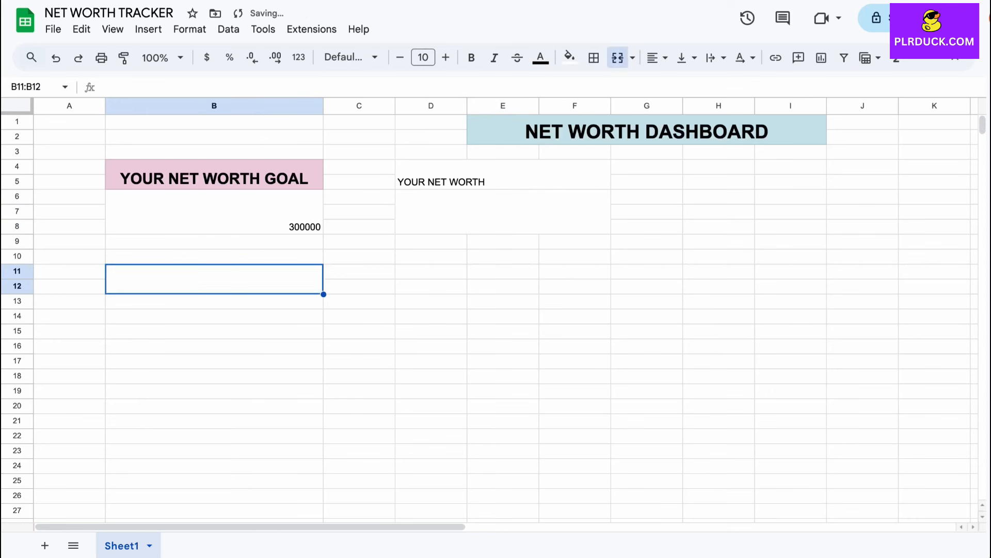
{"action": "type", "text": "AMO"}
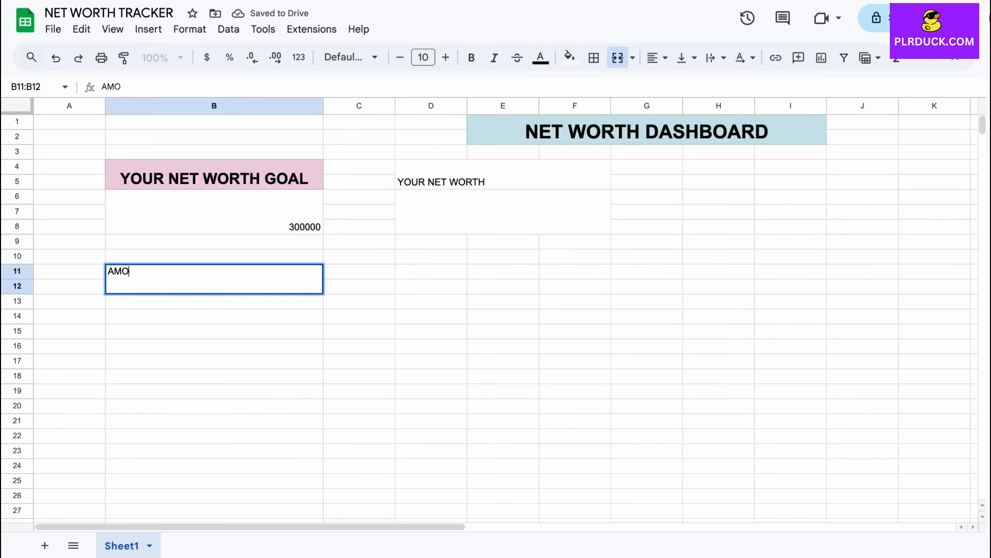
{"action": "type", "text": "UNT E"}
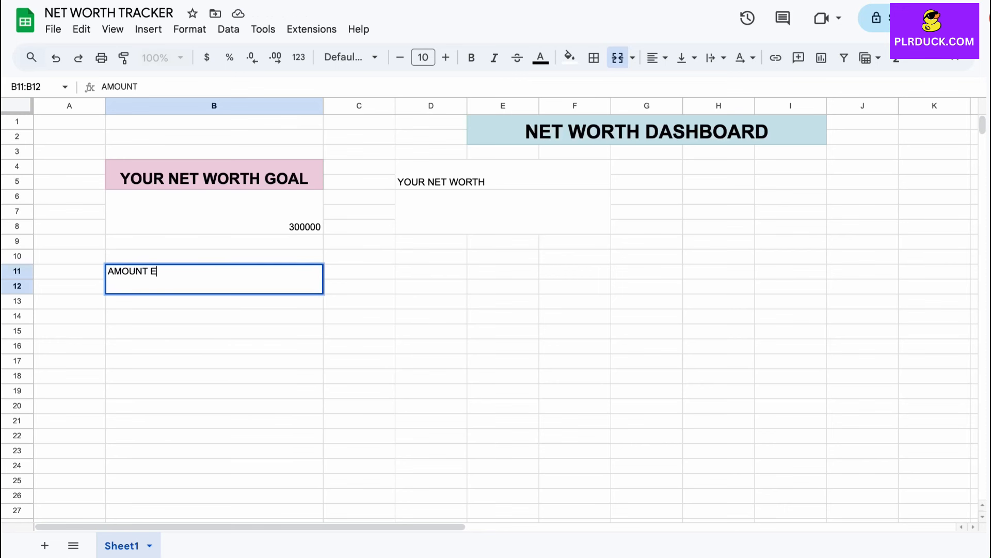
{"action": "type", "text": "XCEEDING Y"}
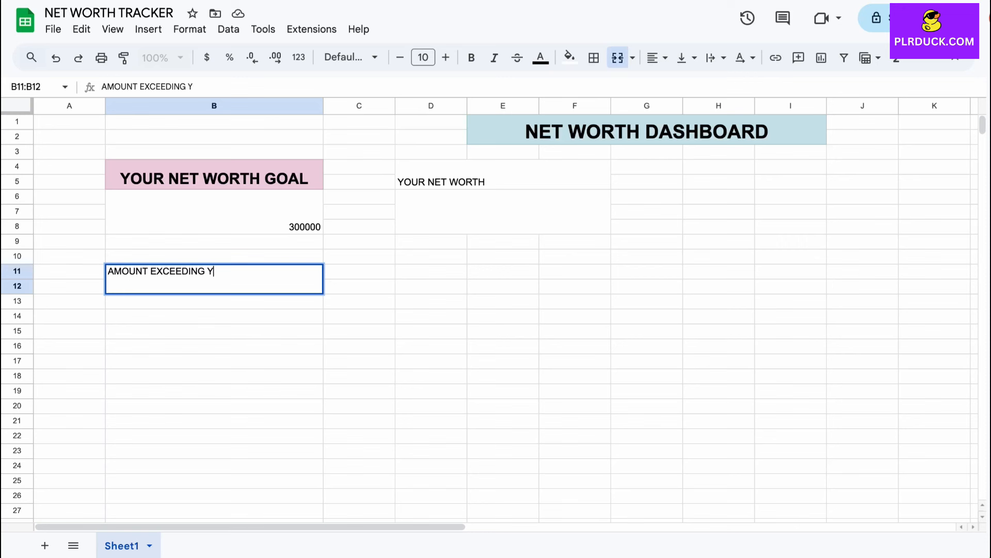
{"action": "type", "text": "OUR GOAL"}
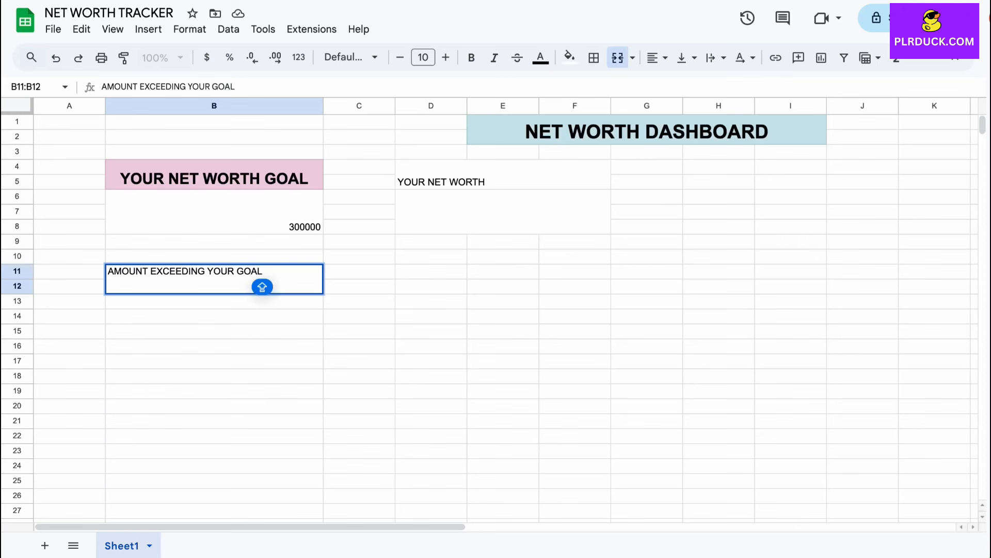
{"action": "key", "text": "Return"}
{"action": "left_click_drag", "start_coordinate": [215, 301], "coordinate": [214, 331]}
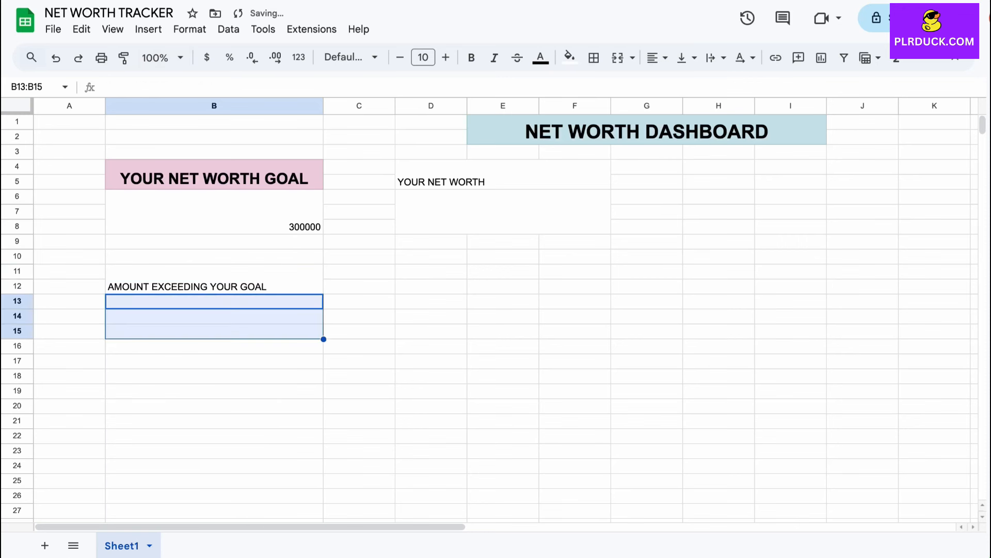
{"action": "left_click", "coordinate": [617, 57]}
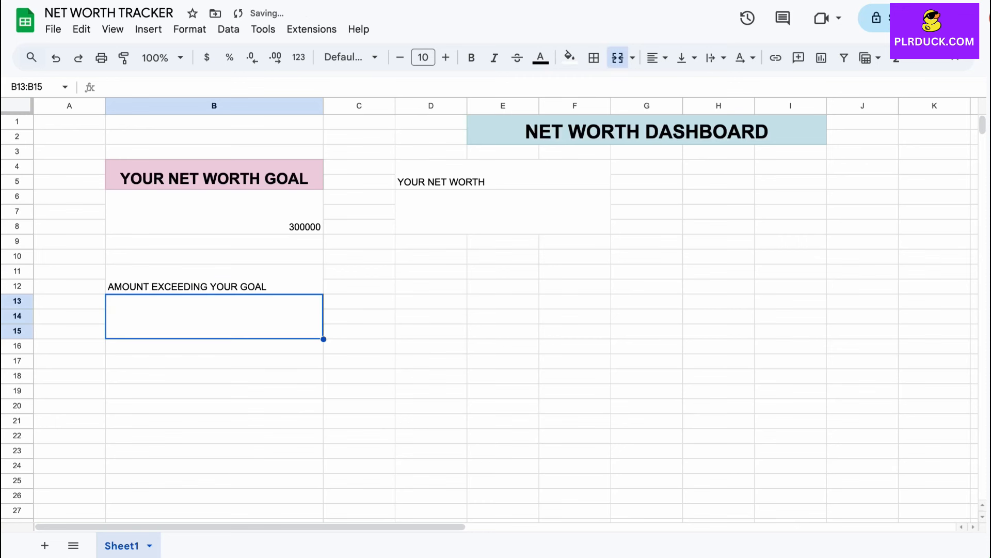
Merge D11:F12 with the label TOTAL GROWTH, and merge D13:F15 beneath it as its value cell.
{"action": "left_click_drag", "start_coordinate": [431, 271], "coordinate": [575, 286]}
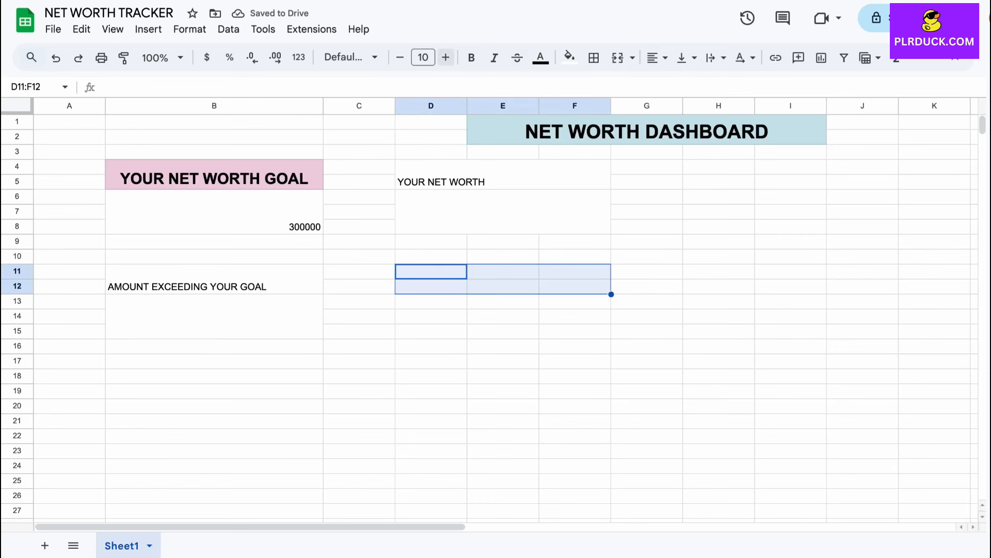
{"action": "left_click", "coordinate": [617, 58]}
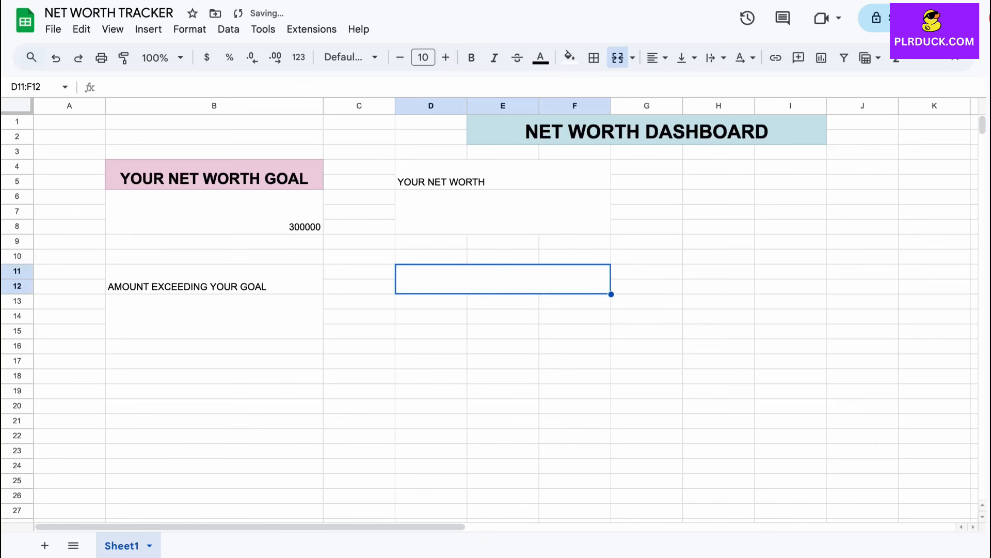
{"action": "type", "text": "TOTAL GROWTH"}
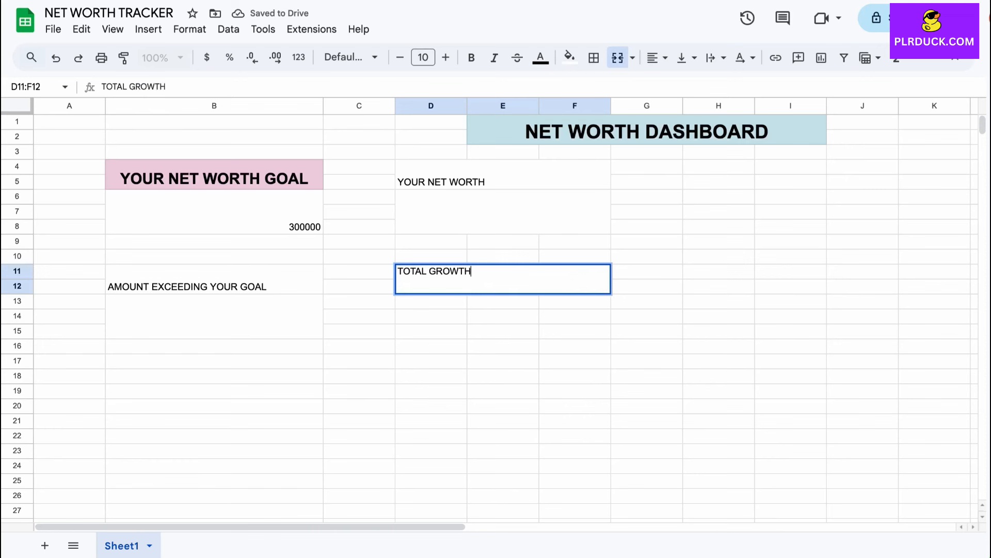
{"action": "left_click_drag", "start_coordinate": [431, 301], "coordinate": [575, 333]}
{"action": "left_click", "coordinate": [617, 58]}
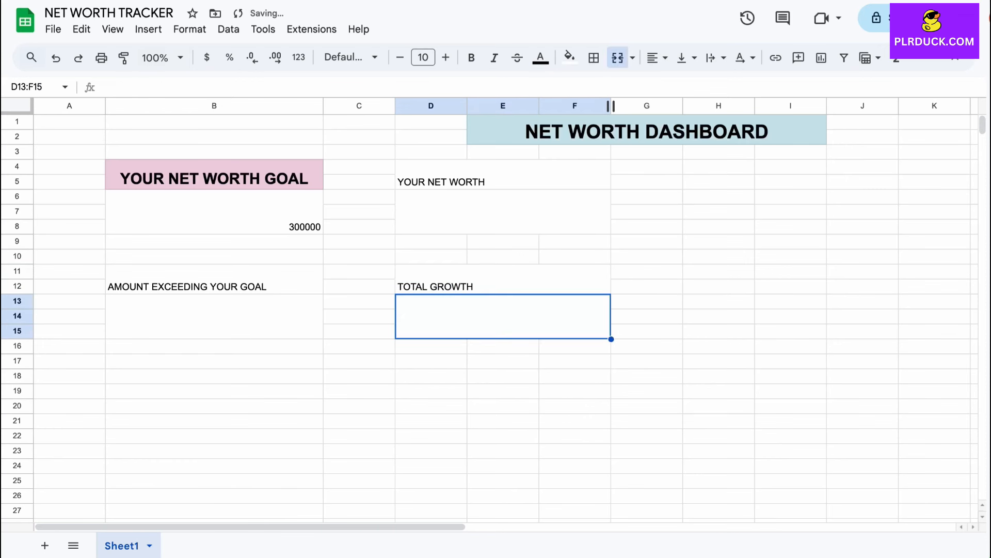
{"action": "left_click", "coordinate": [359, 376]}
{"action": "left_click", "coordinate": [359, 241]}
Set the font size to 16 for the YOUR NET WORTH, TOTAL GROWTH and AMOUNT EXCEEDING YOUR GOAL boxes, including their value cells.
{"action": "left_click", "coordinate": [464, 176]}
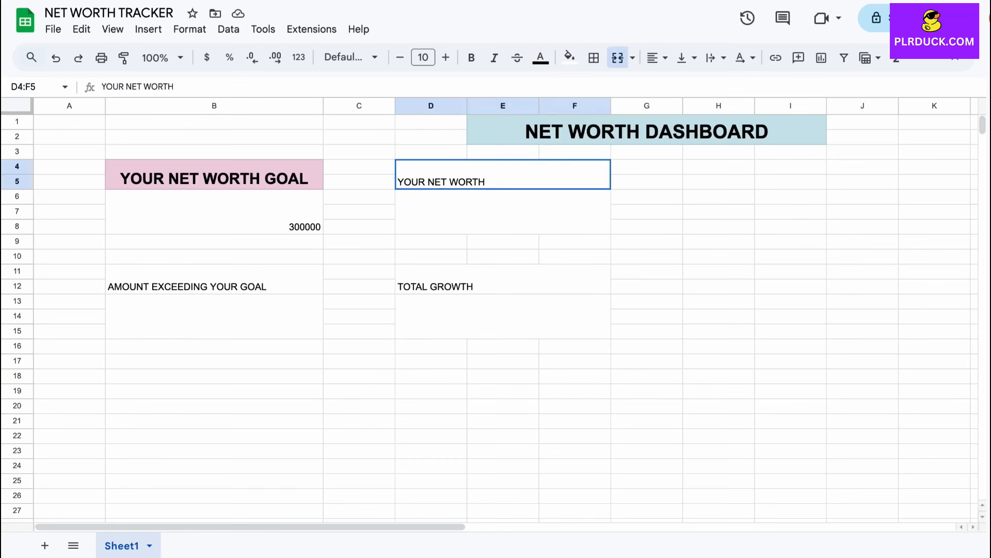
{"action": "left_click", "coordinate": [464, 226], "text": "shift"}
{"action": "left_click", "coordinate": [465, 279], "text": "ctrl"}
{"action": "left_click", "coordinate": [465, 331], "text": "shift"}
{"action": "left_click", "coordinate": [214, 278], "text": "ctrl"}
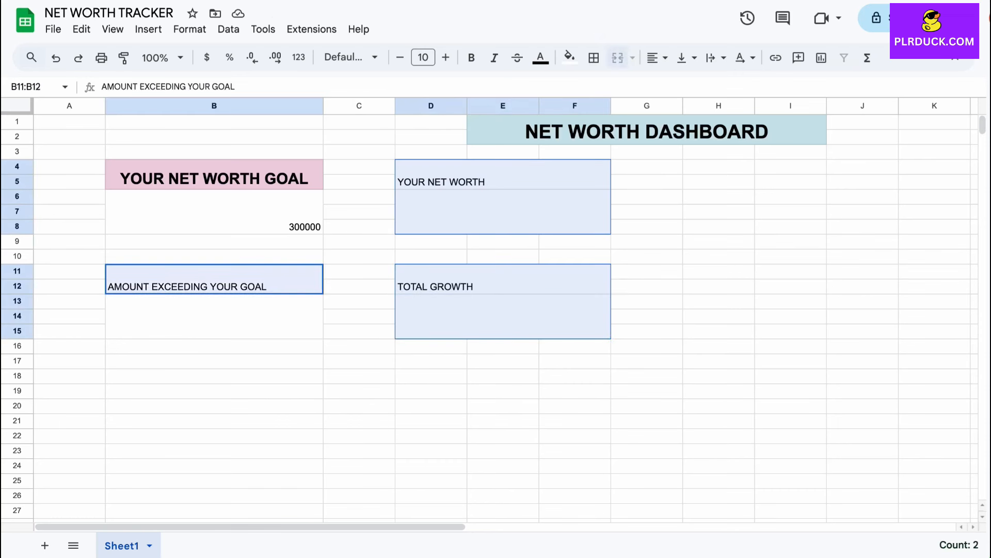
{"action": "left_click", "coordinate": [215, 331], "text": "shift"}
{"action": "left_click", "coordinate": [446, 57]}
{"action": "left_click", "coordinate": [445, 57]}
{"action": "left_click", "coordinate": [445, 57]}
{"action": "left_click", "coordinate": [446, 57]}
{"action": "left_click", "coordinate": [446, 57]}
{"action": "left_click", "coordinate": [446, 57]}
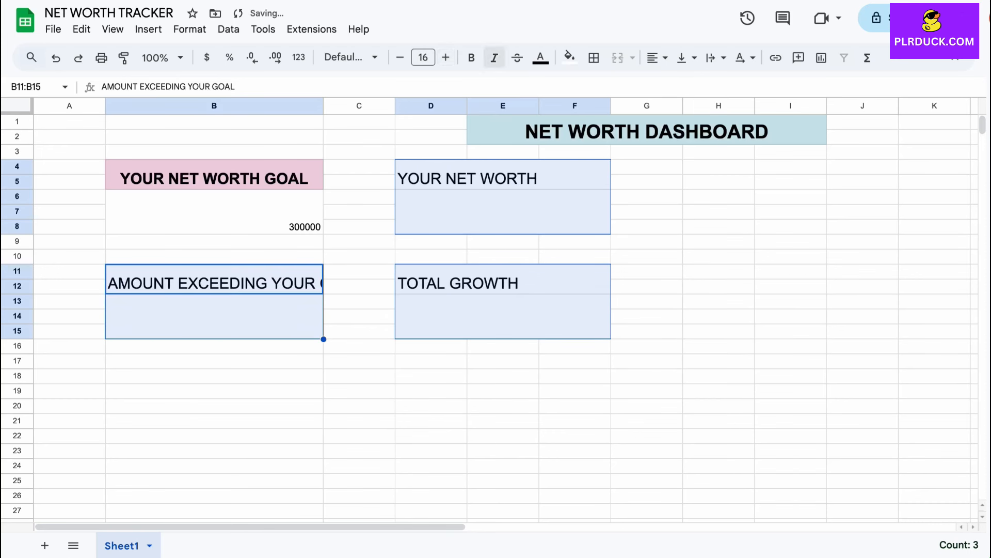
Make the three unfilled dashboard boxes, labels and value cells together, bold and horizontally centred.
{"action": "left_click", "coordinate": [471, 58]}
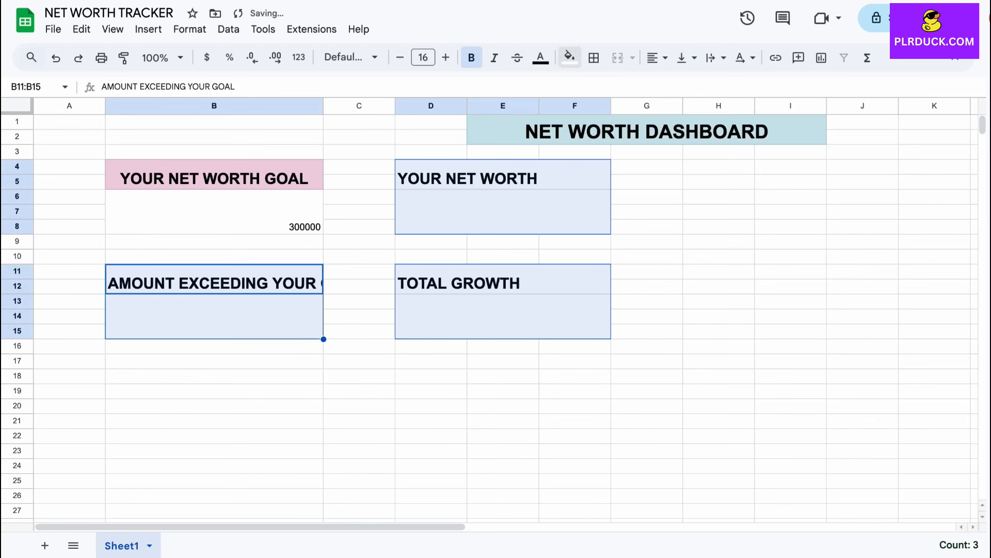
{"action": "left_click", "coordinate": [656, 58]}
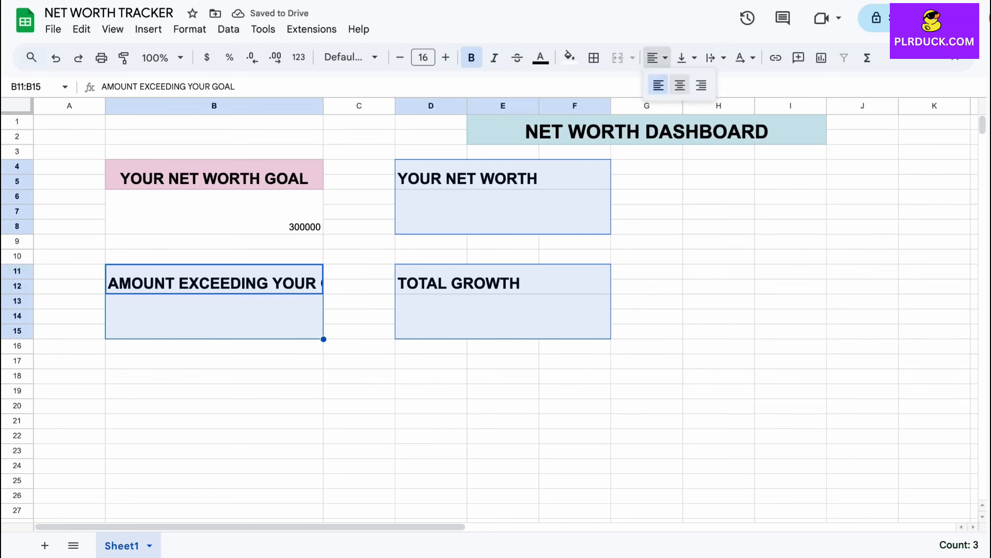
{"action": "left_click", "coordinate": [680, 85]}
{"action": "left_click", "coordinate": [360, 361]}
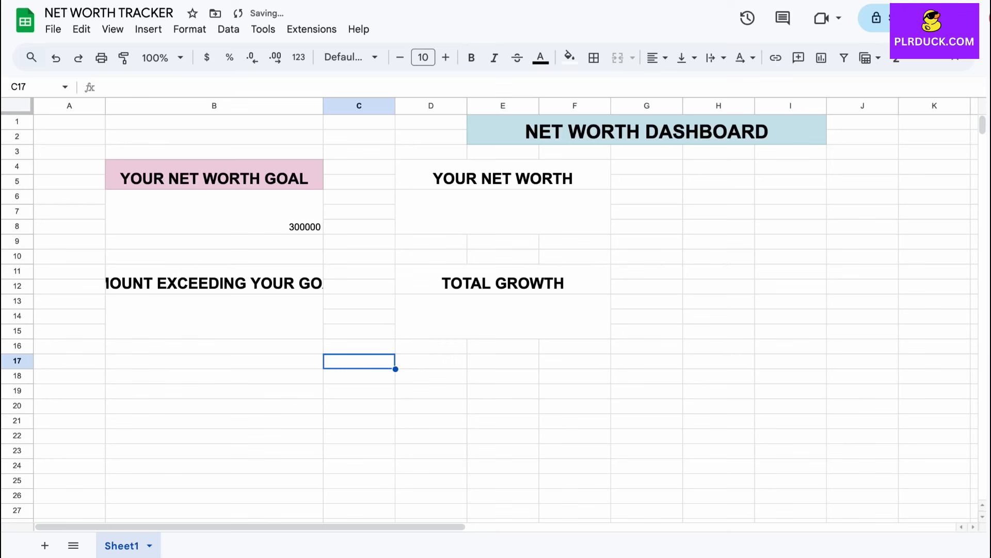
Reduce the AMOUNT EXCEEDING YOUR GOAL label to font size 13 so it fits its cell.
{"action": "left_click", "coordinate": [214, 279]}
{"action": "left_click", "coordinate": [400, 58]}
{"action": "left_click", "coordinate": [400, 57]}
{"action": "left_click", "coordinate": [400, 57]}
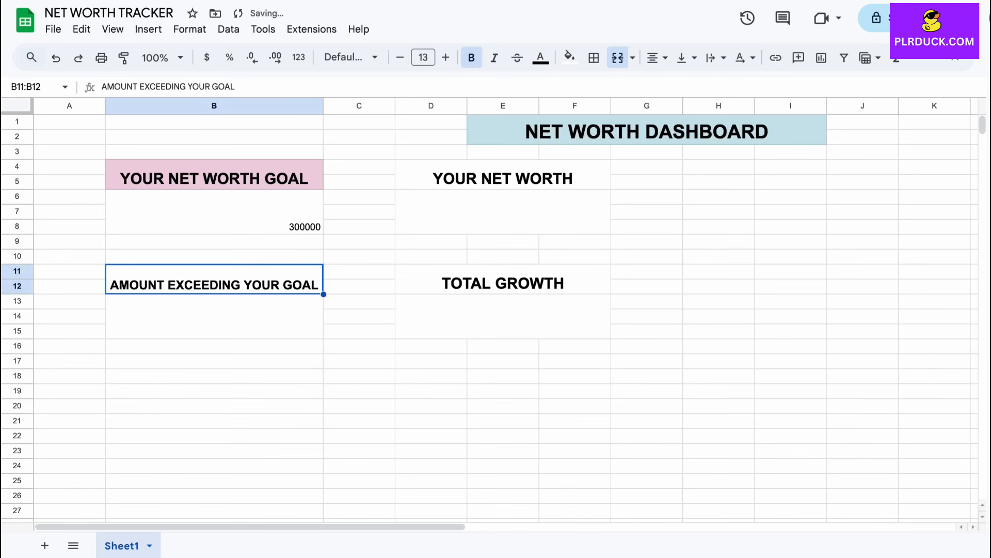
{"action": "left_click", "coordinate": [357, 226]}
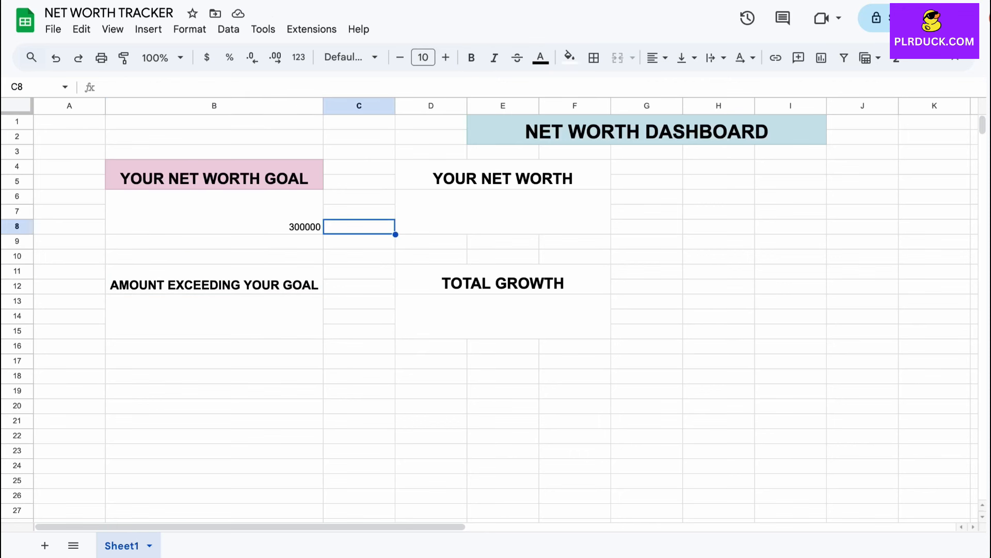
Apply currency formatting to the value cells beneath all four dashboard labels.
{"action": "left_click", "coordinate": [214, 212]}
{"action": "left_click", "coordinate": [503, 211], "text": "super"}
{"action": "left_click", "coordinate": [503, 316], "text": "super"}
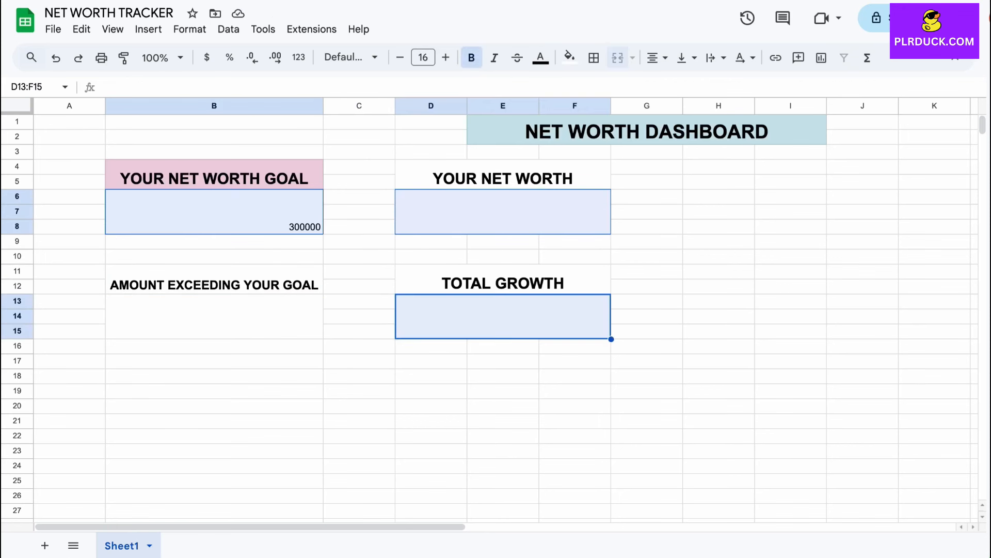
{"action": "left_click", "coordinate": [214, 316], "text": "super"}
{"action": "left_click", "coordinate": [207, 57]}
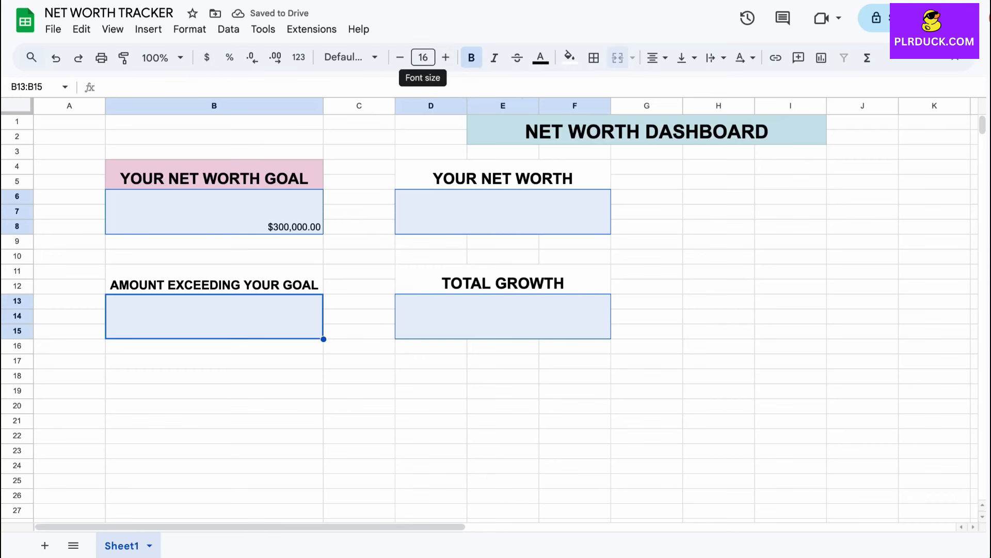
Set the four dashboard value cells to font size 24 and centre them horizontally.
{"action": "left_click", "coordinate": [446, 57]}
{"action": "left_click", "coordinate": [446, 57]}
{"action": "left_click", "coordinate": [446, 56]}
{"action": "left_click", "coordinate": [446, 56]}
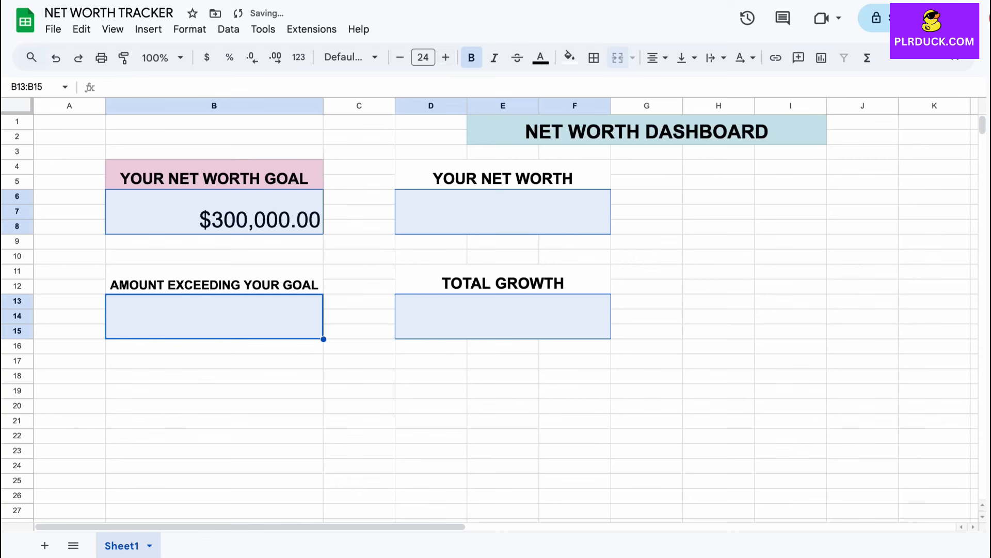
{"action": "left_click", "coordinate": [655, 58]}
{"action": "left_click", "coordinate": [680, 84]}
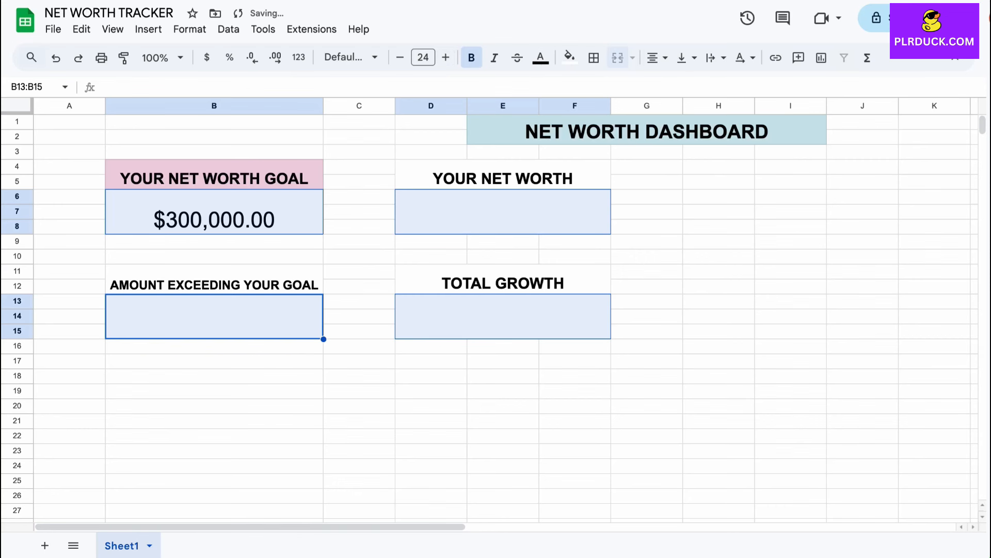
{"action": "left_click", "coordinate": [359, 256]}
Fill the YOUR NET WORTH label with the custom light blue and the AMOUNT EXCEEDING YOUR GOAL label with the custom light purple.
{"action": "left_click", "coordinate": [503, 175]}
{"action": "left_click", "coordinate": [570, 57]}
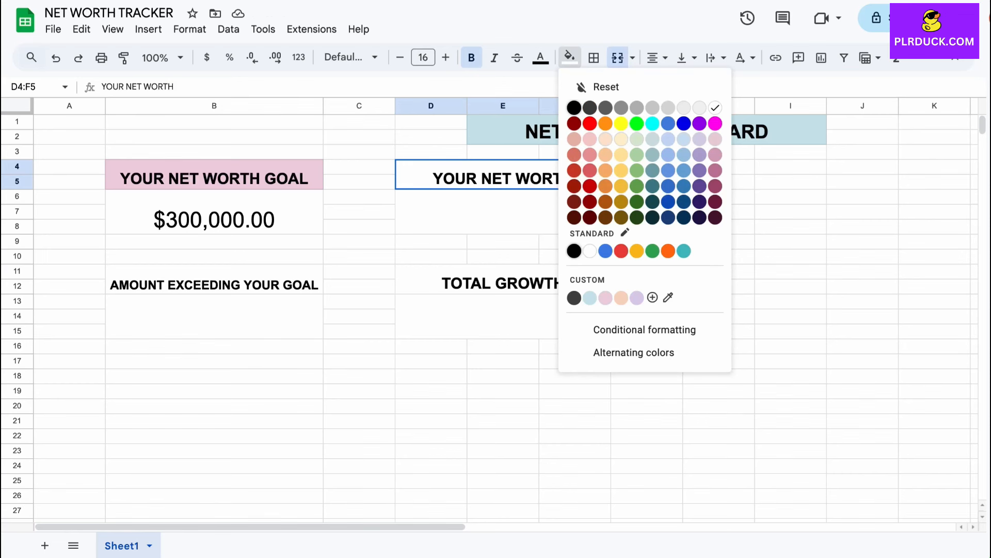
{"action": "left_click", "coordinate": [590, 297]}
{"action": "left_click", "coordinate": [214, 279]}
{"action": "left_click", "coordinate": [570, 57]}
{"action": "left_click", "coordinate": [606, 298]}
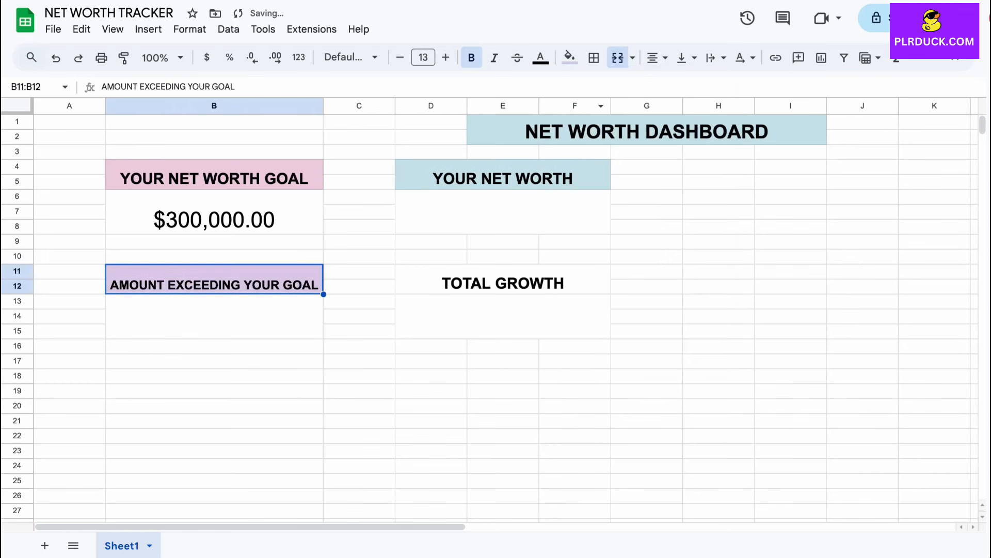
Fill the TOTAL GROWTH label with the custom peach colour.
{"action": "left_click", "coordinate": [503, 279]}
{"action": "left_click", "coordinate": [569, 57]}
{"action": "left_click", "coordinate": [621, 298]}
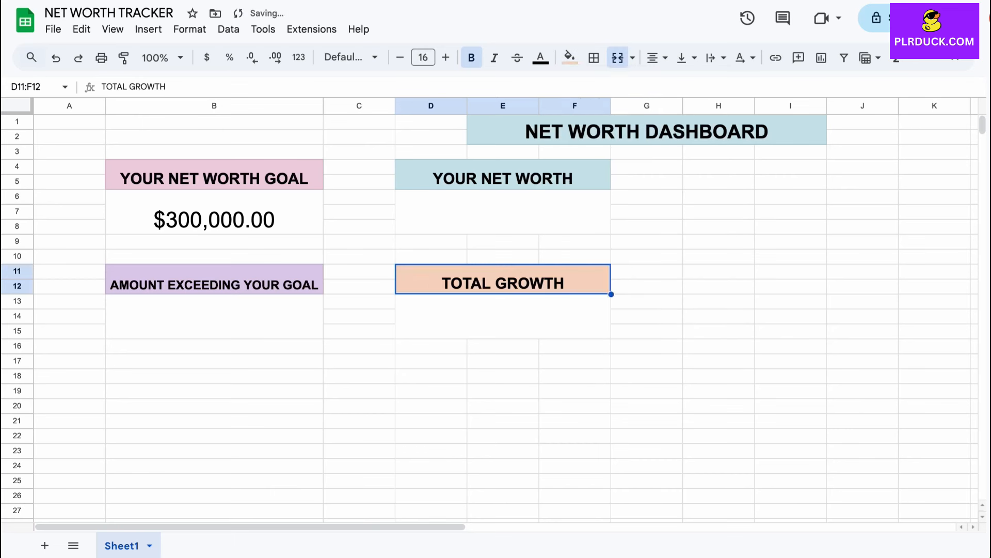
{"action": "left_click", "coordinate": [214, 405]}
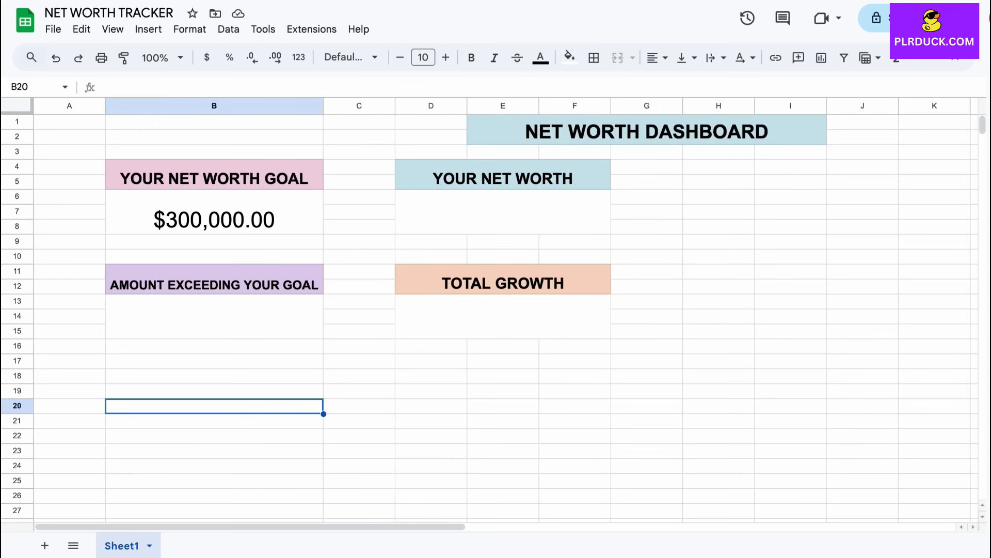
Enter the table headings MONTH, TOTAL ASSETS, TOTAL LIABILITIES and NET WORTH in B19, C19, D19 and F19.
{"action": "scroll", "coordinate": [489, 318], "scroll_direction": "down", "scroll_amount": 1}
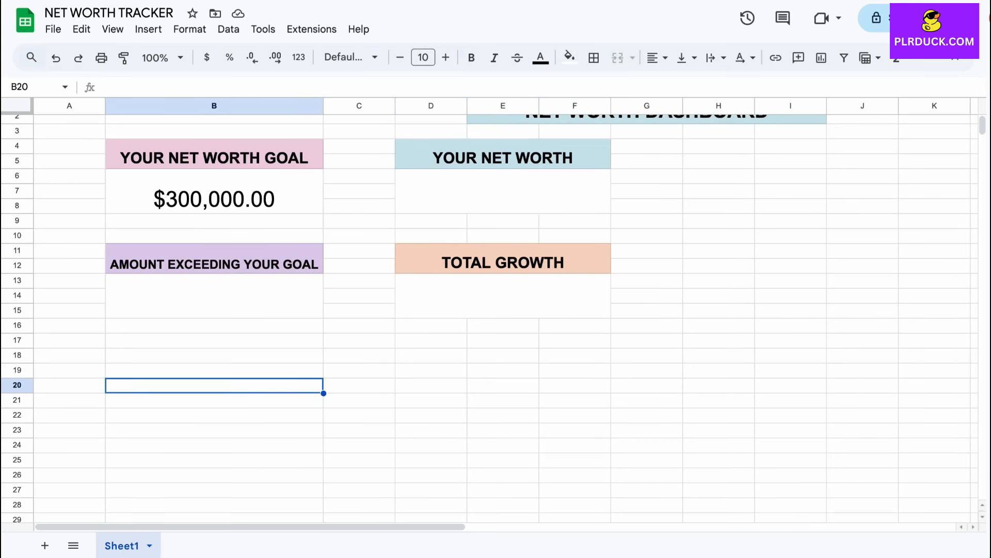
{"action": "scroll", "coordinate": [489, 318], "scroll_direction": "down", "scroll_amount": 2}
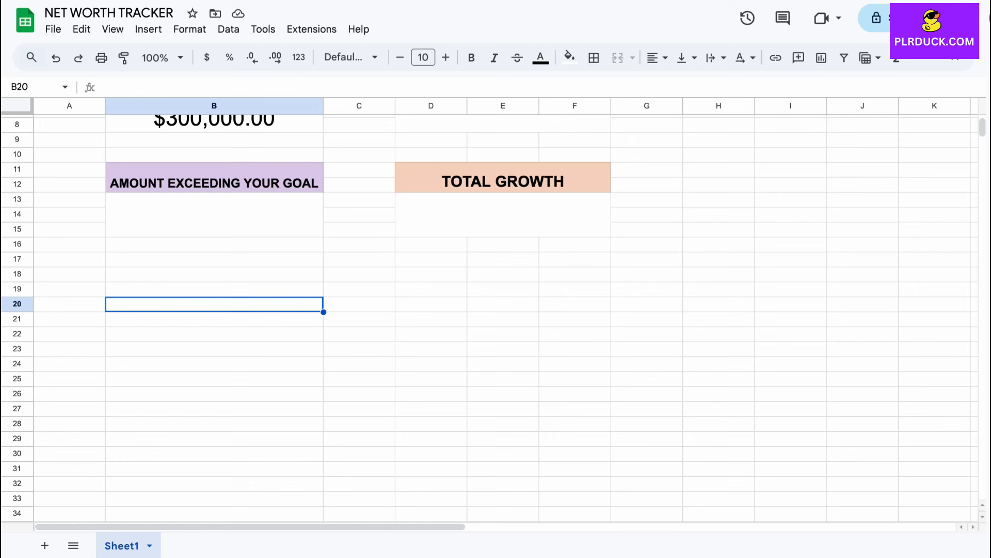
{"action": "double_click", "coordinate": [214, 289]}
{"action": "type", "text": "MONTH"}
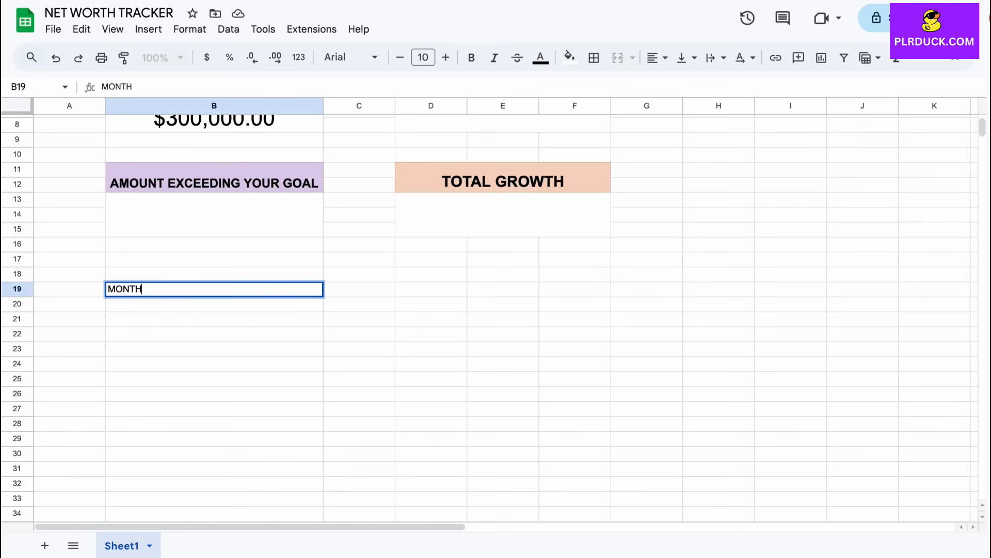
{"action": "key", "text": "Tab"}
{"action": "type", "text": "TOTAL ASSETS"}
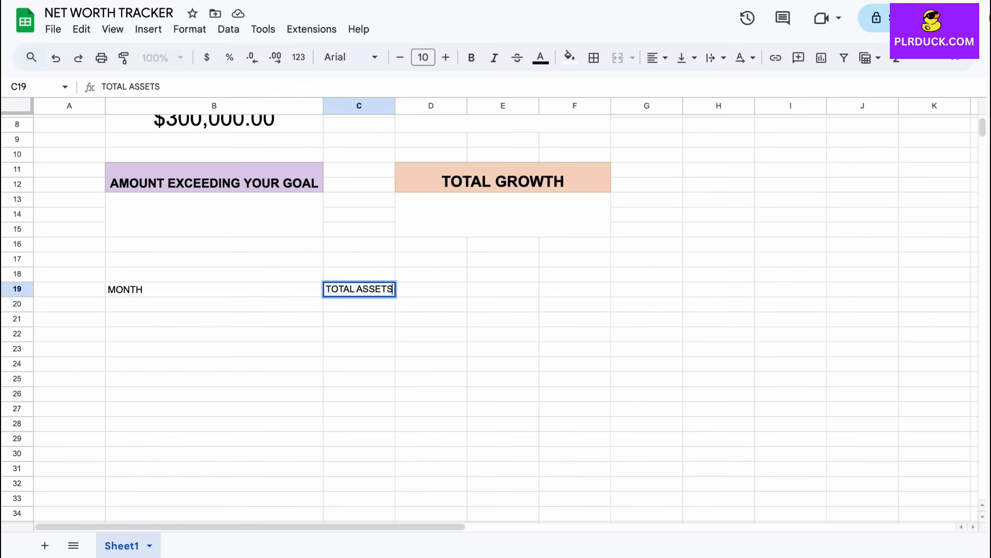
{"action": "key", "text": "Tab"}
{"action": "type", "text": "TOT"}
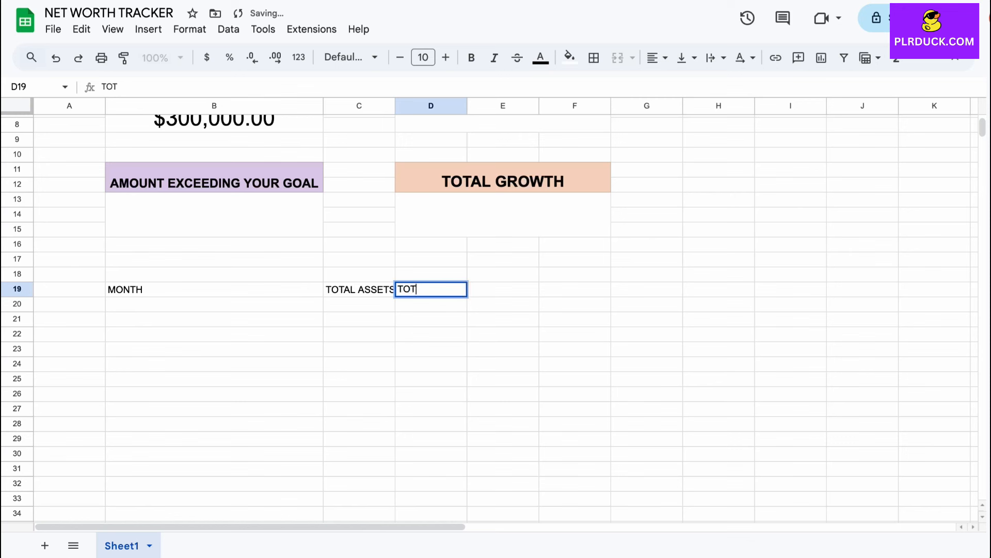
{"action": "type", "text": "AL LIA"}
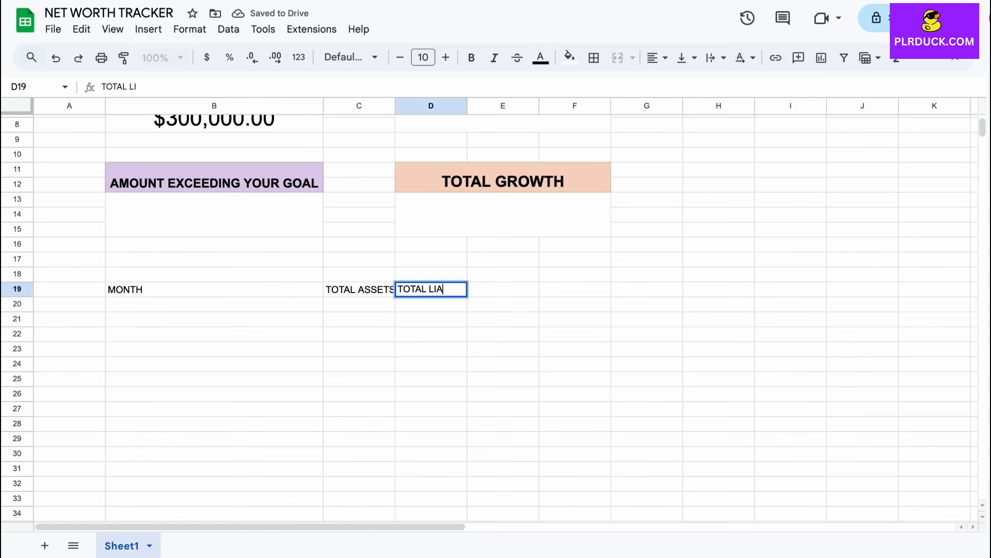
{"action": "type", "text": "BILITIES"}
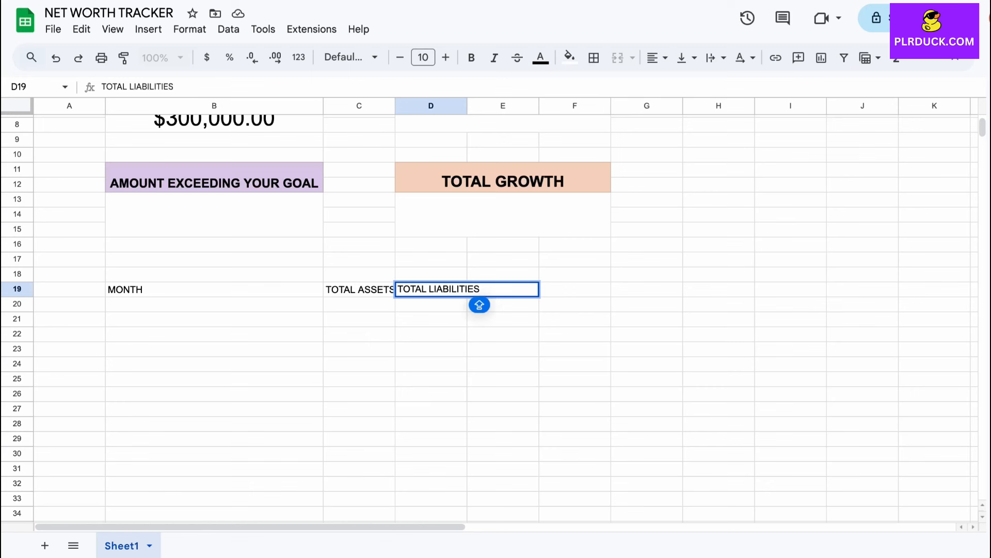
{"action": "key", "text": "Tab"}
{"action": "type", "text": "NET WO"}
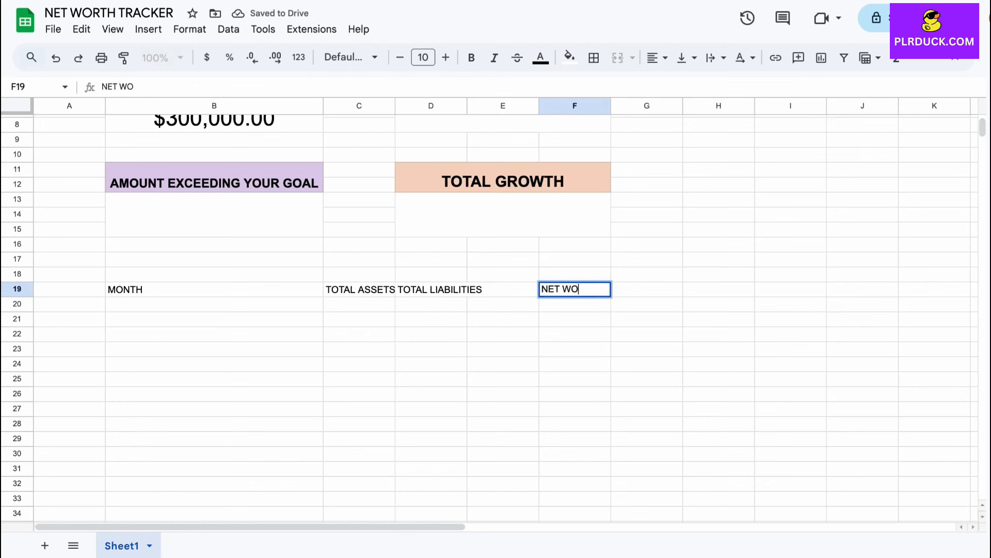
{"action": "type", "text": "RTH"}
{"action": "left_click", "coordinate": [431, 394]}
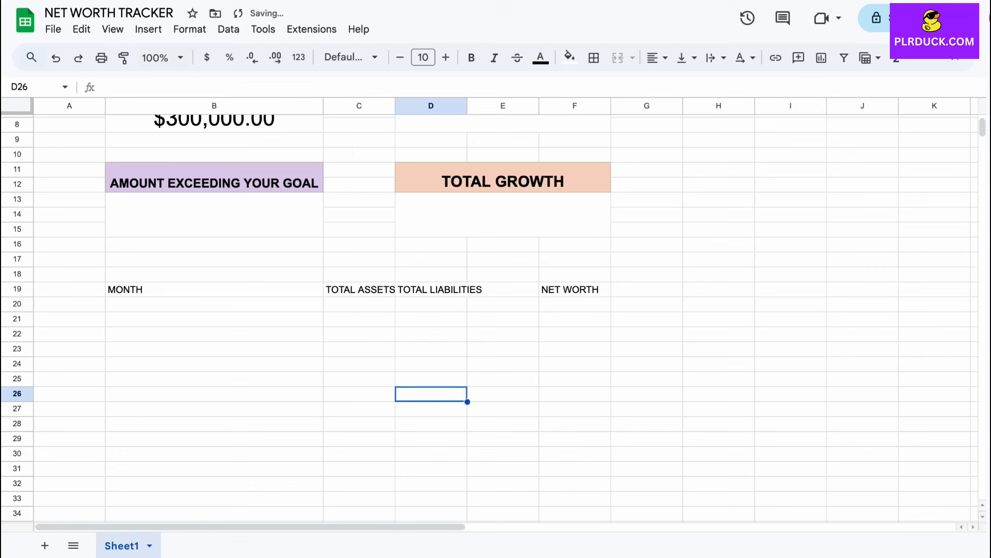
Enter START in B20 and JAN in B21, and autofill the month names from B21 down to B34.
{"action": "left_click", "coordinate": [214, 304]}
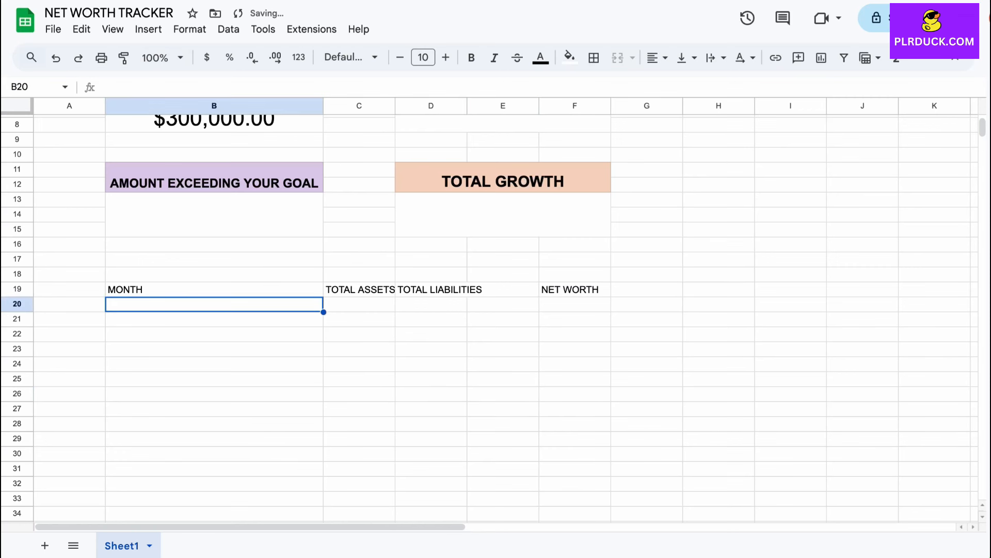
{"action": "type", "text": "START"}
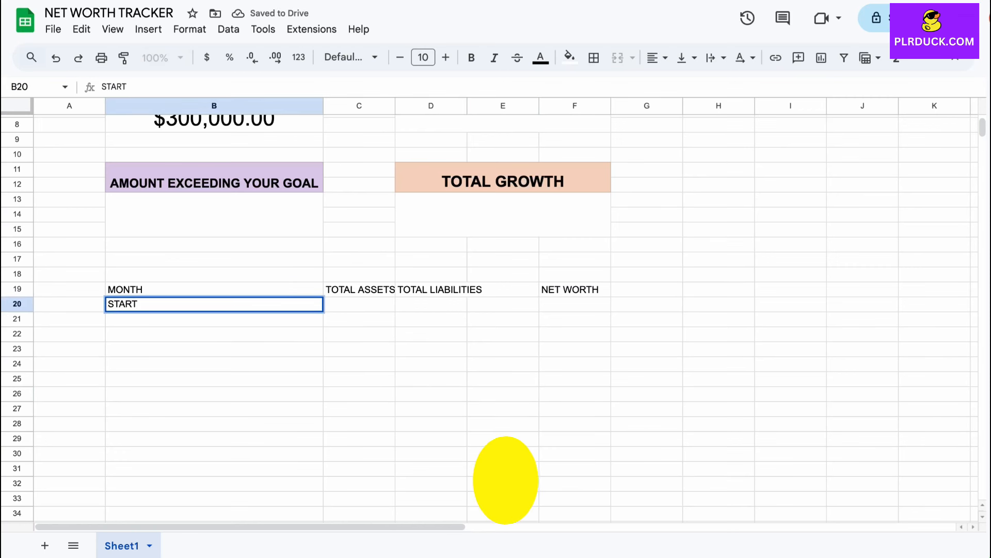
{"action": "key", "text": "Return"}
{"action": "type", "text": "JAN"}
{"action": "key", "text": "Return"}
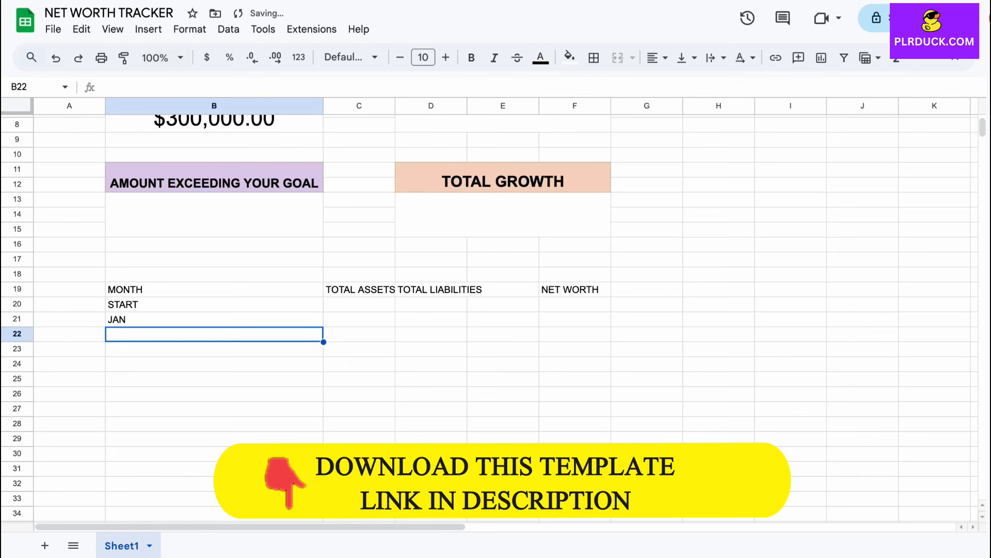
{"action": "left_click", "coordinate": [215, 319]}
{"action": "left_click_drag", "start_coordinate": [323, 327], "coordinate": [323, 514]}
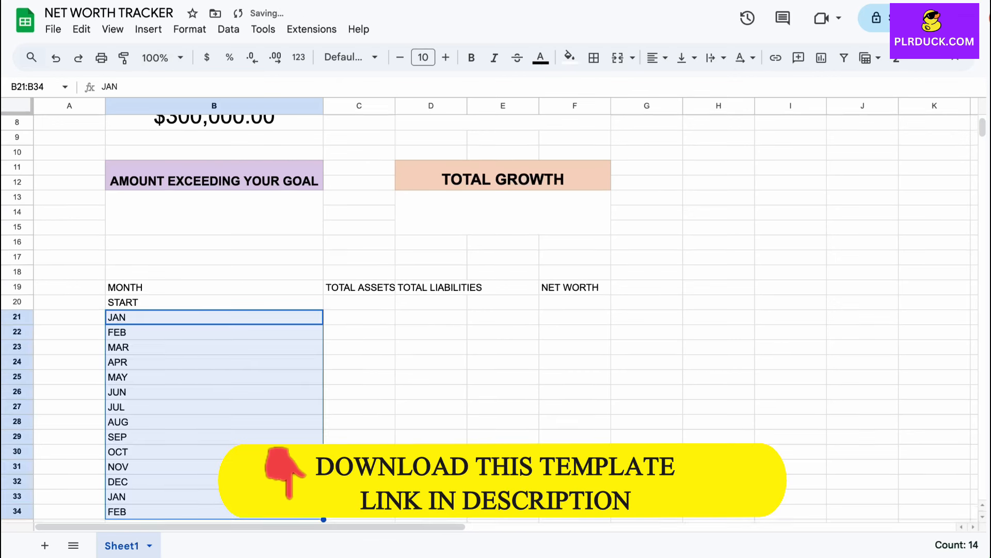
Clear the surplus months in B33:B34 and enter GROWTH in B33 below DEC.
{"action": "scroll", "coordinate": [496, 310], "scroll_direction": "down", "scroll_amount": 3}
{"action": "left_click_drag", "start_coordinate": [214, 405], "coordinate": [214, 420]}
{"action": "key", "text": "Delete"}
{"action": "left_click", "coordinate": [215, 405]}
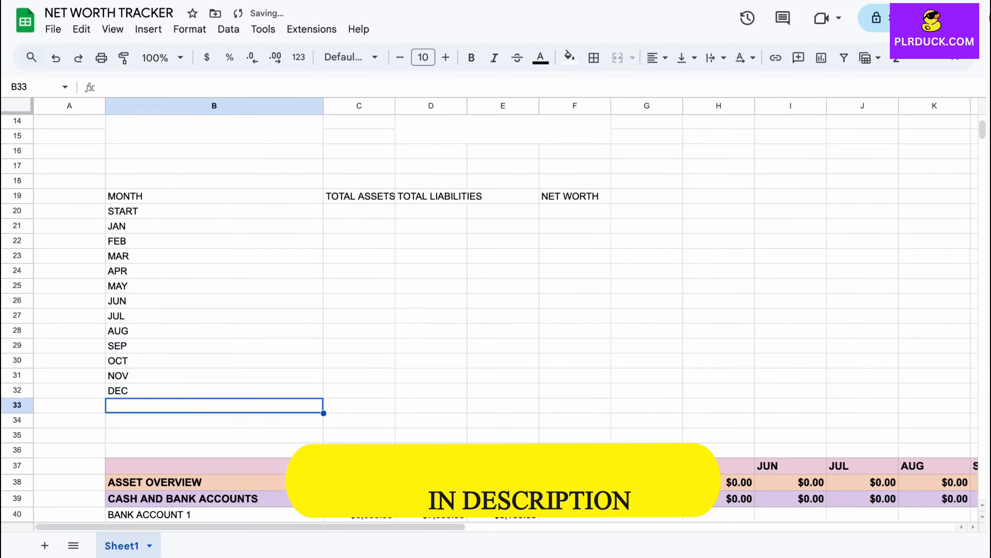
{"action": "type", "text": "GROWTH"}
{"action": "left_click", "coordinate": [431, 316]}
Merge the TOTAL LIABILITIES cells D19:E33 horizontally, row by row.
{"action": "left_click", "coordinate": [465, 197]}
{"action": "left_click_drag", "start_coordinate": [464, 197], "coordinate": [503, 405]}
{"action": "left_click", "coordinate": [633, 57]}
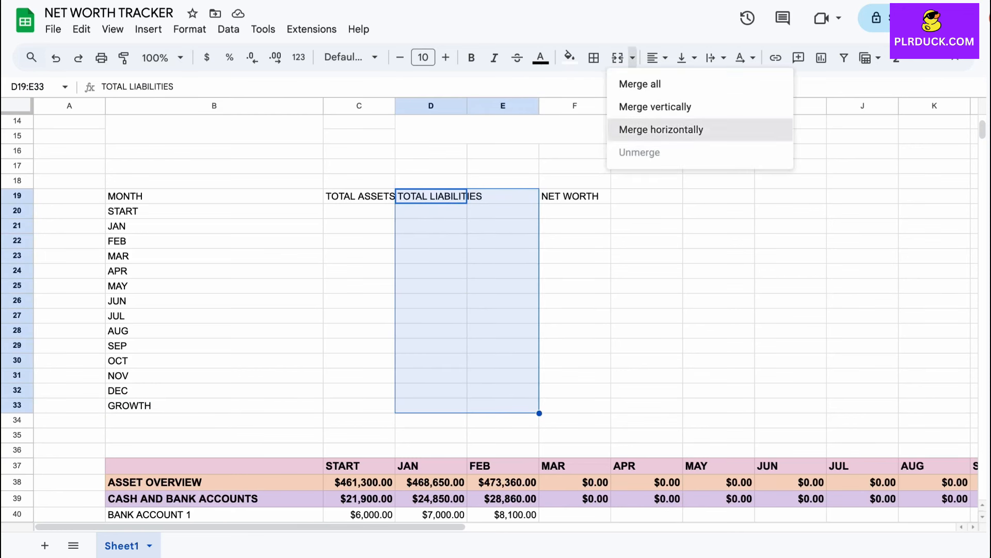
{"action": "left_click", "coordinate": [661, 129]}
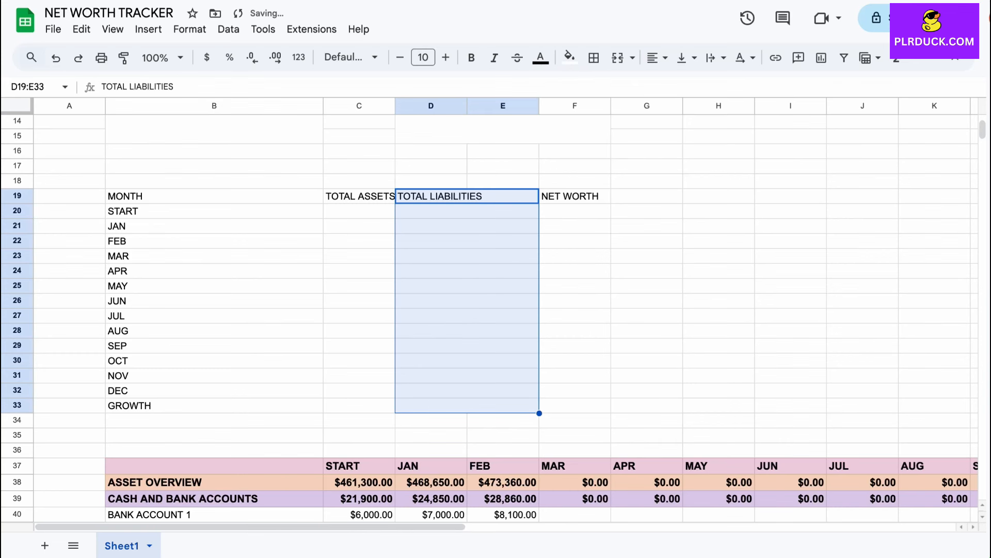
Format the header row B19:F19 and the month column B19:B33 as bold, font size 11 and horizontally centred.
{"action": "left_click_drag", "start_coordinate": [215, 196], "coordinate": [575, 195]}
{"action": "left_click_drag", "start_coordinate": [214, 196], "coordinate": [214, 406]}
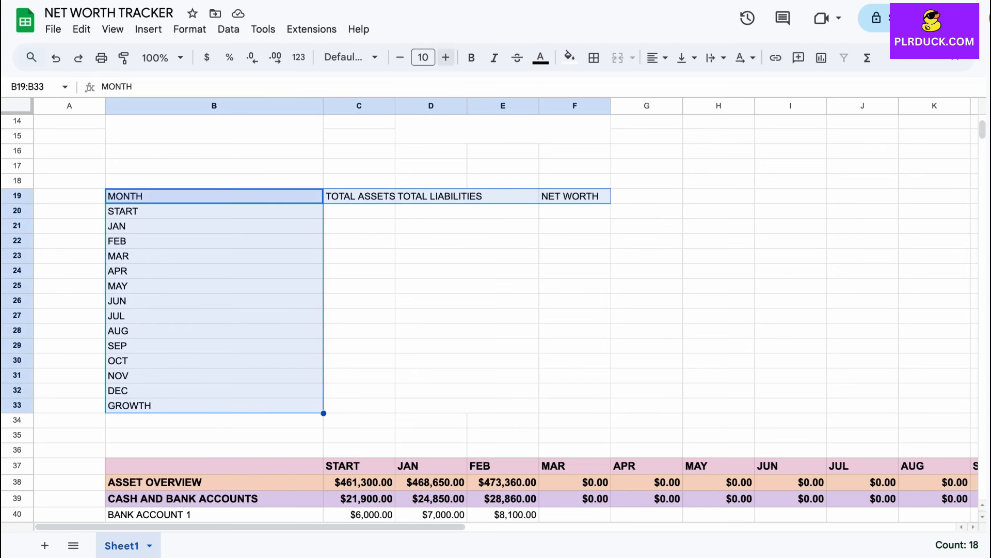
{"action": "left_click", "coordinate": [446, 58]}
{"action": "left_click", "coordinate": [471, 57]}
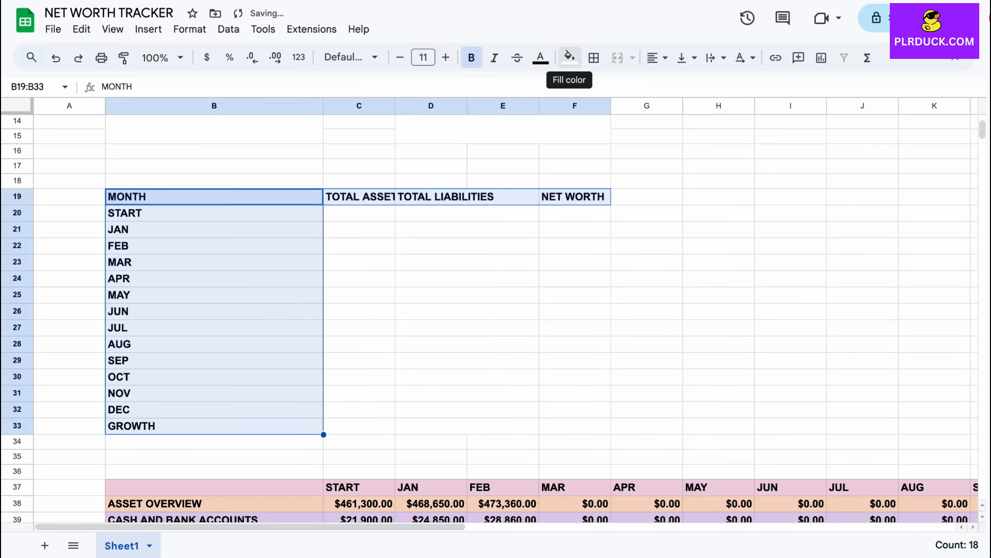
{"action": "left_click", "coordinate": [654, 57]}
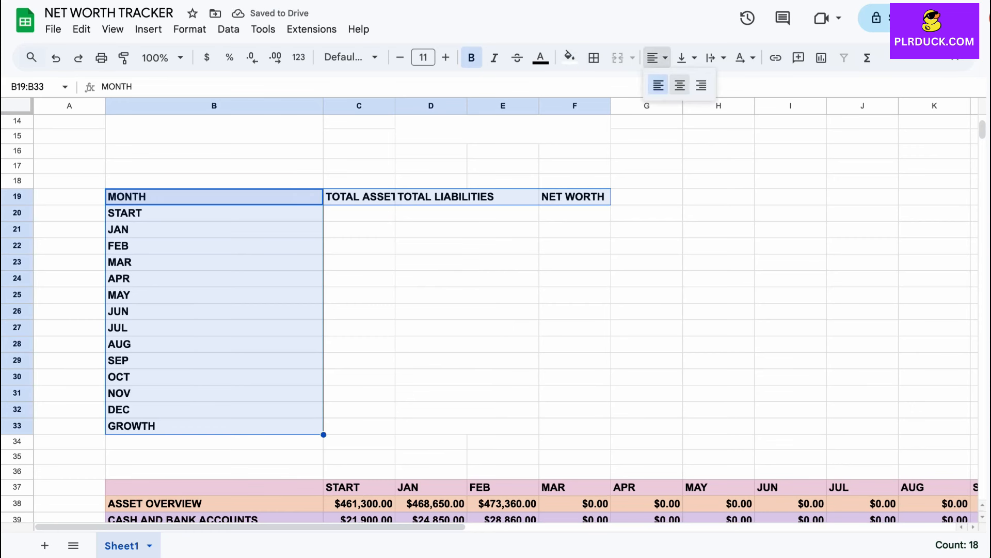
{"action": "left_click", "coordinate": [682, 86]}
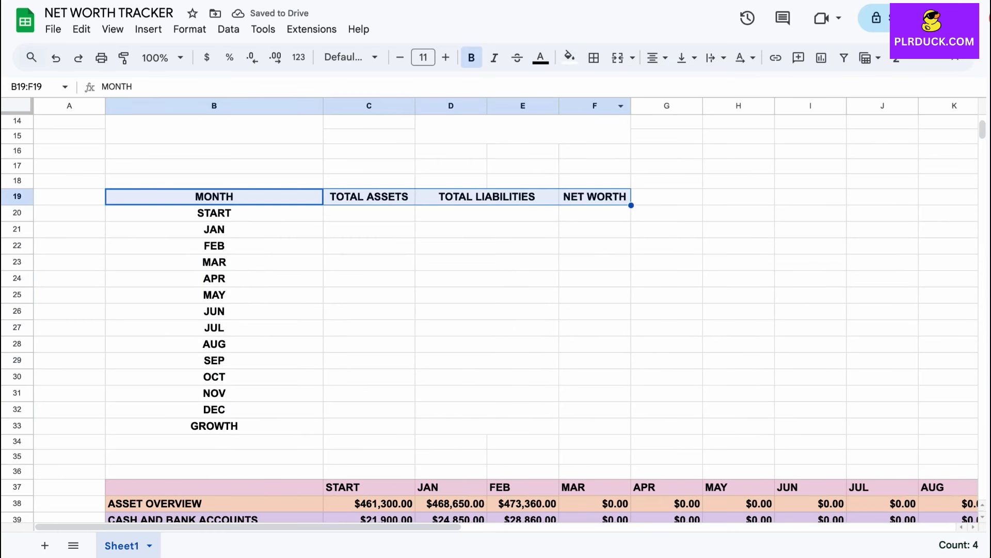
Fill the header row B19:F19 with the custom light purple.
{"action": "left_click", "coordinate": [569, 57]}
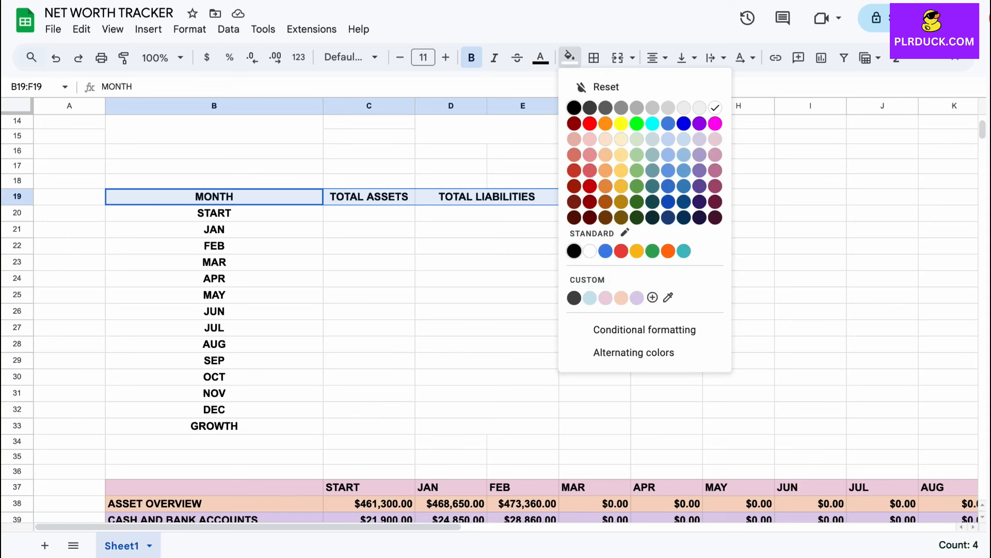
{"action": "left_click", "coordinate": [700, 169]}
{"action": "left_click", "coordinate": [369, 311]}
Begin an INDEX formula in C20 that takes the ASSET OVERVIEW row C38:P38 as its reference range.
{"action": "scroll", "coordinate": [369, 311], "scroll_direction": "down", "scroll_amount": 1}
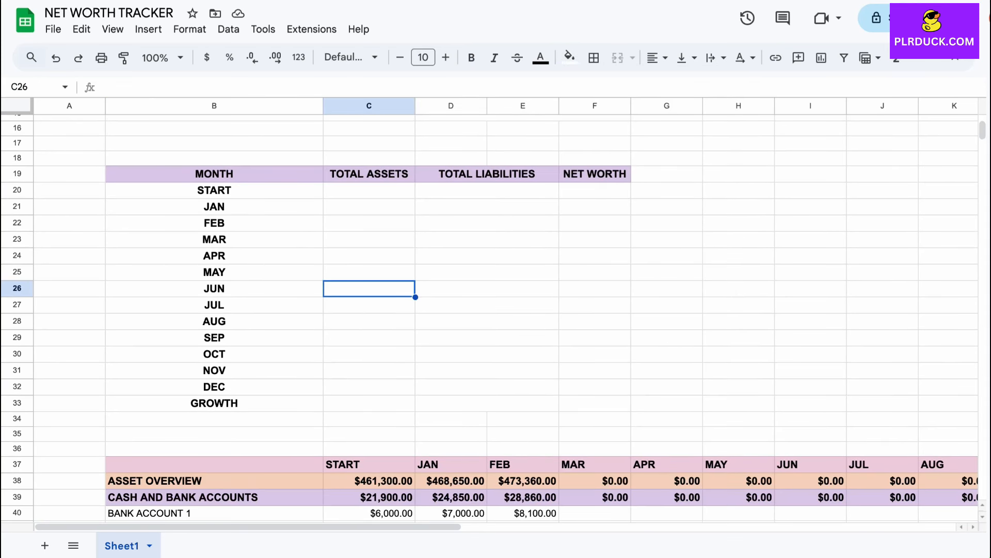
{"action": "scroll", "coordinate": [495, 310], "scroll_direction": "down", "scroll_amount": 2}
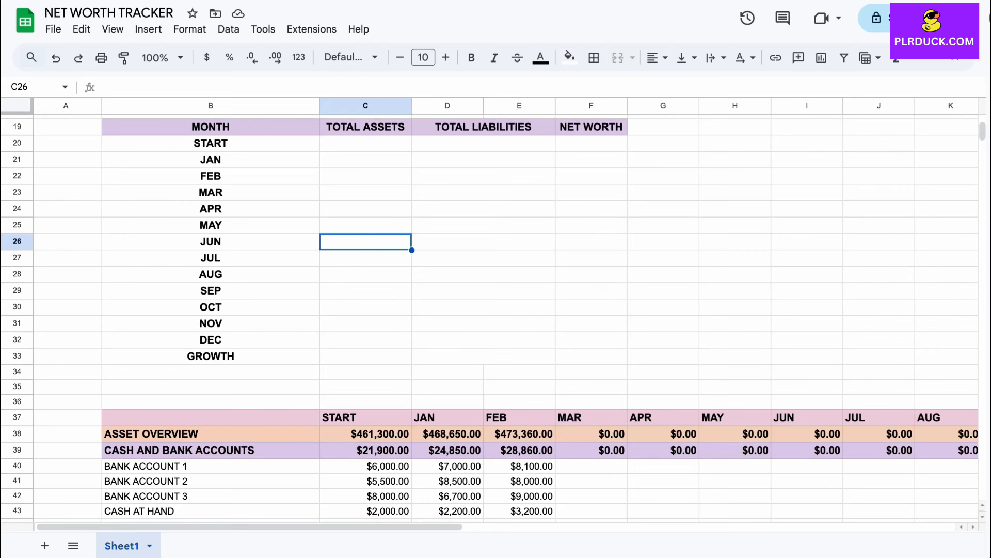
{"action": "left_click", "coordinate": [366, 434]}
{"action": "scroll", "coordinate": [326, 214], "scroll_direction": "up", "scroll_amount": 3}
{"action": "left_click", "coordinate": [330, 201]}
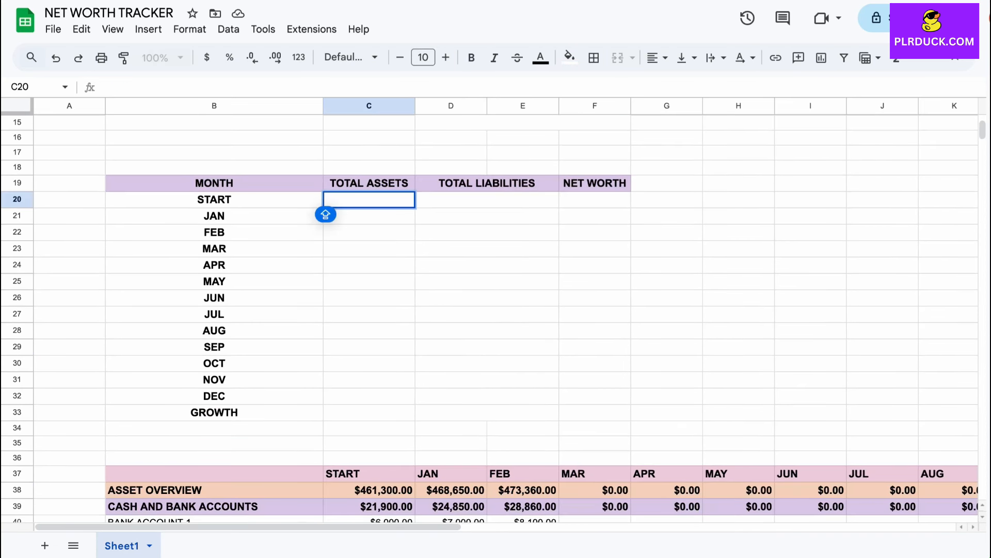
{"action": "type", "text": "=IN"}
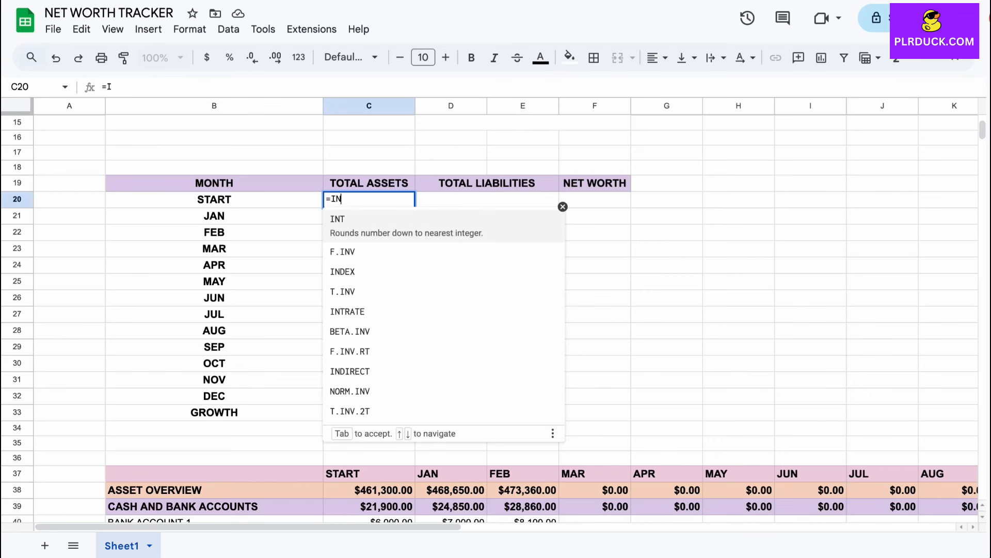
{"action": "type", "text": "DEX("}
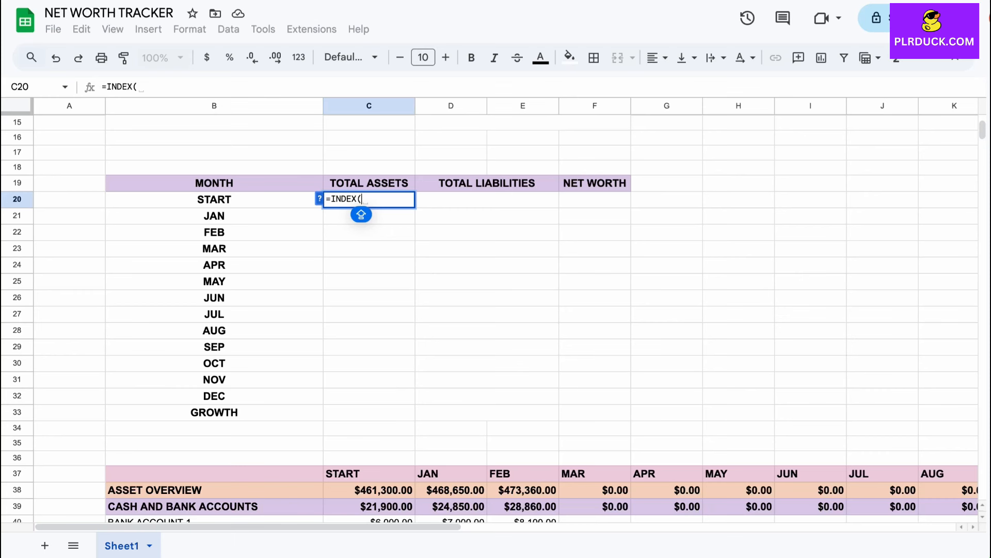
{"action": "left_click_drag", "start_coordinate": [369, 491], "coordinate": [667, 490]}
{"action": "key", "text": "shift+Right"}
{"action": "key", "text": "shift+Right"}
{"action": "key", "text": "shift+Right"}
{"action": "key", "text": "shift+Right"}
{"action": "key", "text": "shift+Right"}
{"action": "key", "text": "shift+Right"}
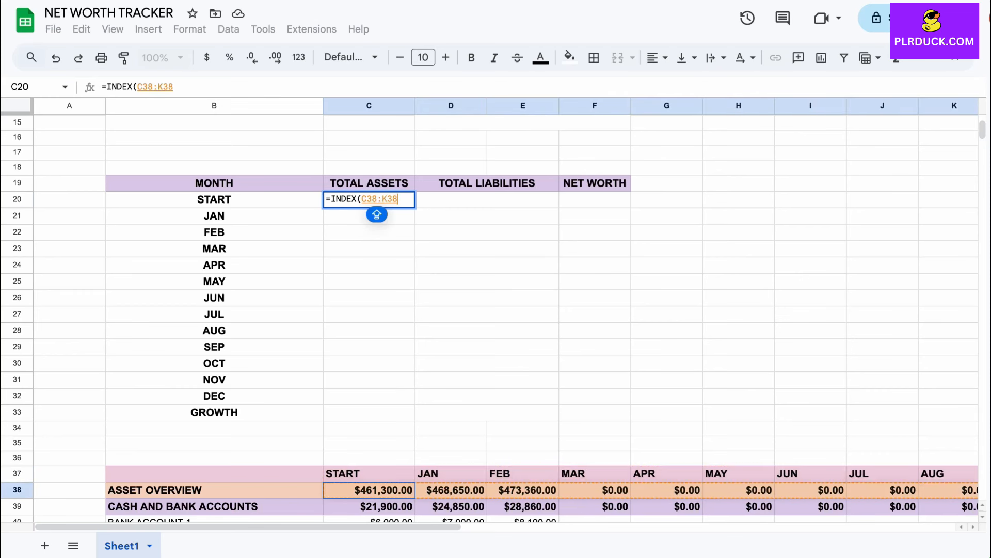
{"action": "key", "text": "shift+Right"}
{"action": "key", "text": "shift+Right"}
{"action": "key", "text": "shift+Right"}
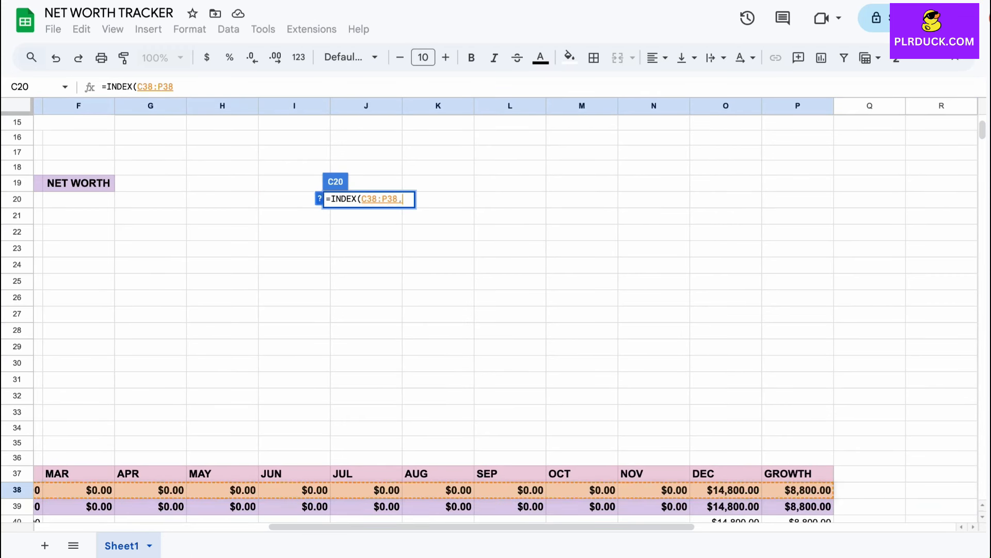
Add a MATCH function to the C20 INDEX formula, with the START month cell B20 as its search key.
{"action": "type", "text": ","}
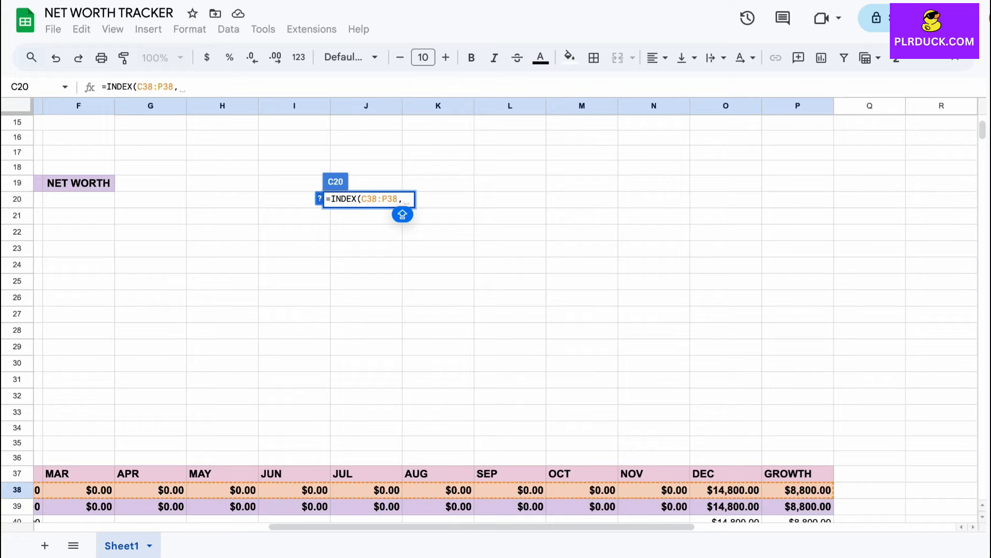
{"action": "type", "text": "MATCH"}
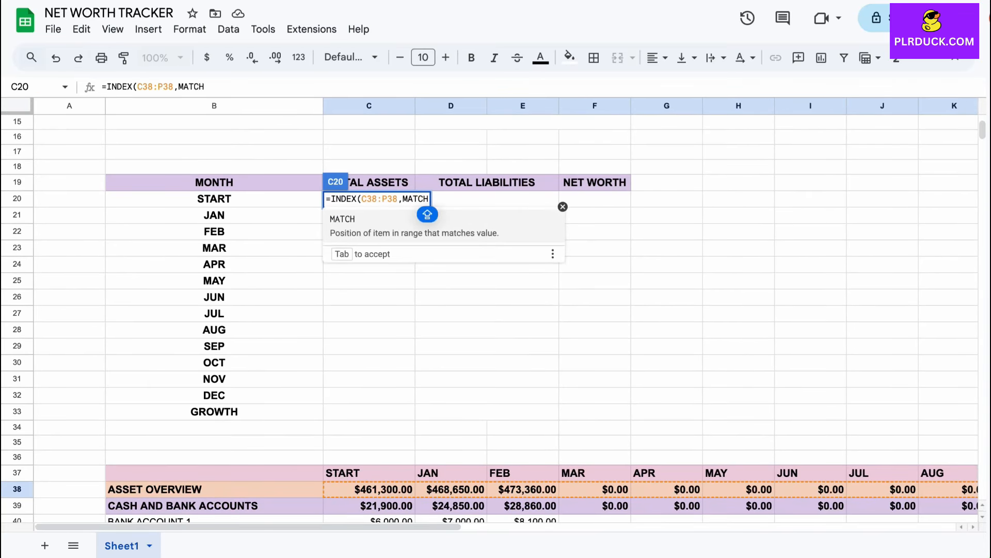
{"action": "type", "text": "("}
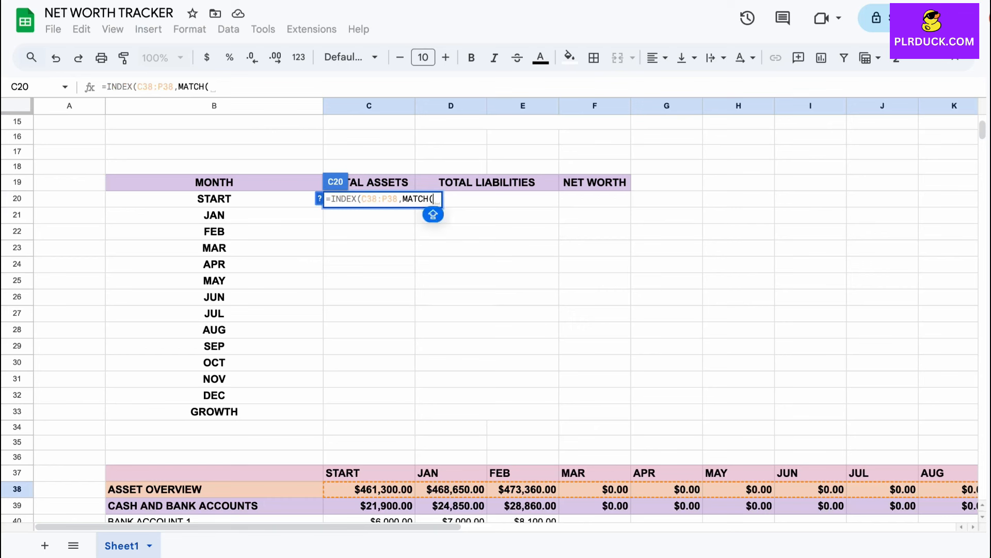
{"action": "left_click", "coordinate": [214, 199]}
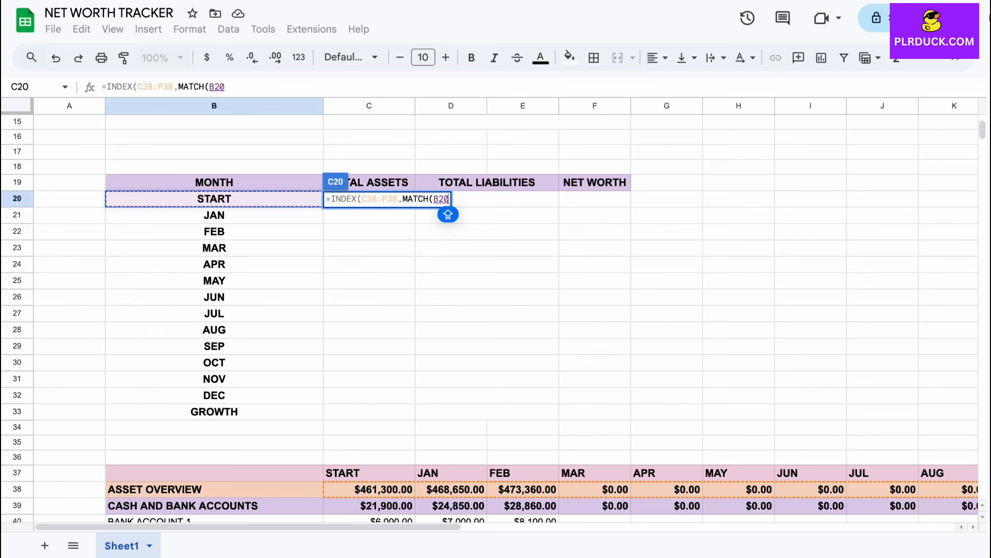
{"action": "type", "text": ","}
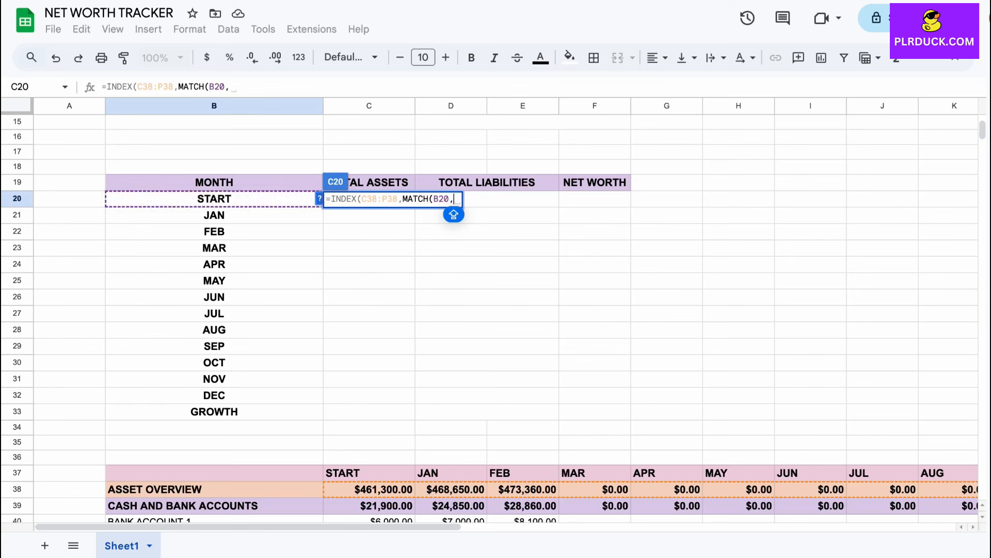
Complete the C20 formula with C37:P37 as the MATCH range and 0 as the search type, and check it against C38.
{"action": "left_click_drag", "start_coordinate": [369, 473], "coordinate": [942, 473]}
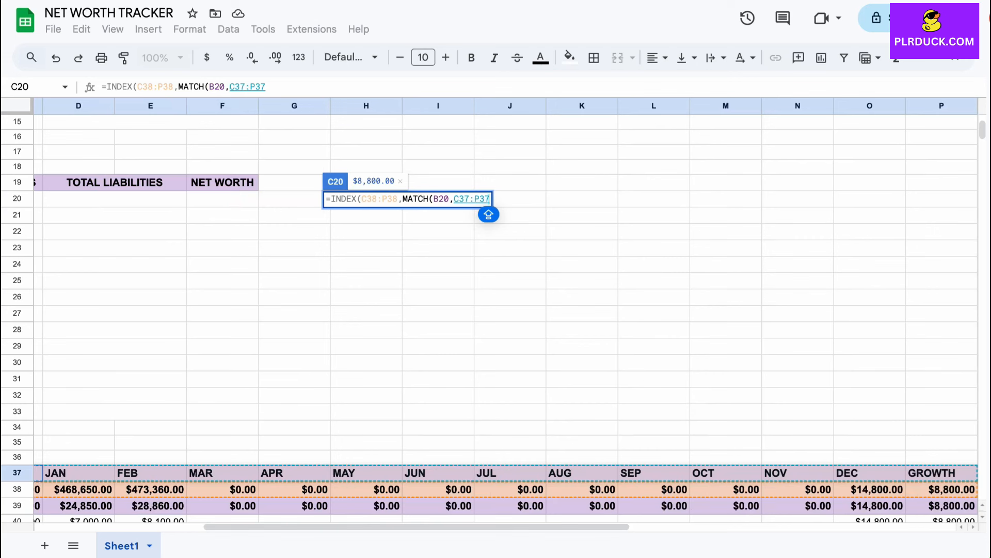
{"action": "type", "text": ", "}
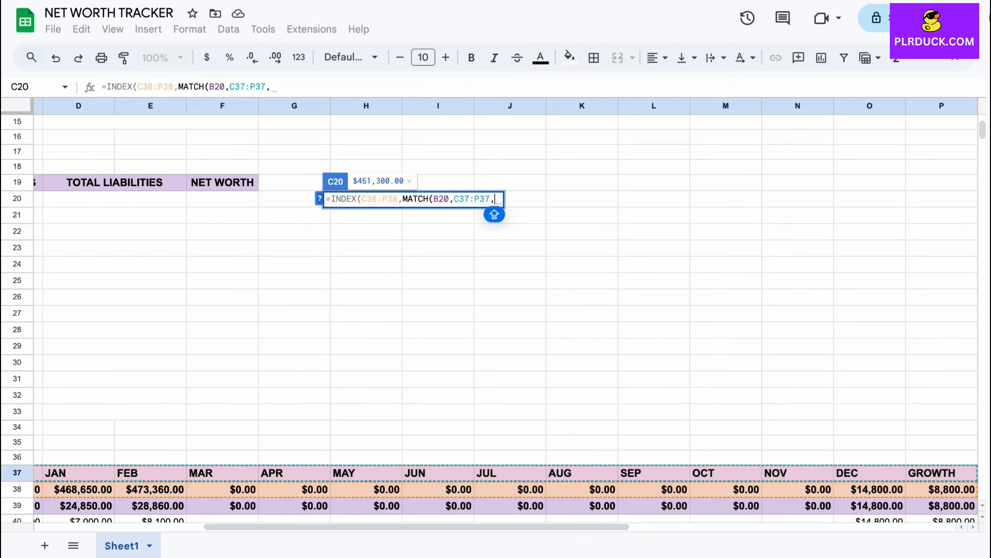
{"action": "type", "text": "0"}
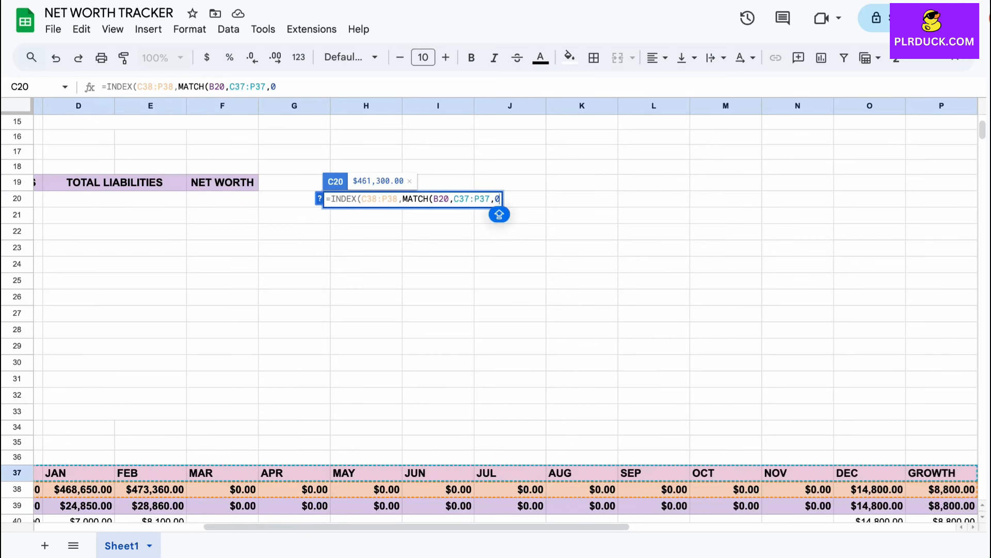
{"action": "scroll", "coordinate": [506, 318], "scroll_direction": "left", "scroll_amount": 7}
{"action": "scroll", "coordinate": [506, 318], "scroll_direction": "down", "scroll_amount": 1}
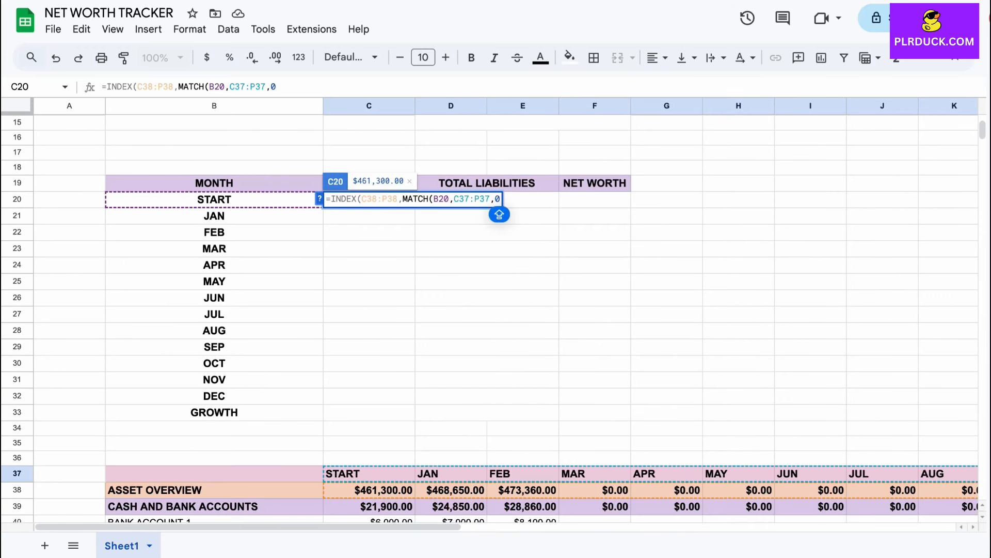
{"action": "type", "text": "))"}
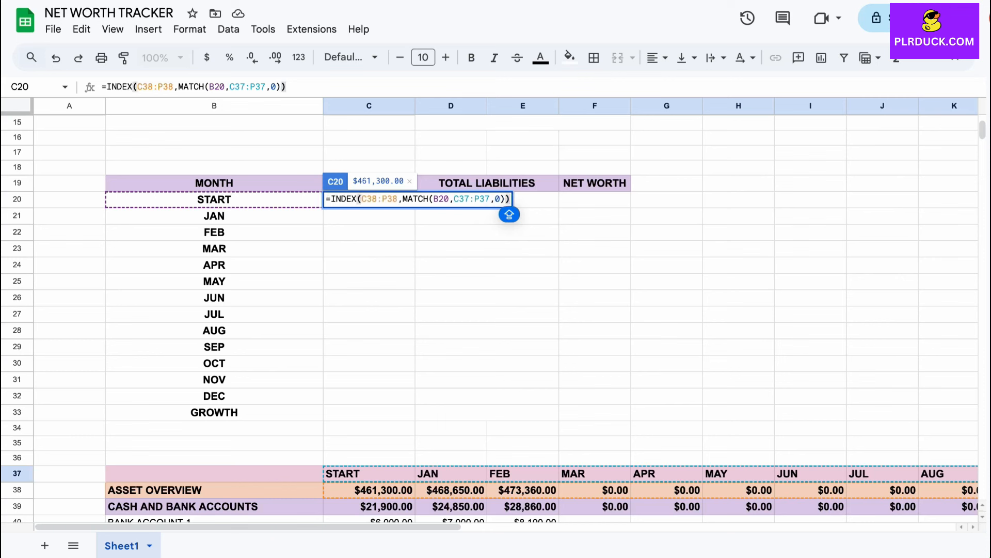
{"action": "key", "text": "Return"}
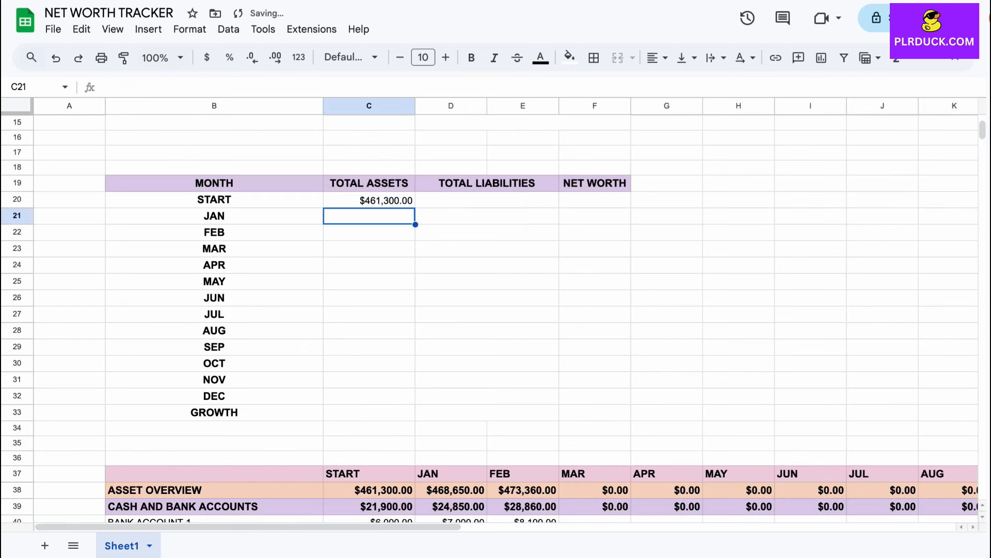
{"action": "left_click", "coordinate": [369, 199]}
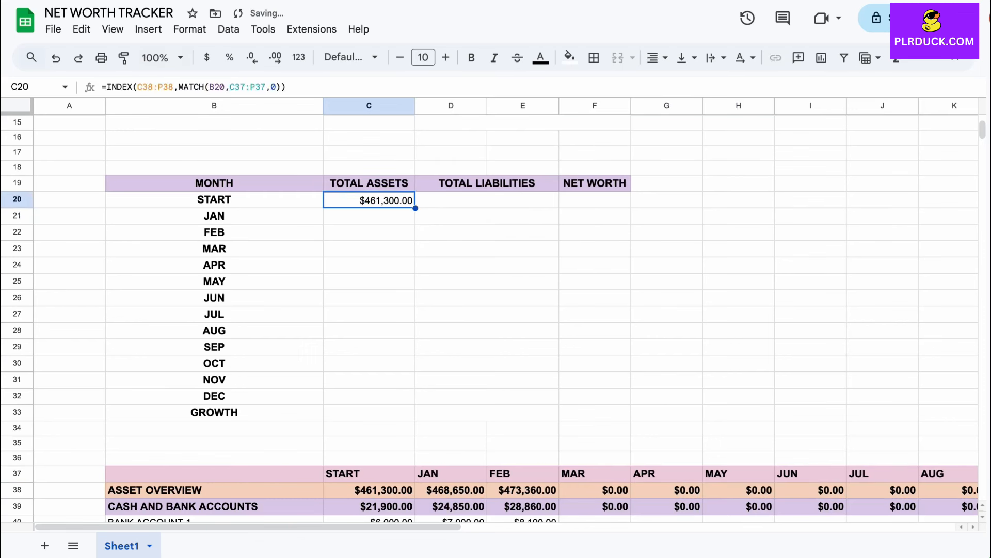
{"action": "left_click", "coordinate": [369, 490]}
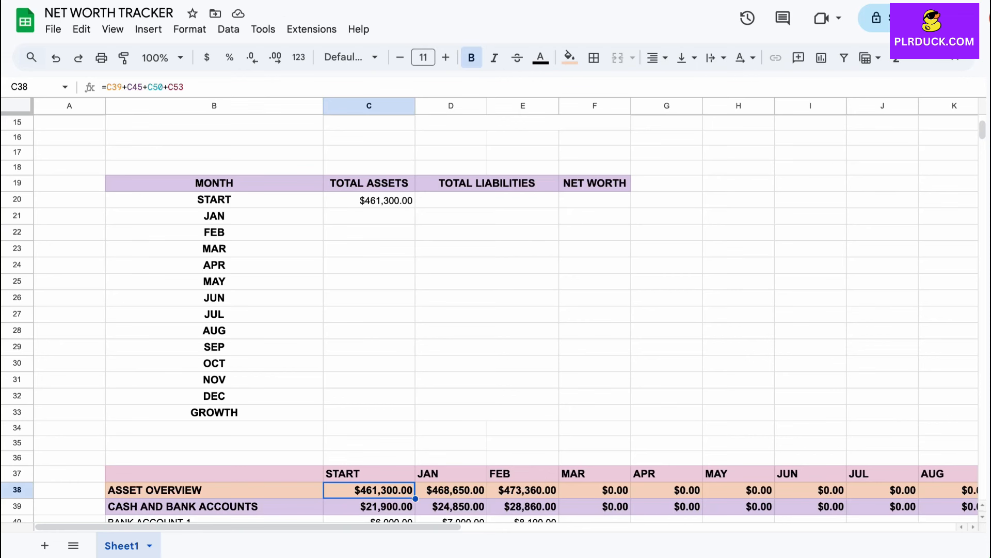
{"action": "left_click", "coordinate": [369, 200]}
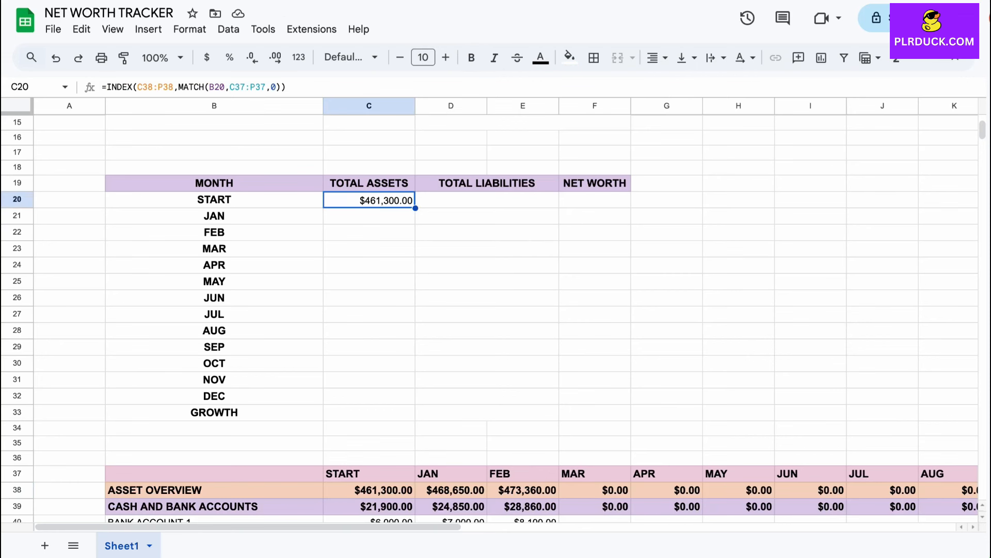
Make the INDEX range in the C20 formula absolute as $C$38:$P$38.
{"action": "scroll", "coordinate": [369, 200], "scroll_direction": "up", "scroll_amount": 1}
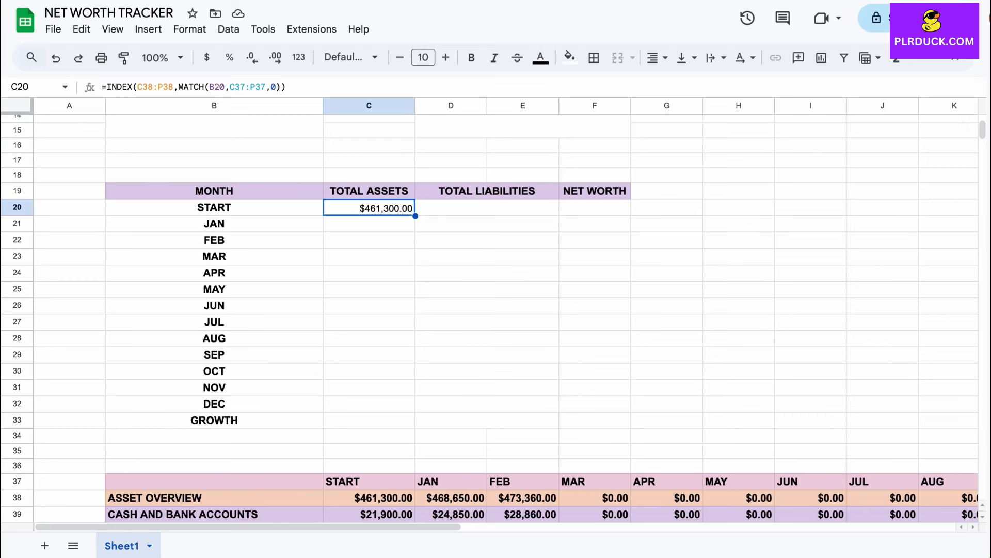
{"action": "scroll", "coordinate": [369, 207], "scroll_direction": "up", "scroll_amount": 2}
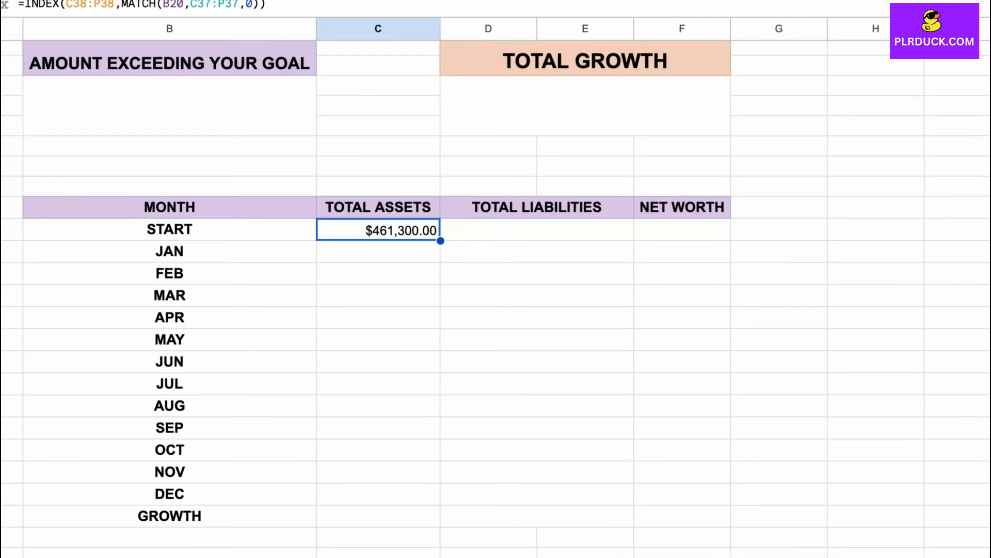
{"action": "double_click", "coordinate": [369, 255]}
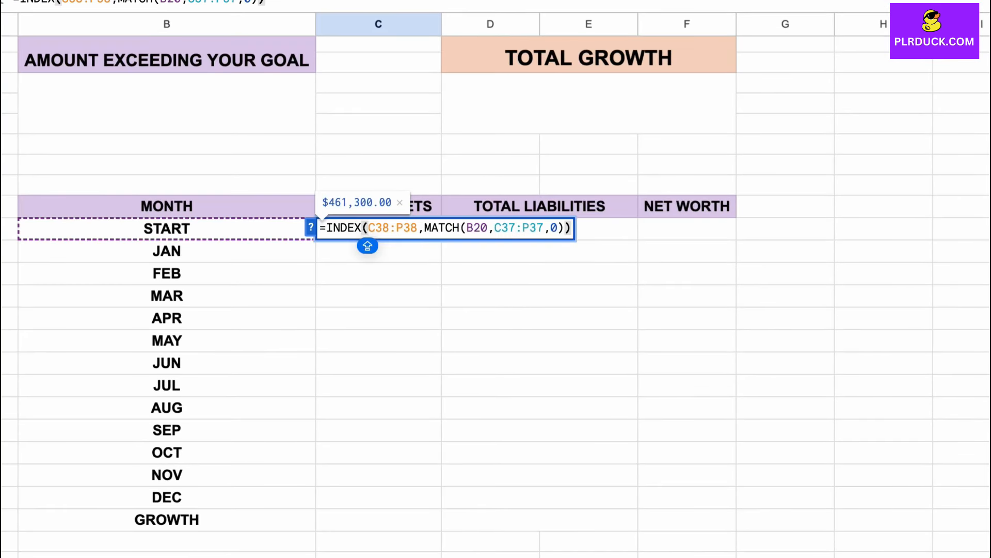
{"action": "left_click_drag", "start_coordinate": [488, 227], "coordinate": [467, 228]}
{"action": "left_click", "coordinate": [467, 228]}
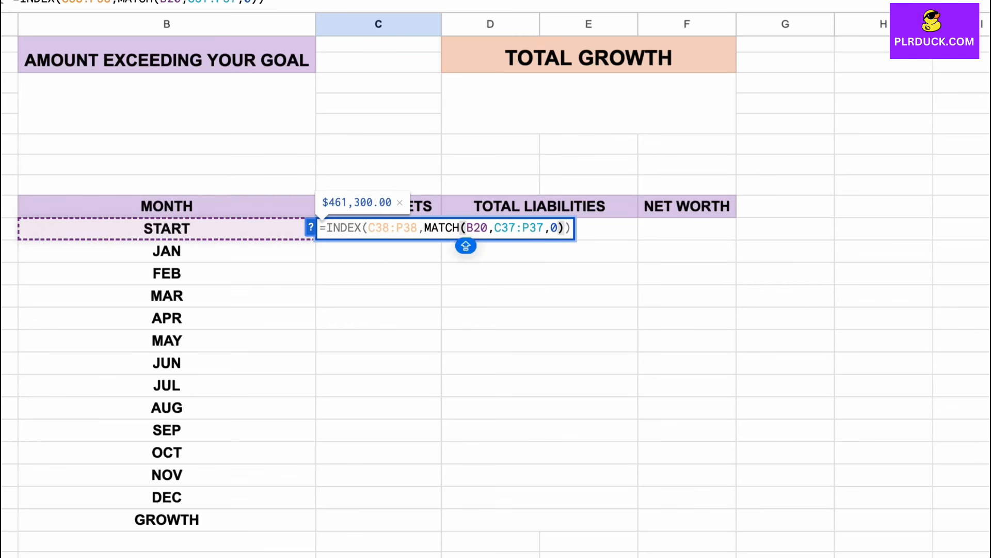
{"action": "left_click", "coordinate": [367, 227]}
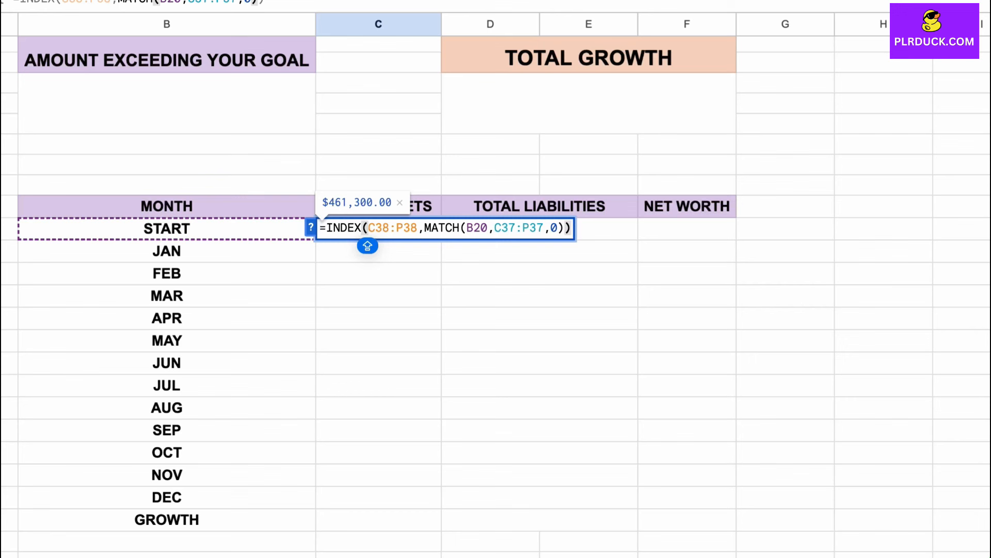
{"action": "type", "text": "$"}
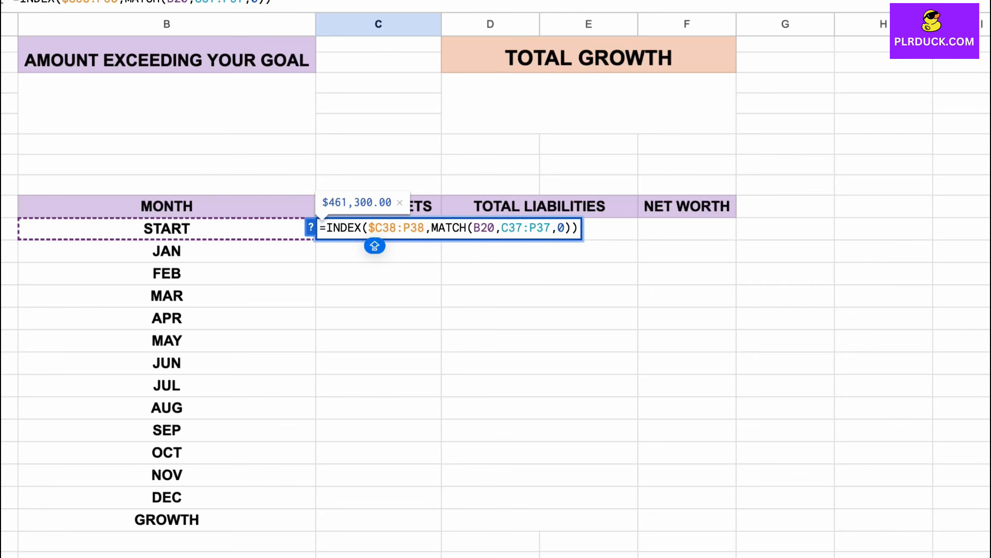
{"action": "key", "text": "Right"}
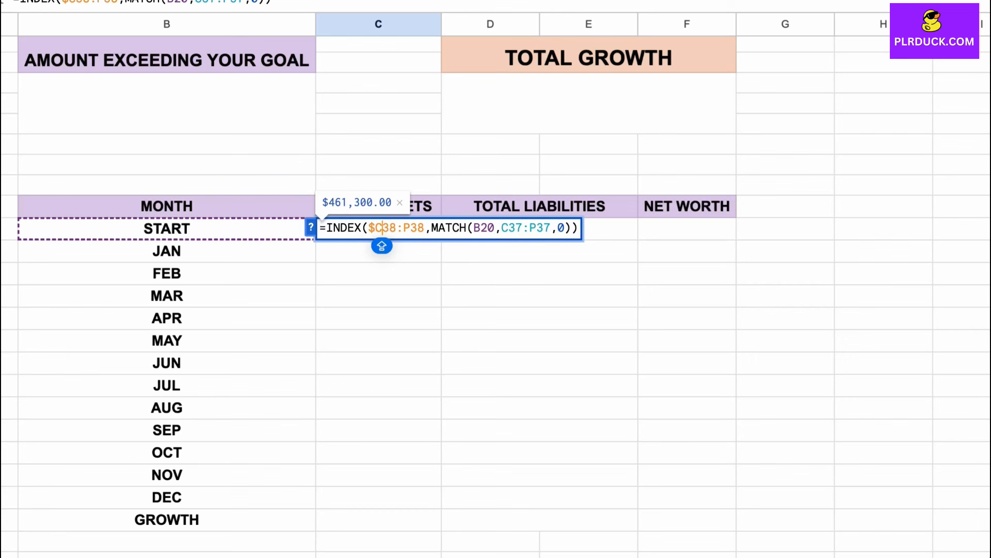
{"action": "type", "text": "$"}
{"action": "key", "text": "Right"}
{"action": "key", "text": "Right"}
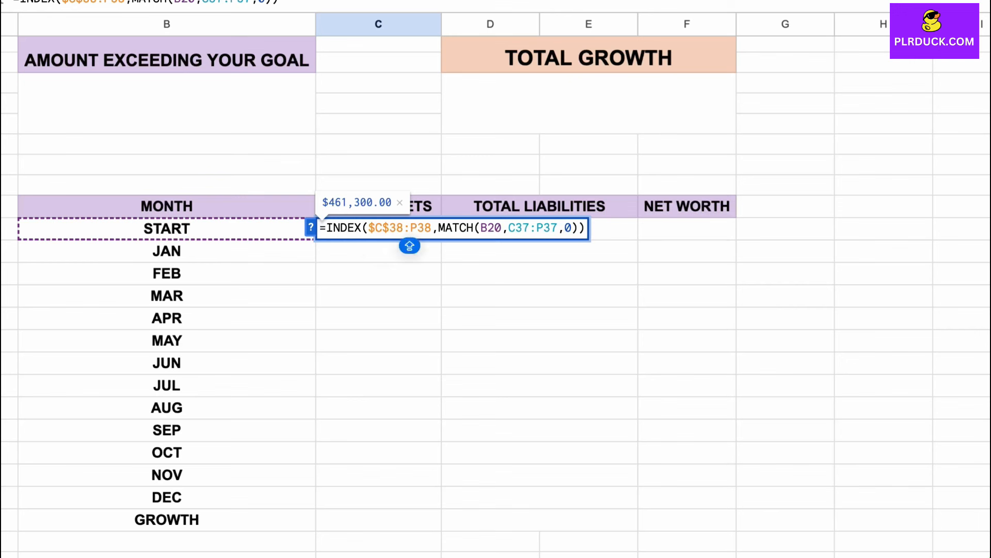
{"action": "type", "text": "$"}
{"action": "key", "text": "Right"}
{"action": "type", "text": "$C"}
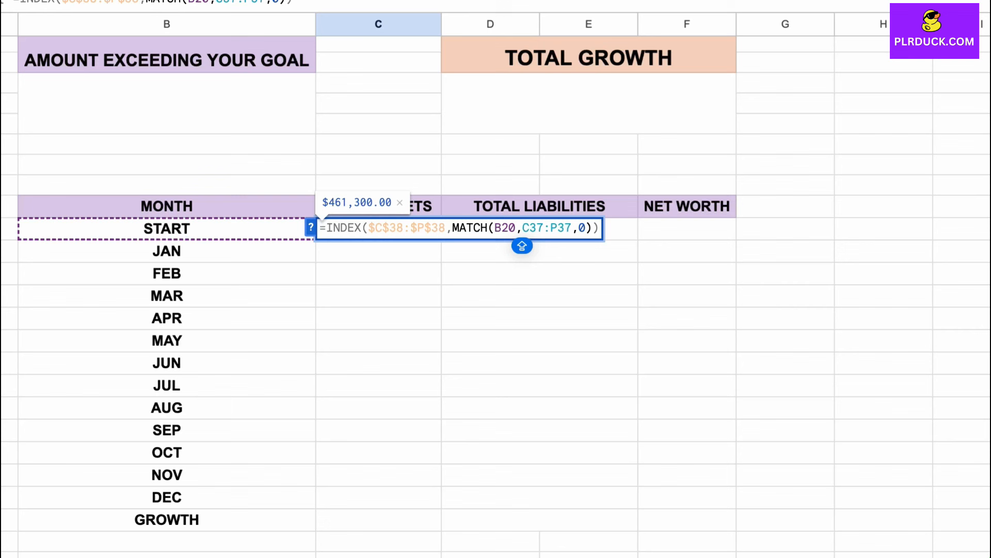
Make the MATCH range in the C20 formula absolute as $C$37:$P$37 and enter the formula.
{"action": "type", "text": "$"}
{"action": "key", "text": "Right"}
{"action": "key", "text": "Right"}
{"action": "key", "text": "Left"}
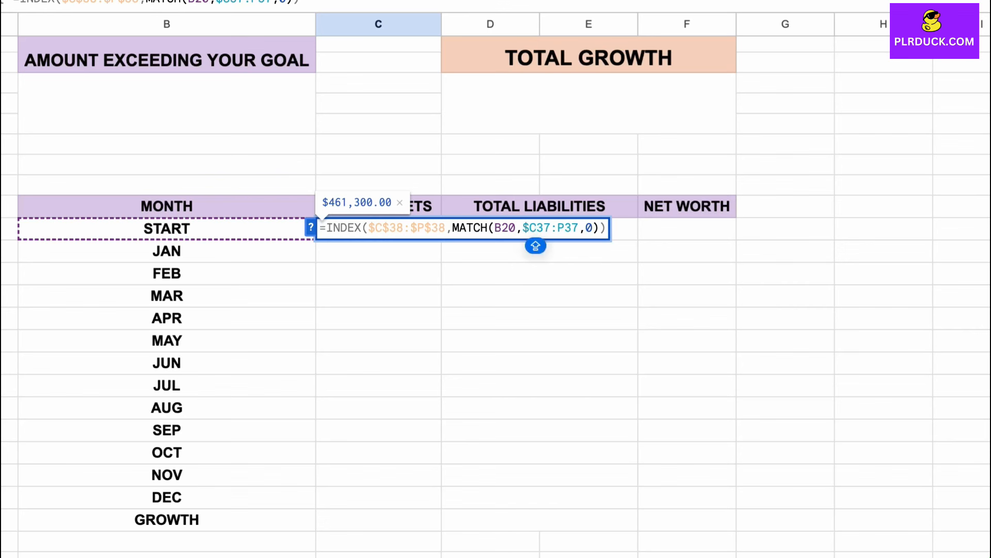
{"action": "type", "text": "$"}
{"action": "key", "text": "Right"}
{"action": "key", "text": "Right"}
{"action": "key", "text": "Right"}
{"action": "type", "text": "$"}
{"action": "key", "text": "Right"}
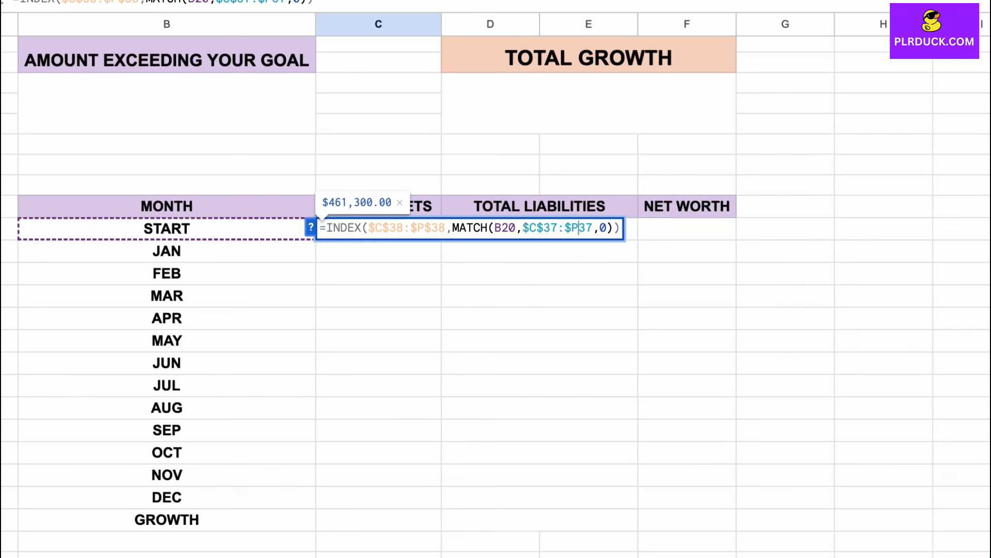
{"action": "type", "text": "$"}
{"action": "key", "text": "Return"}
Fill the TOTAL ASSETS formula from C20 down through the GROWTH row, C33.
{"action": "left_click", "coordinate": [540, 229]}
{"action": "left_click", "coordinate": [379, 229]}
{"action": "left_click_drag", "start_coordinate": [441, 240], "coordinate": [442, 522]}
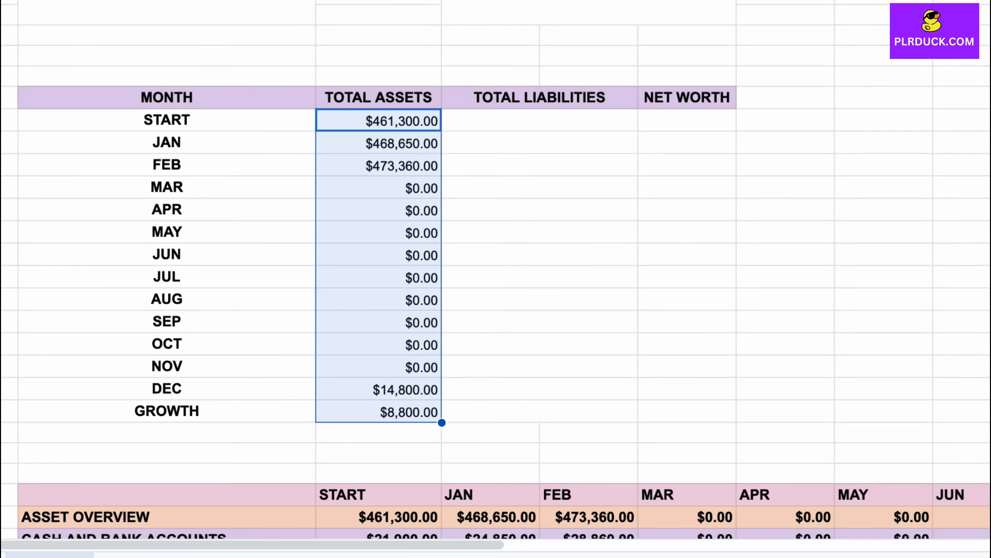
Begin an INDEX formula in the TOTAL LIABILITIES cell D20 that takes the LIABILITIES OVERVIEW row C58:P58 as its reference range.
{"action": "left_click", "coordinate": [540, 344]}
{"action": "left_click", "coordinate": [540, 119]}
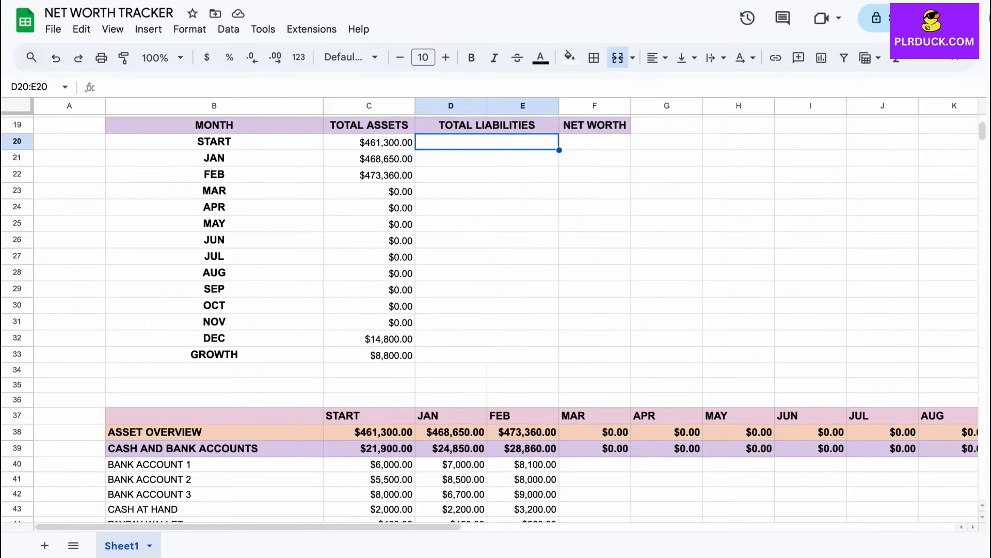
{"action": "scroll", "coordinate": [490, 310], "scroll_direction": "up", "scroll_amount": 1}
{"action": "type", "text": "="}
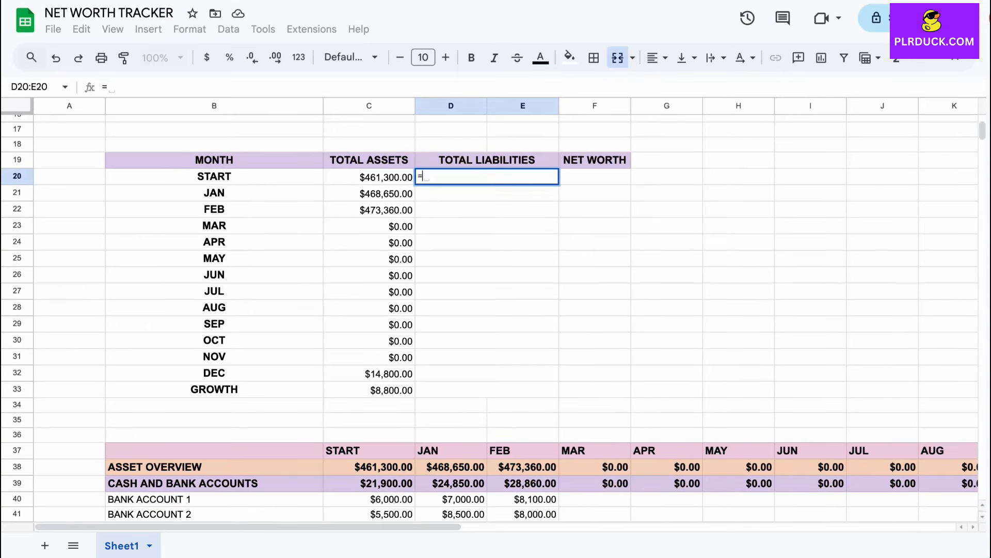
{"action": "type", "text": "INDEX"}
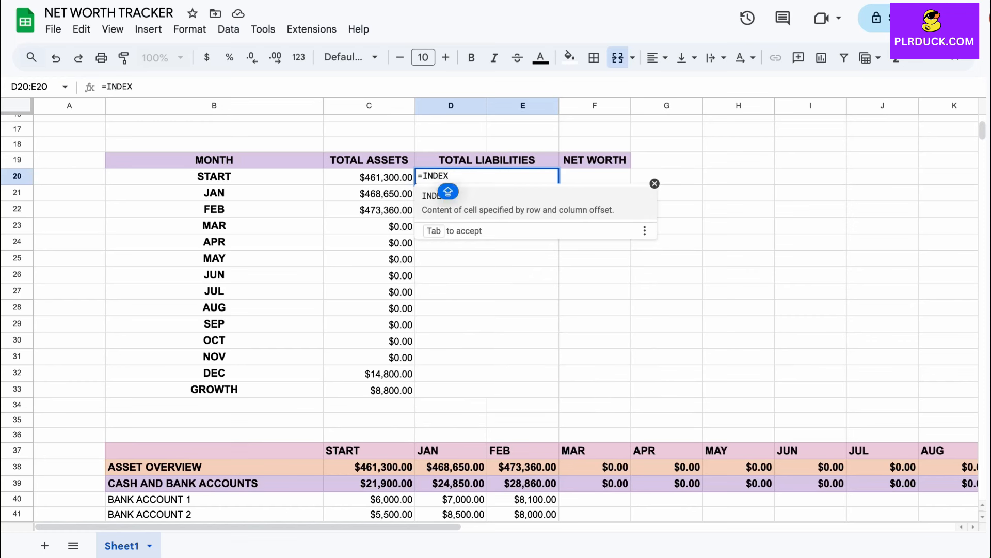
{"action": "type", "text": "("}
{"action": "scroll", "coordinate": [448, 192], "scroll_direction": "down", "scroll_amount": 7}
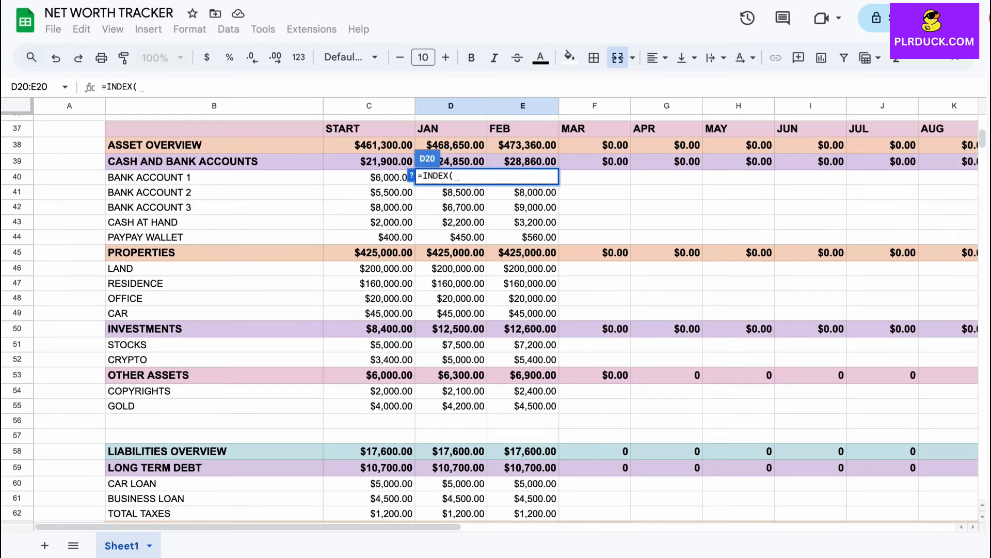
{"action": "scroll", "coordinate": [453, 192], "scroll_direction": "down", "scroll_amount": 2}
{"action": "left_click_drag", "start_coordinate": [369, 333], "coordinate": [589, 331]}
{"action": "key", "text": "shift+Up"}
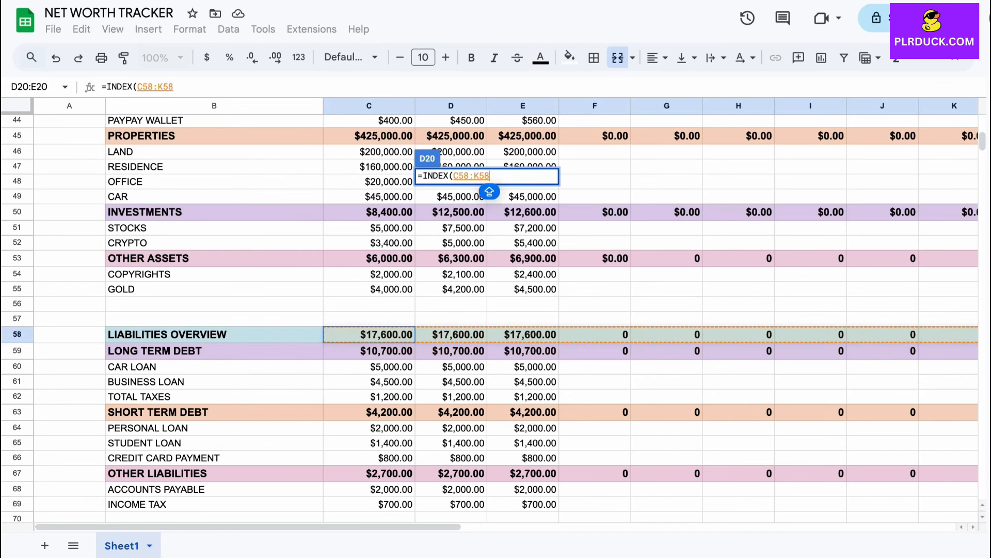
{"action": "key", "text": "shift+Right"}
{"action": "key", "text": "shift+Right"}
{"action": "key", "text": "shift+Right"}
{"action": "key", "text": "shift+Right"}
{"action": "key", "text": "shift+Right"}
{"action": "key", "text": "shift+Right"}
{"action": "left_click_drag", "start_coordinate": [974, 335], "coordinate": [733, 335]}
Add a MATCH function to the D20 INDEX formula with the START month cell B20 as its search key.
{"action": "type", "text": ",MATCH"}
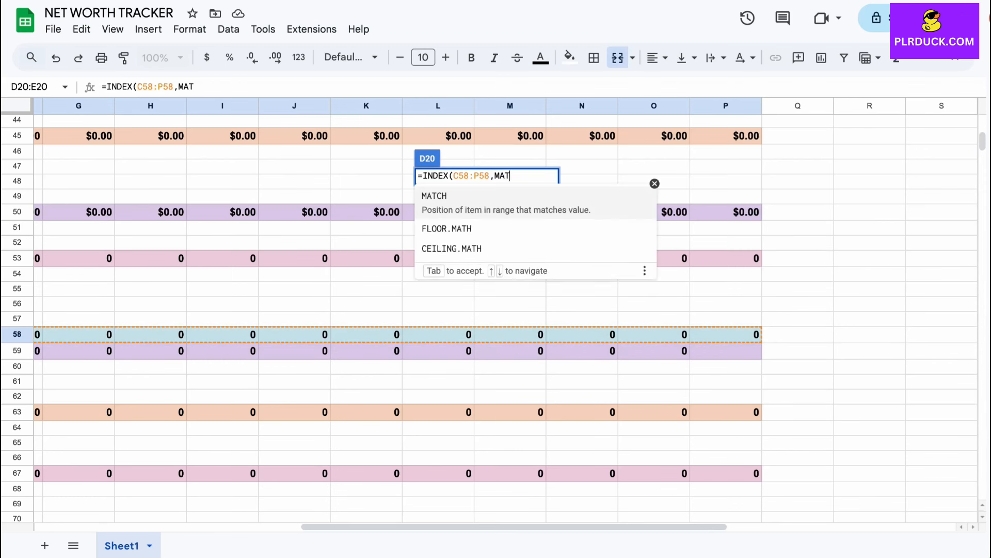
{"action": "left_click", "coordinate": [515, 193]}
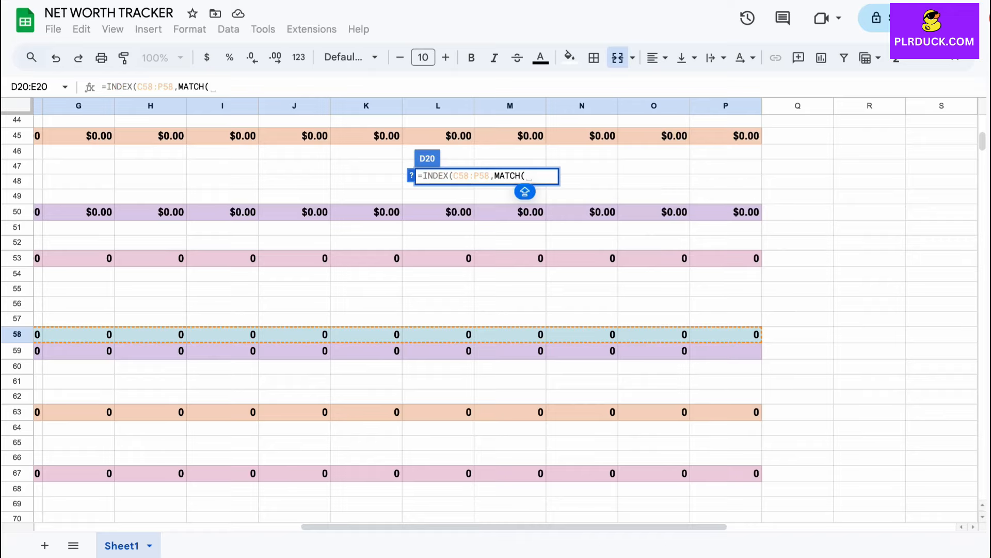
{"action": "scroll", "coordinate": [525, 192], "scroll_direction": "left", "scroll_amount": 11}
{"action": "scroll", "coordinate": [524, 192], "scroll_direction": "up", "scroll_amount": 8}
{"action": "scroll", "coordinate": [496, 318], "scroll_direction": "up", "scroll_amount": 1}
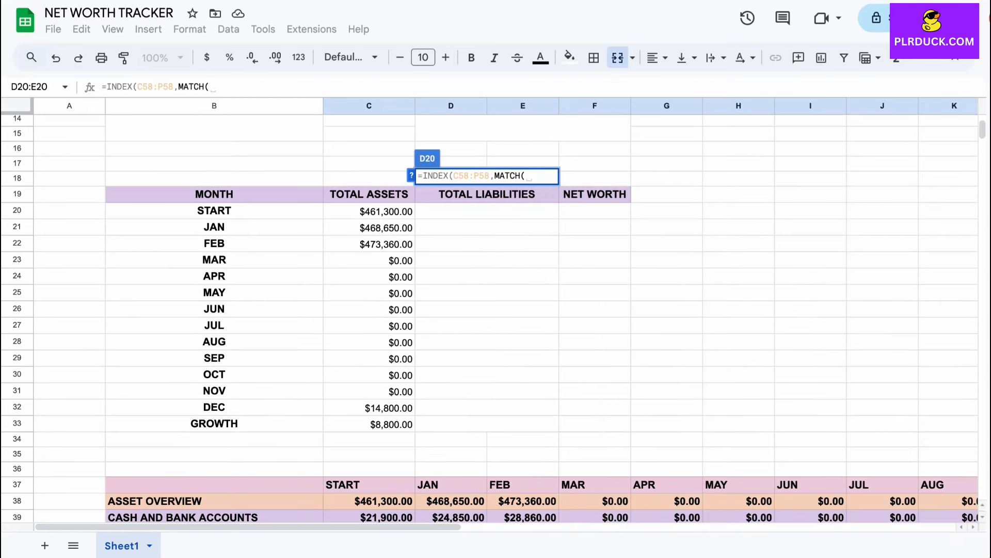
{"action": "left_click", "coordinate": [214, 210]}
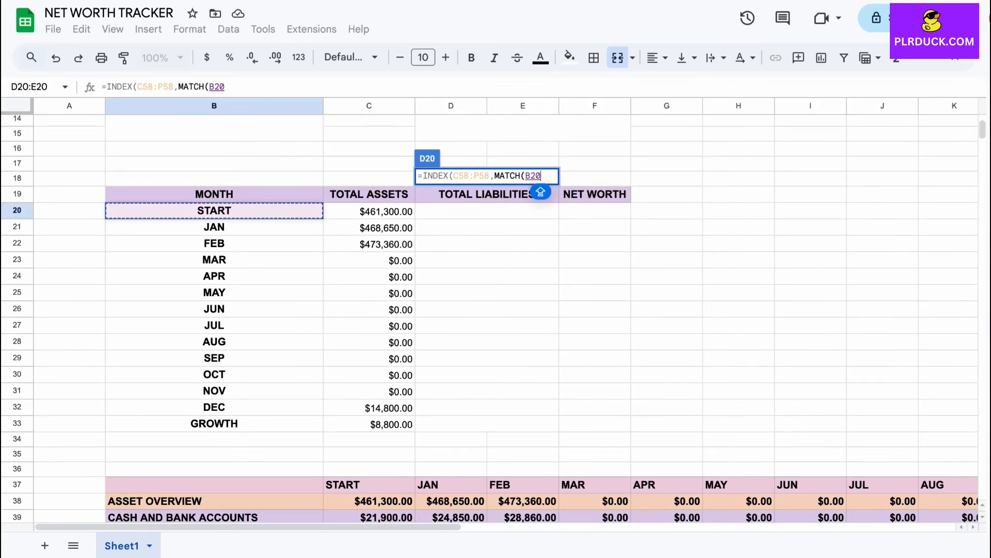
{"action": "type", "text": ","}
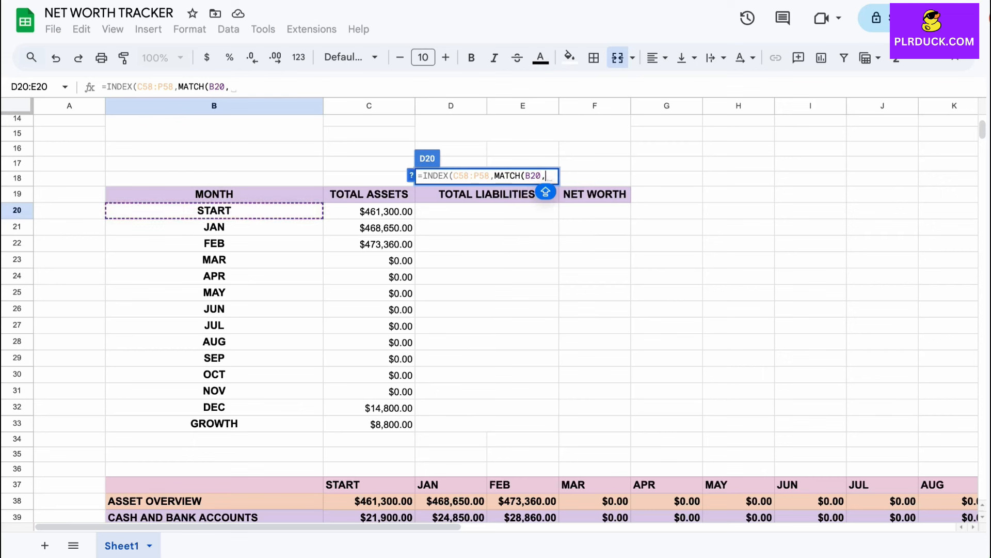
Complete the D20 MATCH with the month header range C37:P37 and match type 0, closing both functions.
{"action": "left_click_drag", "start_coordinate": [370, 484], "coordinate": [869, 484]}
{"action": "scroll", "coordinate": [506, 318], "scroll_direction": "left", "scroll_amount": 8}
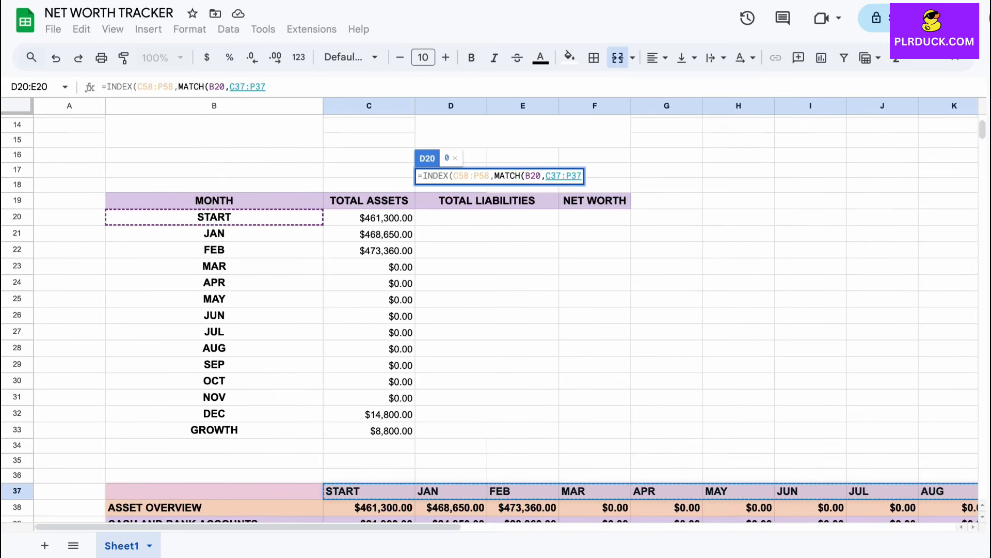
{"action": "type", "text": ",0"}
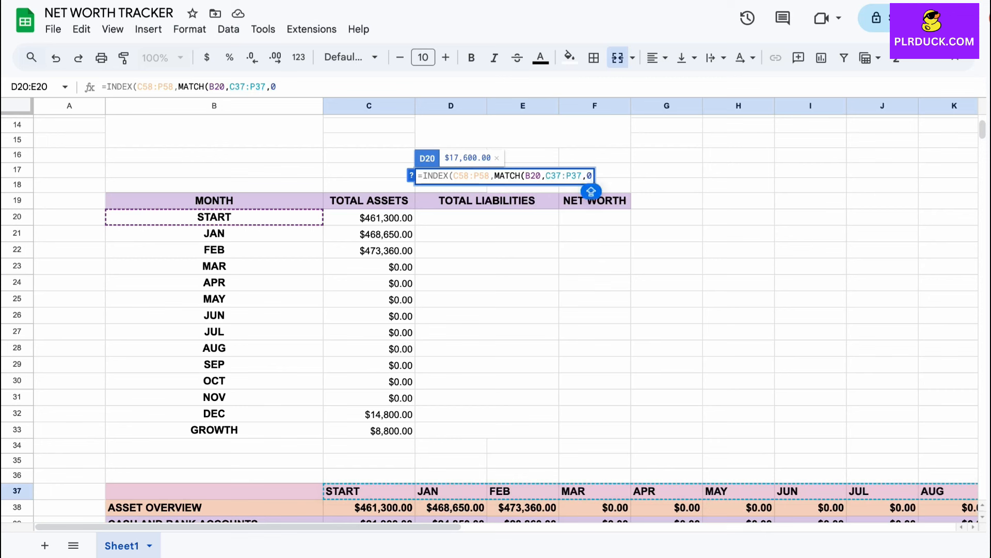
{"action": "type", "text": "))"}
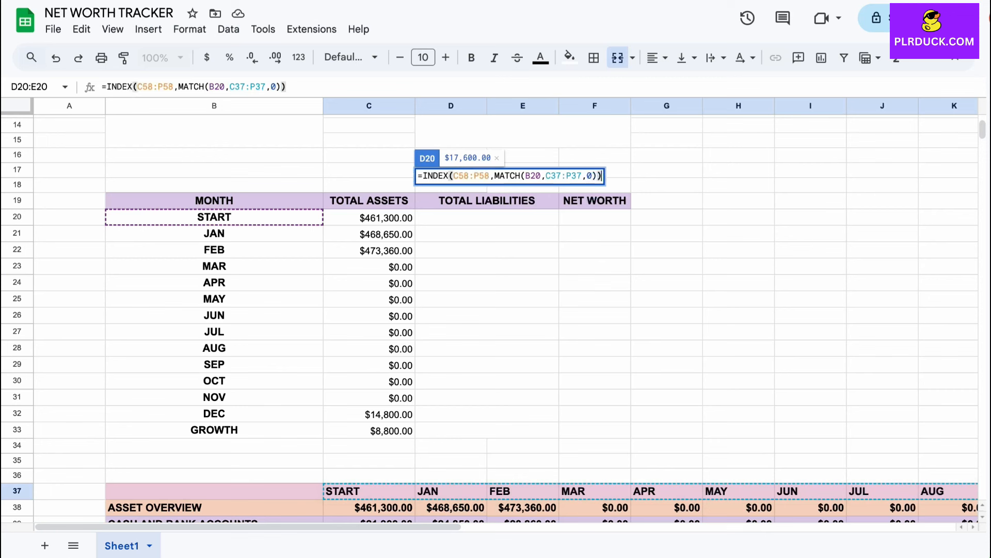
Make the INDEX range in the D20 formula absolute as $C$58:$P$58.
{"action": "left_click", "coordinate": [455, 176]}
{"action": "type", "text": "$"}
{"action": "key", "text": "Right"}
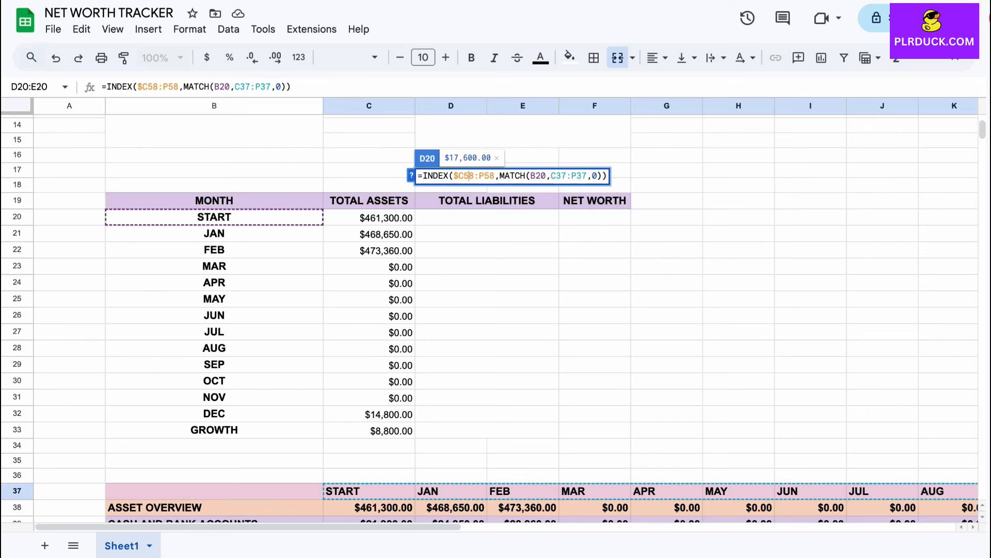
{"action": "type", "text": "$"}
{"action": "key", "text": "Right"}
{"action": "key", "text": "Right"}
{"action": "type", "text": "$"}
{"action": "key", "text": "Right"}
{"action": "type", "text": "$"}
Make the MATCH range in the D20 formula absolute as $C$37:$P$37 and enter the formula.
{"action": "key", "text": "Right"}
{"action": "key", "text": "Right"}
{"action": "key", "text": "Right"}
{"action": "key", "text": "Right"}
{"action": "key", "text": "Right"}
{"action": "key", "text": "Right"}
{"action": "key", "text": "Right"}
{"action": "key", "text": "Right"}
{"action": "key", "text": "Right"}
{"action": "key", "text": "Right"}
{"action": "key", "text": "Right"}
{"action": "key", "text": "Right"}
{"action": "key", "text": "Right"}
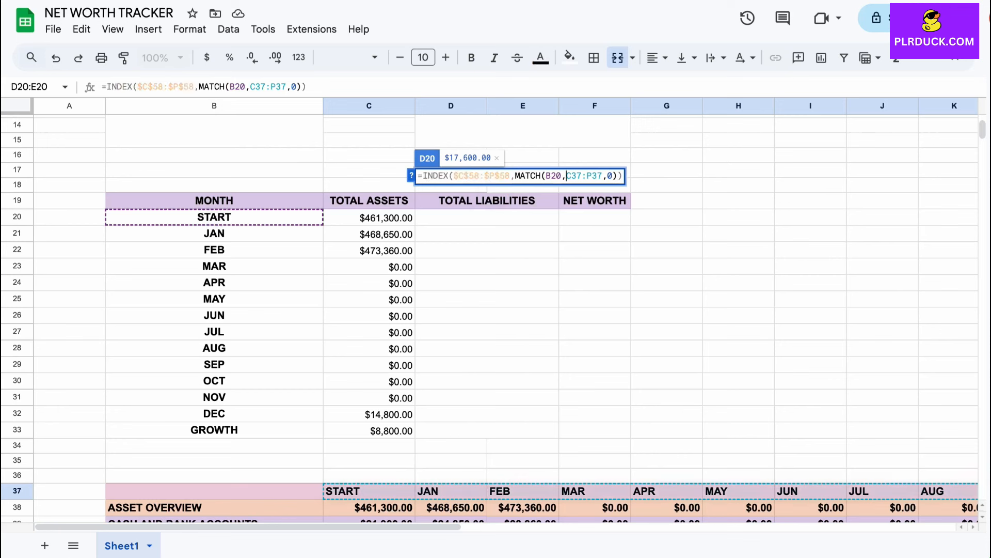
{"action": "type", "text": "$"}
{"action": "key", "text": "Right"}
{"action": "type", "text": "$"}
{"action": "key", "text": "Right"}
{"action": "key", "text": "Right"}
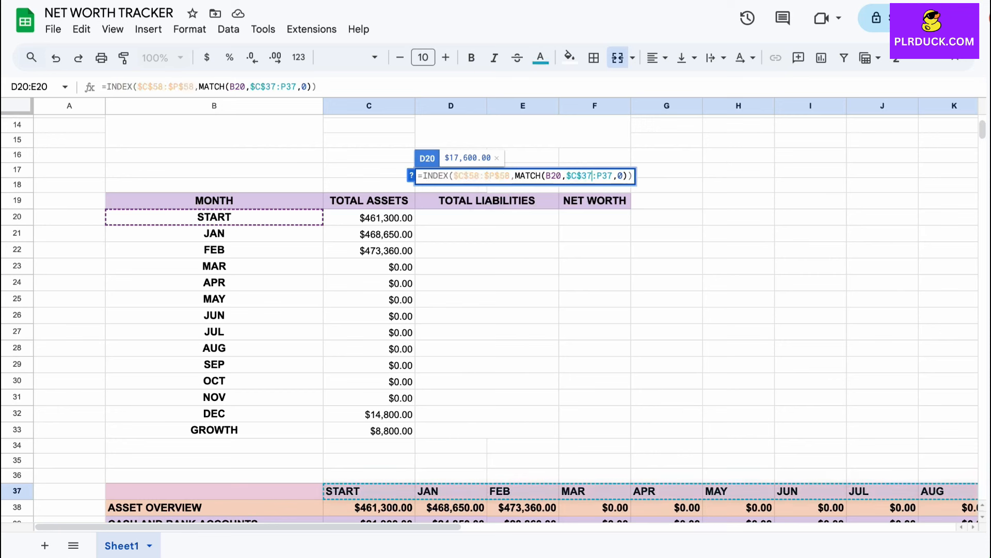
{"action": "key", "text": "Right"}
{"action": "type", "text": "$C$"}
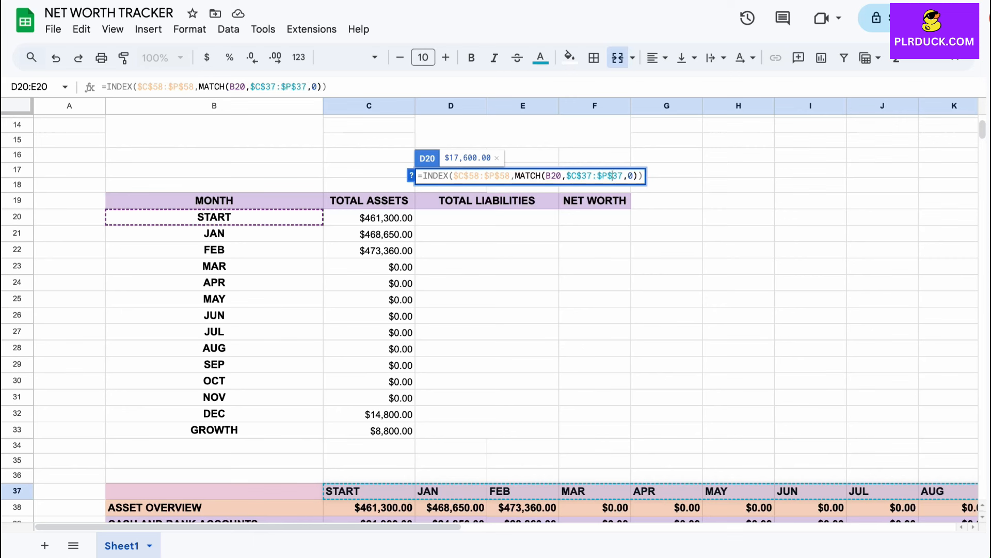
{"action": "key", "text": "Return"}
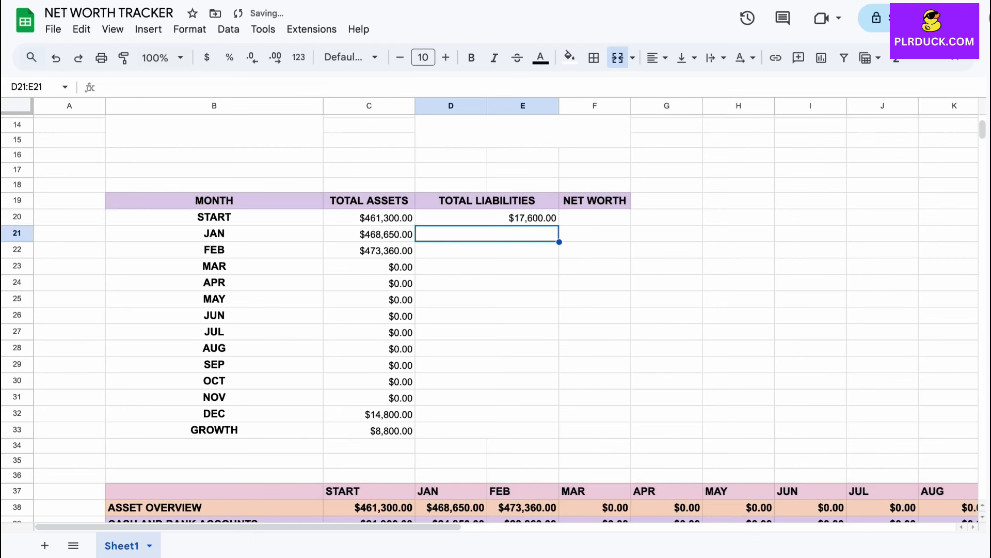
Fill the TOTAL LIABILITIES formula from D20 down through the GROWTH row, row 33.
{"action": "left_click", "coordinate": [487, 218]}
{"action": "scroll", "coordinate": [490, 318], "scroll_direction": "down", "scroll_amount": 8}
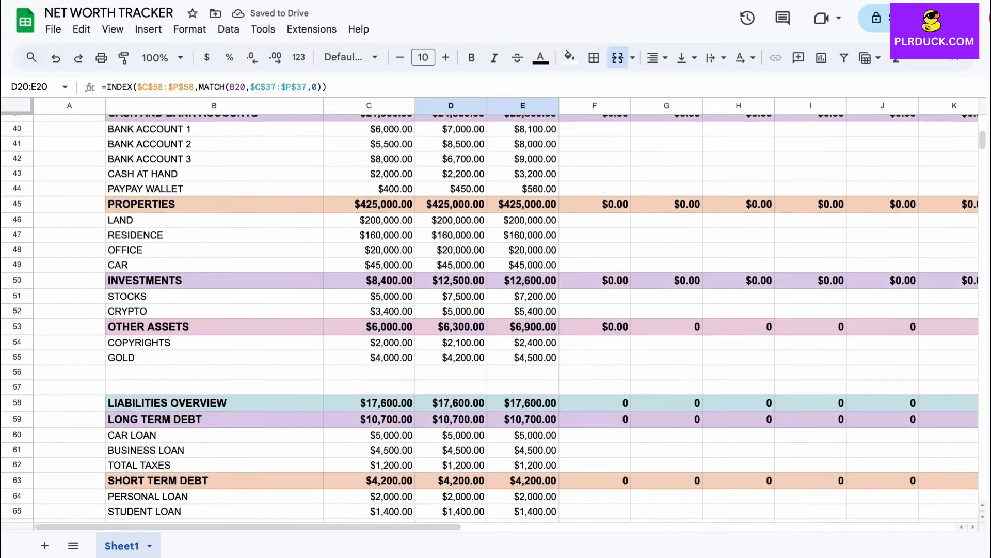
{"action": "scroll", "coordinate": [490, 318], "scroll_direction": "up", "scroll_amount": 9}
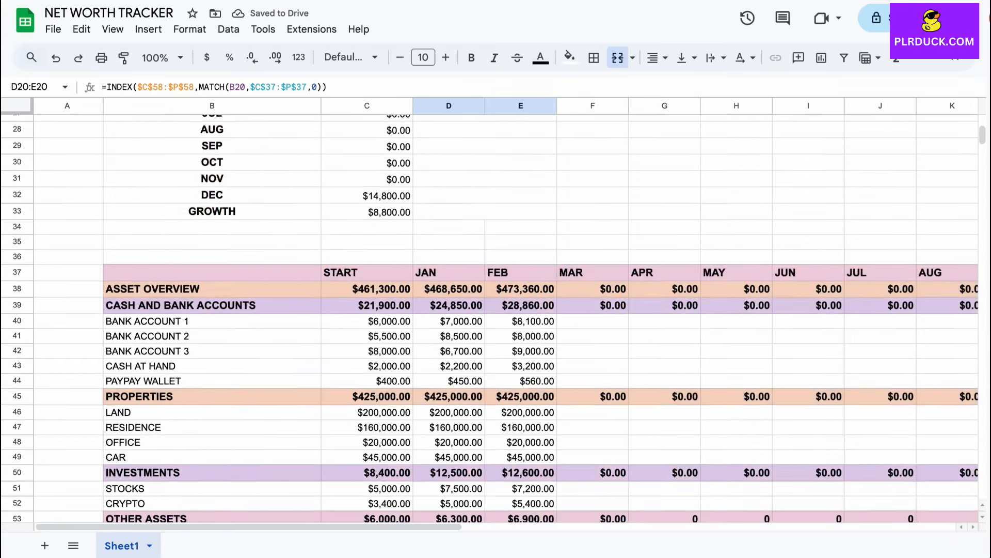
{"action": "left_click_drag", "start_coordinate": [557, 232], "coordinate": [557, 442]}
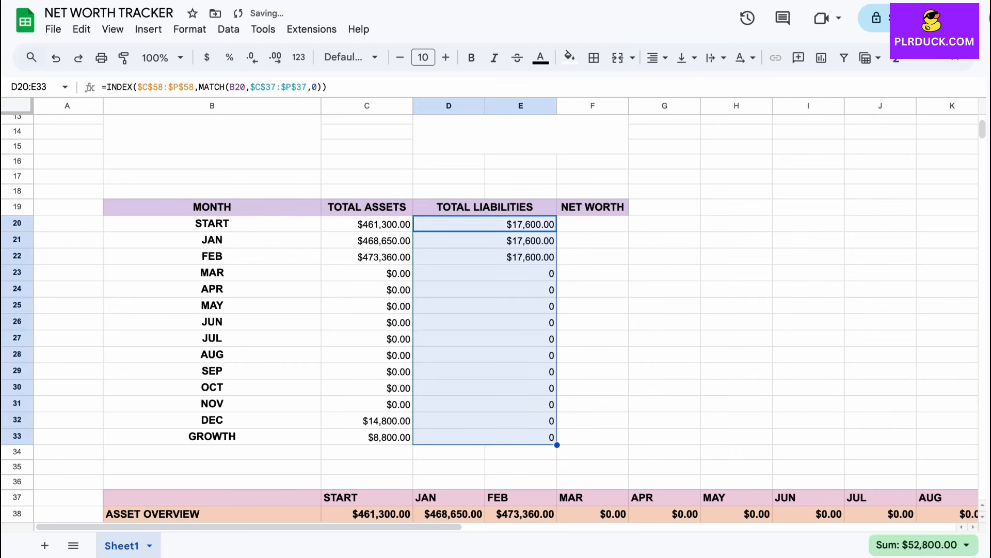
{"action": "left_click", "coordinate": [592, 338]}
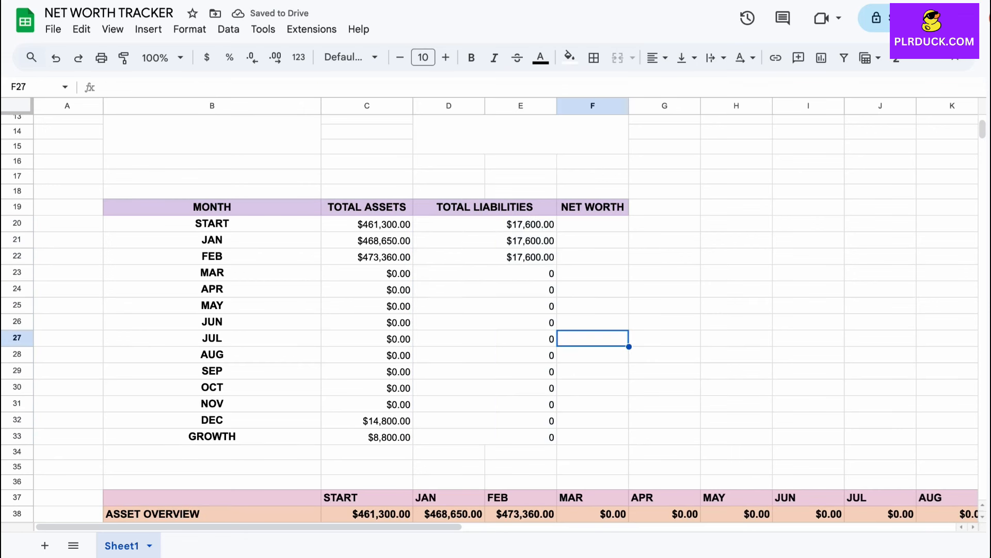
Enter =C20-D20 in the NET WORTH cell F20 and accept the suggested autofill down through the GROWTH row.
{"action": "scroll", "coordinate": [489, 310], "scroll_direction": "right", "scroll_amount": 1}
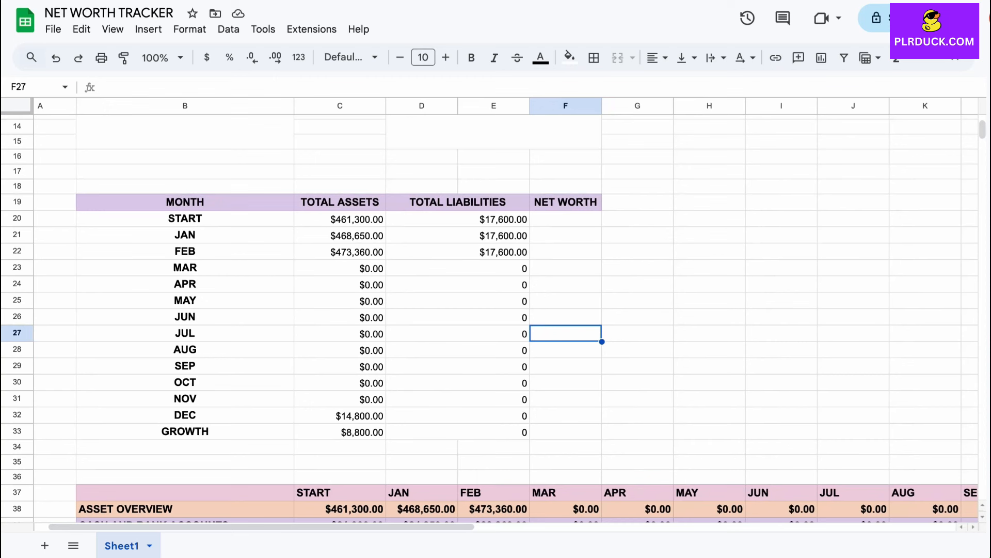
{"action": "left_click", "coordinate": [565, 219]}
{"action": "key", "text": "Return"}
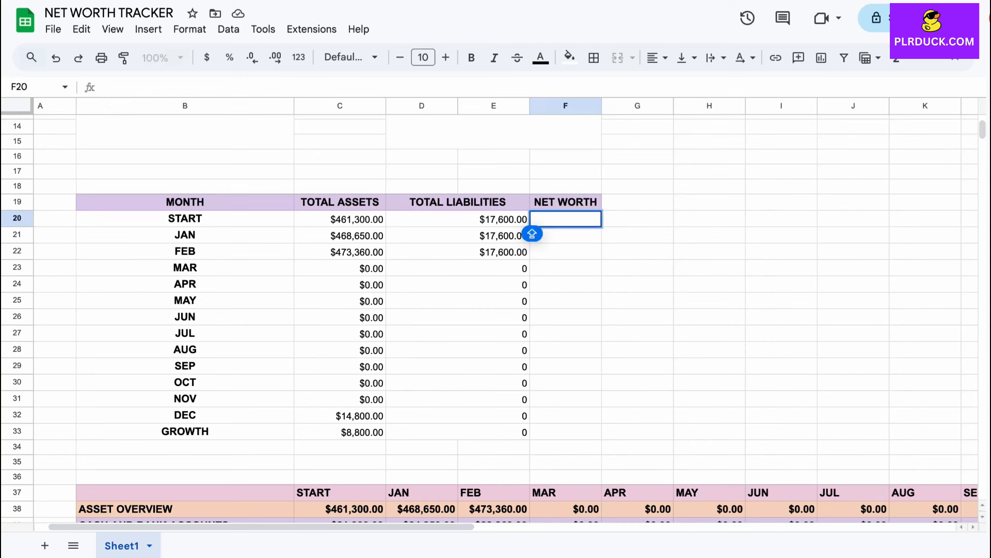
{"action": "type", "text": "=C20"}
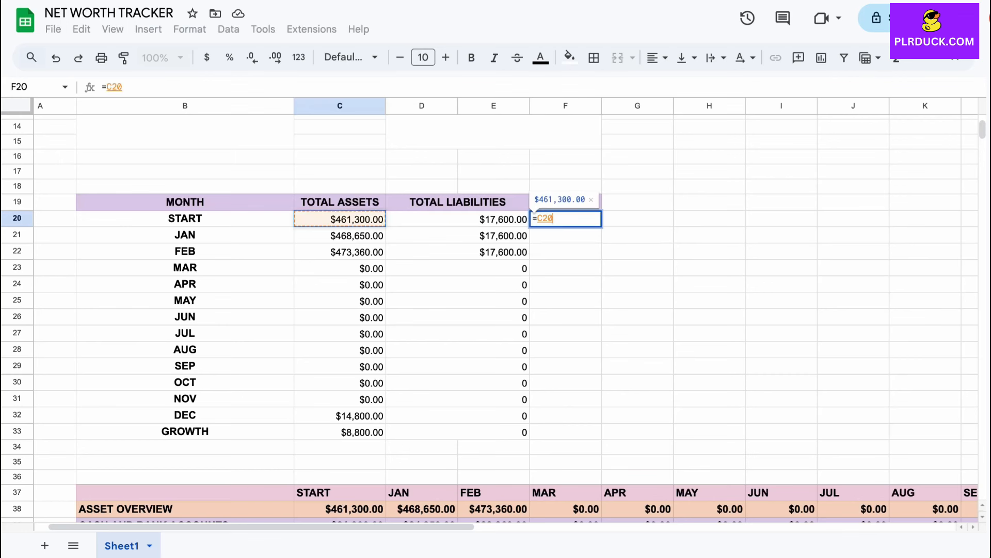
{"action": "key", "text": "shift"}
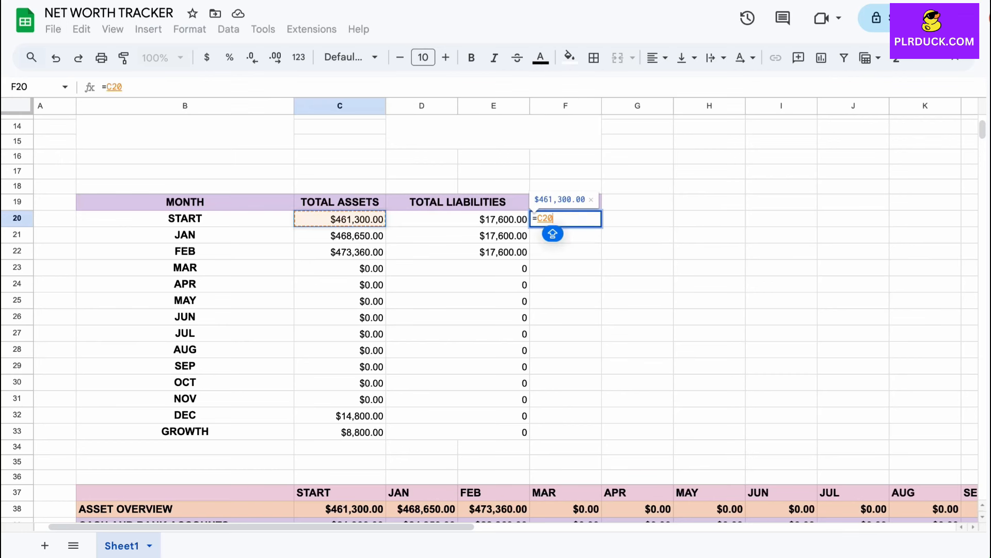
{"action": "type", "text": "-D20"}
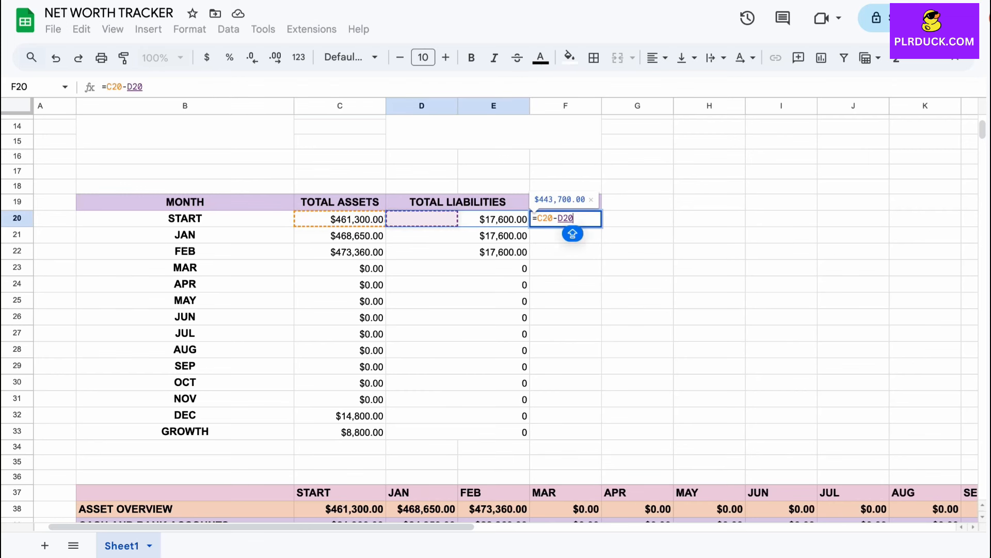
{"action": "key", "text": "Return"}
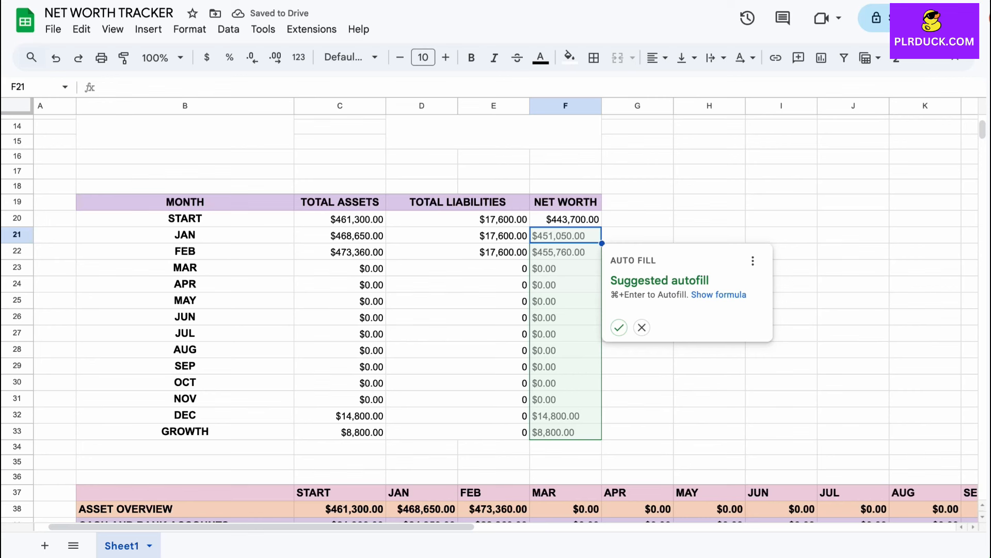
{"action": "left_click", "coordinate": [619, 326]}
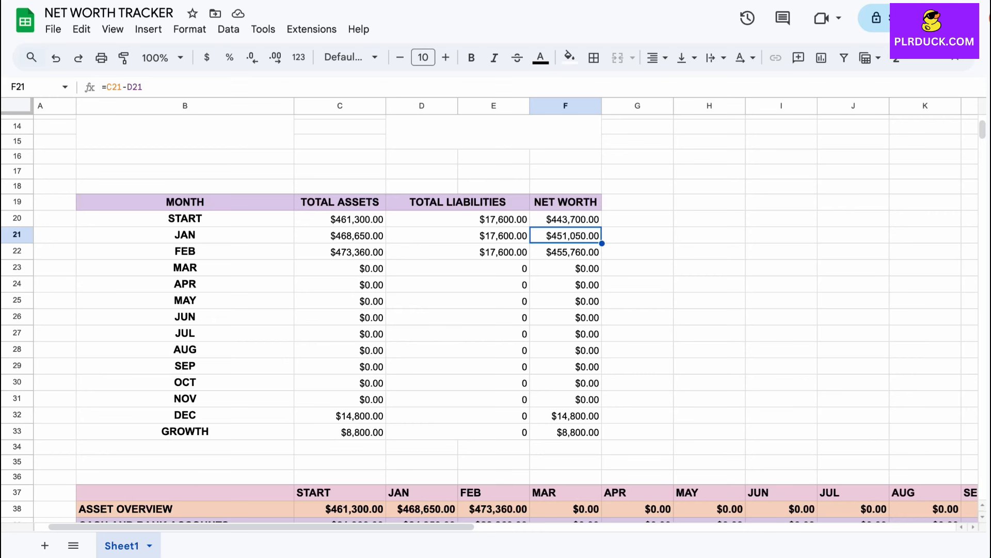
Insert a 100% stacked area chart from the TOTAL ASSETS and TOTAL LIABILITIES ranges C19:C33 and D19:E33.
{"action": "scroll", "coordinate": [506, 318], "scroll_direction": "right", "scroll_amount": 1}
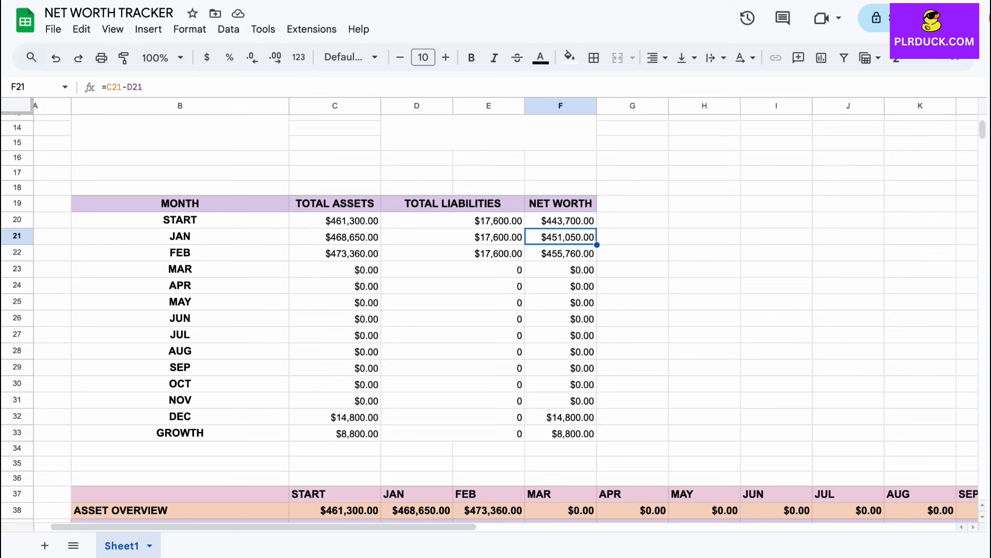
{"action": "left_click_drag", "start_coordinate": [335, 204], "coordinate": [335, 433]}
{"action": "left_click_drag", "start_coordinate": [453, 203], "coordinate": [453, 434]}
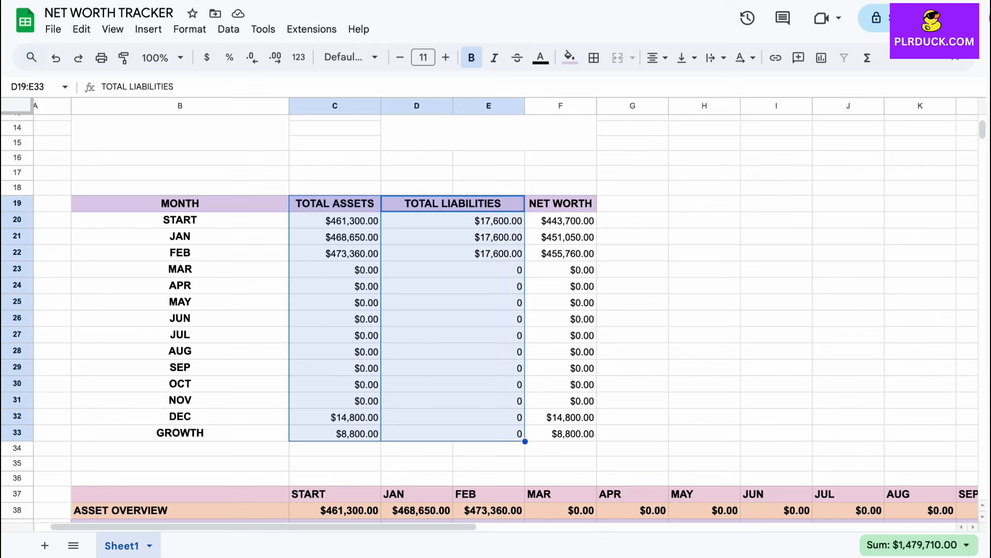
{"action": "left_click", "coordinate": [148, 29]}
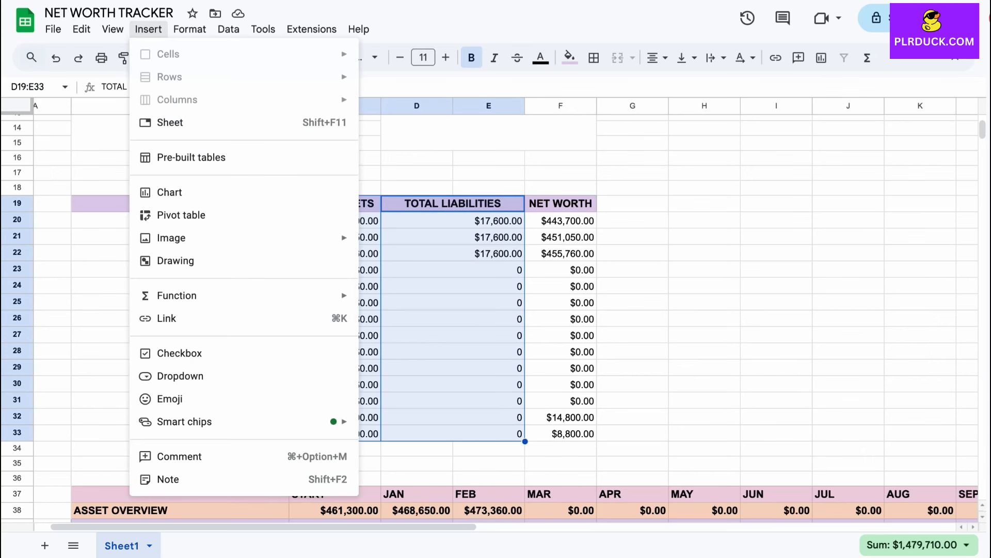
{"action": "left_click", "coordinate": [222, 193]}
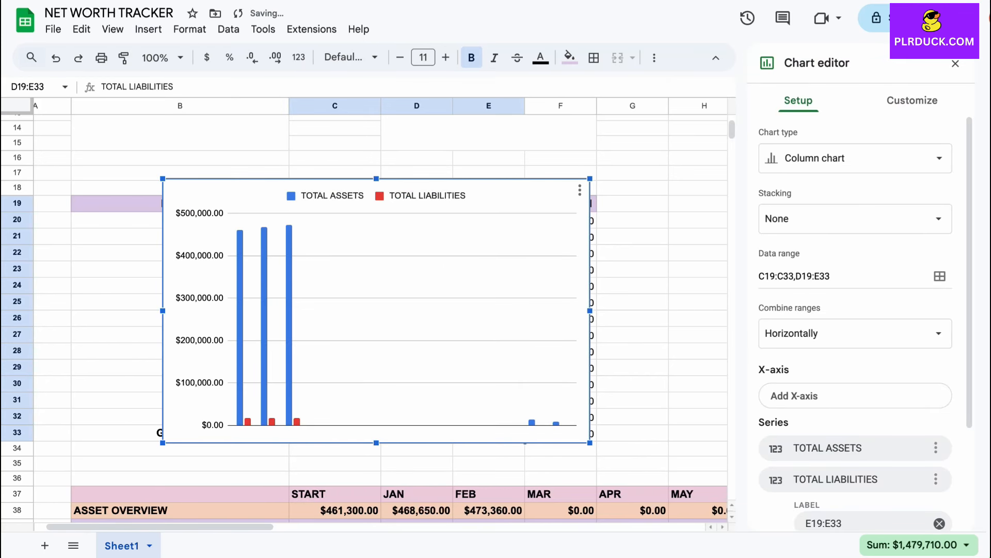
{"action": "left_click", "coordinate": [939, 158]}
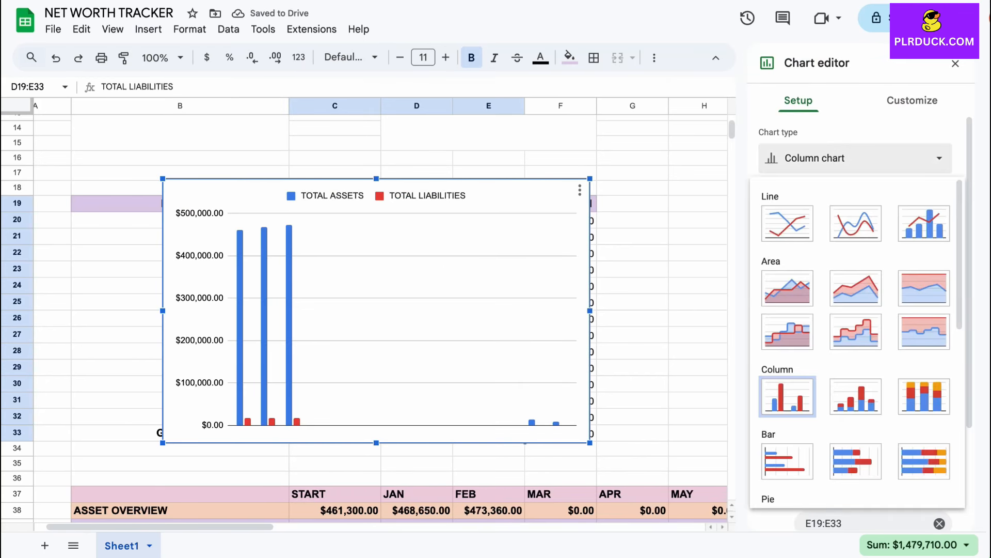
{"action": "left_click", "coordinate": [925, 287]}
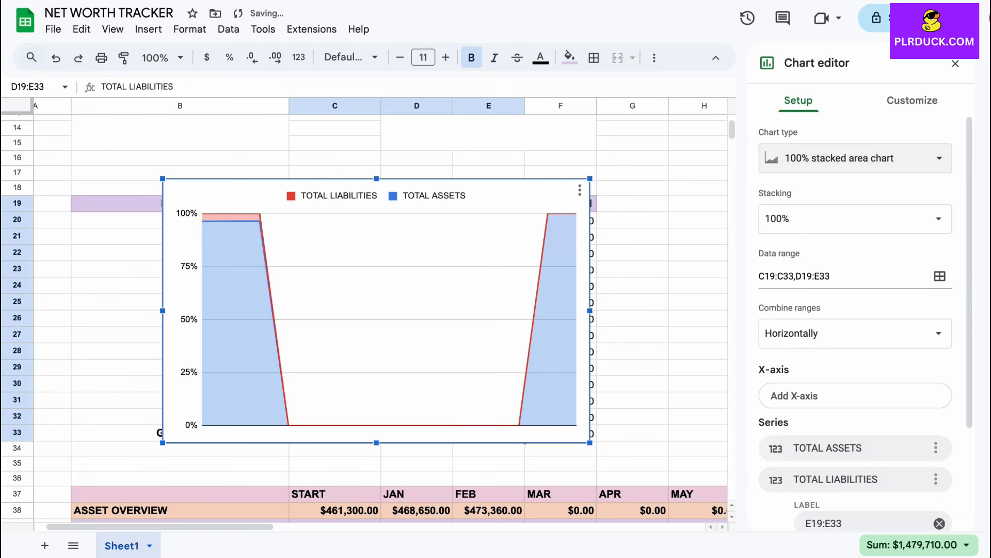
Move the chart beside the YOUR NET WORTH and TOTAL GROWTH boxes and shrink it to span about rows 4 to 17.
{"action": "left_click_drag", "start_coordinate": [403, 310], "coordinate": [486, 299]}
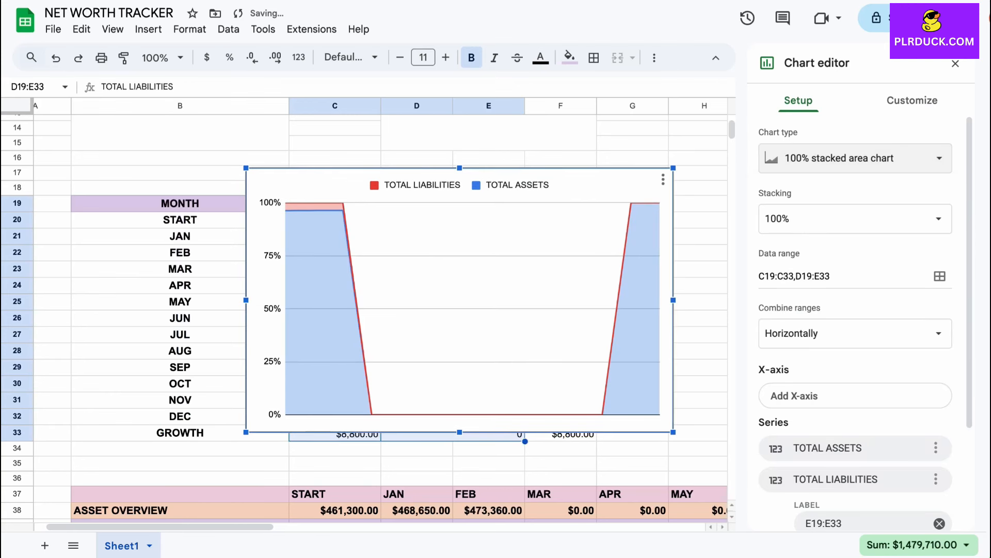
{"action": "left_click", "coordinate": [956, 64]}
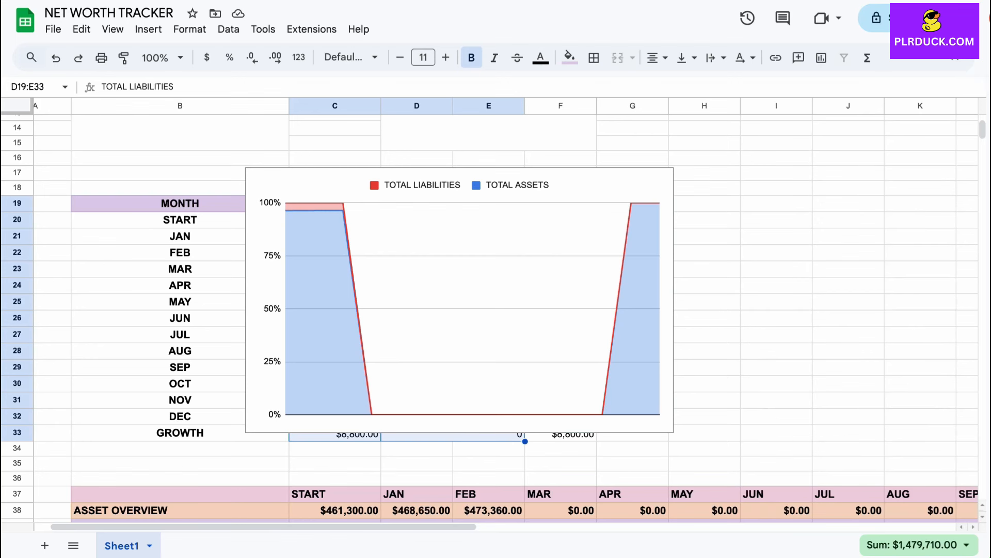
{"action": "left_click", "coordinate": [454, 304]}
{"action": "left_click_drag", "start_coordinate": [455, 305], "coordinate": [676, 270]}
{"action": "scroll", "coordinate": [676, 270], "scroll_direction": "down", "scroll_amount": 1}
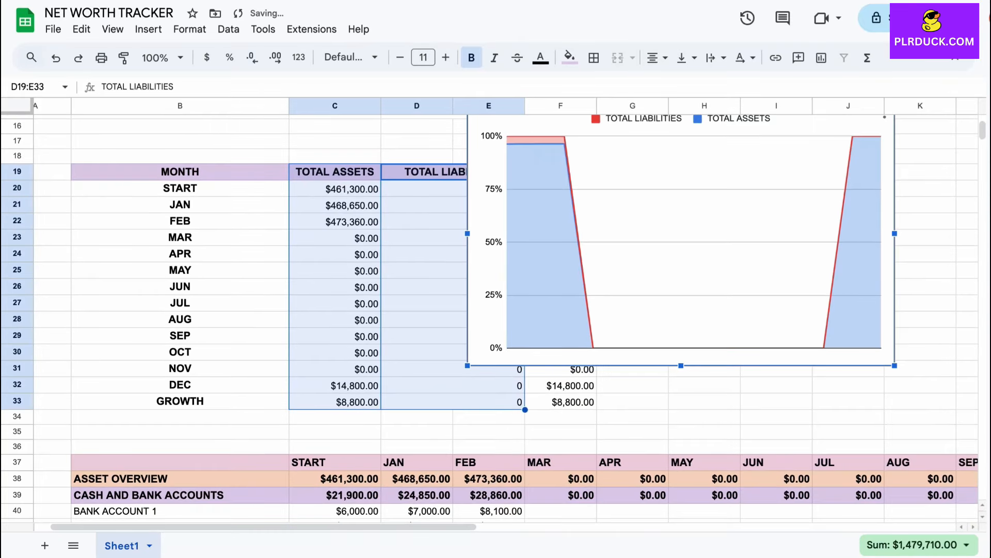
{"action": "scroll", "coordinate": [676, 270], "scroll_direction": "up", "scroll_amount": 4}
{"action": "left_click_drag", "start_coordinate": [678, 383], "coordinate": [838, 220]}
{"action": "scroll", "coordinate": [496, 309], "scroll_direction": "right", "scroll_amount": 5}
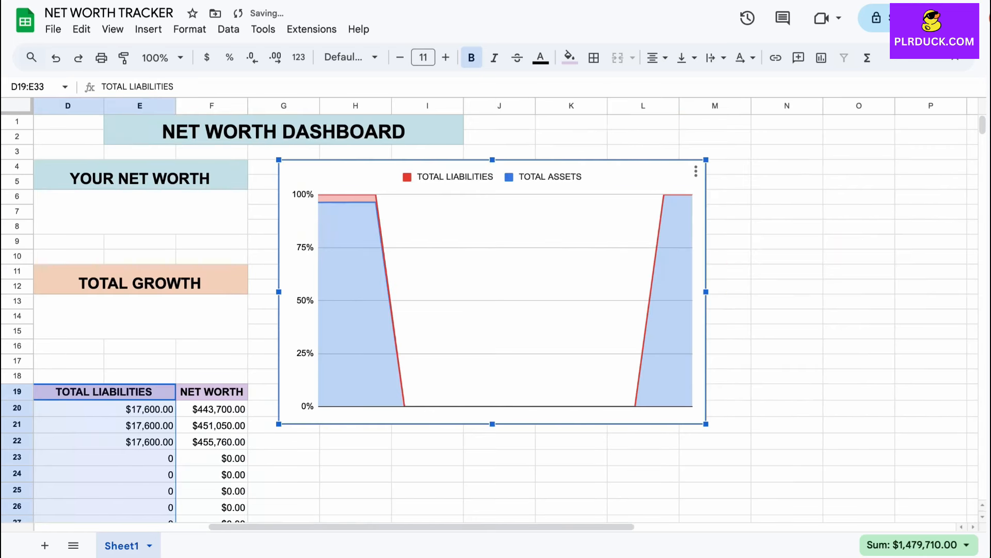
{"action": "left_click_drag", "start_coordinate": [705, 423], "coordinate": [618, 370]}
{"action": "left_click_drag", "start_coordinate": [517, 289], "coordinate": [523, 290]}
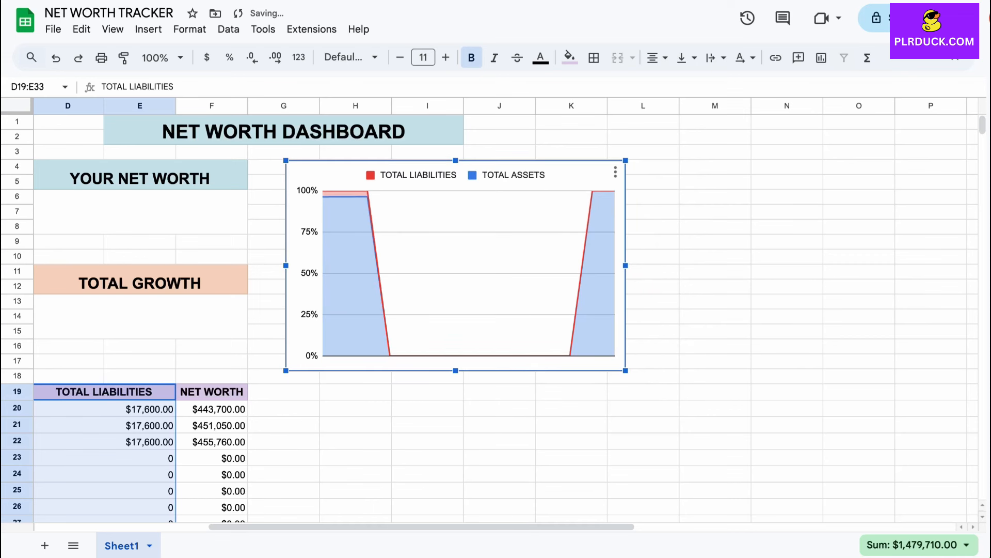
Title the stacked area chart ASSET OVERVIEW VS LIABILITIES OVERVIEW and make the title bold.
{"action": "double_click", "coordinate": [476, 234]}
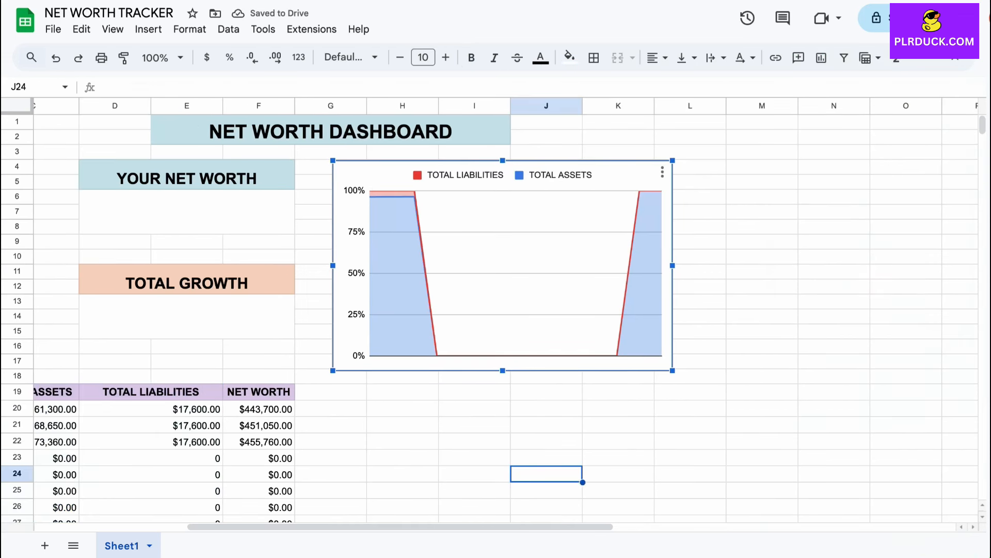
{"action": "double_click", "coordinate": [553, 215]}
{"action": "left_click", "coordinate": [827, 179]}
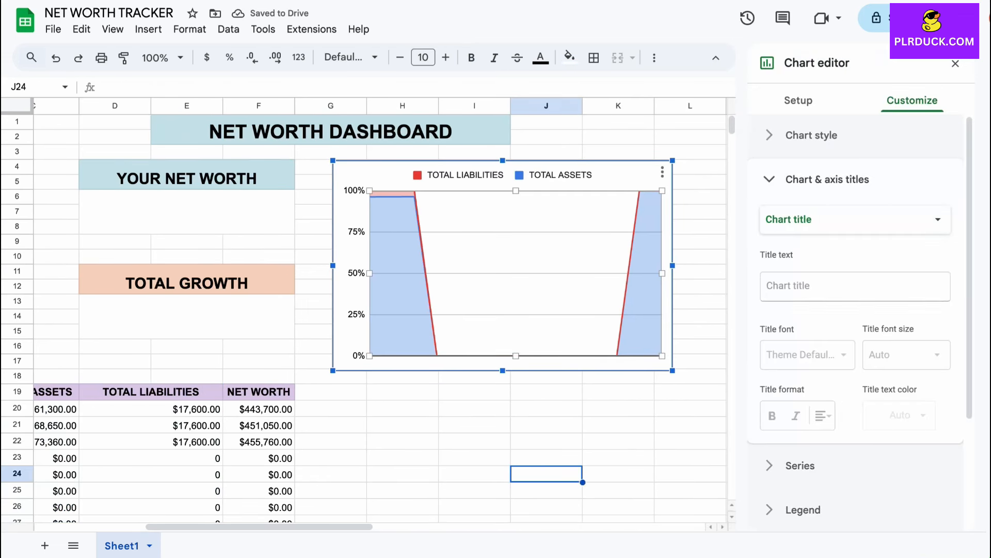
{"action": "left_click", "coordinate": [769, 297]}
{"action": "type", "text": "ASSET "}
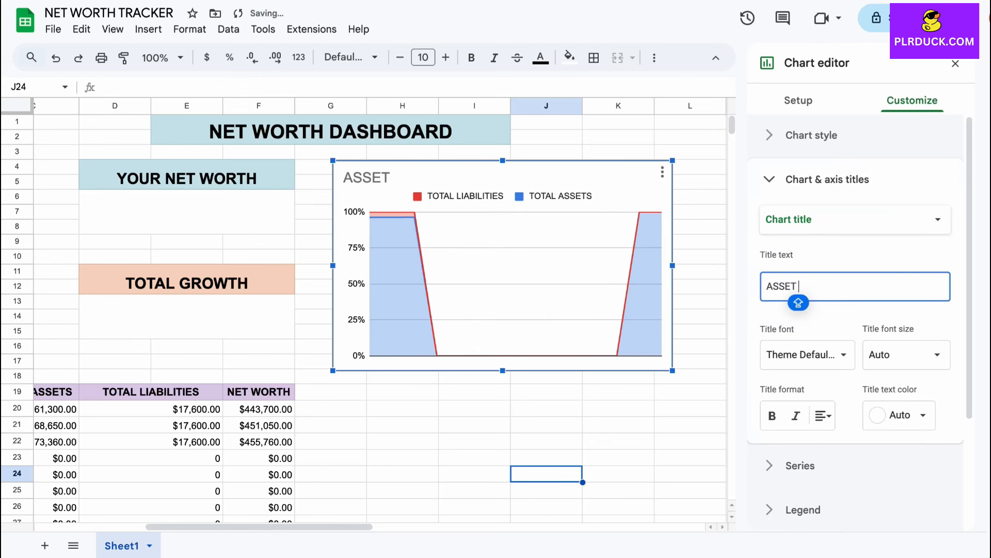
{"action": "type", "text": "OVERVIEW "}
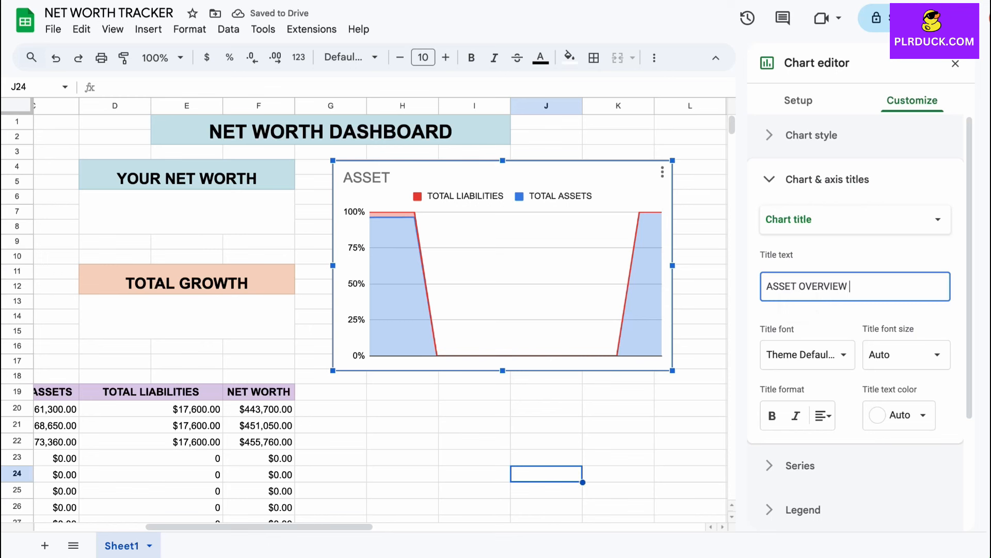
{"action": "type", "text": "VS LIAB"}
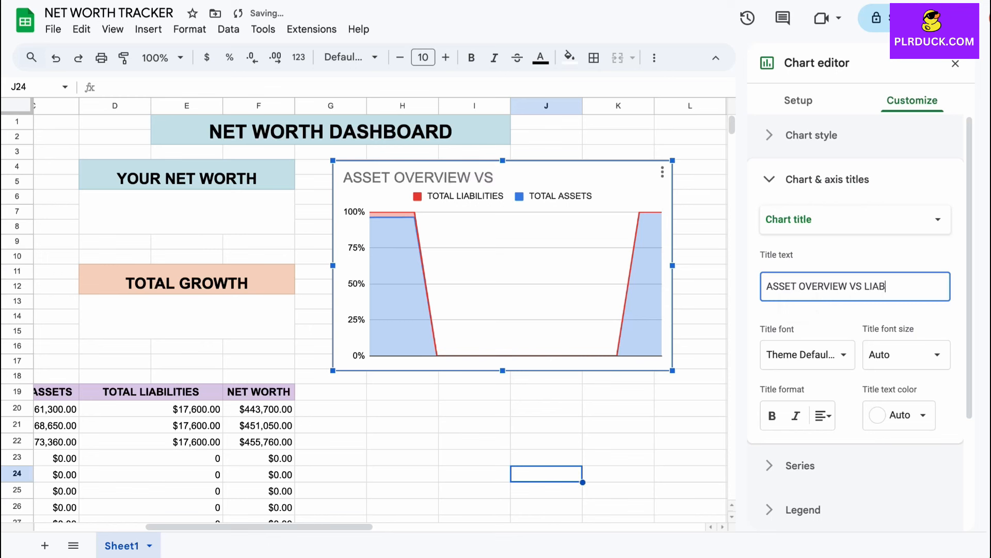
{"action": "type", "text": "ILITIES "}
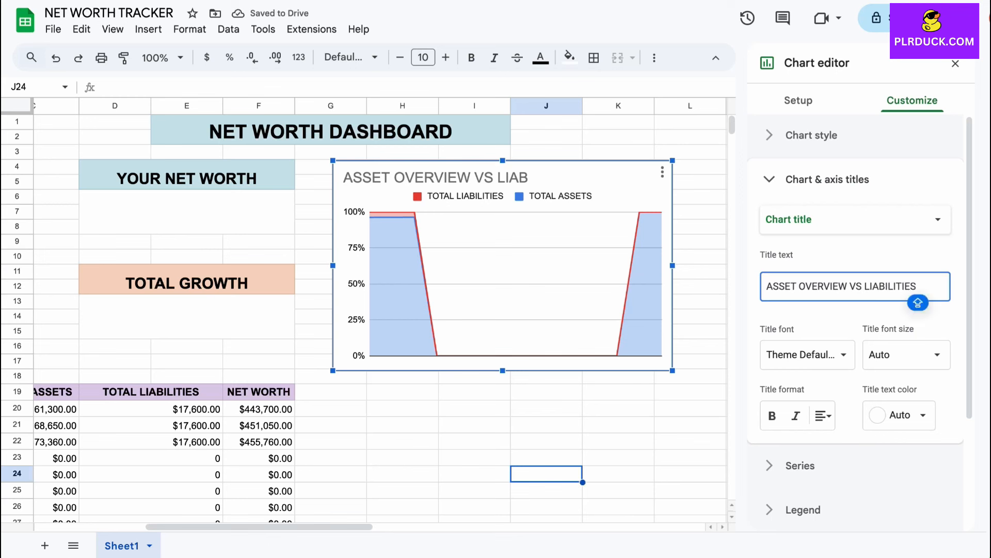
{"action": "type", "text": "OVERVIEW"}
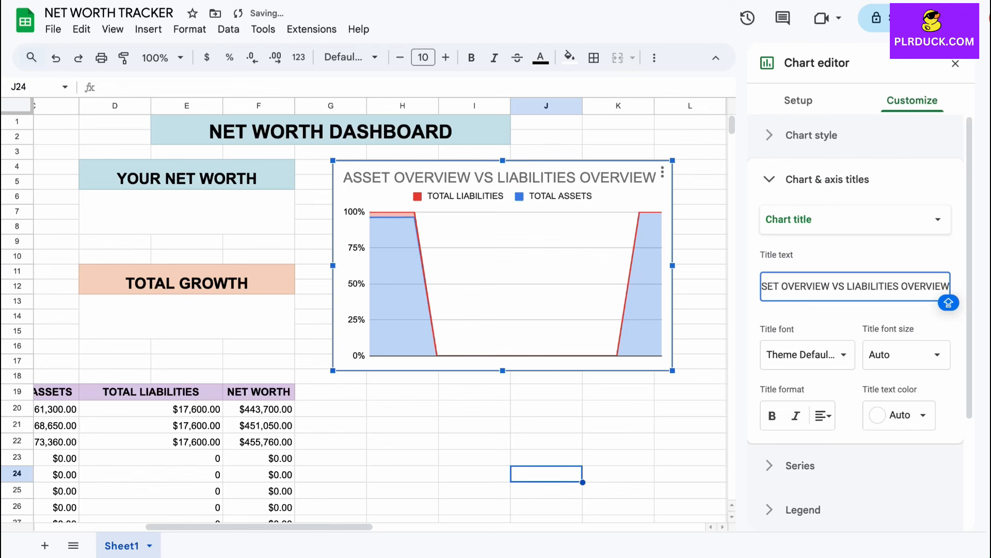
{"action": "left_click", "coordinate": [772, 415]}
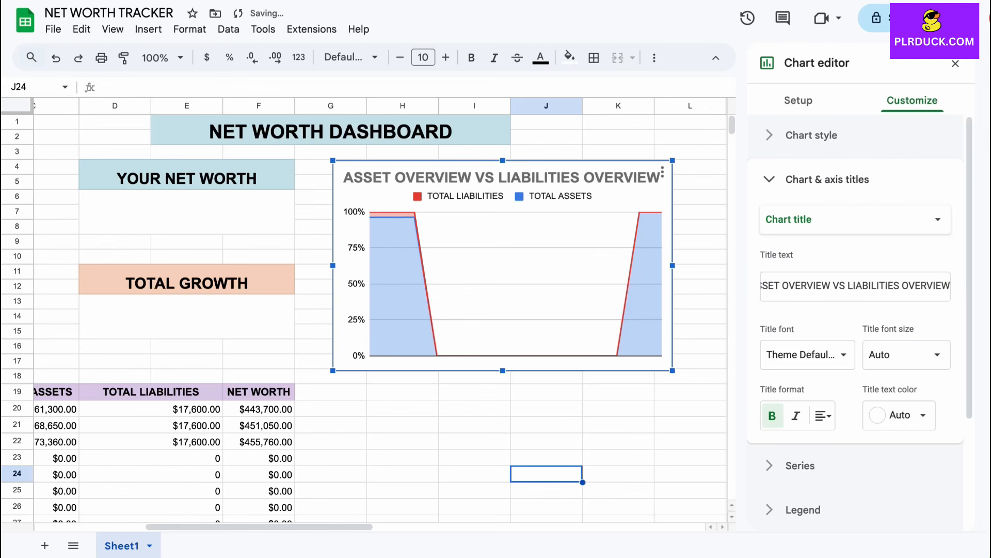
Recolor the chart's TOTAL ASSETS series in the custom light orange and the TOTAL LIABILITIES series in the custom light purple.
{"action": "left_click", "coordinate": [401, 287]}
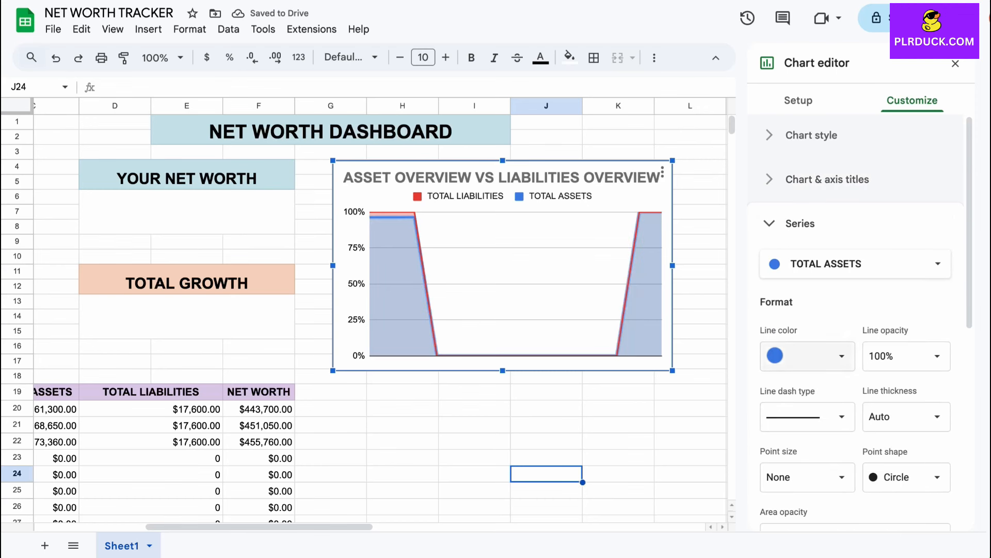
{"action": "left_click", "coordinate": [807, 356]}
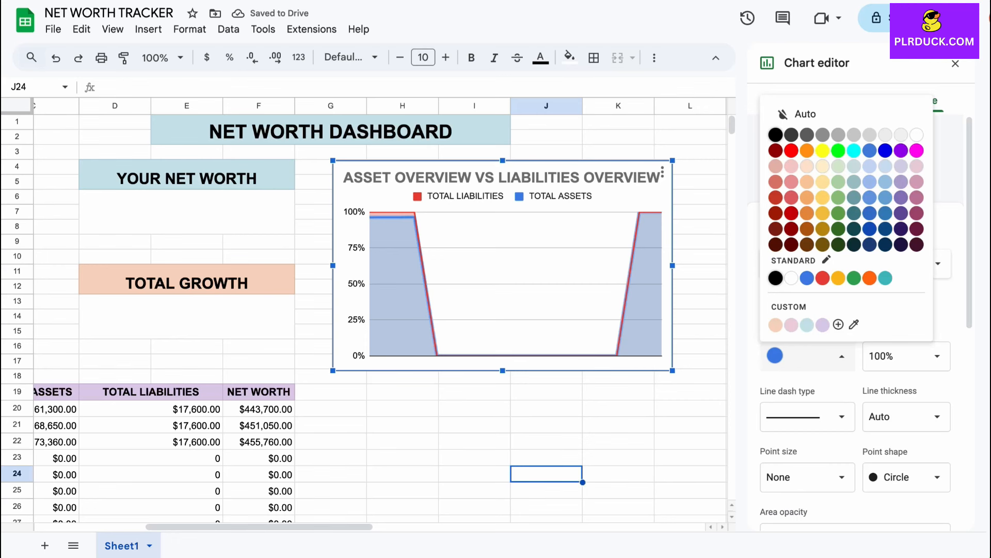
{"action": "left_click", "coordinate": [776, 325]}
{"action": "left_click", "coordinate": [394, 215]}
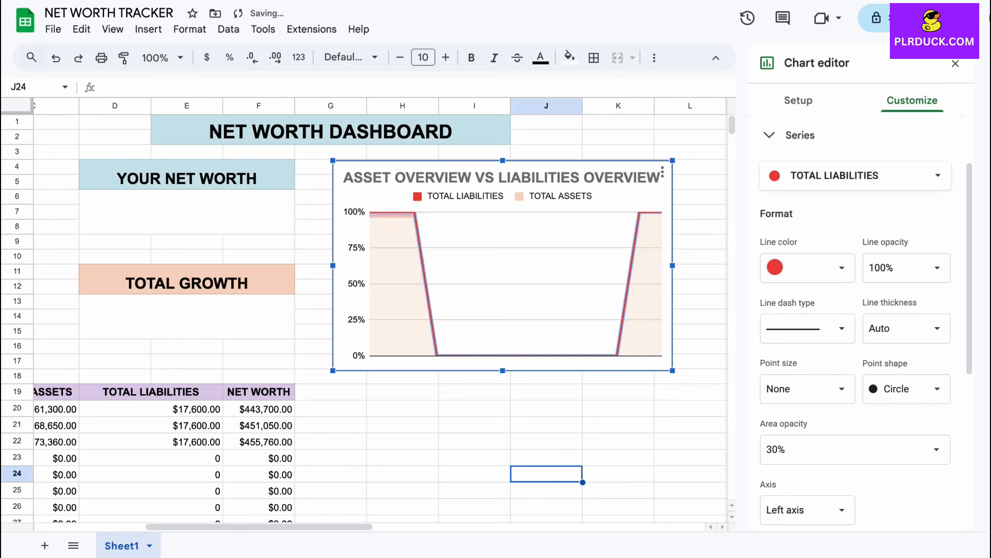
{"action": "left_click", "coordinate": [808, 268]}
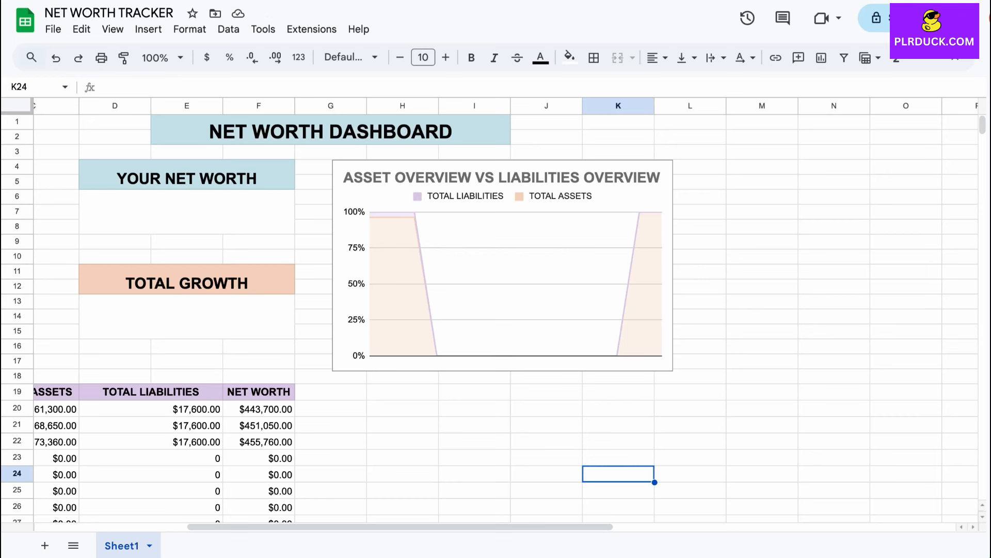
Insert an area chart from the NET WORTH column range F19:F33.
{"action": "scroll", "coordinate": [496, 310], "scroll_direction": "down", "scroll_amount": 5}
{"action": "scroll", "coordinate": [496, 310], "scroll_direction": "left", "scroll_amount": 2}
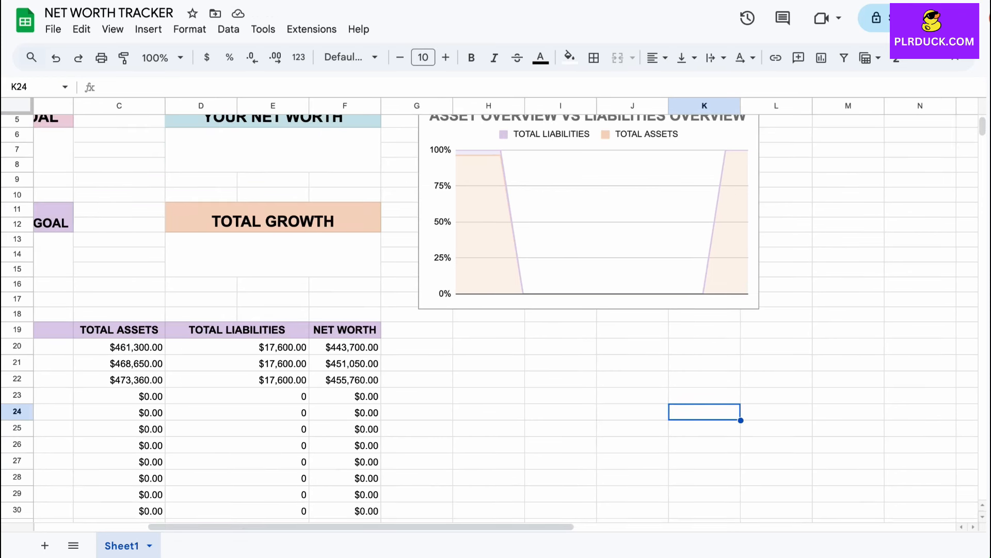
{"action": "left_click_drag", "start_coordinate": [341, 206], "coordinate": [342, 436]}
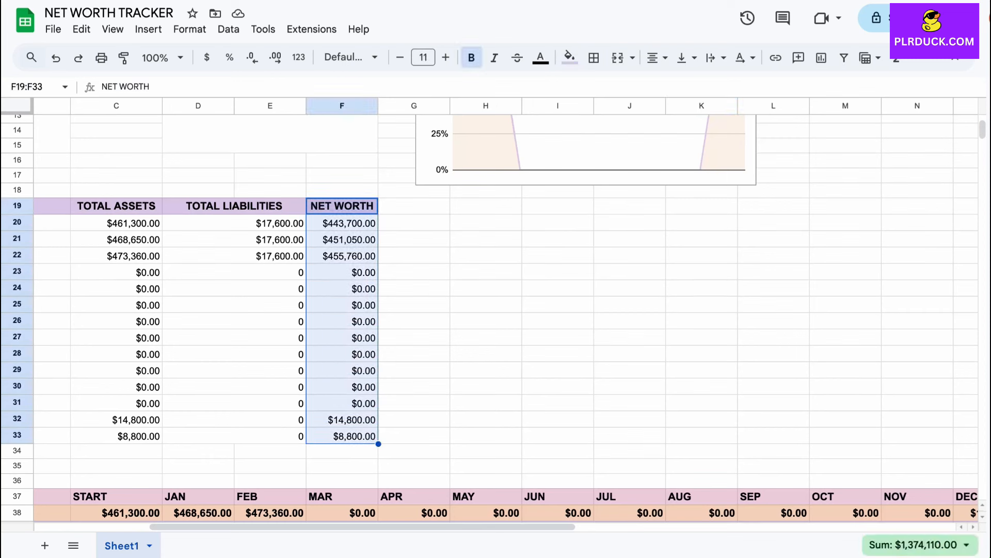
{"action": "left_click", "coordinate": [148, 29]}
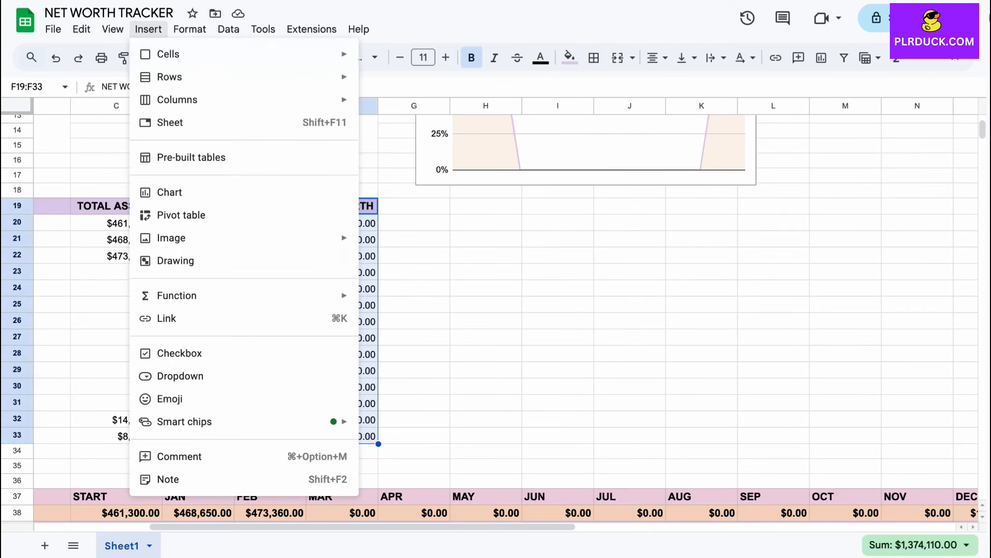
{"action": "left_click", "coordinate": [170, 192]}
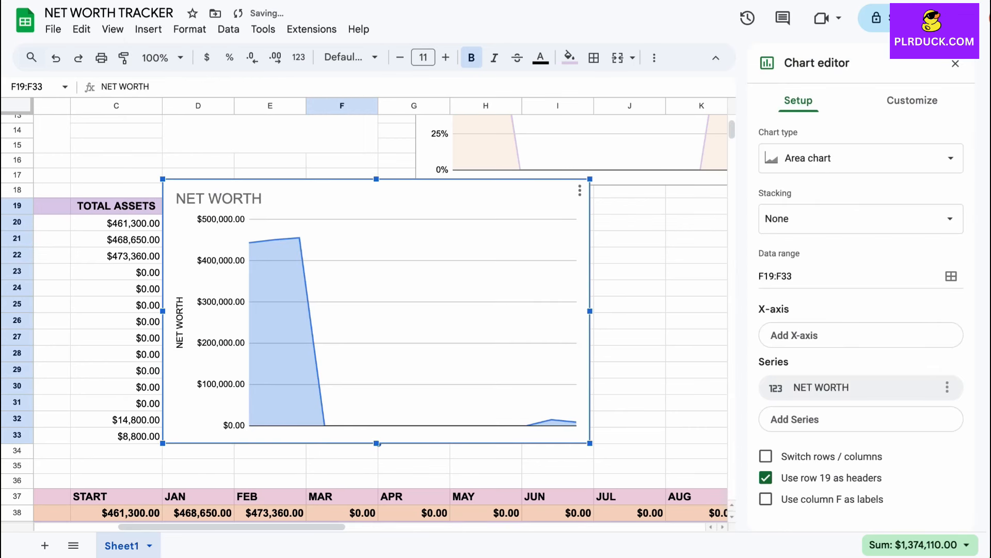
Move the NET WORTH chart directly below the assets and liabilities chart and shrink it to a similar width, spanning about rows 19 to 32.
{"action": "left_click_drag", "start_coordinate": [279, 206], "coordinate": [532, 222]}
{"action": "scroll", "coordinate": [532, 222], "scroll_direction": "down", "scroll_amount": 2}
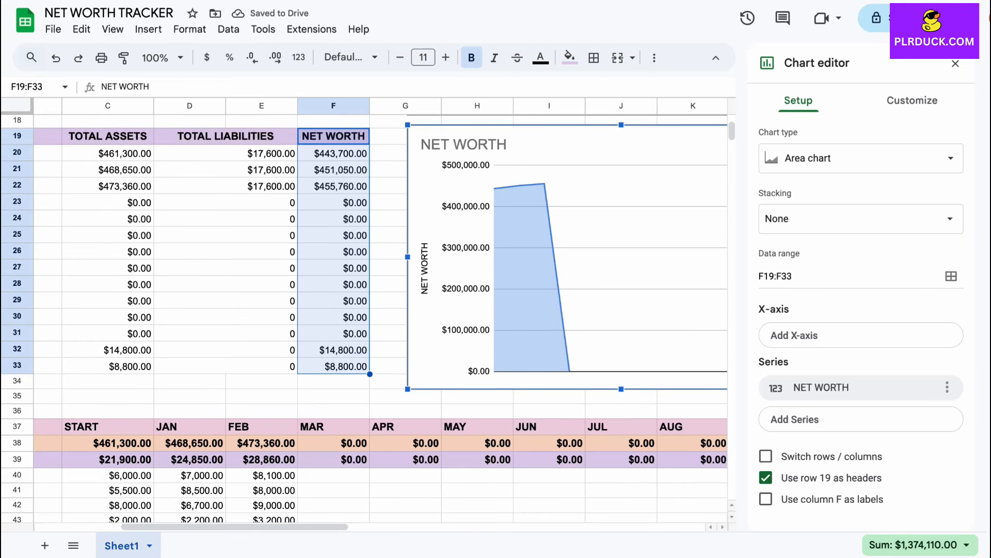
{"action": "left_click_drag", "start_coordinate": [407, 389], "coordinate": [444, 367]}
{"action": "scroll", "coordinate": [365, 310], "scroll_direction": "up", "scroll_amount": 3}
{"action": "scroll", "coordinate": [364, 310], "scroll_direction": "right", "scroll_amount": 2}
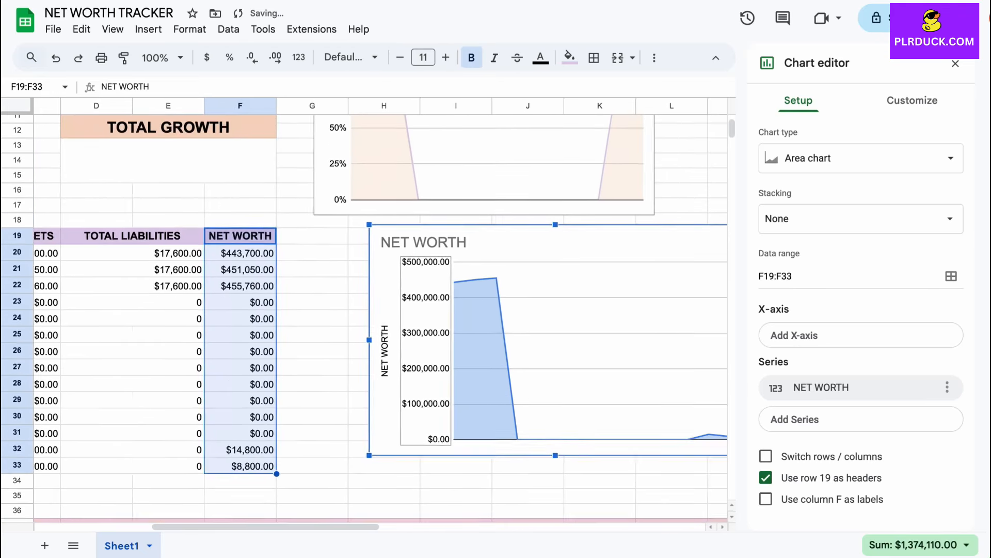
{"action": "left_click_drag", "start_coordinate": [517, 231], "coordinate": [462, 232]}
{"action": "left_click_drag", "start_coordinate": [556, 236], "coordinate": [555, 236]}
{"action": "left_click_drag", "start_coordinate": [687, 226], "coordinate": [669, 236]}
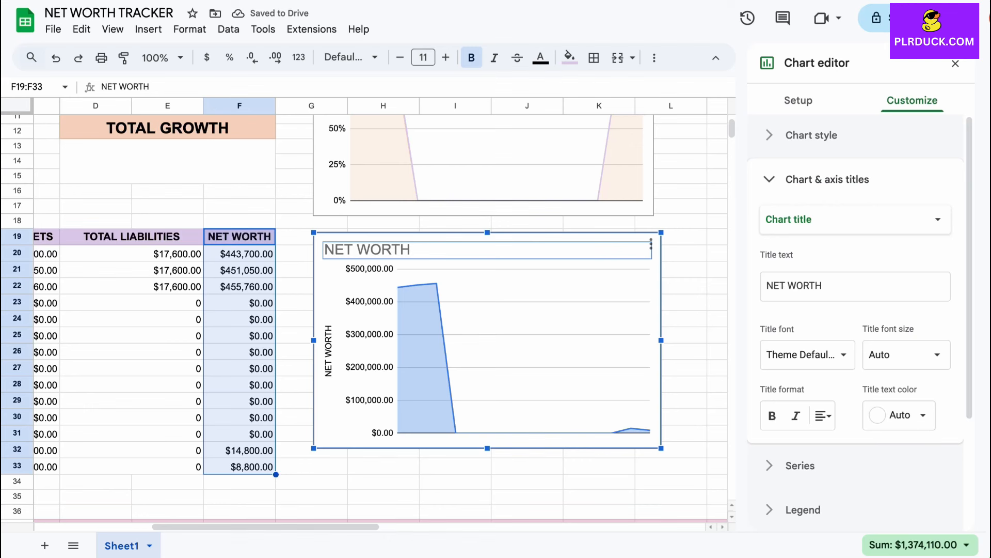
Center the NET WORTH chart's title and recolor its series in the custom light purple.
{"action": "left_click", "coordinate": [824, 415]}
{"action": "left_click", "coordinate": [844, 444]}
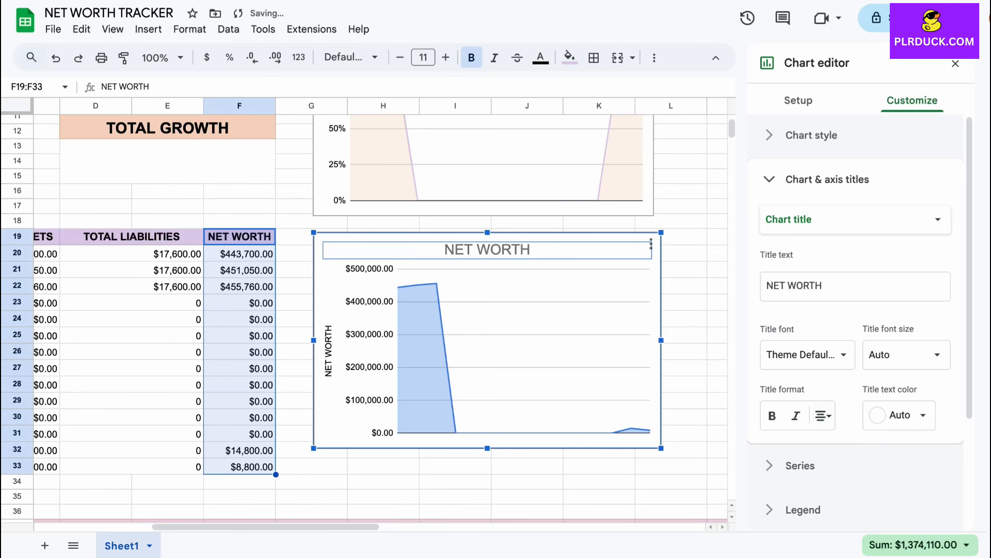
{"action": "left_click", "coordinate": [424, 356]}
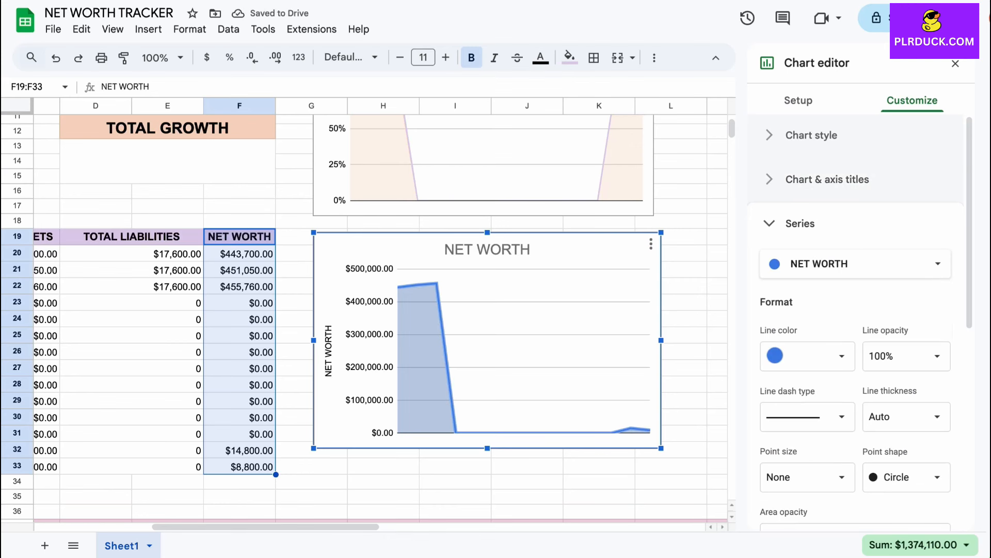
{"action": "left_click", "coordinate": [807, 355]}
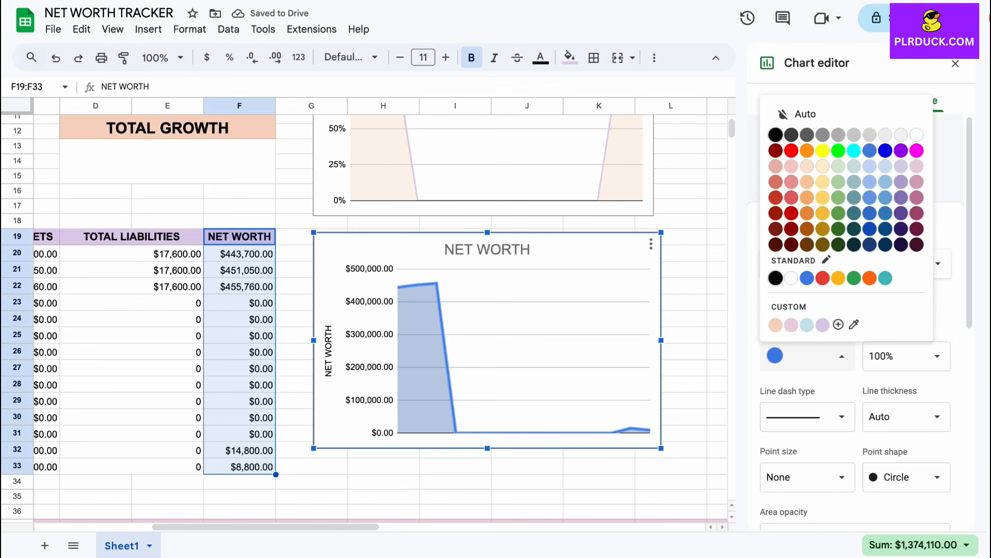
{"action": "left_click", "coordinate": [823, 325]}
{"action": "left_click", "coordinate": [684, 351]}
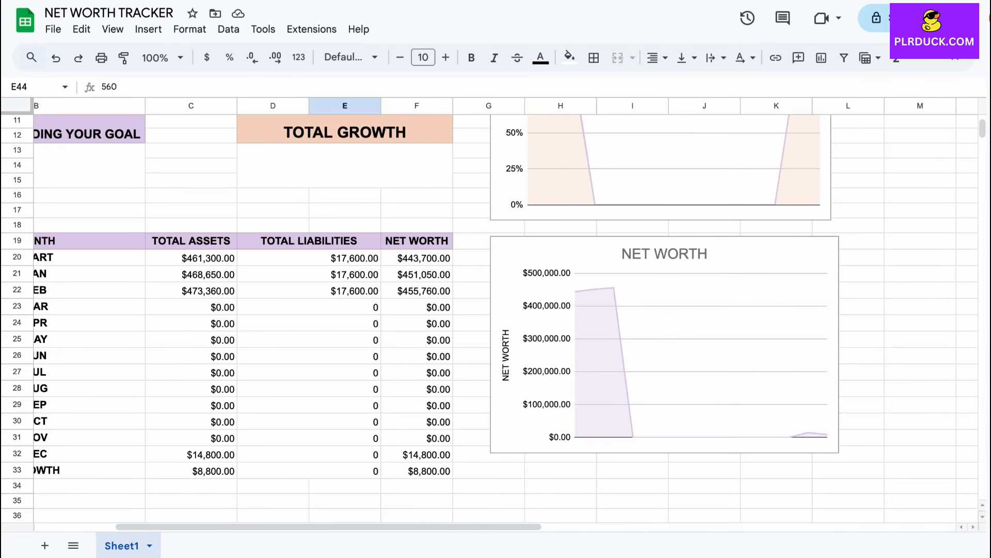
Copy the CASH AND BANK ACCOUNTS, PROPERTIES, INVESTMENTS and OTHER ASSETS headings from column B into B82:B85.
{"action": "scroll", "coordinate": [506, 319], "scroll_direction": "down", "scroll_amount": 6}
{"action": "scroll", "coordinate": [506, 318], "scroll_direction": "left", "scroll_amount": 3}
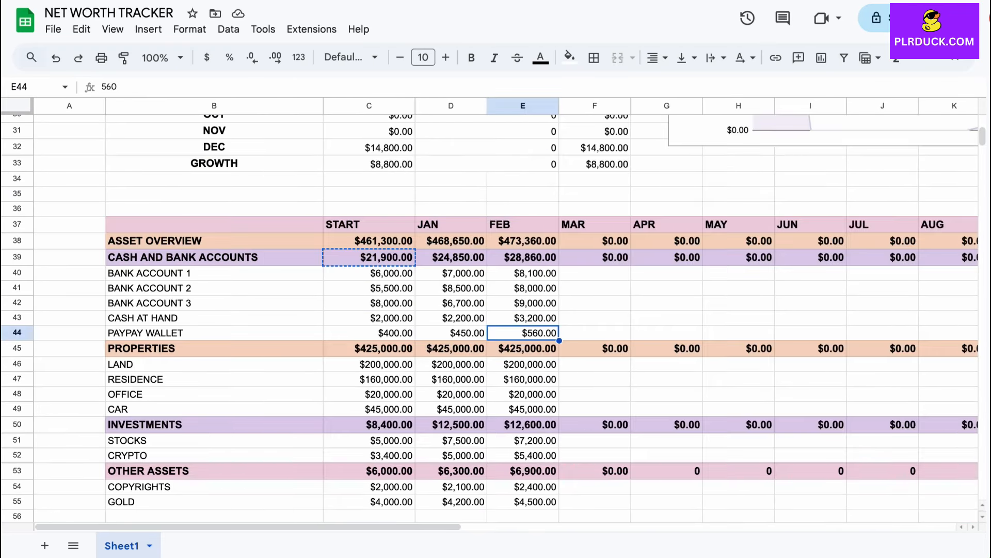
{"action": "left_click", "coordinate": [214, 257]}
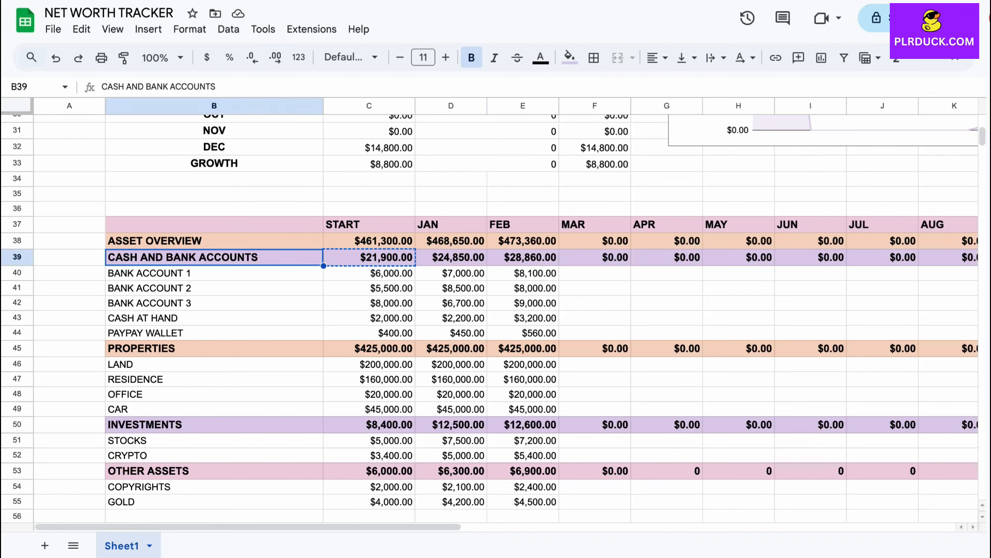
{"action": "left_click", "coordinate": [214, 348], "text": "ctrl"}
{"action": "left_click", "coordinate": [214, 425], "text": "ctrl"}
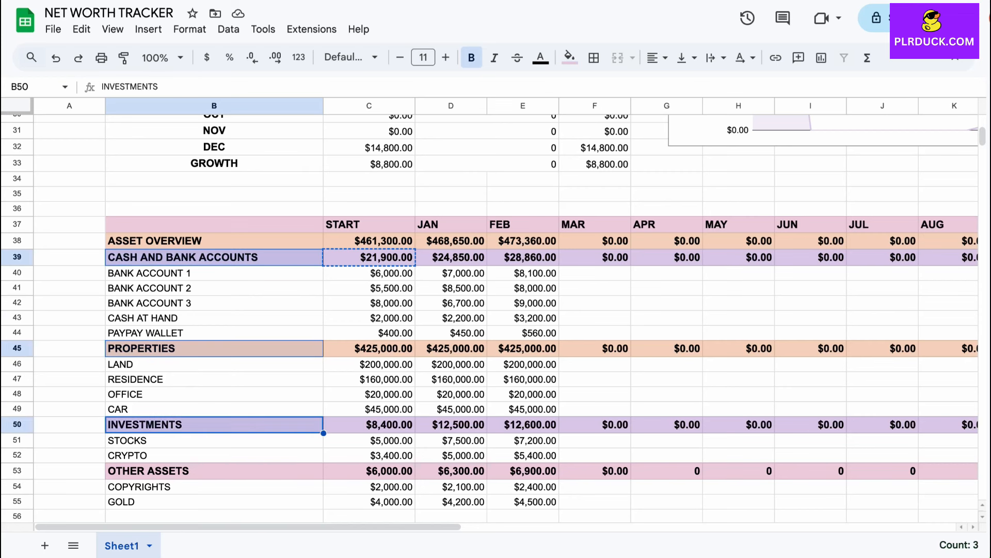
{"action": "left_click", "coordinate": [214, 470], "text": "ctrl"}
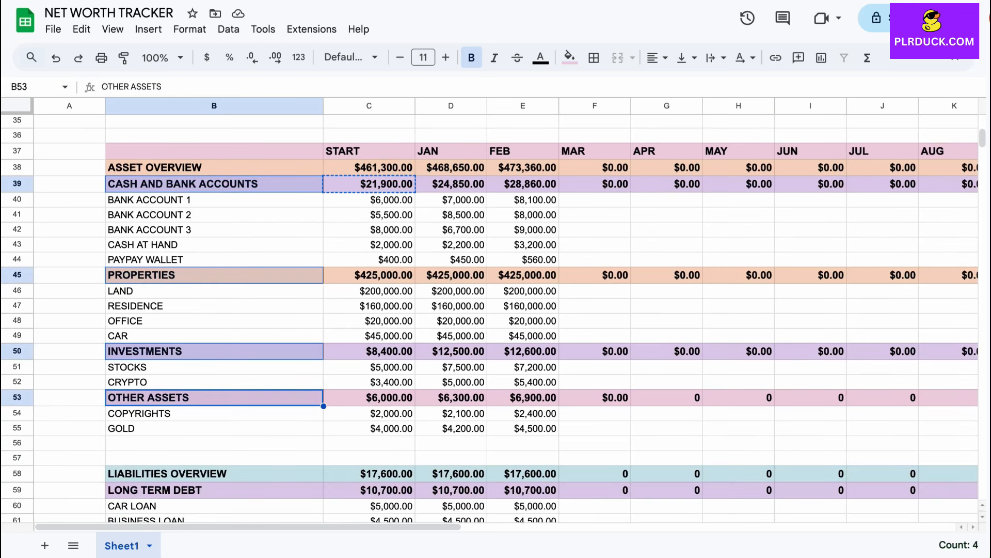
{"action": "scroll", "coordinate": [496, 310], "scroll_direction": "down", "scroll_amount": 10}
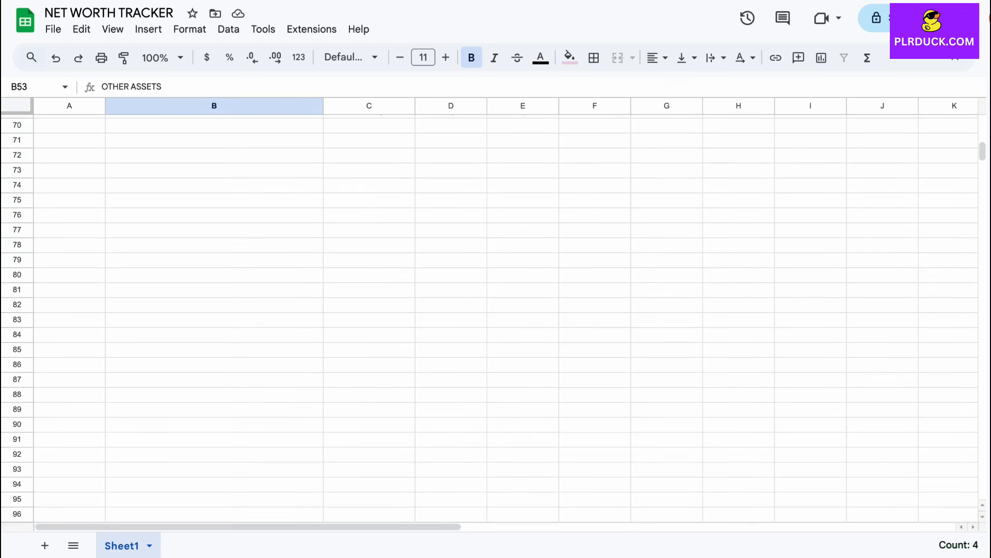
{"action": "left_click", "coordinate": [214, 305]}
{"action": "type", "text": "CASH AND BANK ACCOUNTS PROPERTIES INVESTMENTS OTHER ASSETS"}
Enter the START total of CASH AND BANK ACCOUNTS, 21,900, in C82 of the helper table.
{"action": "left_click", "coordinate": [369, 305]}
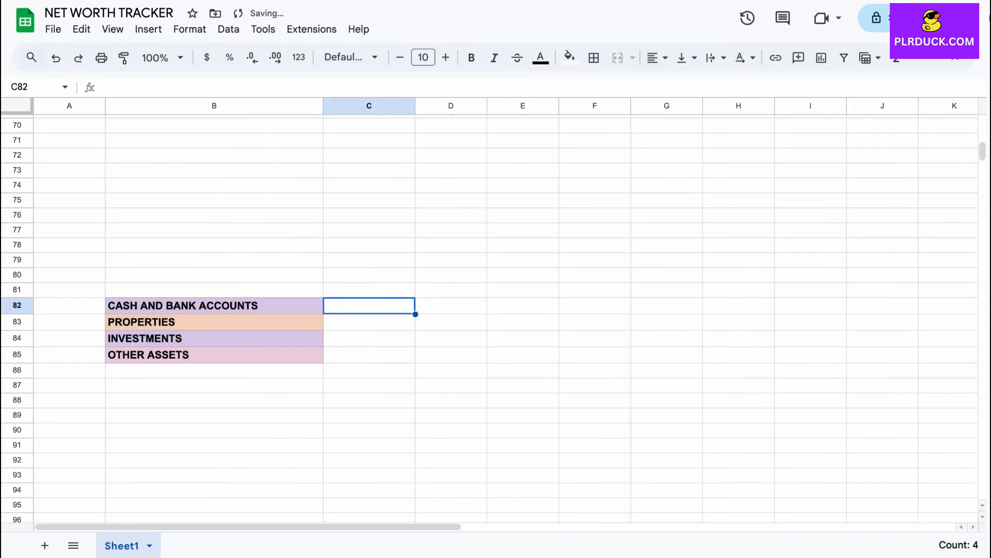
{"action": "scroll", "coordinate": [496, 310], "scroll_direction": "up", "scroll_amount": 13}
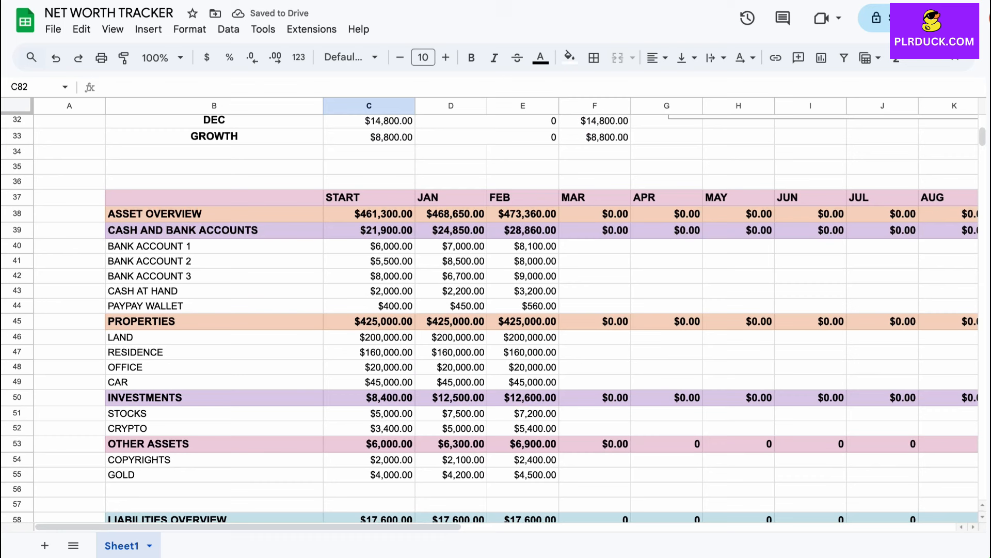
{"action": "left_click", "coordinate": [369, 230]}
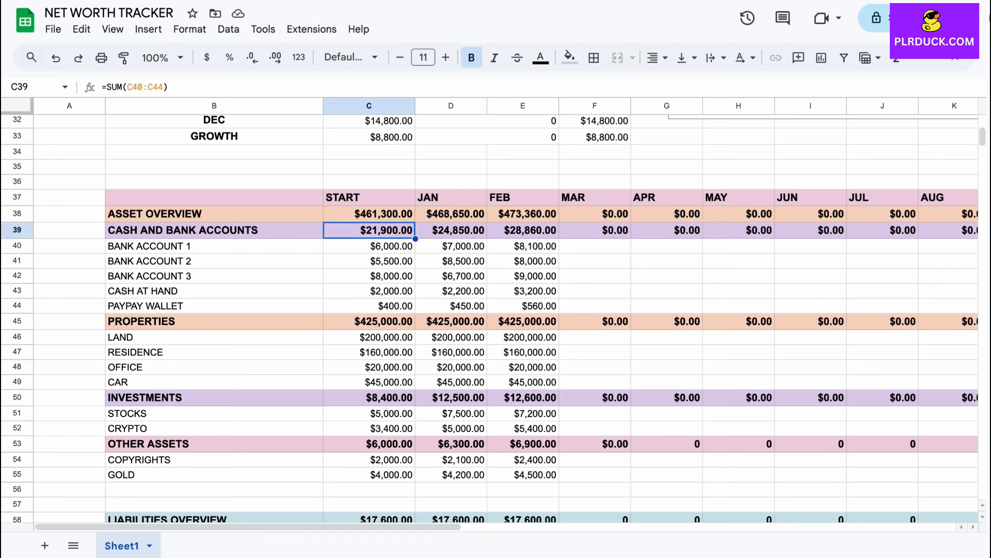
{"action": "left_click", "coordinate": [369, 261]}
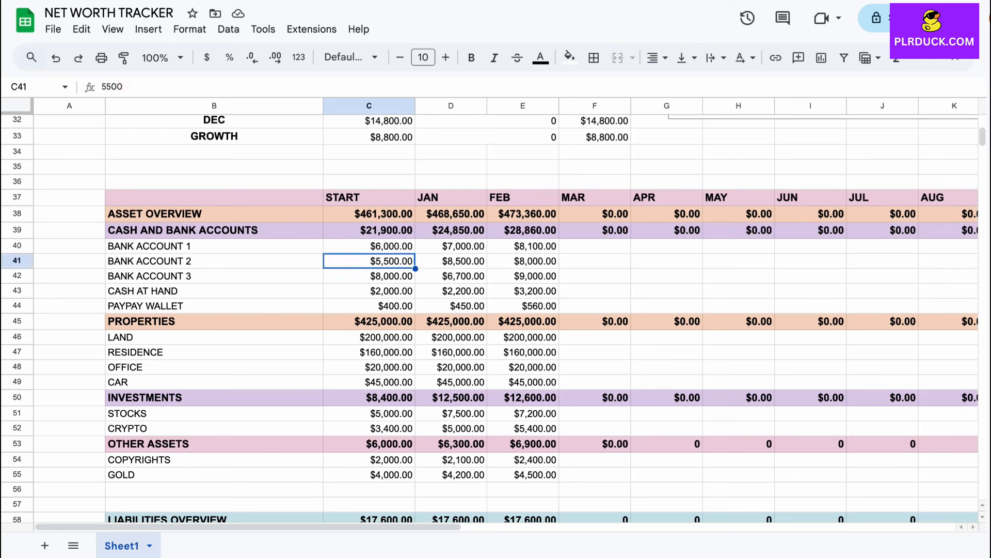
{"action": "left_click", "coordinate": [369, 230]}
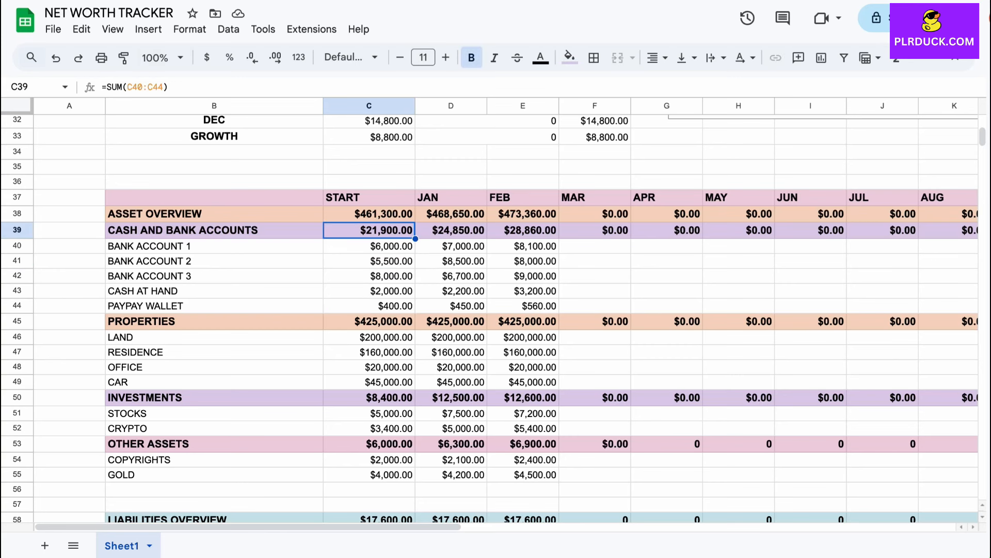
{"action": "scroll", "coordinate": [489, 319], "scroll_direction": "down", "scroll_amount": 14}
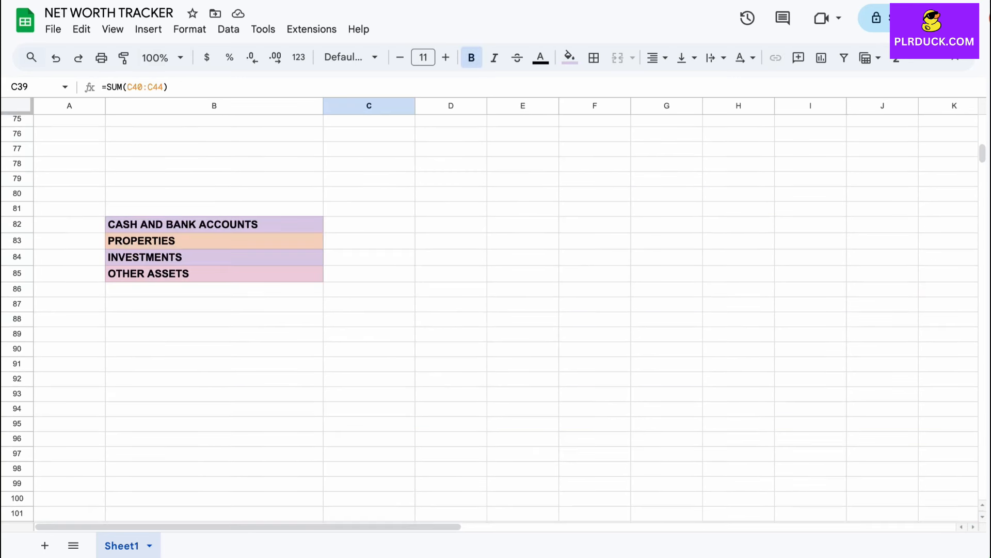
{"action": "left_click", "coordinate": [369, 232]}
{"action": "type", "text": "21"}
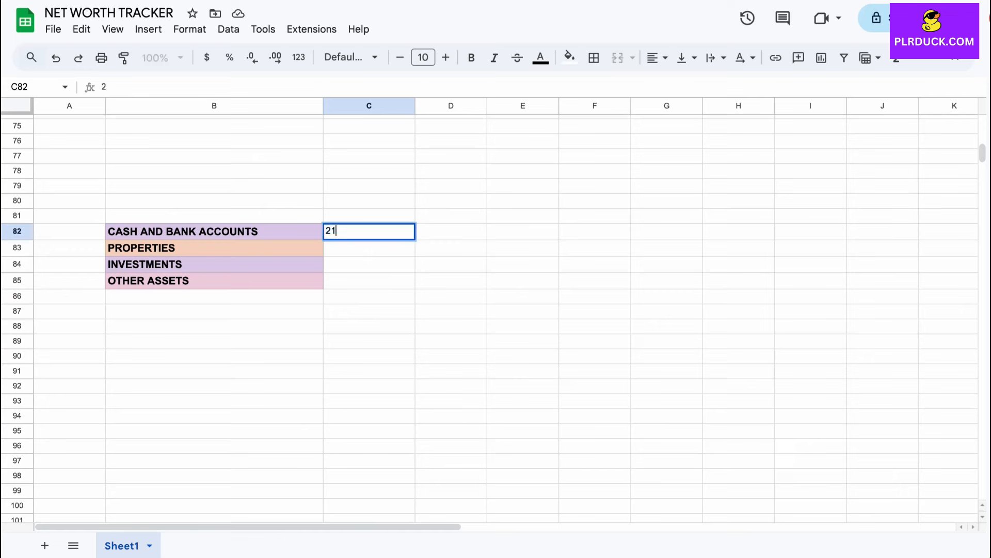
{"action": "type", "text": ",900"}
{"action": "key", "text": "Return"}
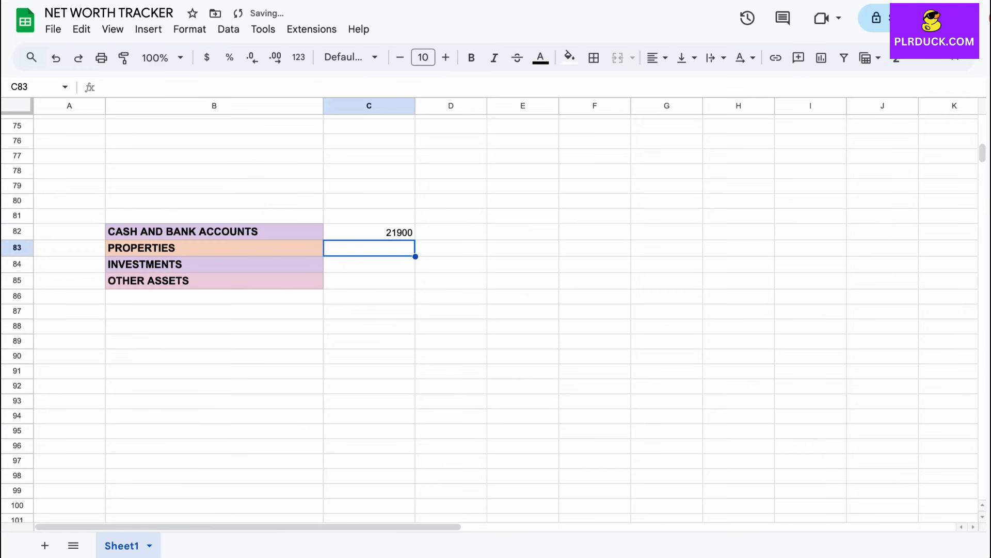
Enter the START total of PROPERTIES, 425000, in C83 of the helper table.
{"action": "scroll", "coordinate": [490, 319], "scroll_direction": "up", "scroll_amount": 12}
{"action": "left_click", "coordinate": [369, 279]}
{"action": "scroll", "coordinate": [490, 319], "scroll_direction": "down", "scroll_amount": 8}
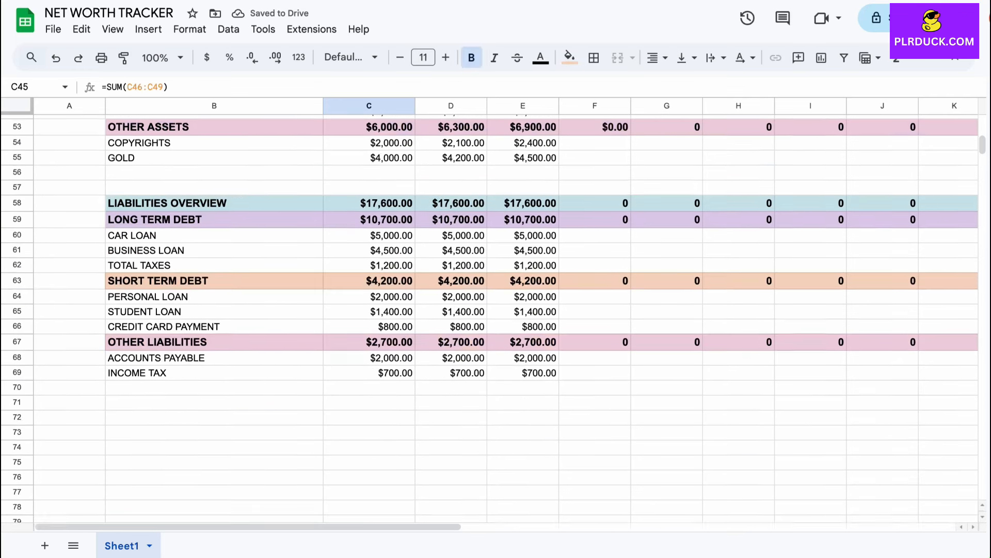
{"action": "left_click", "coordinate": [370, 468]}
{"action": "type", "text": "425000"}
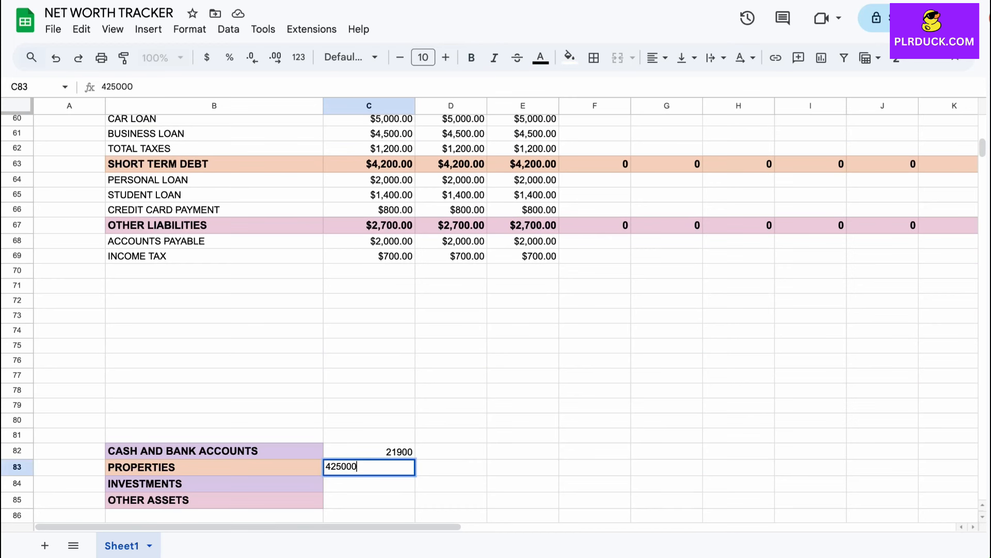
{"action": "key", "text": "Return"}
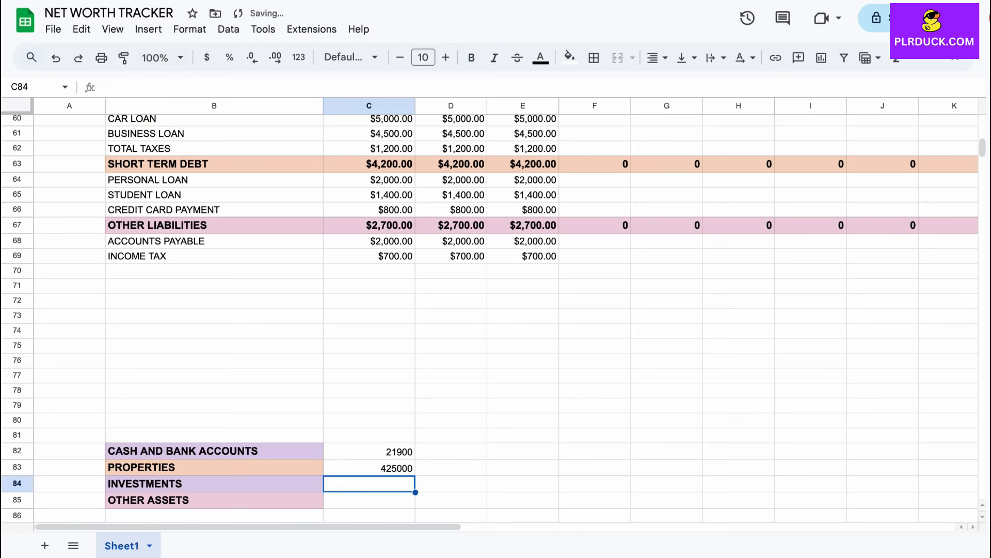
Enter the START totals 8400 for INVESTMENTS in C84 and 6000 for OTHER ASSETS in C85.
{"action": "scroll", "coordinate": [490, 319], "scroll_direction": "up", "scroll_amount": 8}
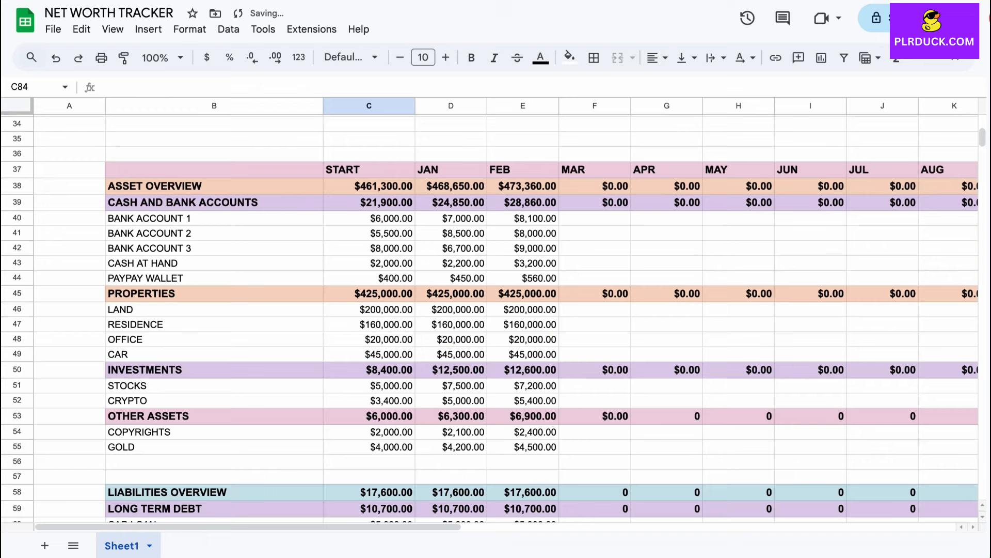
{"action": "left_click", "coordinate": [369, 370]}
{"action": "scroll", "coordinate": [369, 370], "scroll_direction": "down", "scroll_amount": 6}
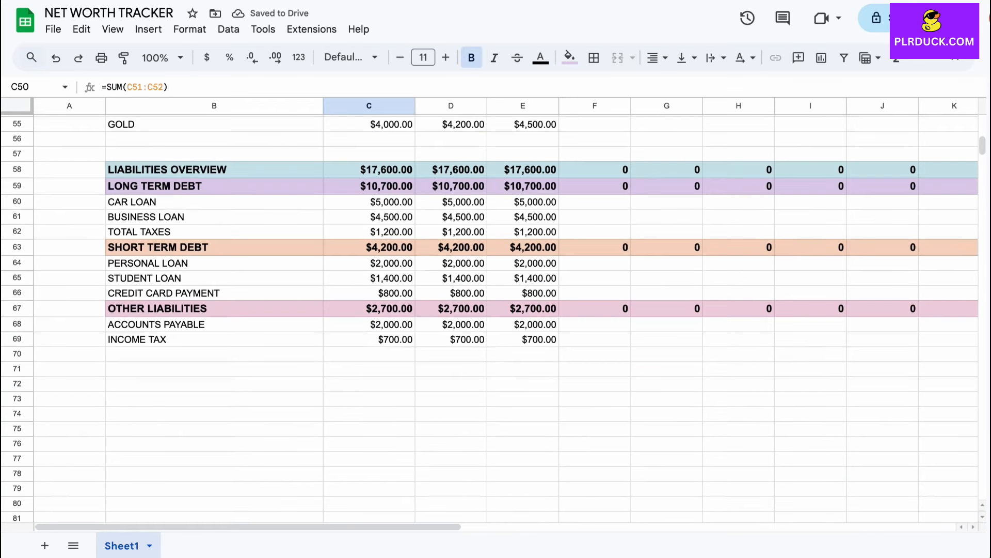
{"action": "scroll", "coordinate": [489, 320], "scroll_direction": "down", "scroll_amount": 5}
{"action": "left_click", "coordinate": [369, 334]}
{"action": "type", "text": "8400"}
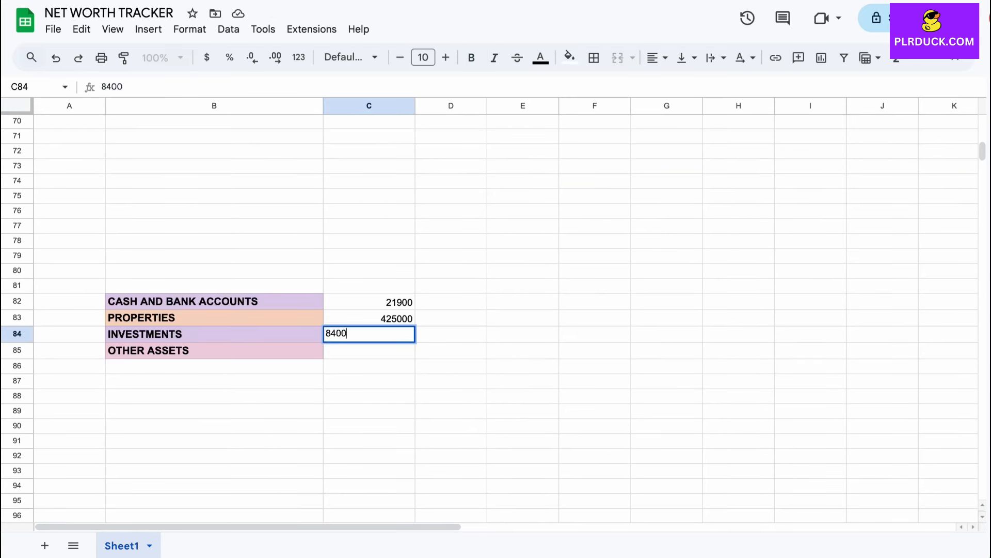
{"action": "key", "text": "Return"}
{"action": "type", "text": "6000"}
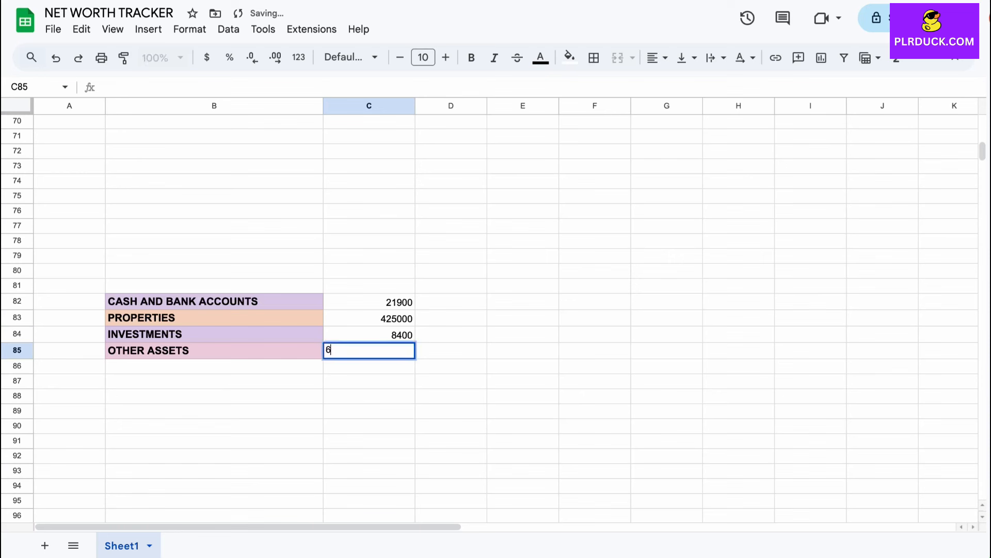
Format the helper table amounts in C82:C85 as currency.
{"action": "left_click_drag", "start_coordinate": [369, 301], "coordinate": [369, 350]}
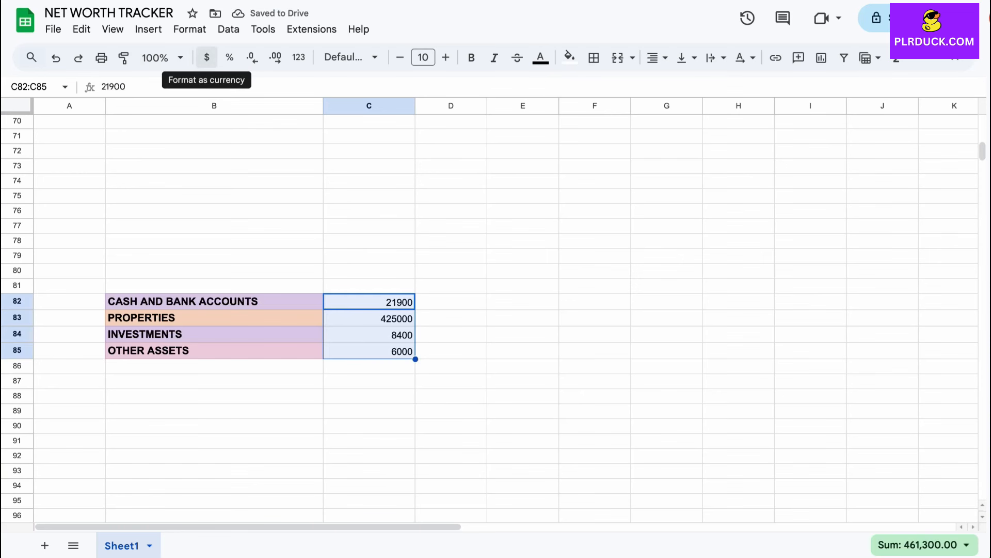
{"action": "left_click", "coordinate": [207, 57]}
{"action": "left_click", "coordinate": [214, 411]}
Insert a doughnut chart from the asset category helper table B82:C85.
{"action": "left_click_drag", "start_coordinate": [214, 302], "coordinate": [368, 351]}
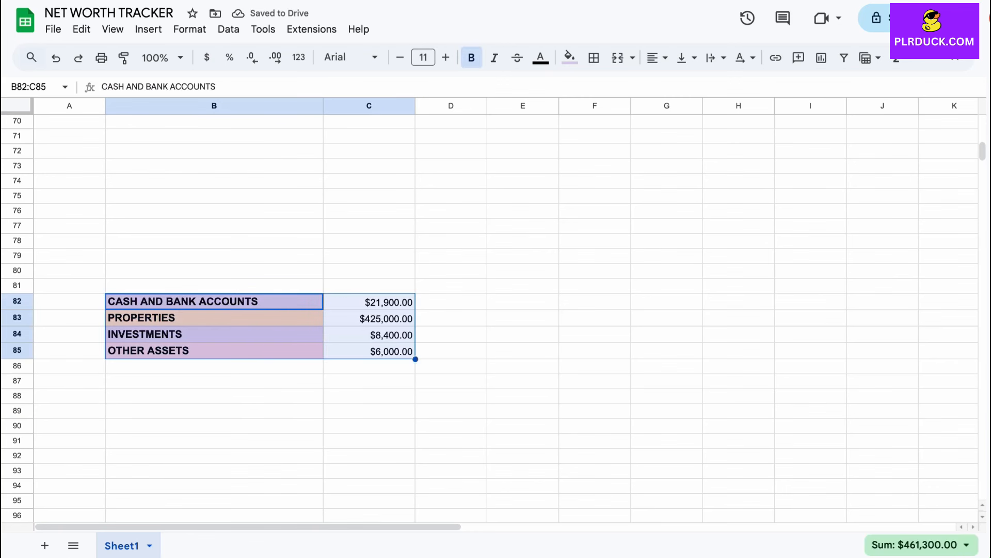
{"action": "left_click", "coordinate": [148, 28]}
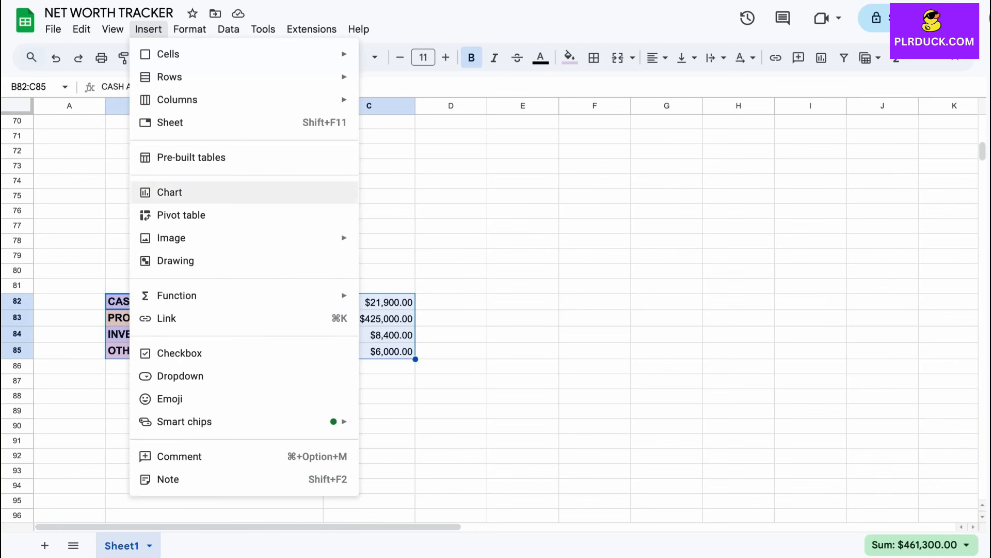
{"action": "left_click", "coordinate": [170, 191]}
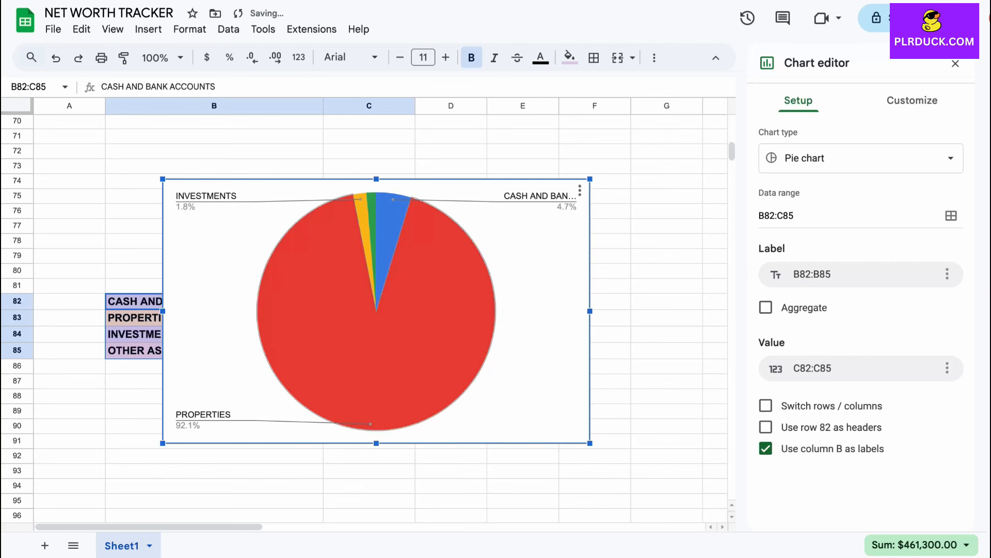
{"action": "left_click", "coordinate": [909, 158]}
{"action": "scroll", "coordinate": [858, 341], "scroll_direction": "down", "scroll_amount": 7}
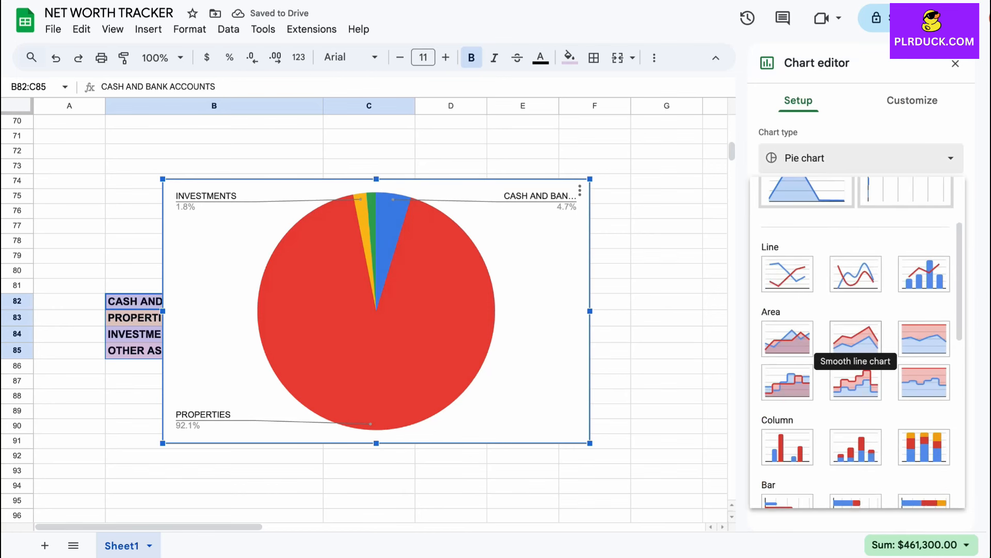
{"action": "left_click", "coordinate": [856, 310]}
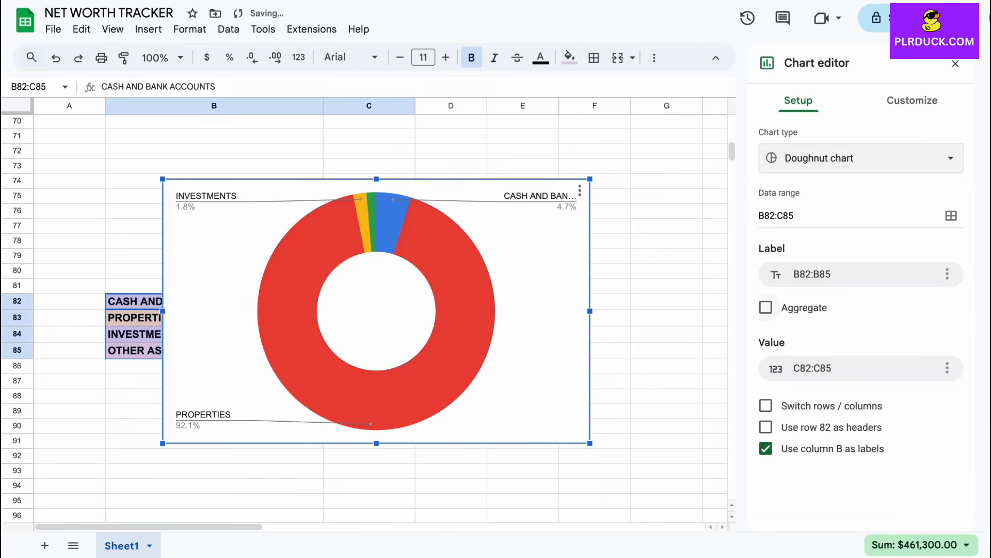
Move the doughnut chart up beside the ASSET OVERVIEW VS LIABILITIES OVERVIEW chart and shrink it to span about rows 4 to 17.
{"action": "left_click_drag", "start_coordinate": [527, 310], "coordinate": [605, 232]}
{"action": "scroll", "coordinate": [605, 232], "scroll_direction": "up", "scroll_amount": 7}
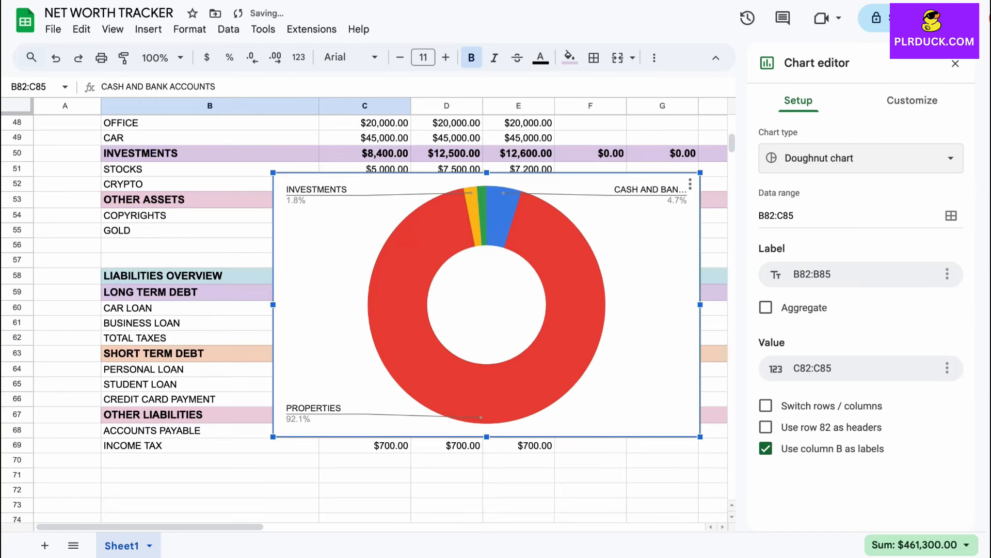
{"action": "left_click", "coordinate": [955, 63]}
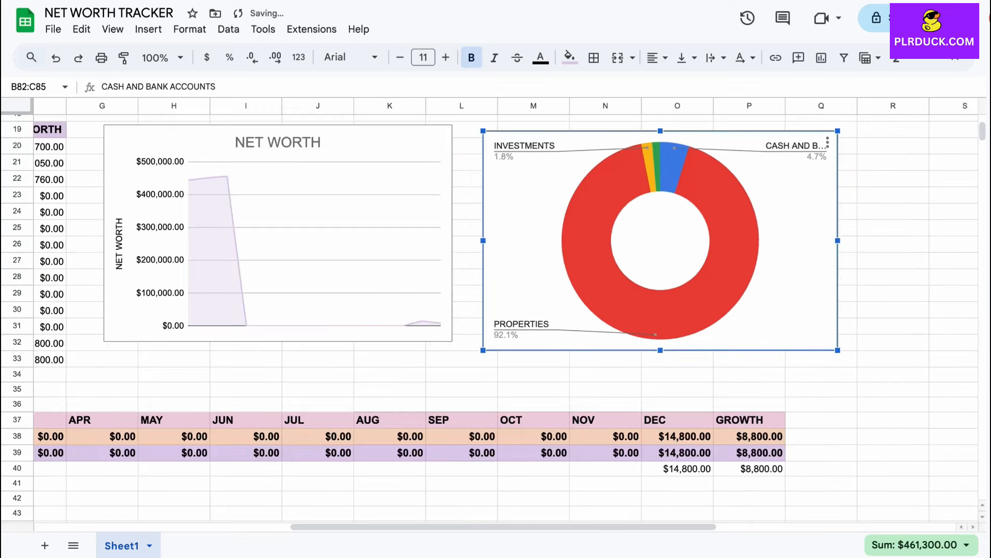
{"action": "scroll", "coordinate": [640, 284], "scroll_direction": "up", "scroll_amount": 6}
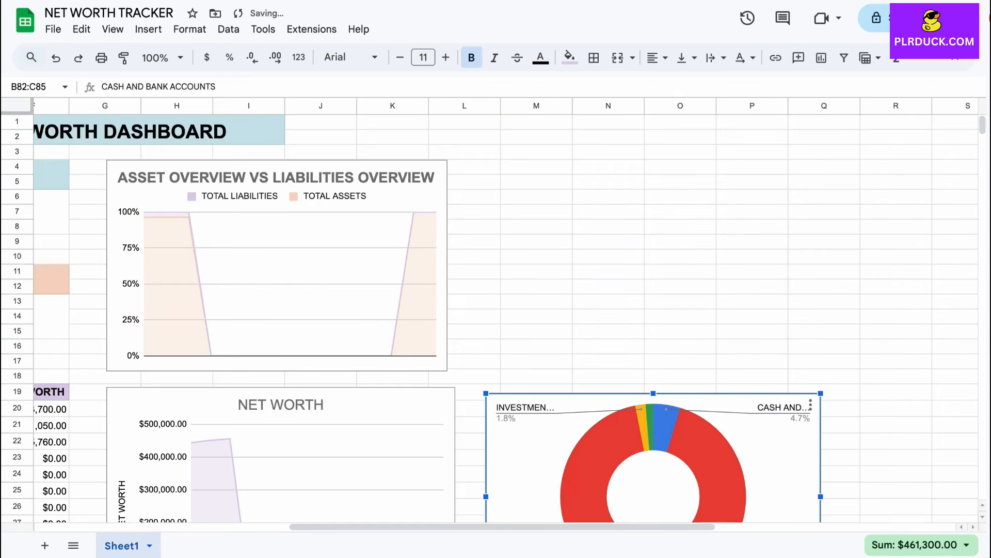
{"action": "left_click_drag", "start_coordinate": [763, 439], "coordinate": [762, 216]}
Title the doughnut chart ASSET DISTRIBUTION.
{"action": "double_click", "coordinate": [763, 217]}
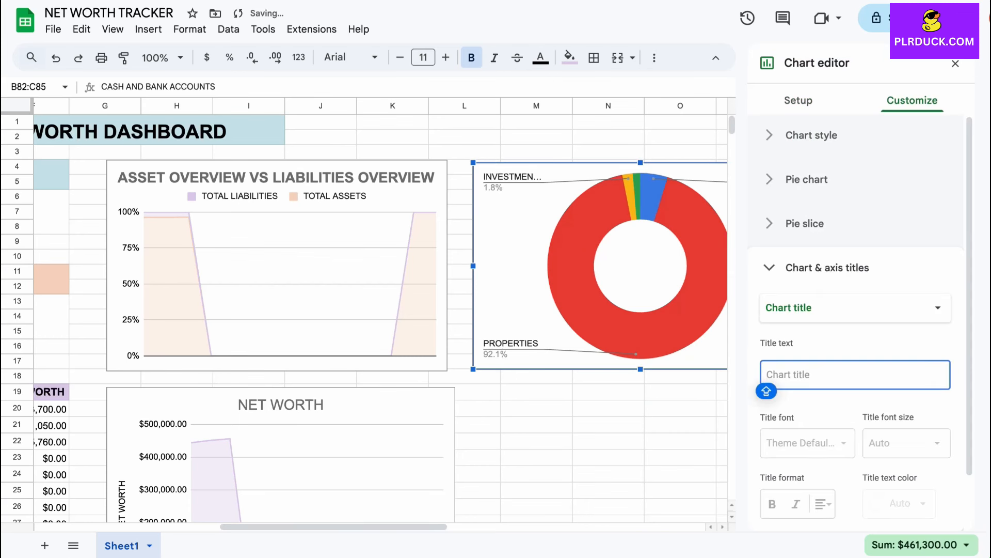
{"action": "type", "text": "A"}
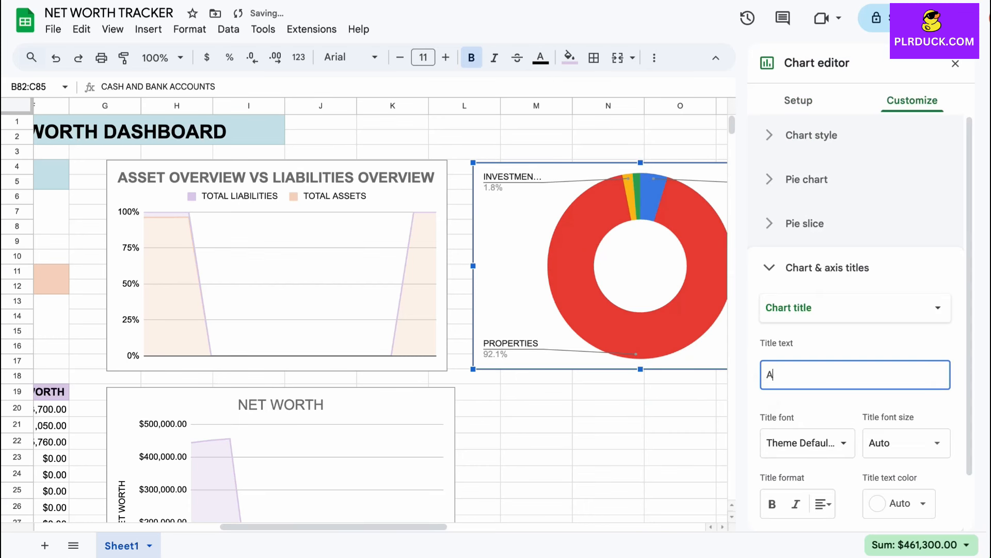
{"action": "type", "text": "SSET DIS"}
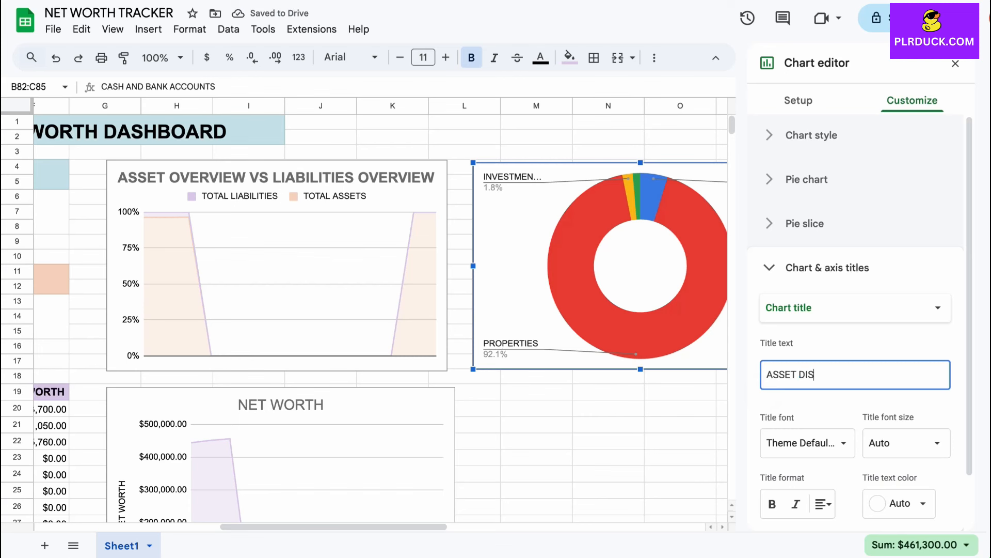
{"action": "type", "text": "TRIBUTION"}
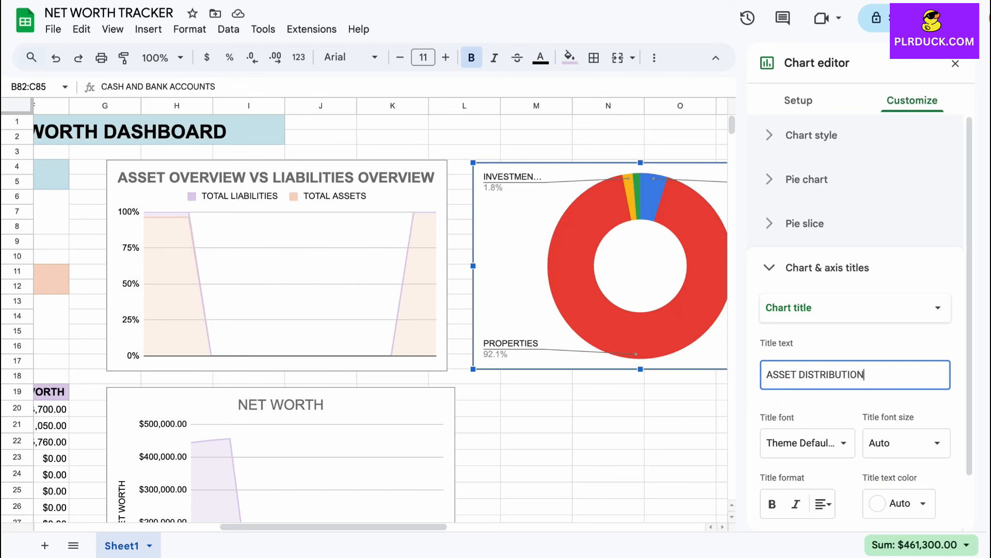
{"action": "left_click", "coordinate": [680, 408]}
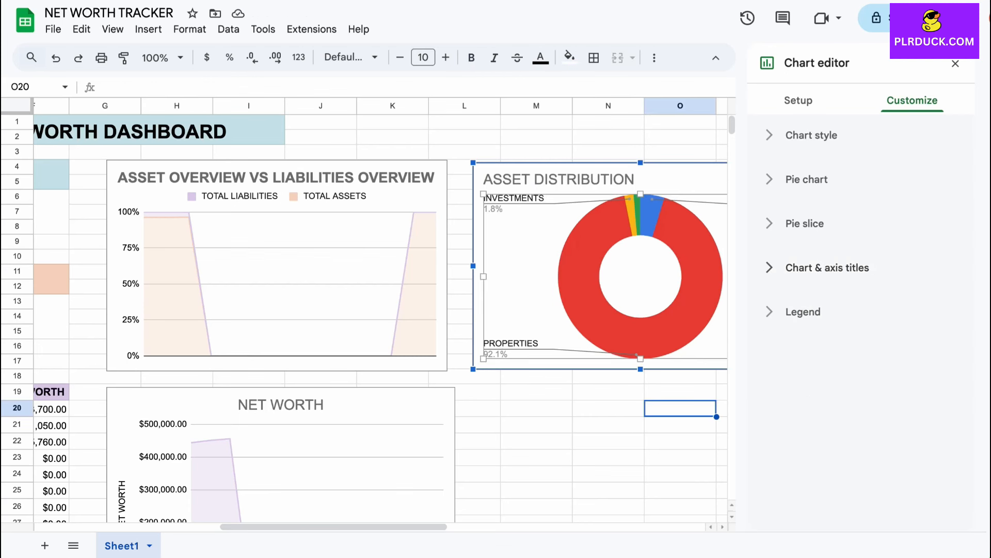
Set the ASSET DISTRIBUTION chart's legend position to Bottom.
{"action": "left_click", "coordinate": [803, 312]}
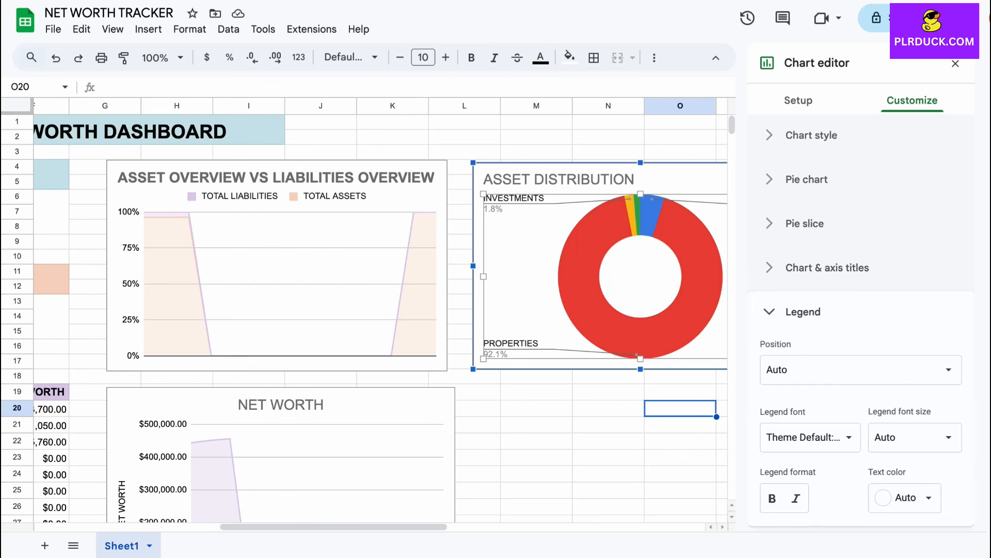
{"action": "left_click", "coordinate": [827, 267]}
{"action": "scroll", "coordinate": [852, 362], "scroll_direction": "down", "scroll_amount": 1}
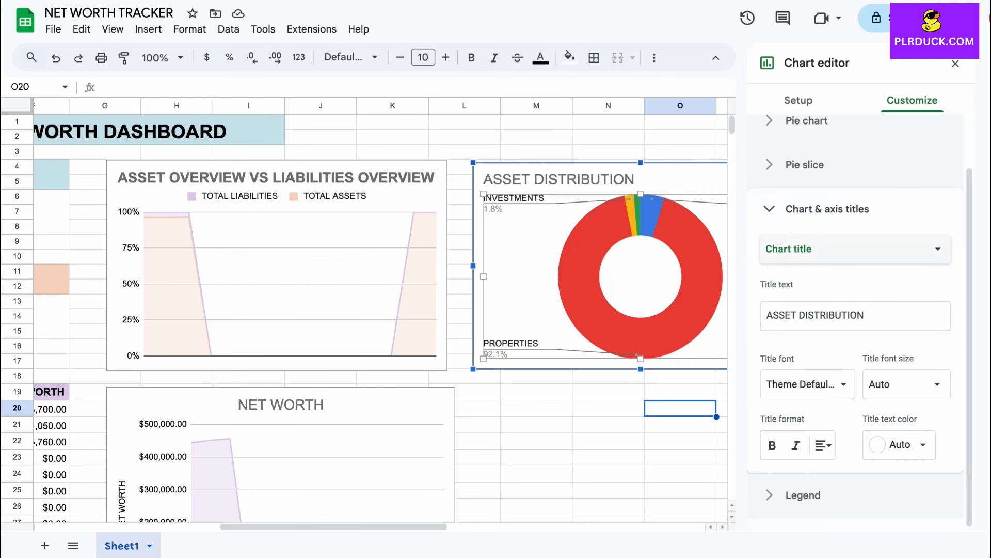
{"action": "scroll", "coordinate": [857, 310], "scroll_direction": "up", "scroll_amount": 1}
{"action": "left_click", "coordinate": [827, 267]}
{"action": "left_click", "coordinate": [803, 312]}
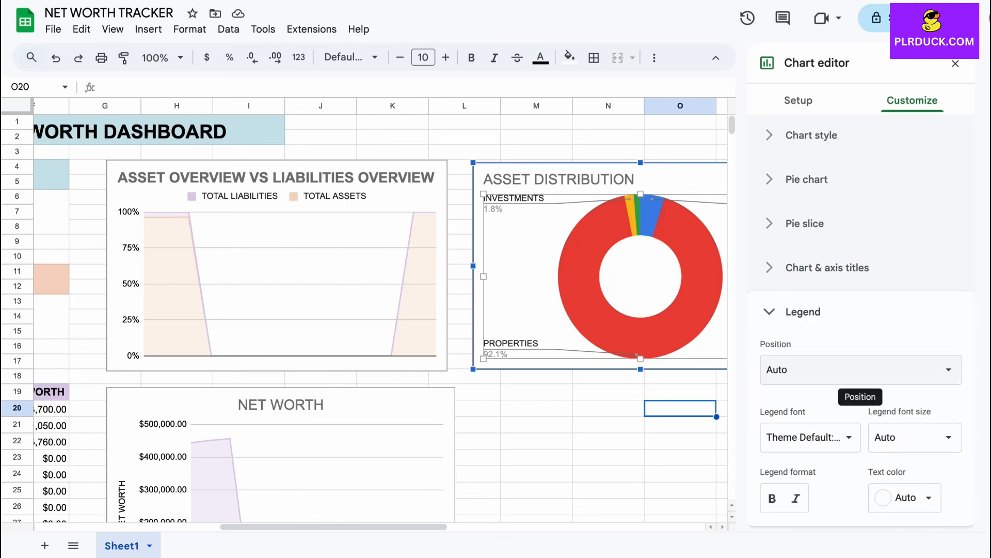
{"action": "left_click", "coordinate": [857, 369]}
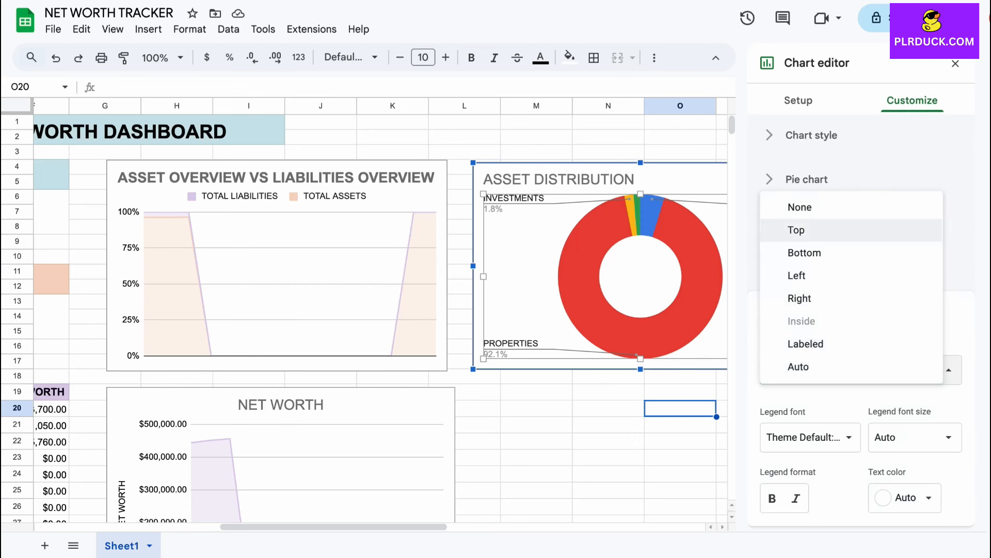
{"action": "left_click", "coordinate": [805, 253]}
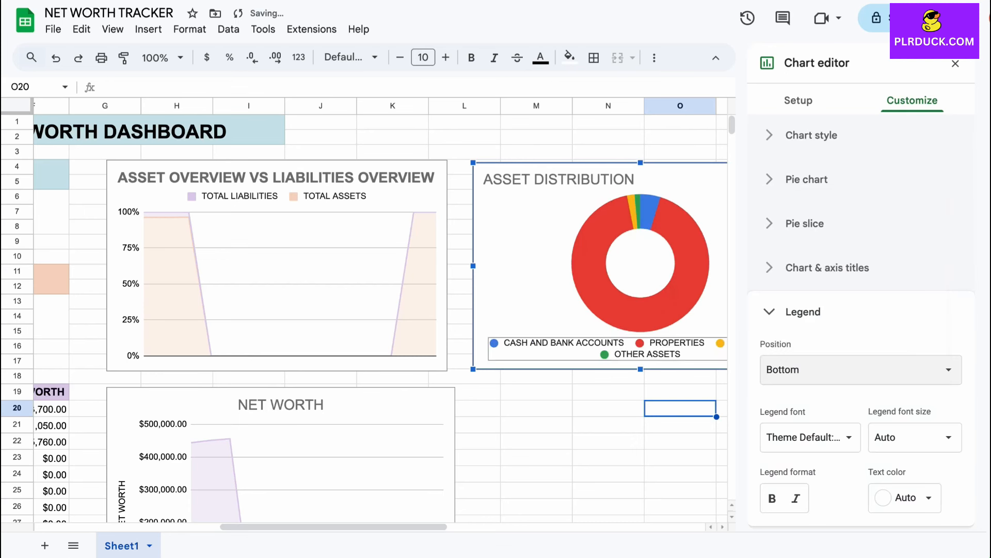
Recolor the ASSET DISTRIBUTION slices: PROPERTIES peach, INVESTMENTS pink, OTHER ASSETS light blue and CASH AND BANK ACCOUNTS light purple.
{"action": "left_click", "coordinate": [805, 223]}
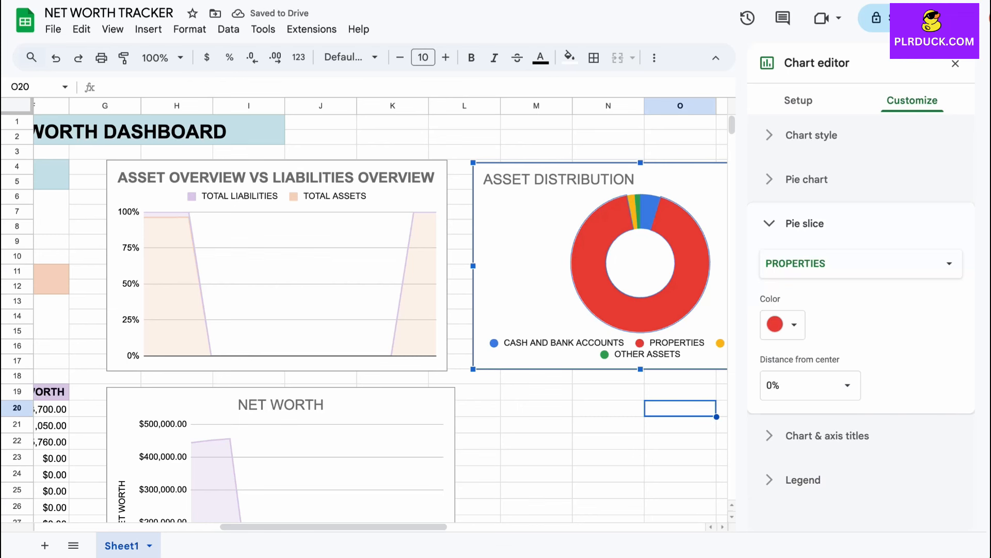
{"action": "left_click", "coordinate": [782, 324]}
{"action": "left_click", "coordinate": [776, 293]}
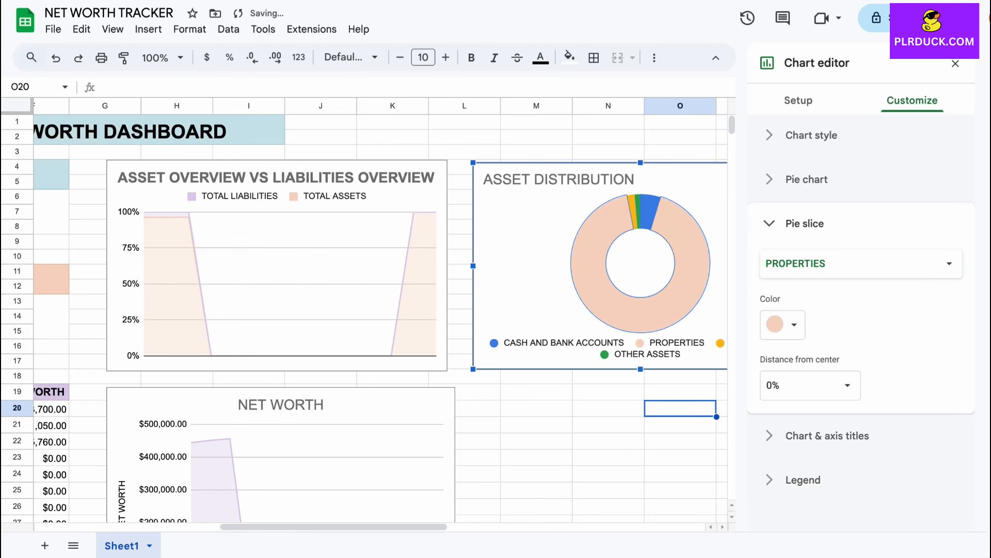
{"action": "left_click", "coordinate": [633, 211]}
{"action": "left_click", "coordinate": [782, 324]}
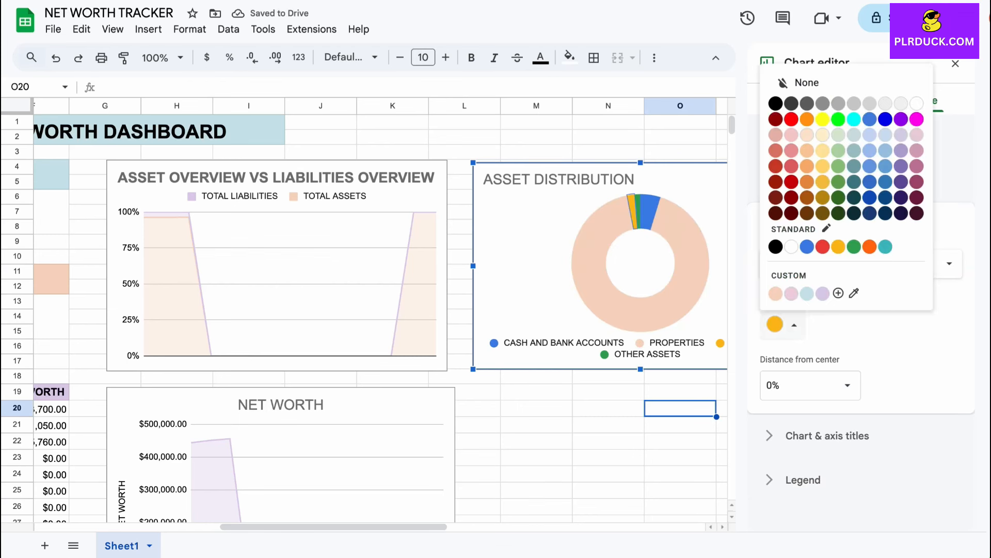
{"action": "left_click", "coordinate": [791, 293]}
{"action": "left_click", "coordinate": [637, 209]}
{"action": "left_click", "coordinate": [782, 325]}
{"action": "left_click", "coordinate": [807, 294]}
{"action": "left_click", "coordinate": [649, 206]}
{"action": "left_click", "coordinate": [782, 324]}
{"action": "left_click", "coordinate": [823, 293]}
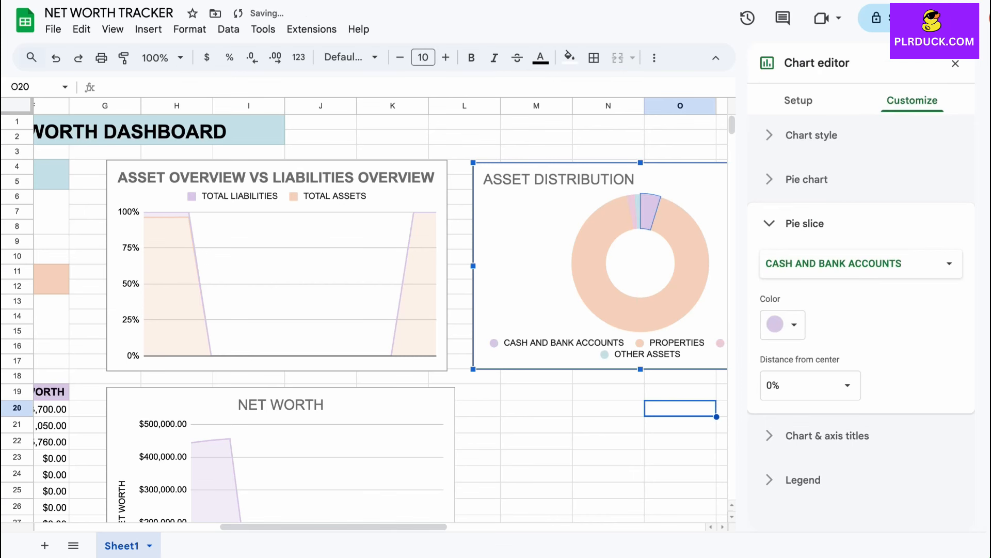
Center the ASSET DISTRIBUTION chart's title and check the chart on the dashboard.
{"action": "left_click", "coordinate": [578, 179]}
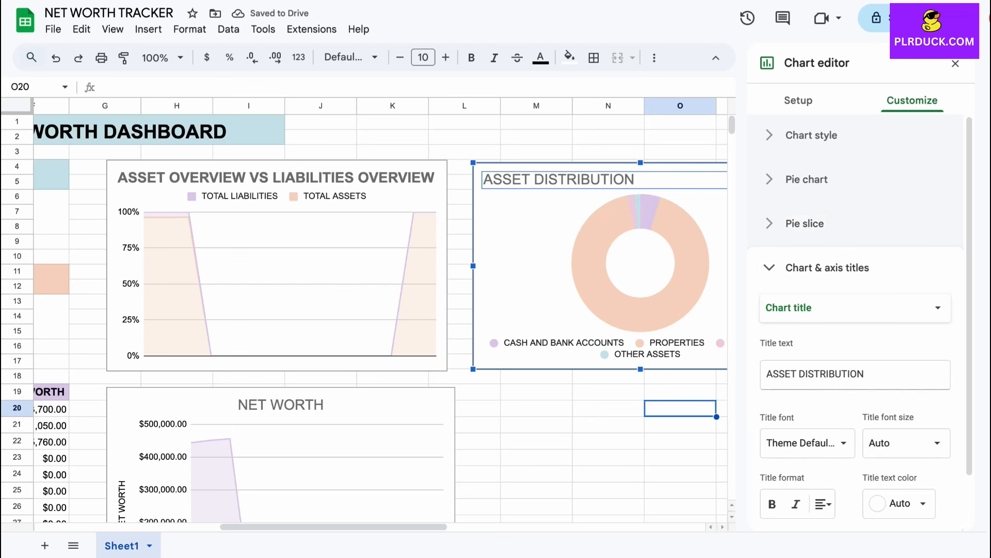
{"action": "left_click", "coordinate": [823, 504]}
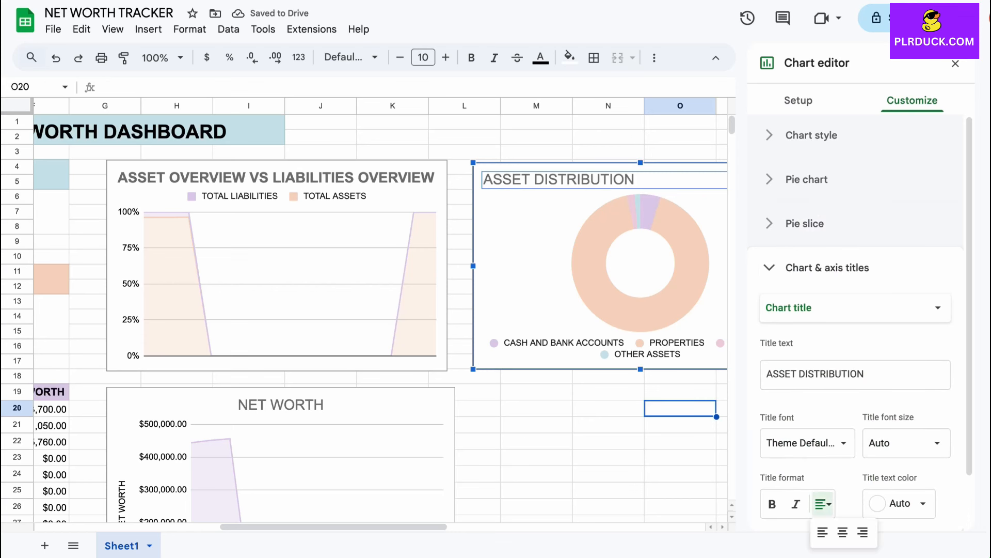
{"action": "left_click", "coordinate": [844, 532]}
{"action": "left_click", "coordinate": [609, 424]}
{"action": "scroll", "coordinate": [609, 424], "scroll_direction": "down", "scroll_amount": 1}
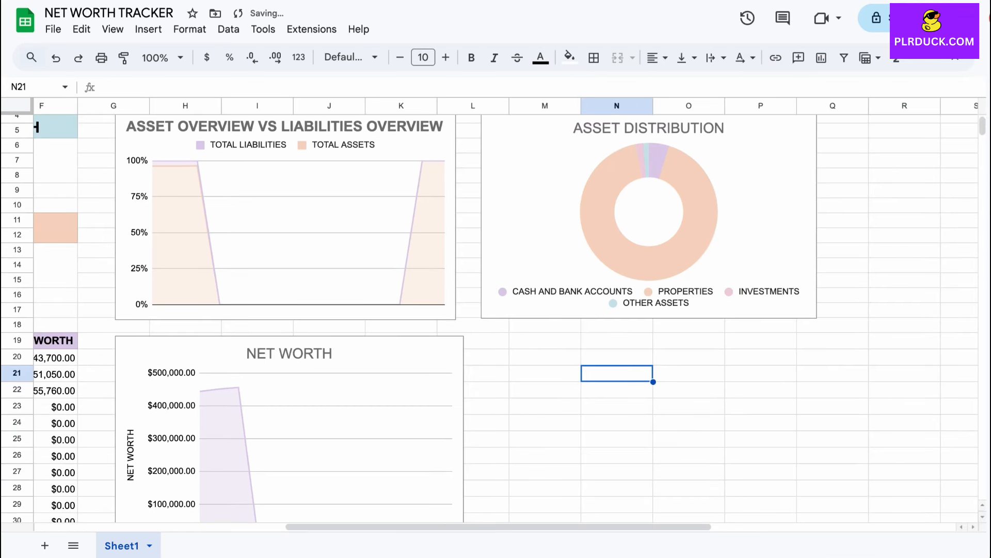
{"action": "scroll", "coordinate": [609, 424], "scroll_direction": "up", "scroll_amount": 1}
{"action": "scroll", "coordinate": [609, 424], "scroll_direction": "down", "scroll_amount": 1}
{"action": "scroll", "coordinate": [608, 424], "scroll_direction": "left", "scroll_amount": 1}
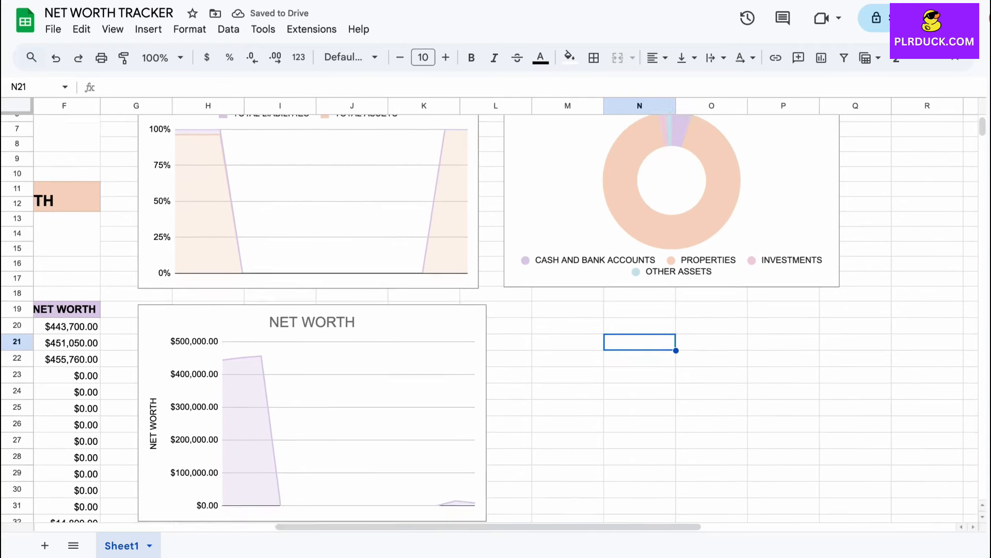
{"action": "scroll", "coordinate": [608, 424], "scroll_direction": "up", "scroll_amount": 1}
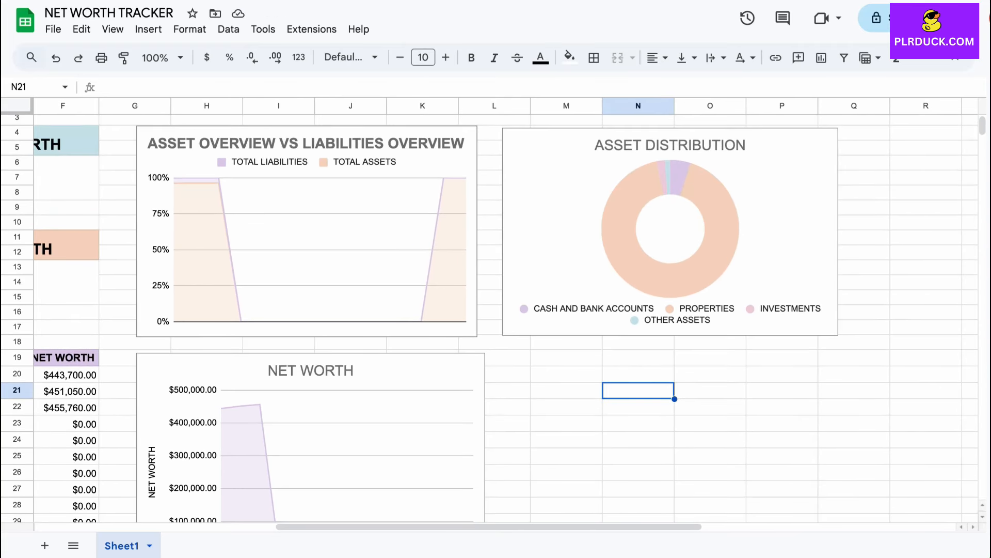
Copy the LONG TERM DEBT, SHORT TERM DEBT and OTHER LIABILITIES headings into B89:B91 below the asset category helper table.
{"action": "scroll", "coordinate": [490, 310], "scroll_direction": "down", "scroll_amount": 10}
{"action": "scroll", "coordinate": [489, 309], "scroll_direction": "left", "scroll_amount": 3}
{"action": "scroll", "coordinate": [490, 310], "scroll_direction": "down", "scroll_amount": 2}
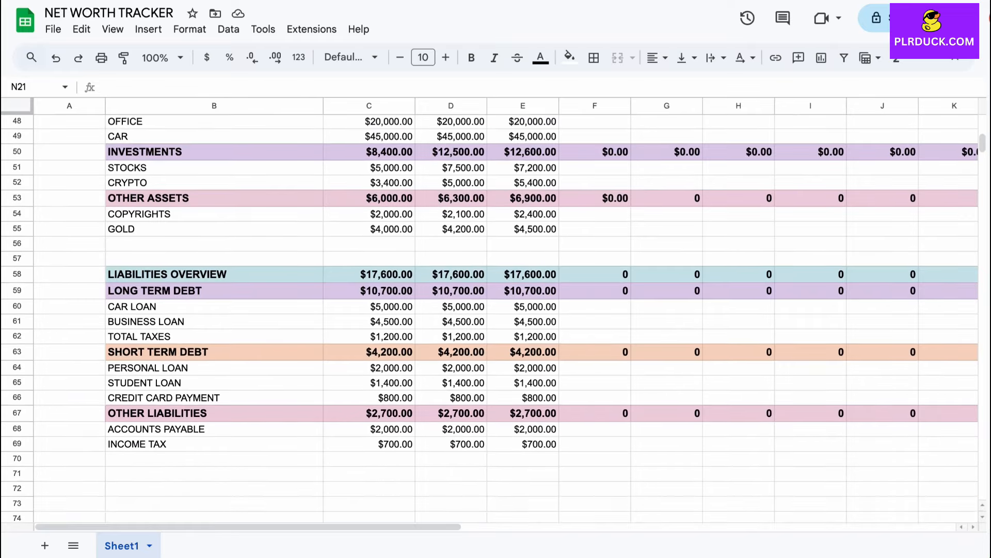
{"action": "scroll", "coordinate": [490, 310], "scroll_direction": "down", "scroll_amount": 2}
{"action": "left_click", "coordinate": [214, 203]}
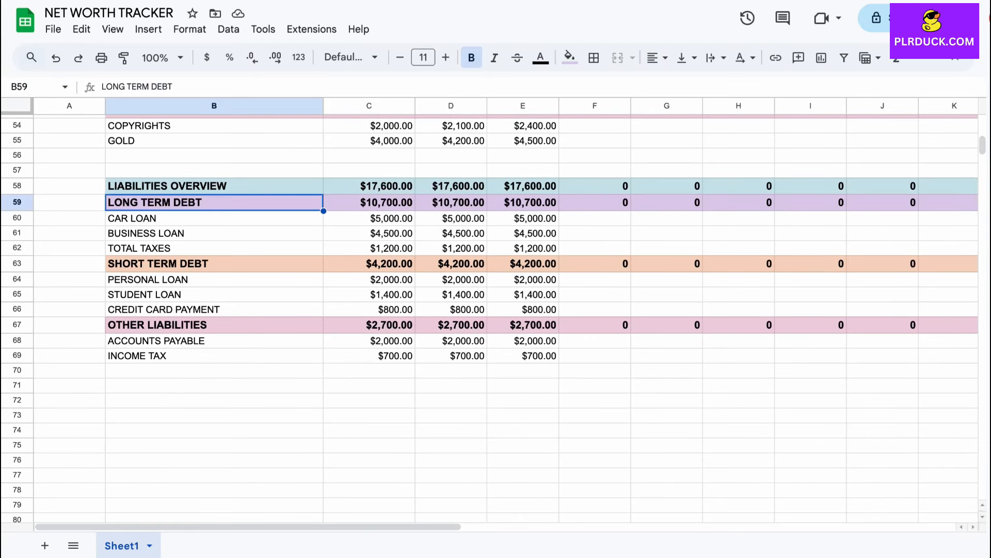
{"action": "left_click", "coordinate": [213, 264], "text": "ctrl"}
{"action": "left_click", "coordinate": [214, 325], "text": "ctrl"}
{"action": "key", "text": "ctrl+c"}
{"action": "scroll", "coordinate": [490, 310], "scroll_direction": "down", "scroll_amount": 6}
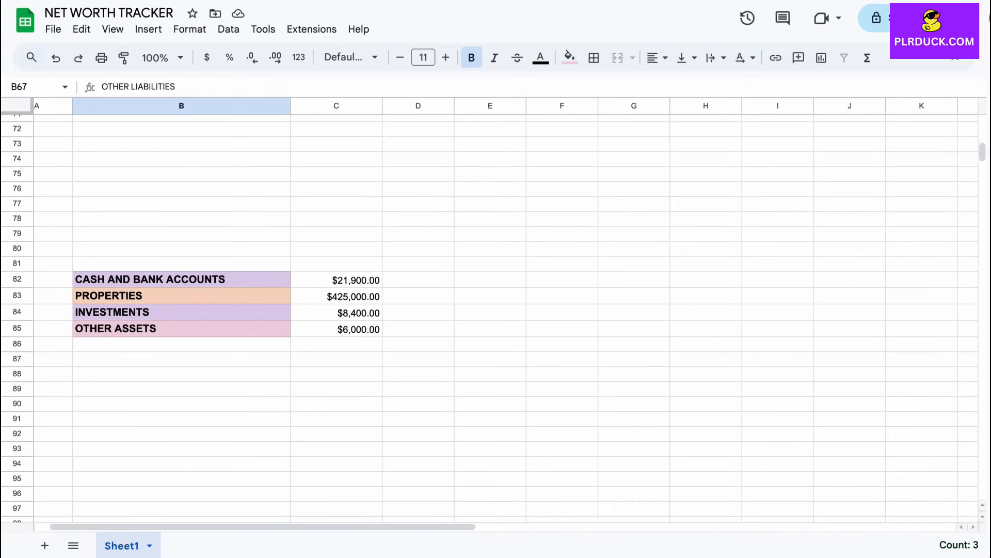
{"action": "left_click", "coordinate": [181, 388]}
{"action": "key", "text": "ctrl+v"}
Enter the starting amounts 10700 for LONG TERM DEBT in C89 and 4200 for SHORT TERM DEBT in C90.
{"action": "scroll", "coordinate": [490, 310], "scroll_direction": "up", "scroll_amount": 5}
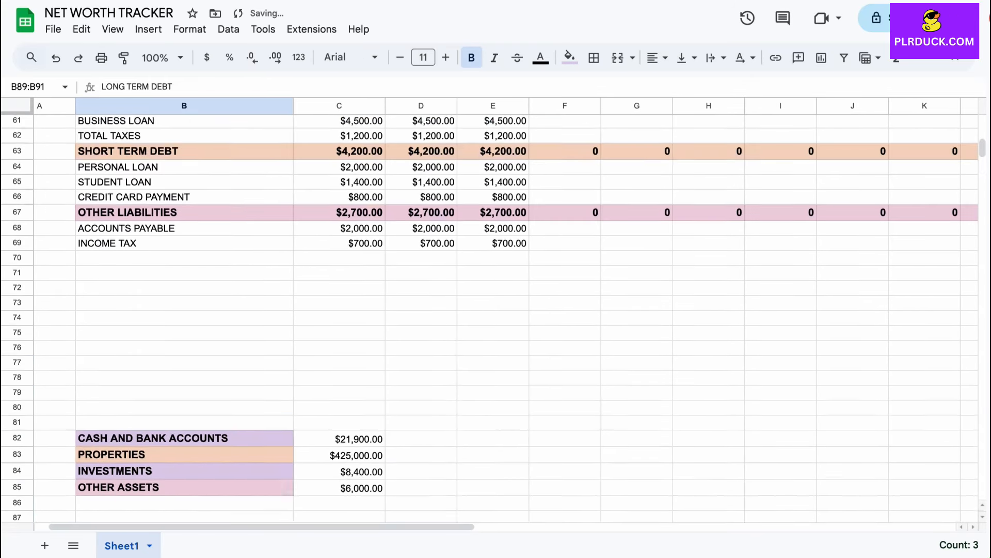
{"action": "scroll", "coordinate": [489, 310], "scroll_direction": "down", "scroll_amount": 4}
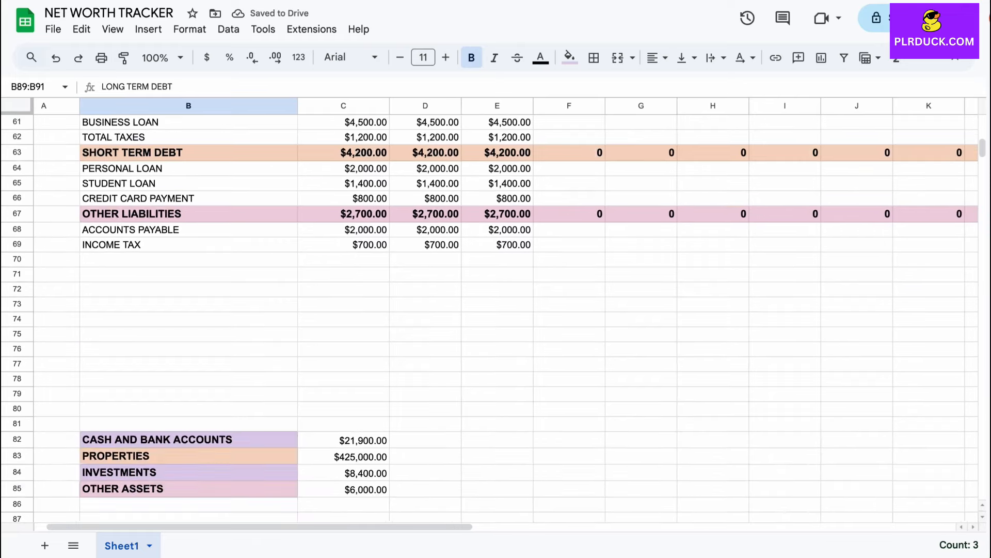
{"action": "left_click", "coordinate": [351, 465]}
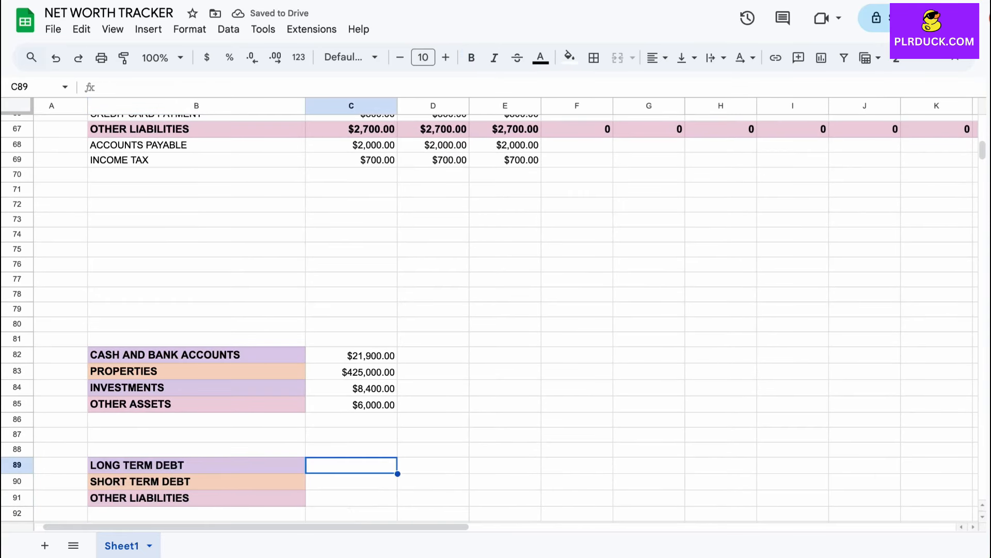
{"action": "type", "text": "10,"}
{"action": "type", "text": "700"}
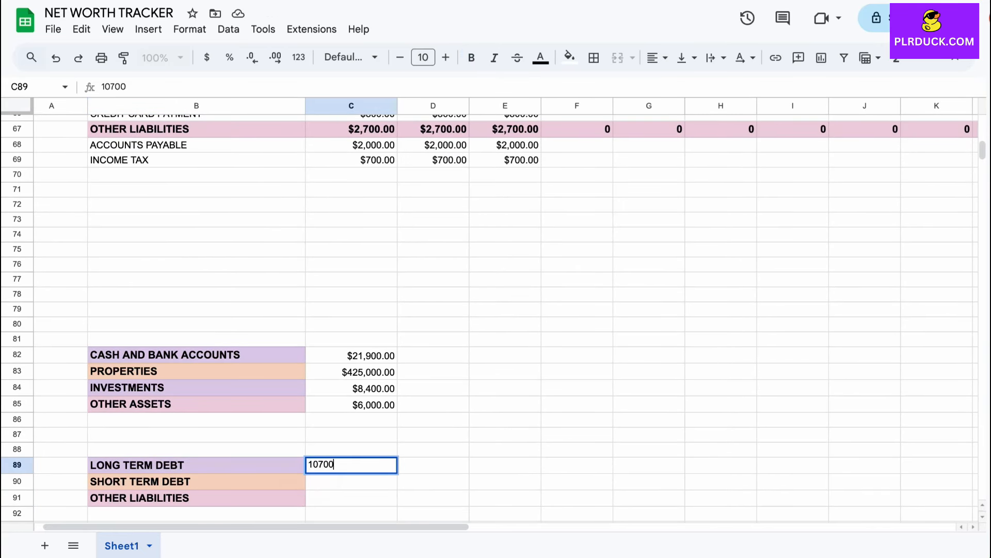
{"action": "key", "text": "Return"}
{"action": "scroll", "coordinate": [489, 310], "scroll_direction": "up", "scroll_amount": 3}
{"action": "scroll", "coordinate": [490, 310], "scroll_direction": "down", "scroll_amount": 4}
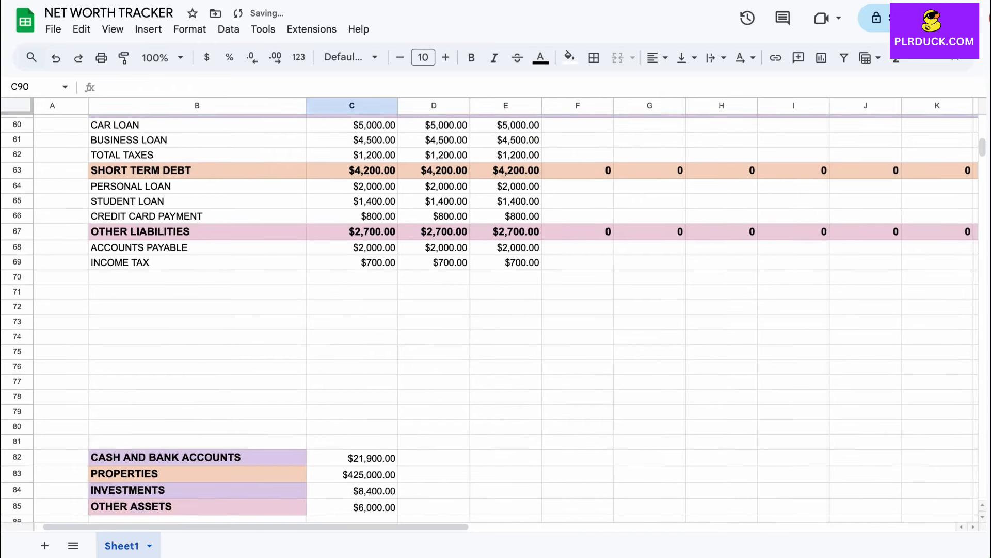
{"action": "type", "text": "4200"}
{"action": "key", "text": "Return"}
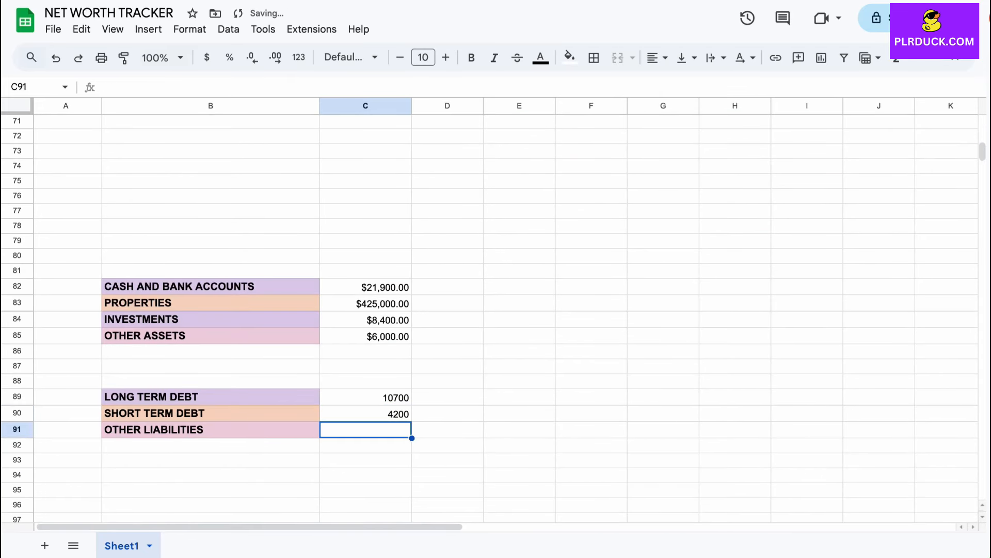
Enter 2700 for OTHER LIABILITIES in C91 and format C89:C91 as currency.
{"action": "scroll", "coordinate": [489, 310], "scroll_direction": "up", "scroll_amount": 4}
{"action": "scroll", "coordinate": [489, 310], "scroll_direction": "down", "scroll_amount": 4}
{"action": "type", "text": "2700"}
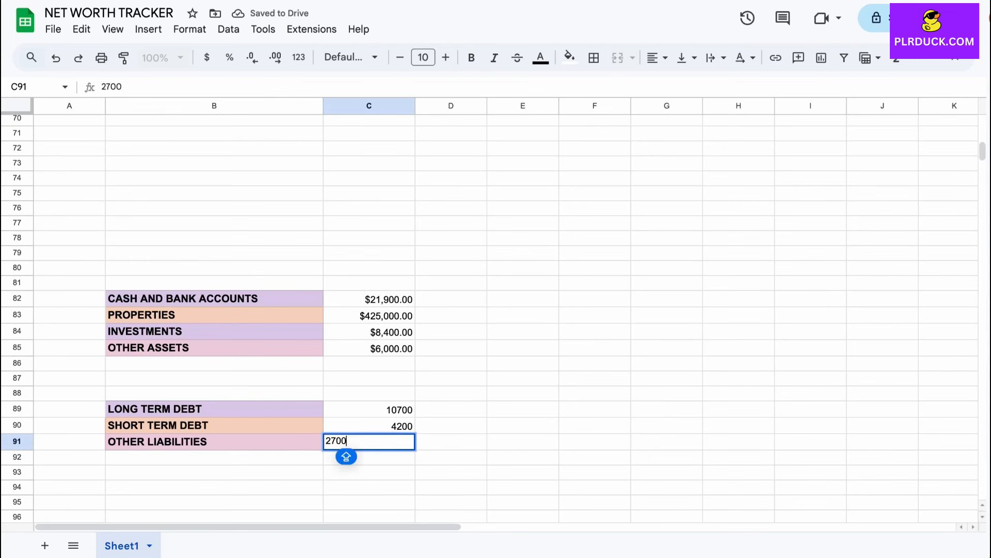
{"action": "left_click", "coordinate": [451, 393]}
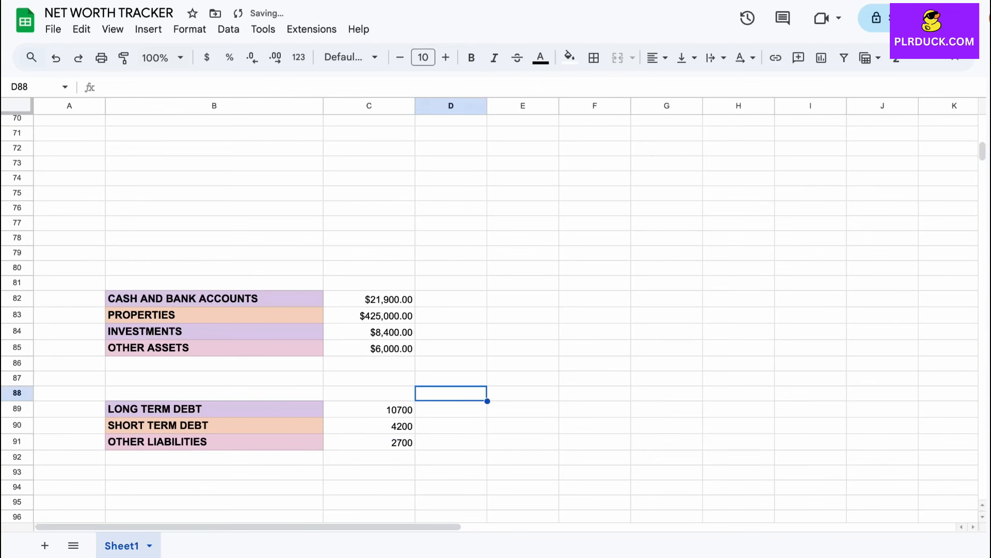
{"action": "left_click_drag", "start_coordinate": [369, 409], "coordinate": [370, 442]}
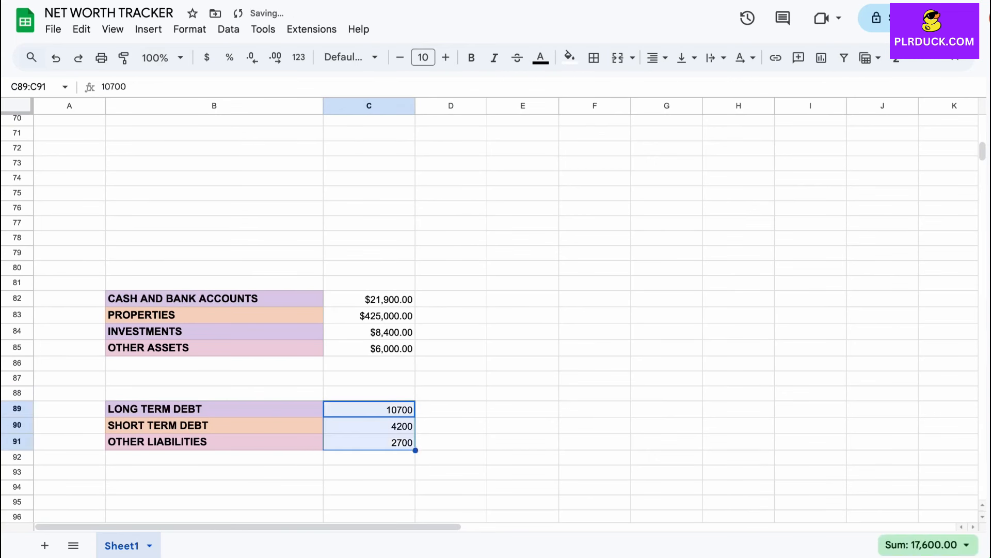
{"action": "left_click", "coordinate": [207, 56]}
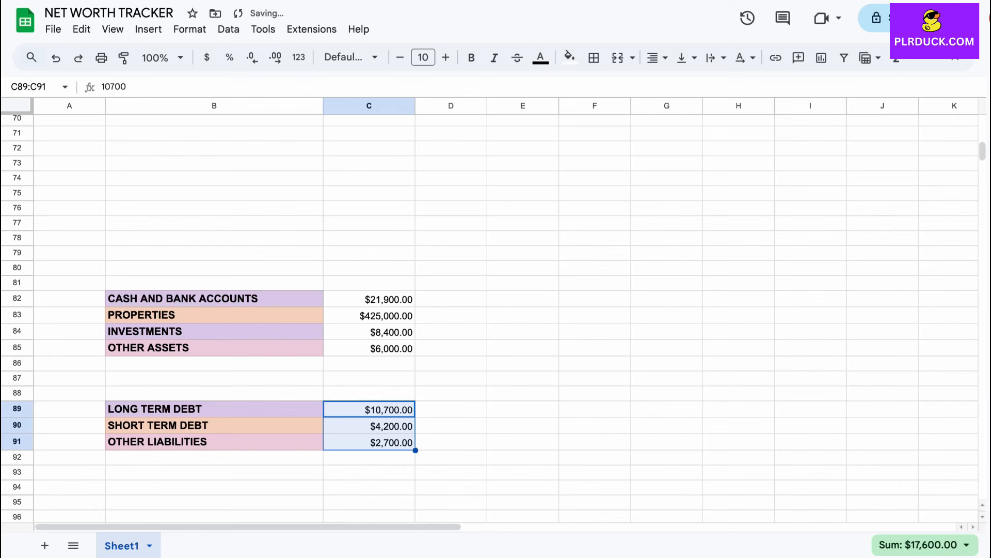
Insert a doughnut chart from the liabilities helper table B89:C91.
{"action": "left_click_drag", "start_coordinate": [214, 409], "coordinate": [369, 442]}
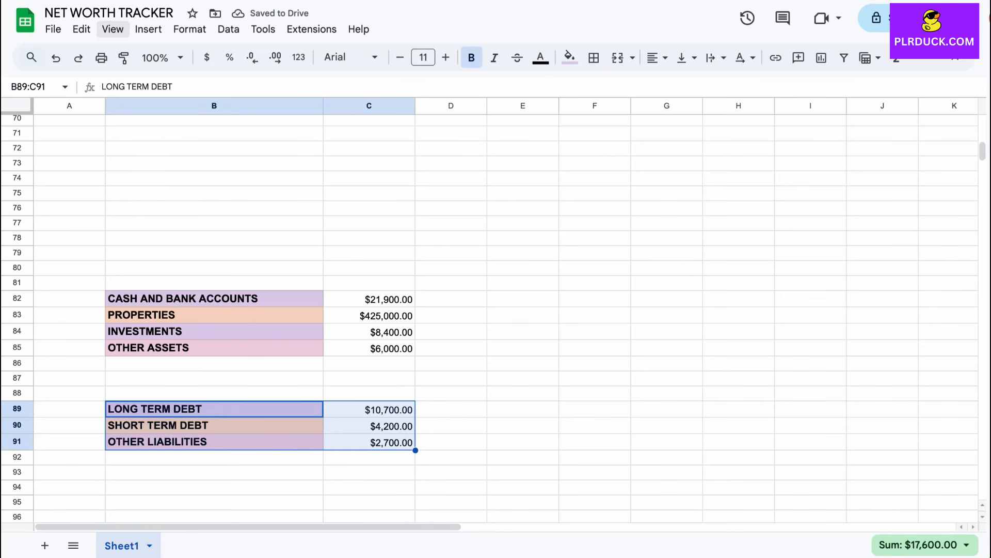
{"action": "left_click", "coordinate": [149, 29]}
{"action": "left_click", "coordinate": [225, 186]}
{"action": "scroll", "coordinate": [856, 408], "scroll_direction": "down", "scroll_amount": 7}
{"action": "left_click", "coordinate": [856, 283]}
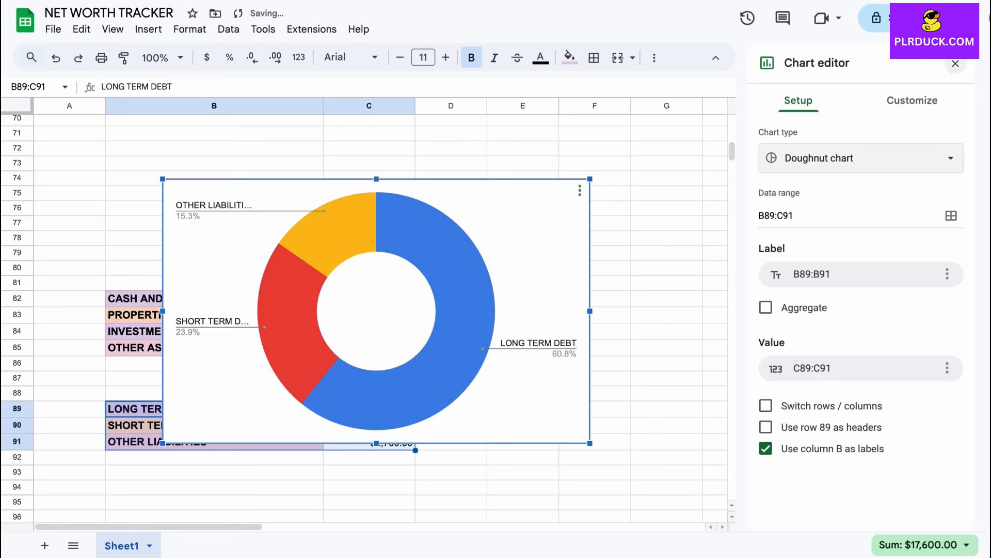
{"action": "left_click", "coordinate": [956, 63]}
Place the liabilities doughnut chart beneath the ASSET DISTRIBUTION chart and shrink it to the same width, spanning about rows 19 to 31.
{"action": "scroll", "coordinate": [377, 311], "scroll_direction": "down", "scroll_amount": 1}
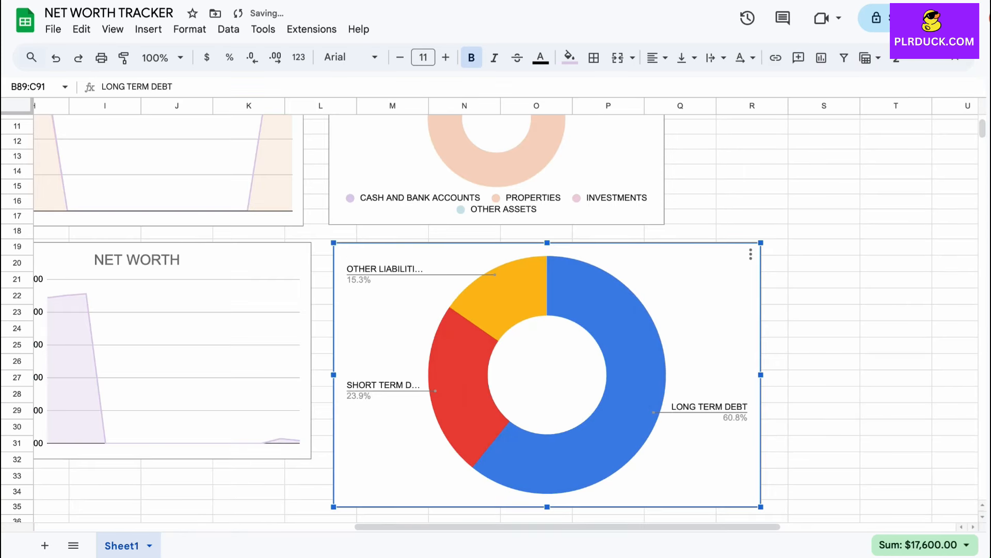
{"action": "left_click_drag", "start_coordinate": [761, 507], "coordinate": [668, 450]}
{"action": "left_click_drag", "start_coordinate": [651, 407], "coordinate": [646, 411]}
Title the liabilities doughnut chart LIABILITIES DISTRIBUTION and center the title.
{"action": "double_click", "coordinate": [654, 257]}
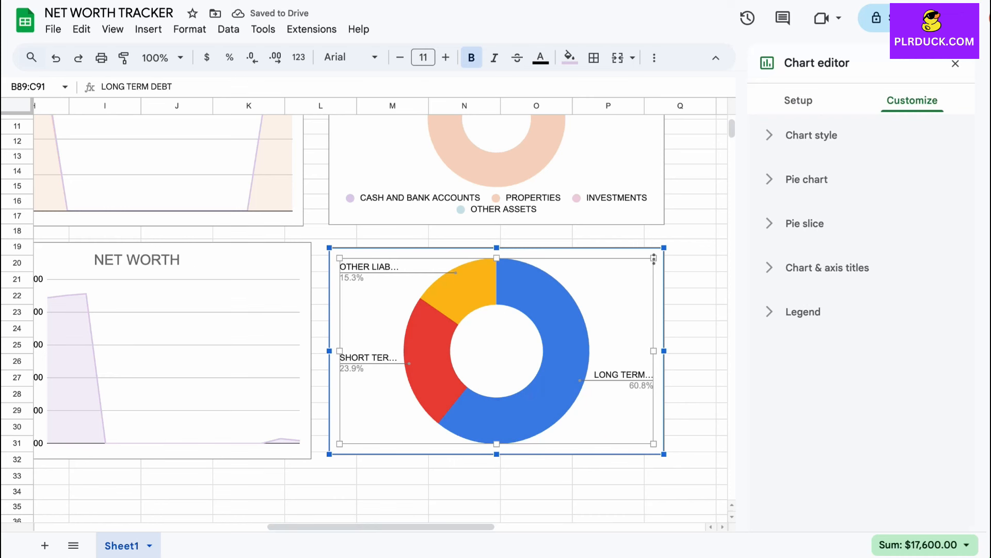
{"action": "left_click", "coordinate": [828, 267]}
{"action": "left_click", "coordinate": [855, 375]}
{"action": "type", "text": "LIABILITIES DI"}
{"action": "key", "text": "BackSpace"}
{"action": "key", "text": "BackSpace"}
{"action": "key", "text": "BackSpace"}
{"action": "type", "text": "DISTRIBUTION"}
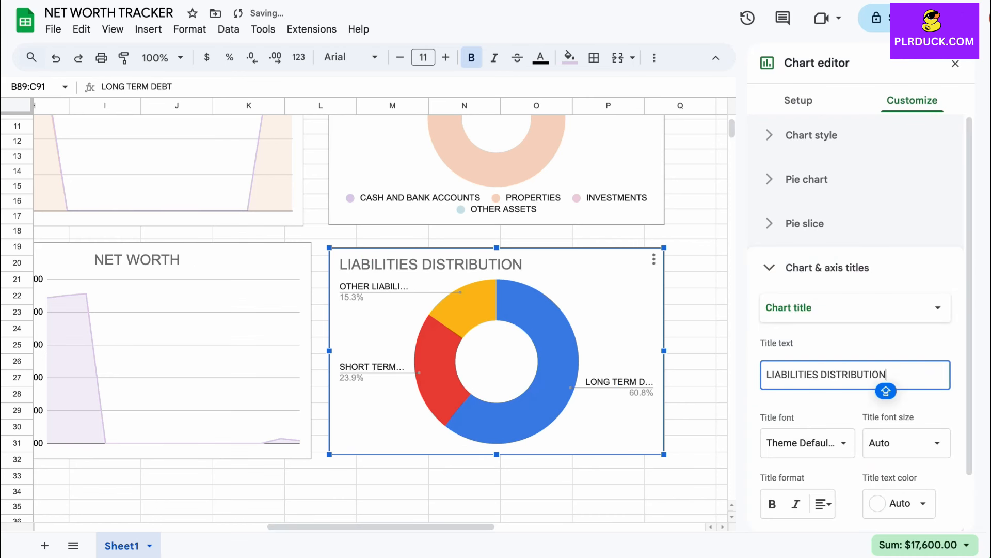
{"action": "left_click", "coordinate": [824, 504]}
{"action": "left_click", "coordinate": [844, 532]}
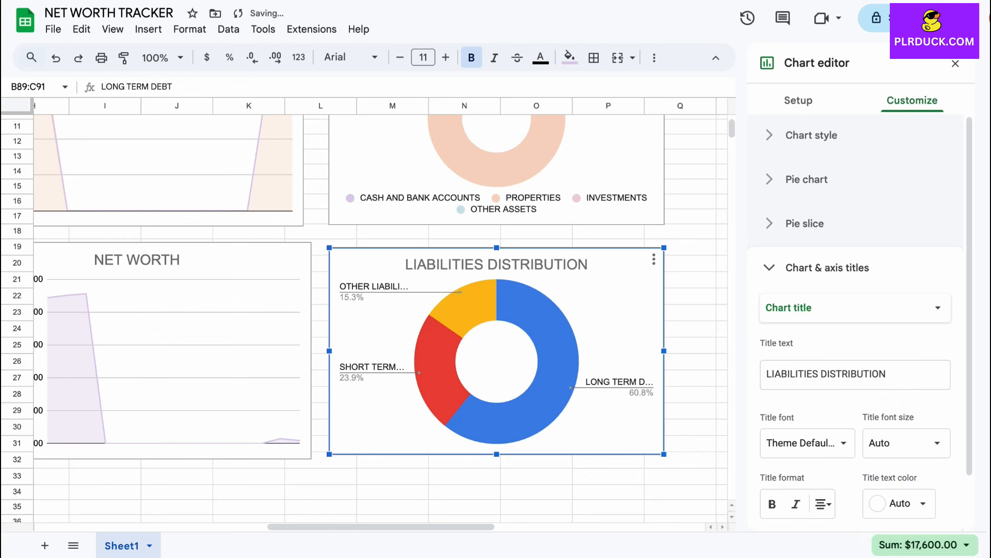
Set the LIABILITIES DISTRIBUTION chart's legend position to Bottom.
{"action": "left_click", "coordinate": [827, 268]}
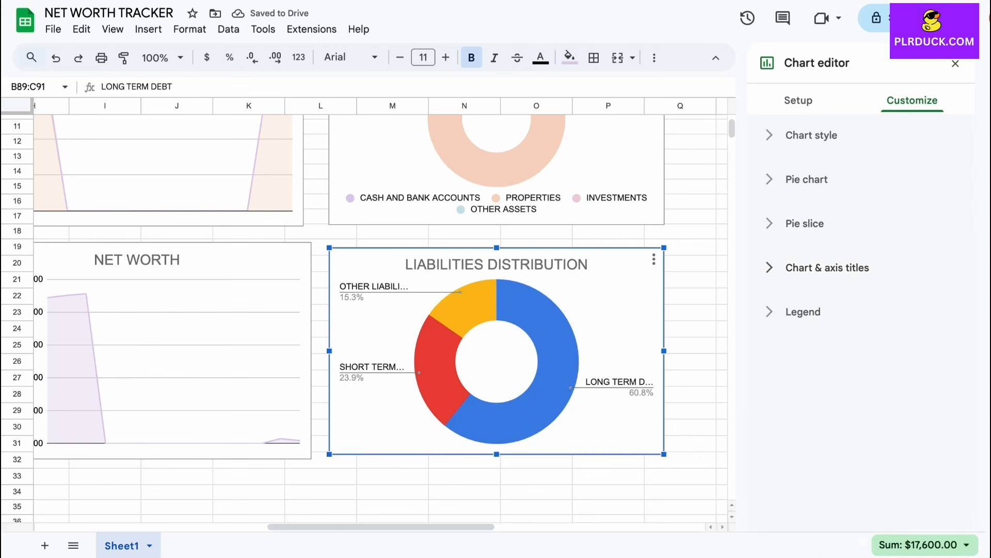
{"action": "left_click", "coordinate": [803, 312]}
{"action": "left_click", "coordinate": [861, 369]}
{"action": "left_click", "coordinate": [795, 250]}
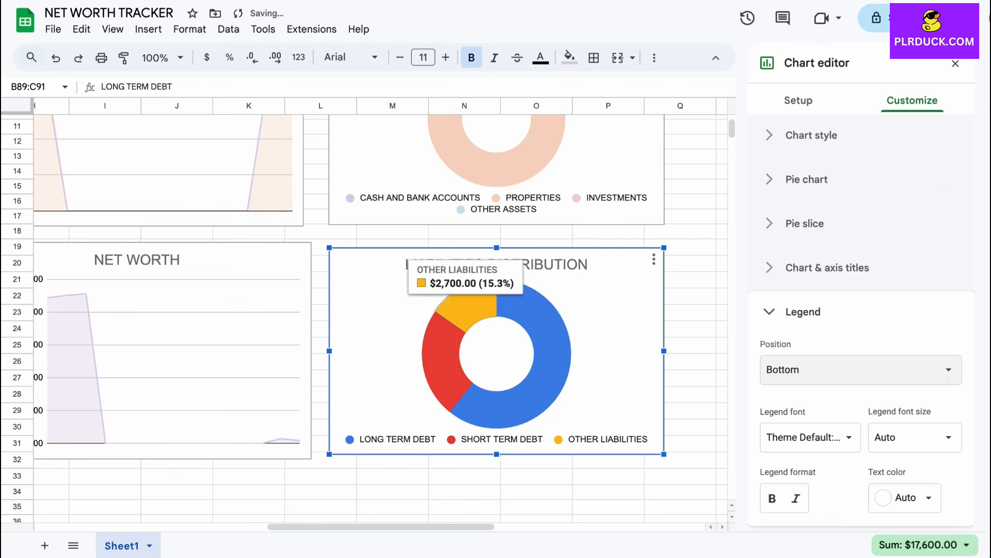
Recolor the LIABILITIES DISTRIBUTION slices: OTHER LIABILITIES peach, LONG TERM DEBT pink and SHORT TERM DEBT light blue.
{"action": "left_click", "coordinate": [471, 303]}
{"action": "left_click", "coordinate": [783, 324]}
{"action": "left_click", "coordinate": [786, 276]}
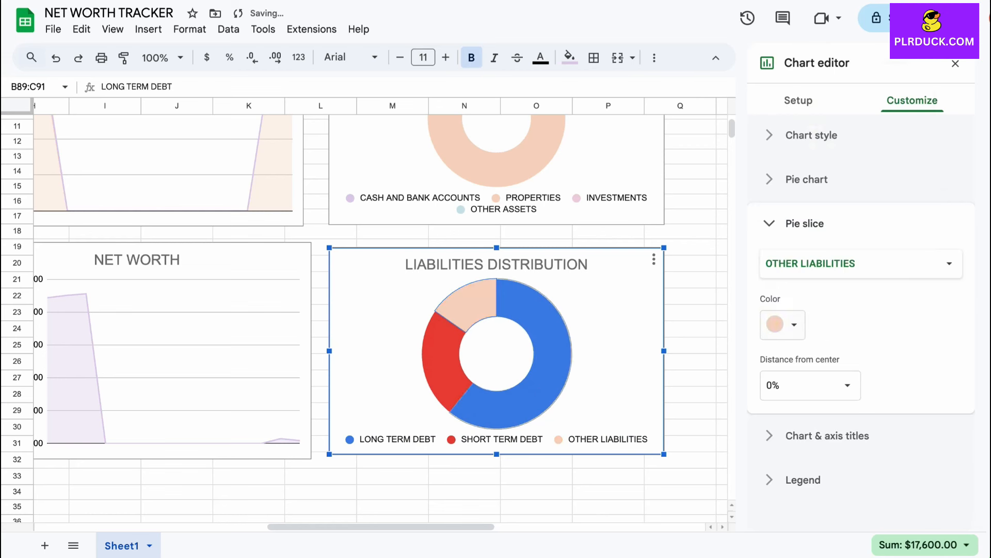
{"action": "left_click", "coordinate": [549, 356]}
{"action": "left_click", "coordinate": [783, 325]}
{"action": "left_click", "coordinate": [802, 276]}
{"action": "left_click", "coordinate": [442, 357]}
{"action": "left_click", "coordinate": [783, 325]}
{"action": "left_click", "coordinate": [818, 277]}
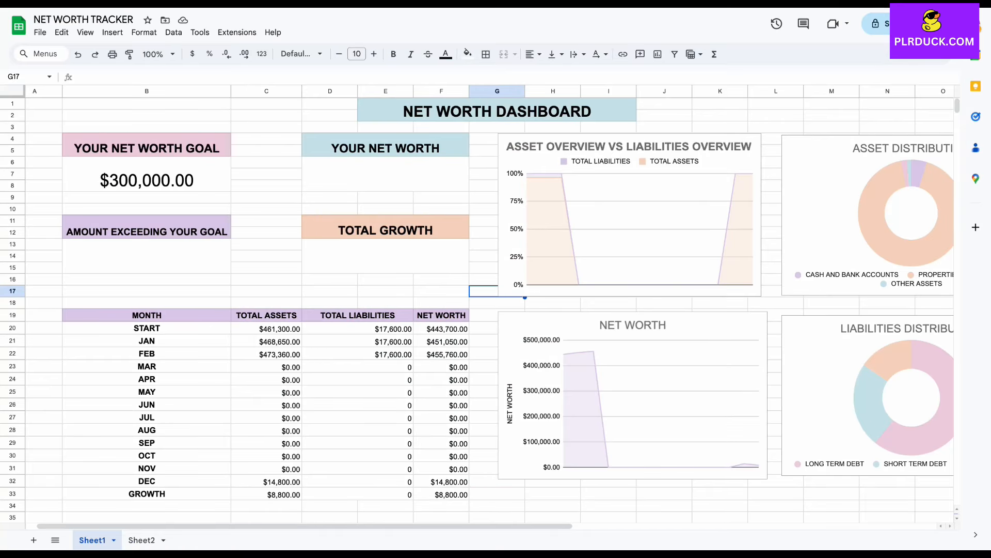
Enter =IFERROR(LOOKUP(1,ARRAYFORMULA(F20:F32/F20:F32),F20:F32),0) in the YOUR NET WORTH box to pull the latest nonzero monthly net worth.
{"action": "double_click", "coordinate": [385, 174]}
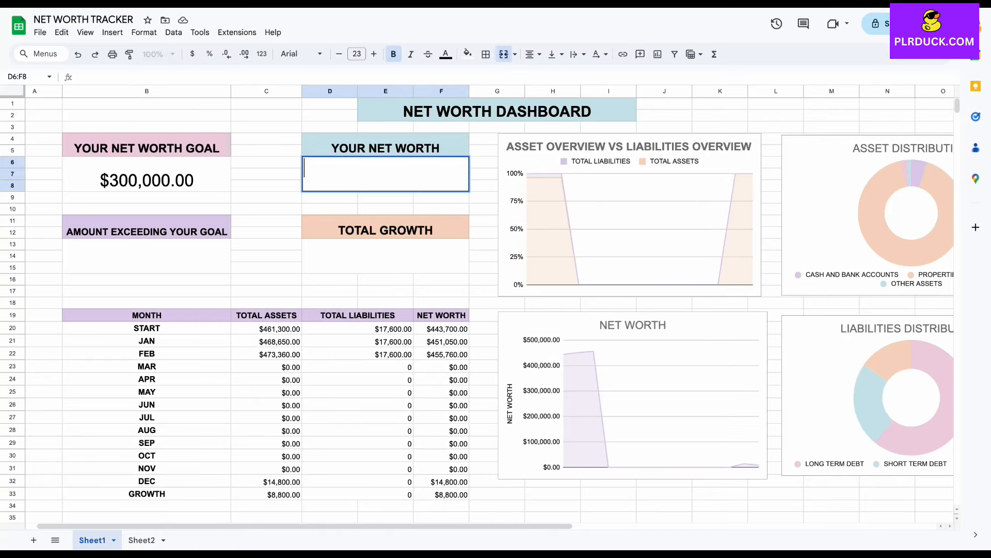
{"action": "type", "text": "="}
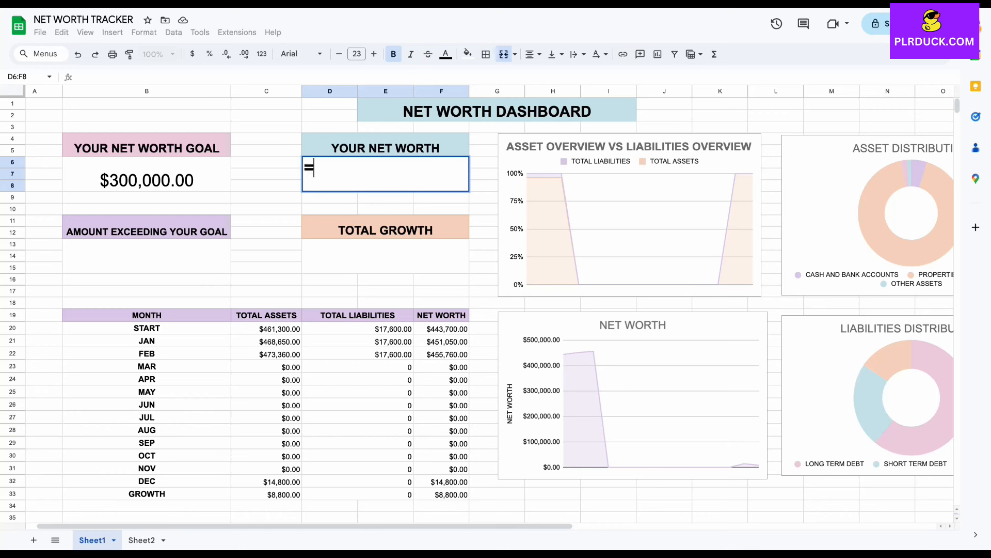
{"action": "type", "text": "IFERROR"}
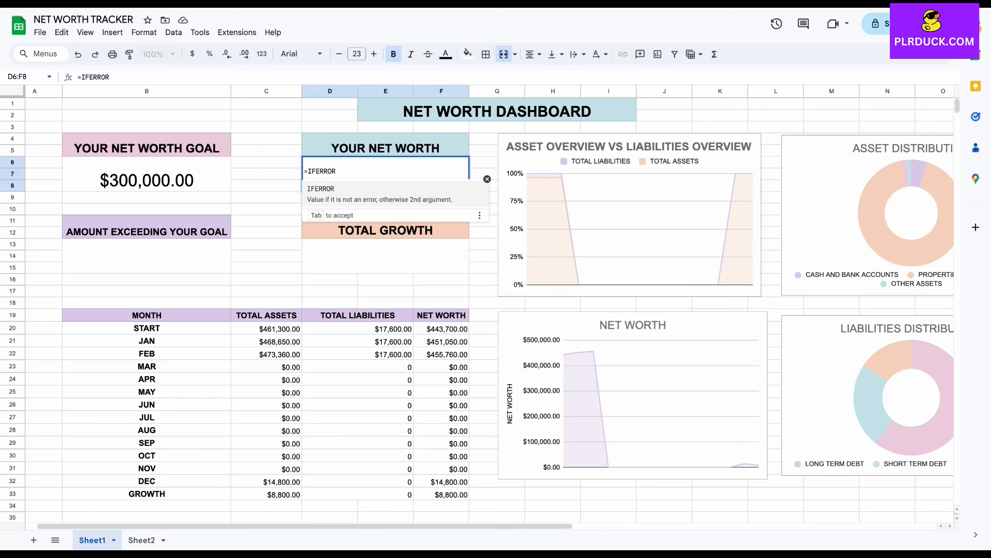
{"action": "type", "text": "(LOOKUP"}
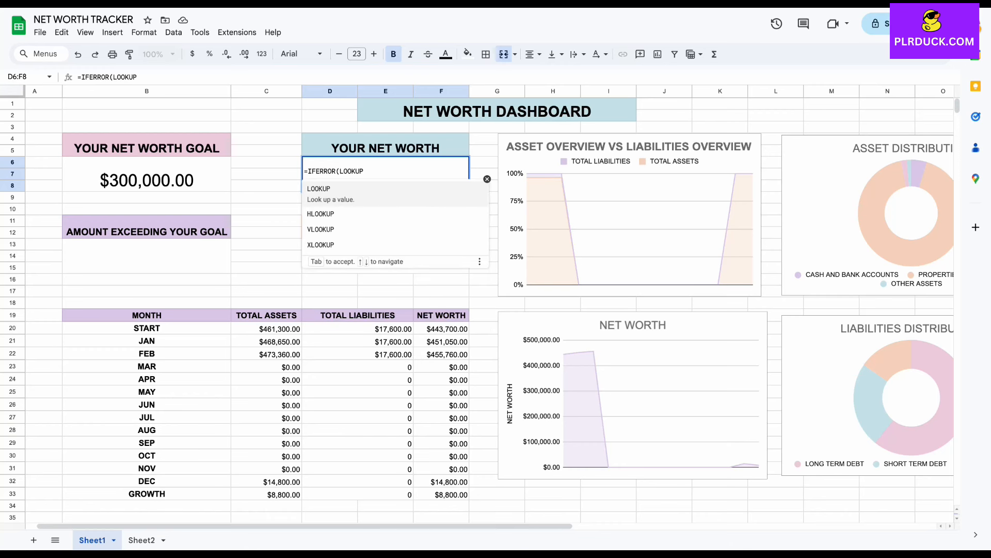
{"action": "type", "text": "(1,A"}
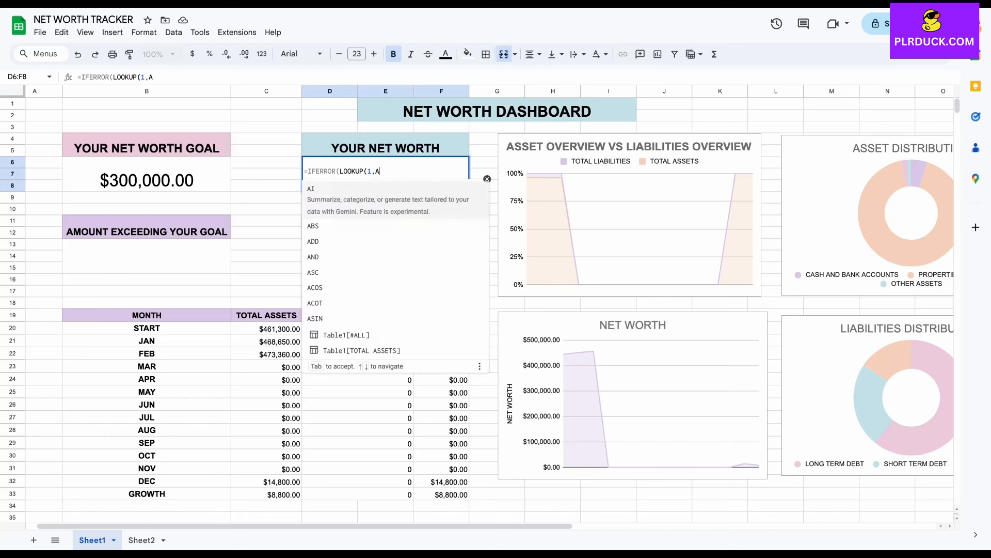
{"action": "type", "text": "RRAYFORMA"}
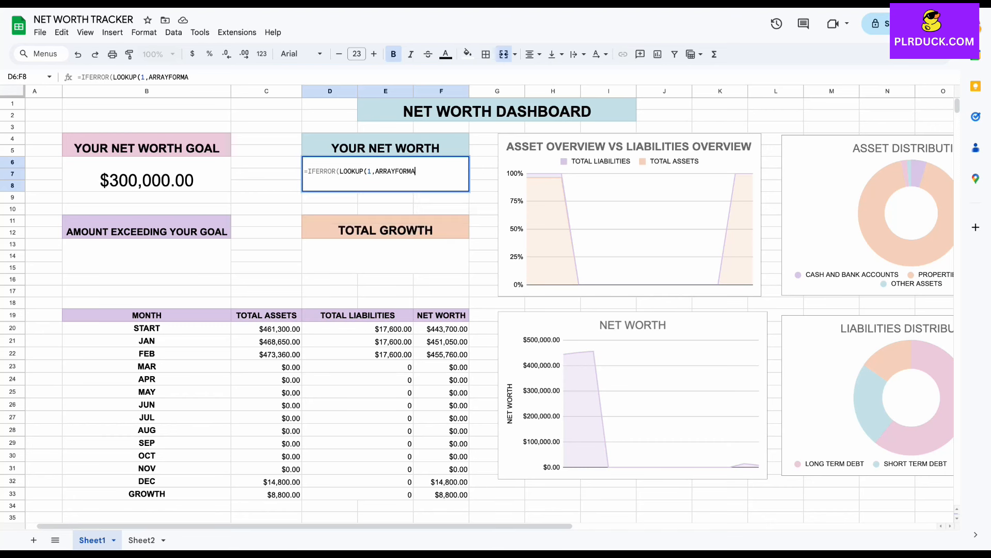
{"action": "key", "text": "BackSpace"}
{"action": "type", "text": "ULA"}
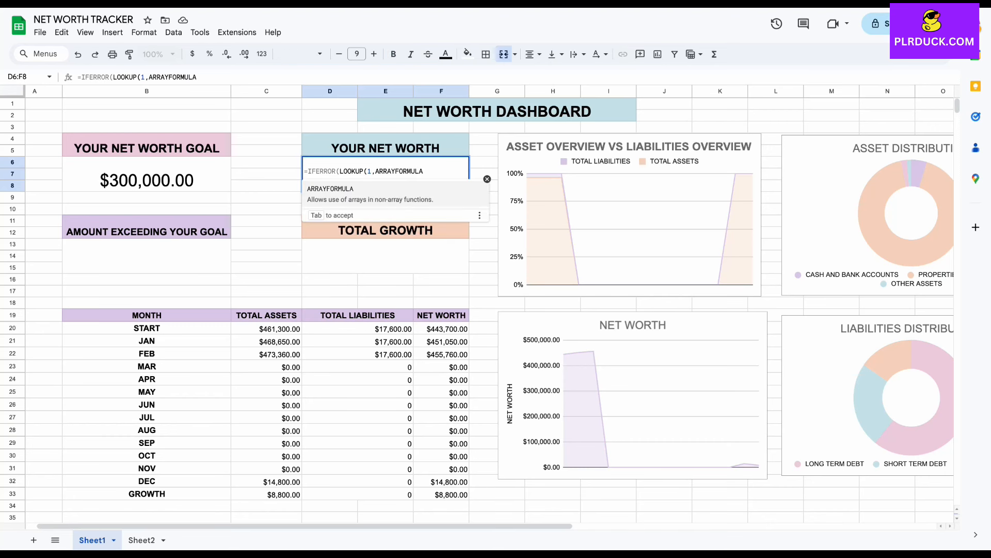
{"action": "type", "text": "("}
{"action": "left_click_drag", "start_coordinate": [441, 328], "coordinate": [442, 481]}
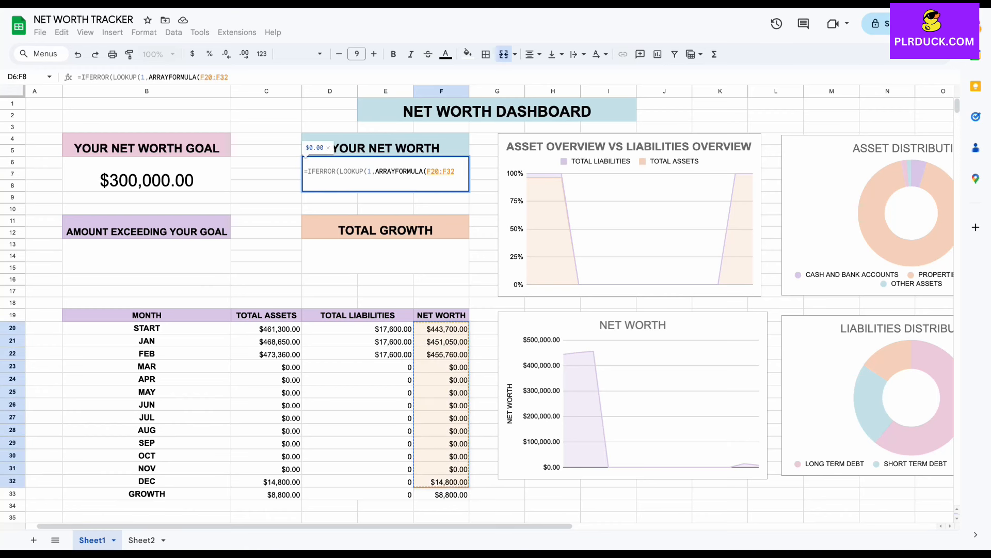
{"action": "type", "text": "/"}
{"action": "left_click_drag", "start_coordinate": [442, 329], "coordinate": [441, 482]}
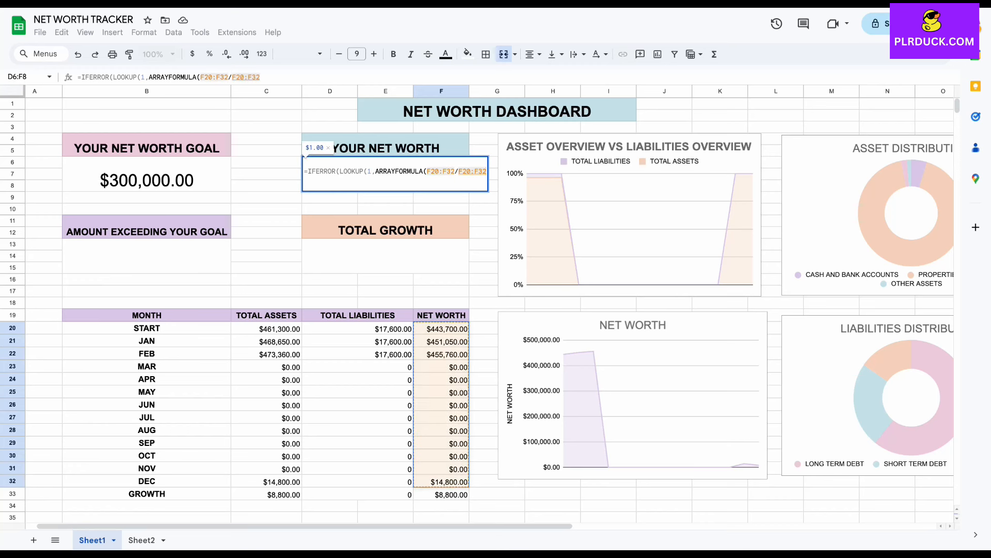
{"action": "type", "text": ")"}
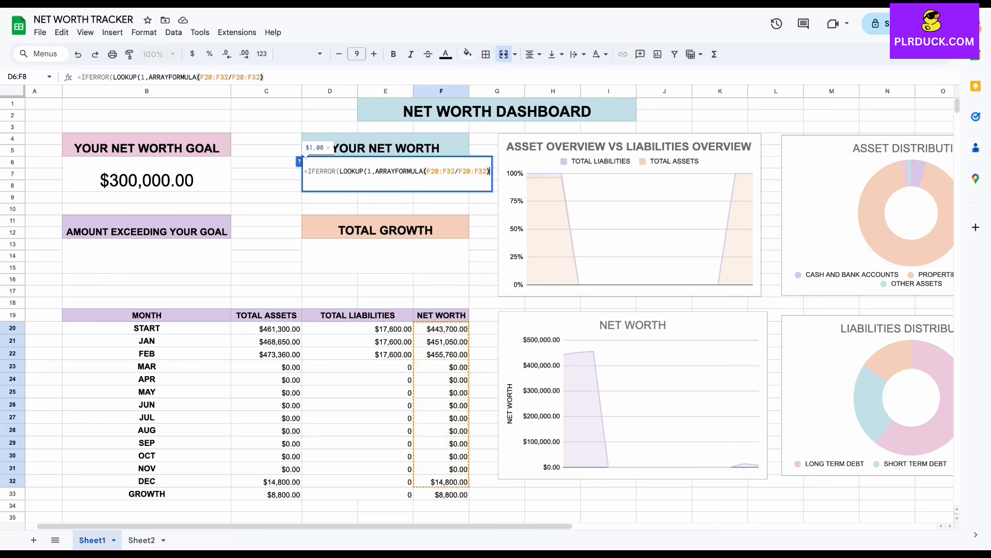
{"action": "type", "text": ","}
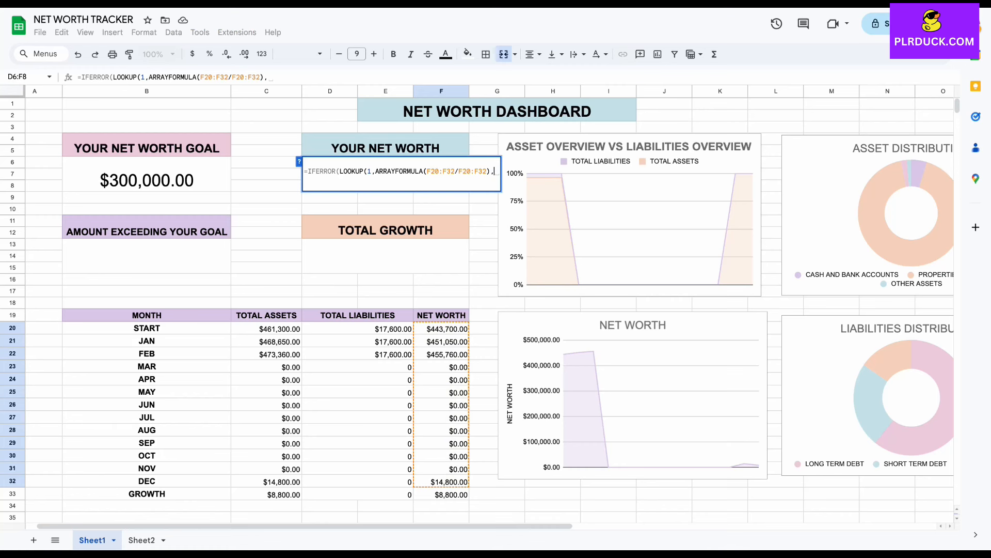
{"action": "type", "text": "F20"}
{"action": "key", "text": "shift+Down"}
{"action": "key", "text": "shift+Down"}
{"action": "key", "text": "shift+Down"}
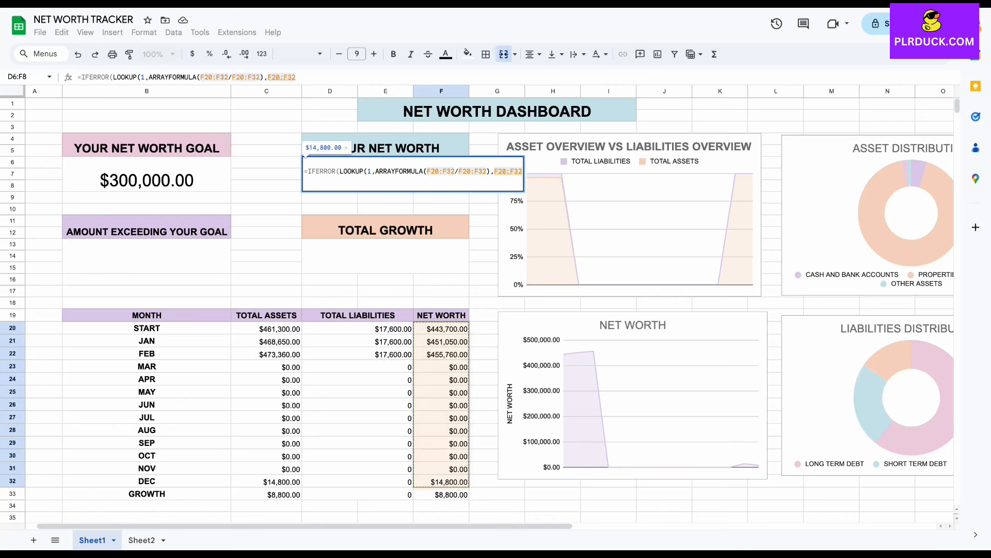
{"action": "type", "text": ")"}
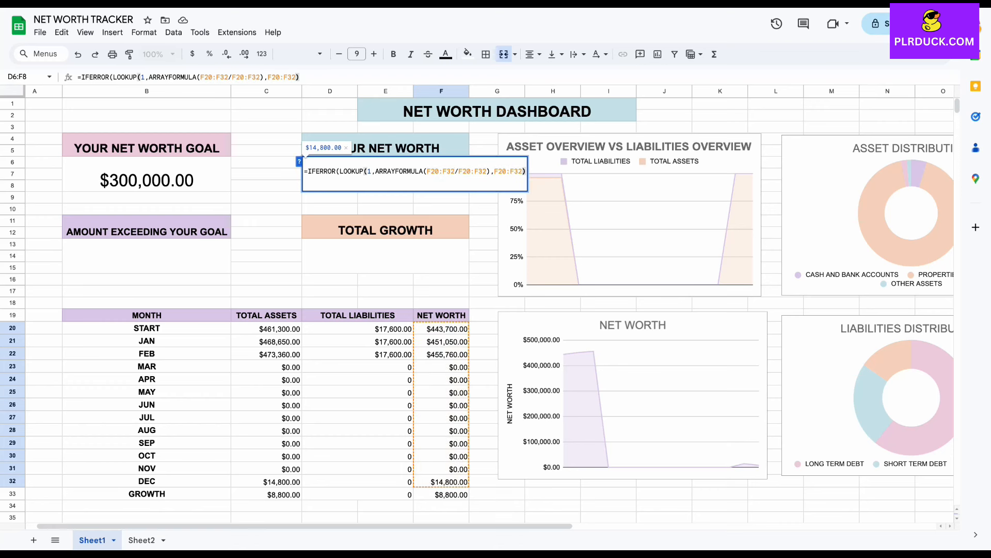
{"action": "type", "text": ",0)"}
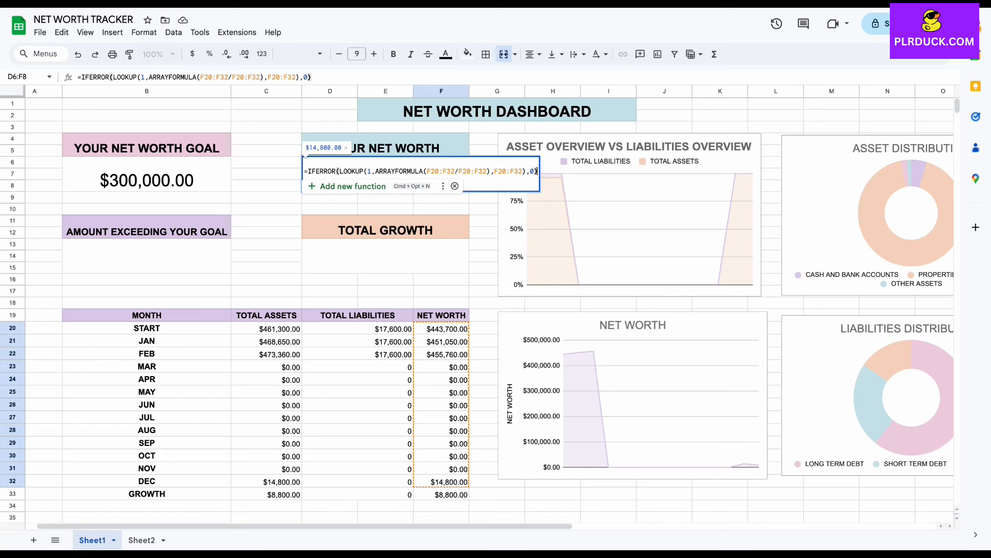
{"action": "key", "text": "Return"}
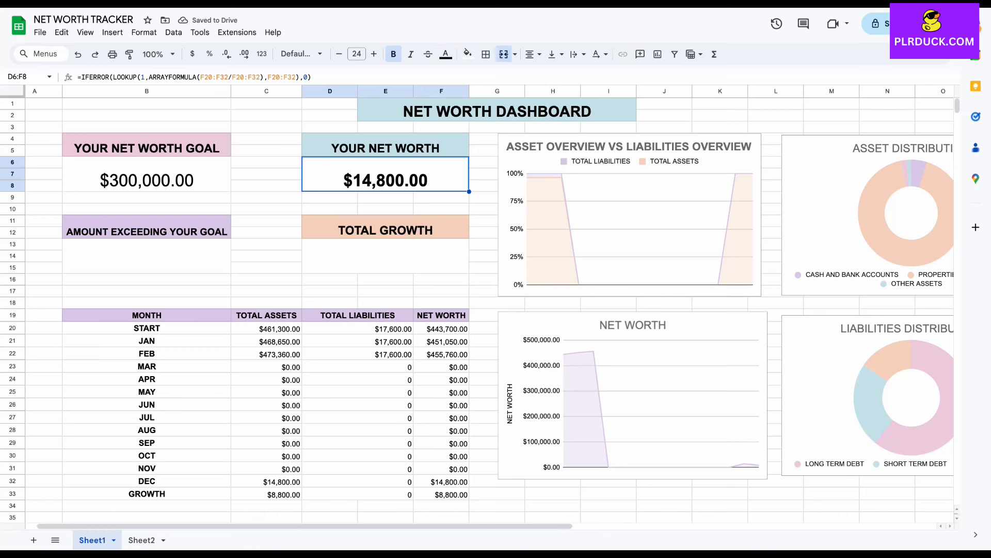
{"action": "left_click", "coordinate": [441, 481]}
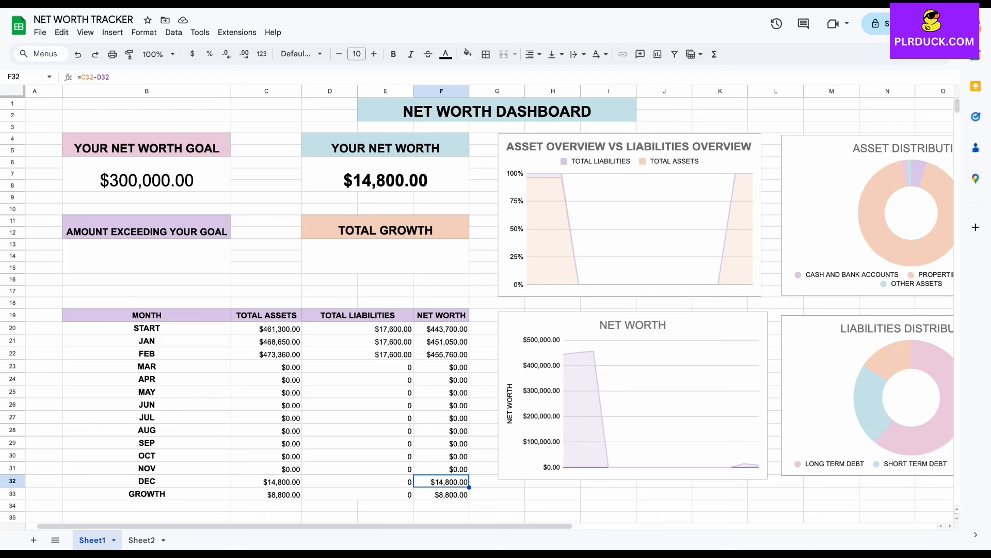
Link the TOTAL GROWTH box to the GROWTH row's net worth with the formula =F33.
{"action": "left_click", "coordinate": [386, 256]}
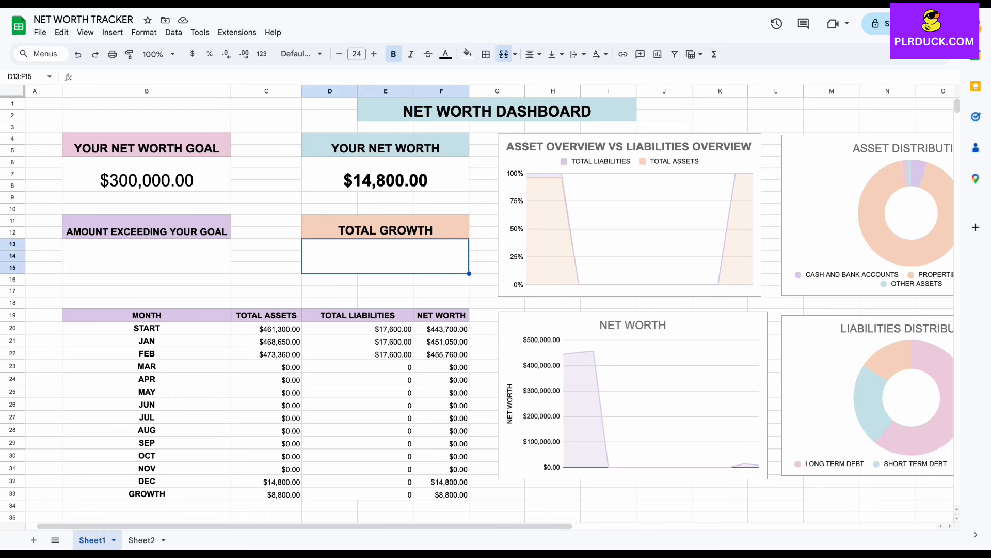
{"action": "type", "text": "="}
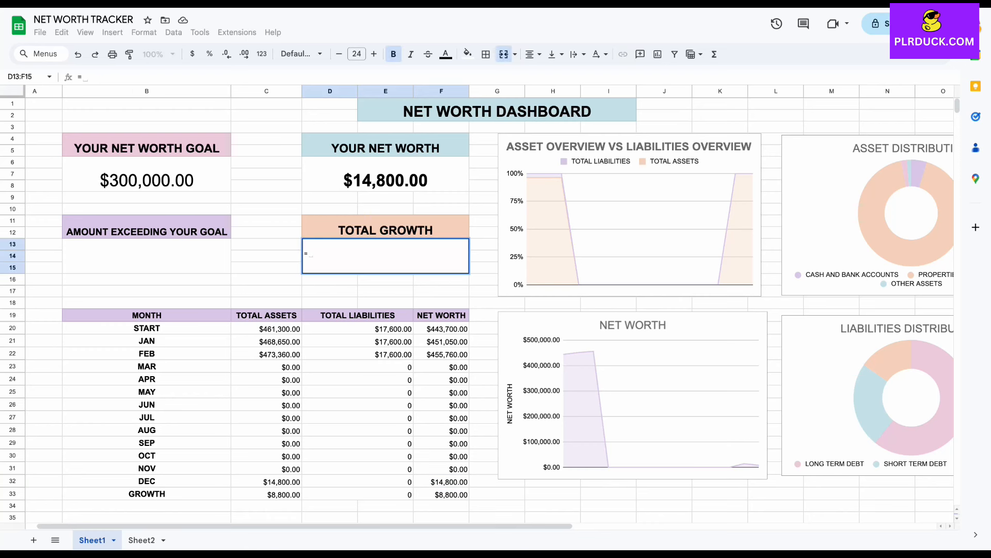
{"action": "left_click", "coordinate": [442, 494]}
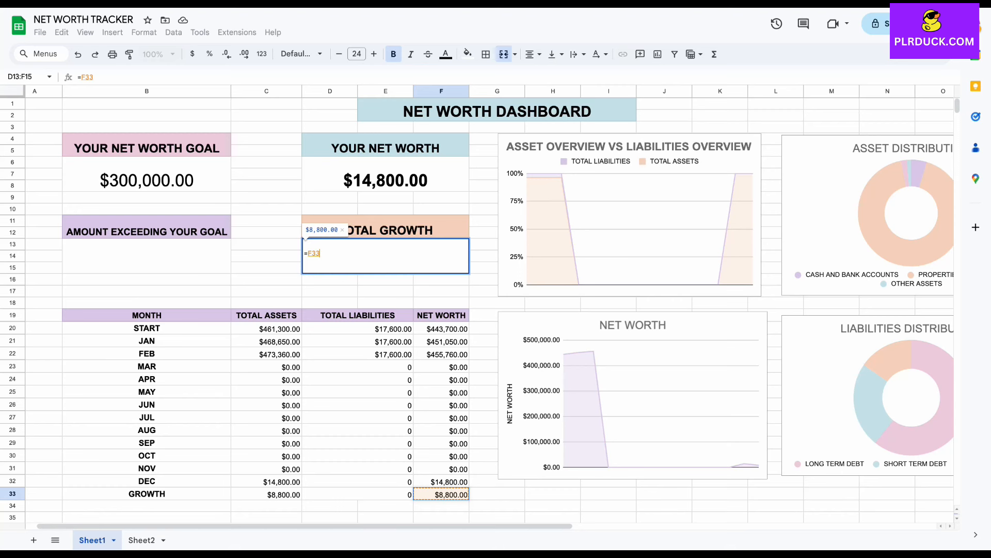
{"action": "key", "text": "Return"}
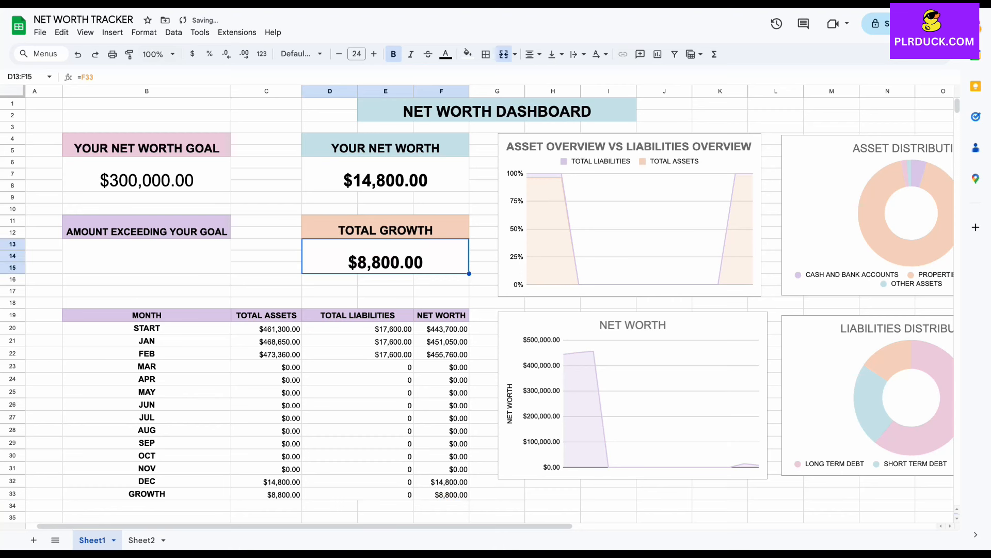
Calculate AMOUNT EXCEEDING YOUR GOAL as net worth minus the net worth goal with the formula =D6-B6.
{"action": "left_click", "coordinate": [147, 256]}
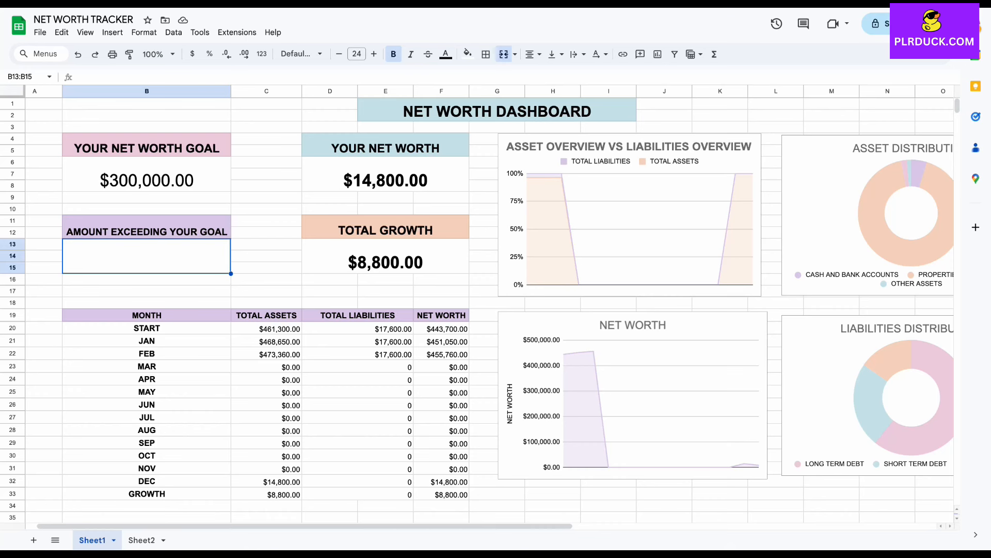
{"action": "type", "text": "="}
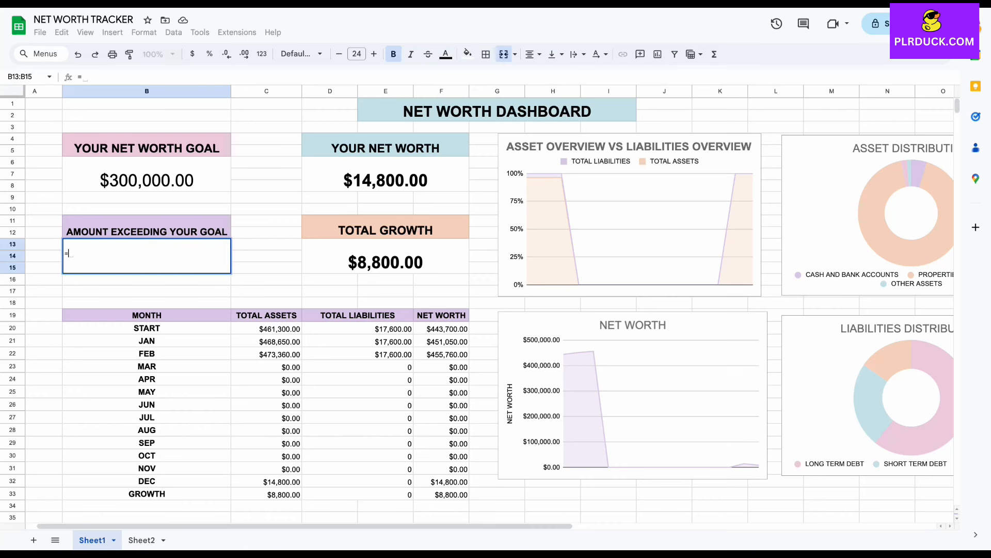
{"action": "left_click", "coordinate": [385, 179]}
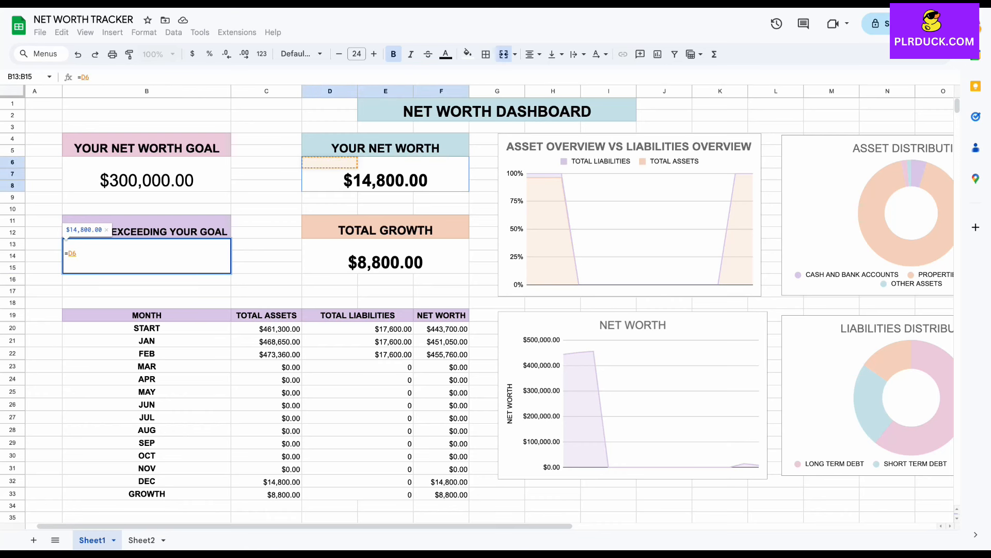
{"action": "type", "text": "-"}
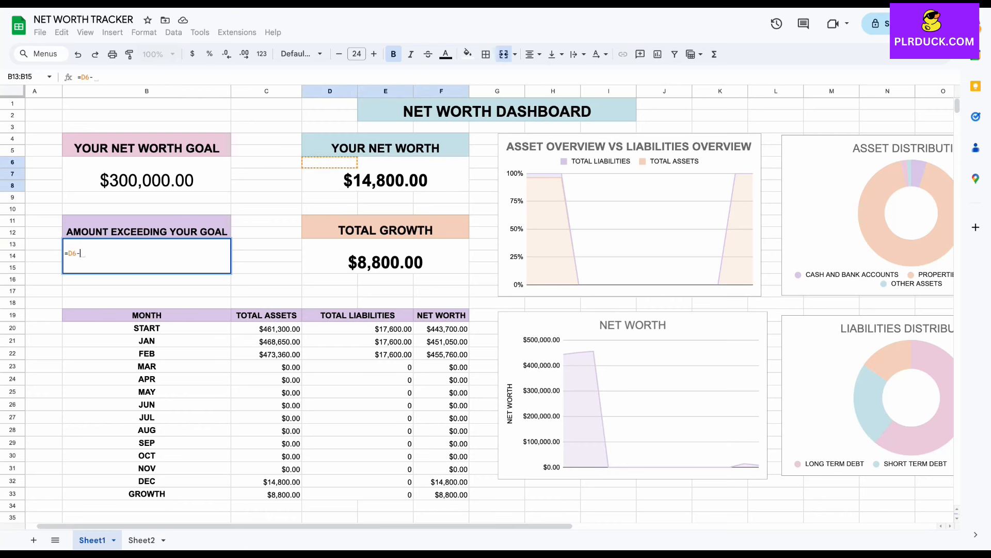
{"action": "left_click", "coordinate": [146, 179]}
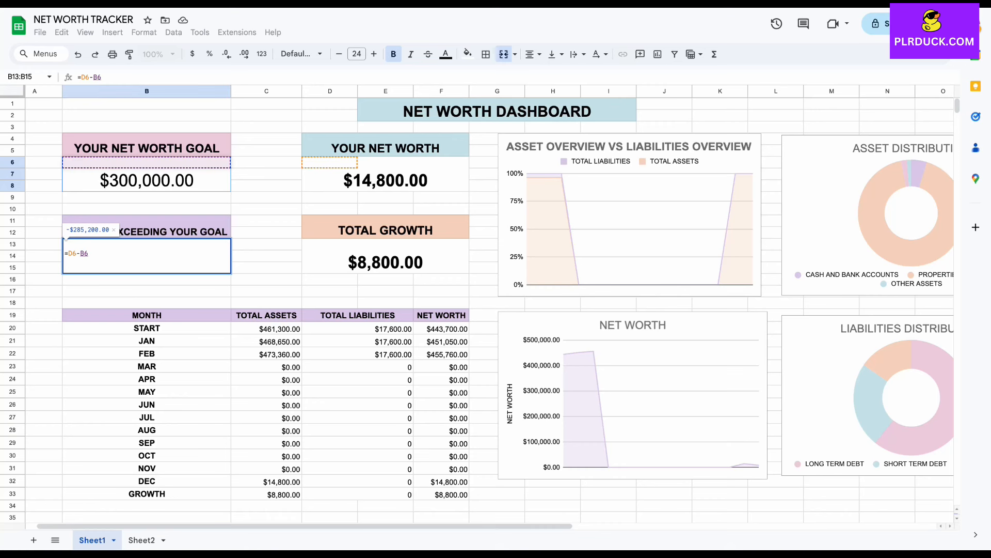
{"action": "key", "text": "Return"}
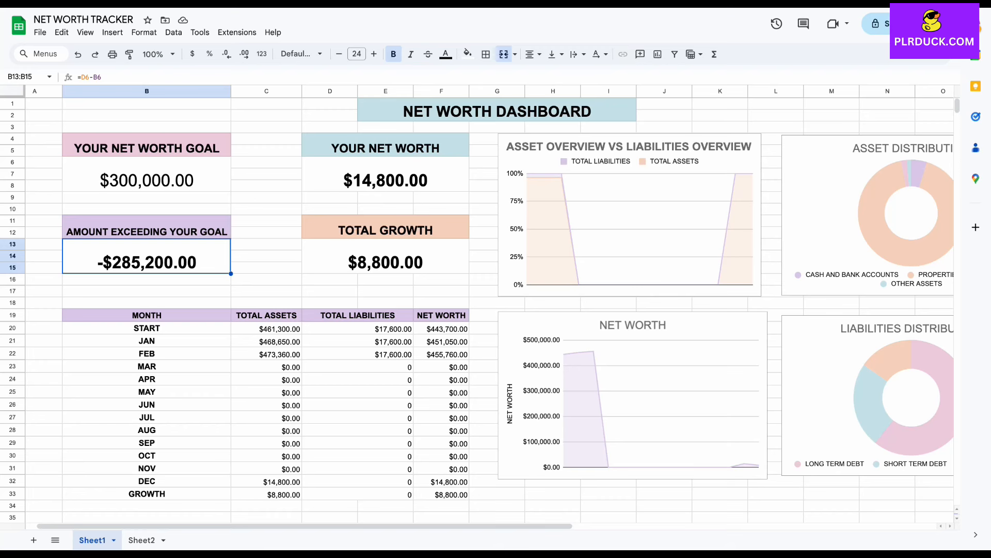
{"action": "scroll", "coordinate": [491, 307], "scroll_direction": "left", "scroll_amount": 1}
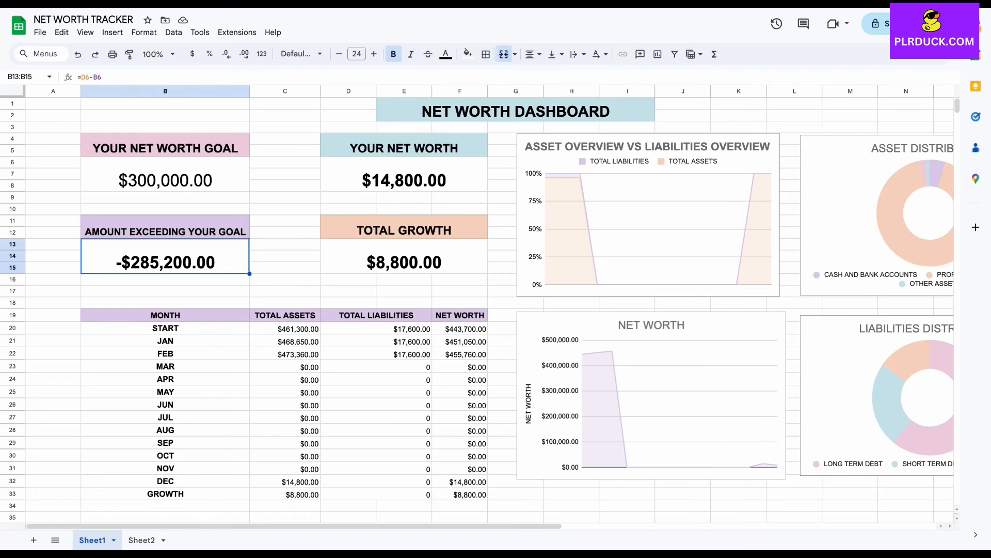
{"action": "scroll", "coordinate": [480, 305], "scroll_direction": "down", "scroll_amount": 8}
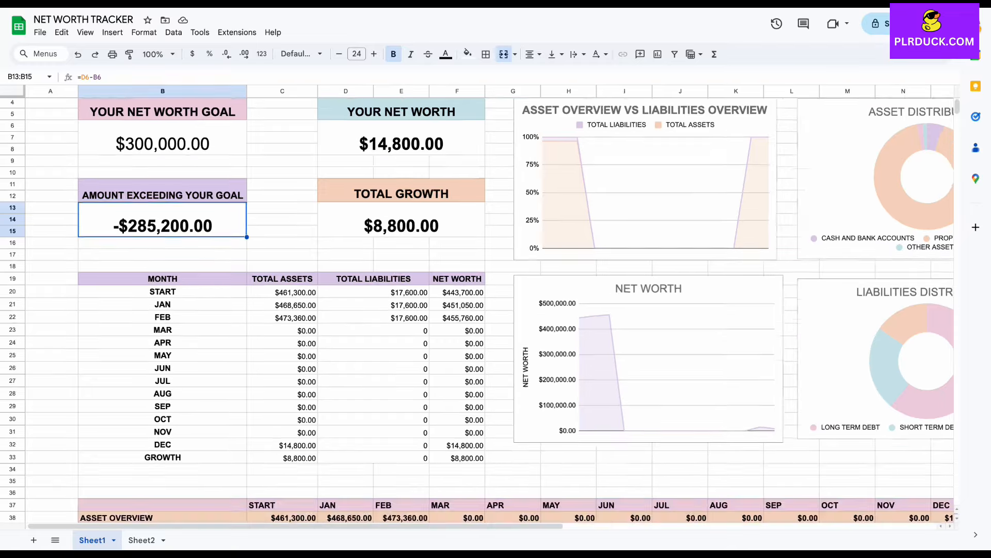
{"action": "scroll", "coordinate": [481, 304], "scroll_direction": "down", "scroll_amount": 5}
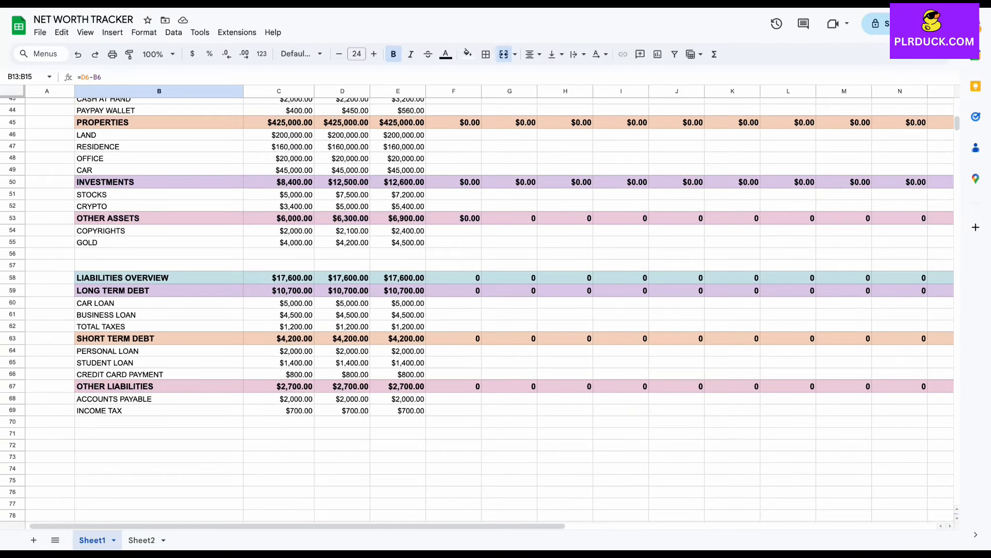
{"action": "scroll", "coordinate": [480, 305], "scroll_direction": "up", "scroll_amount": 13}
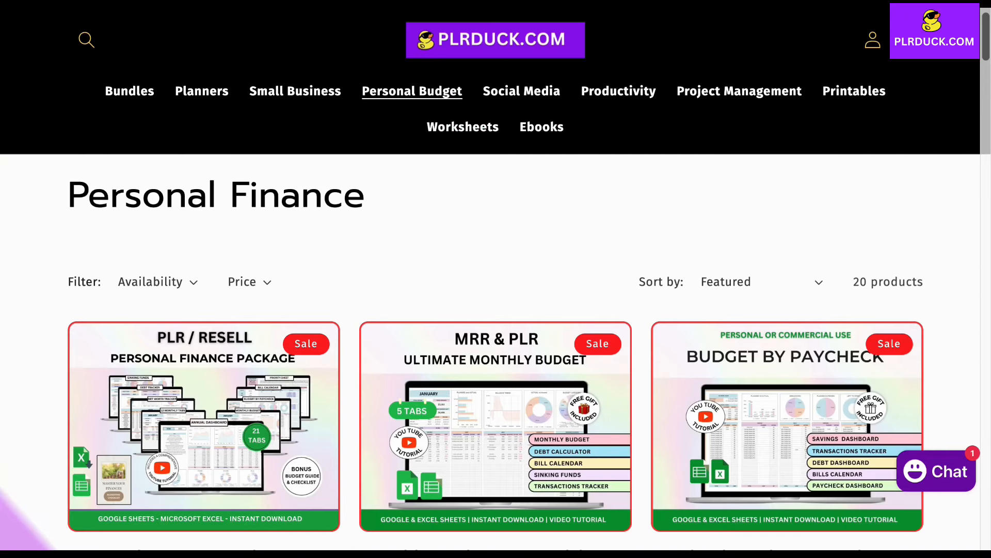
Look through the budget and tracker spreadsheet templates in the Personal Finance collection of the PLRDUCK.COM store.
{"action": "scroll", "coordinate": [495, 279], "scroll_direction": "down", "scroll_amount": 5}
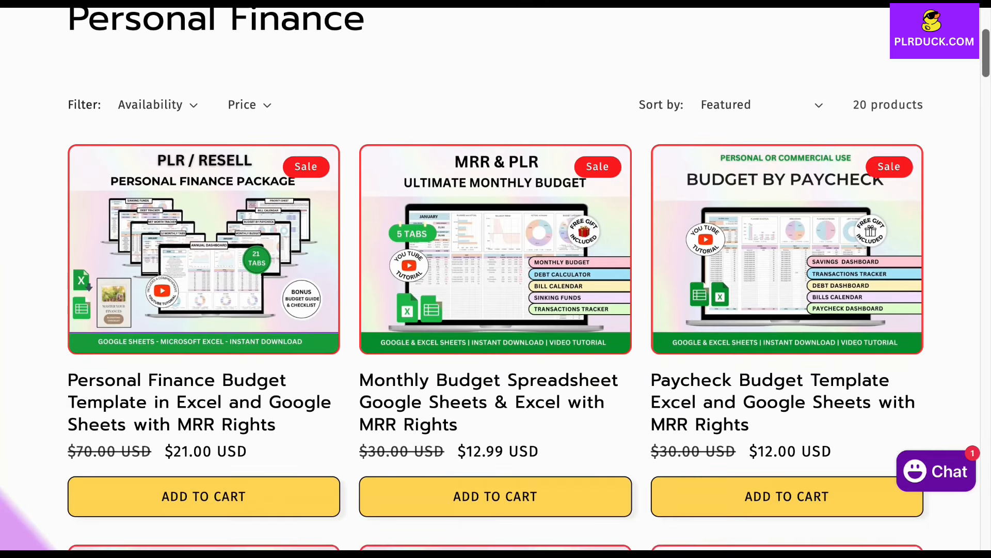
{"action": "scroll", "coordinate": [496, 279], "scroll_direction": "down", "scroll_amount": 6}
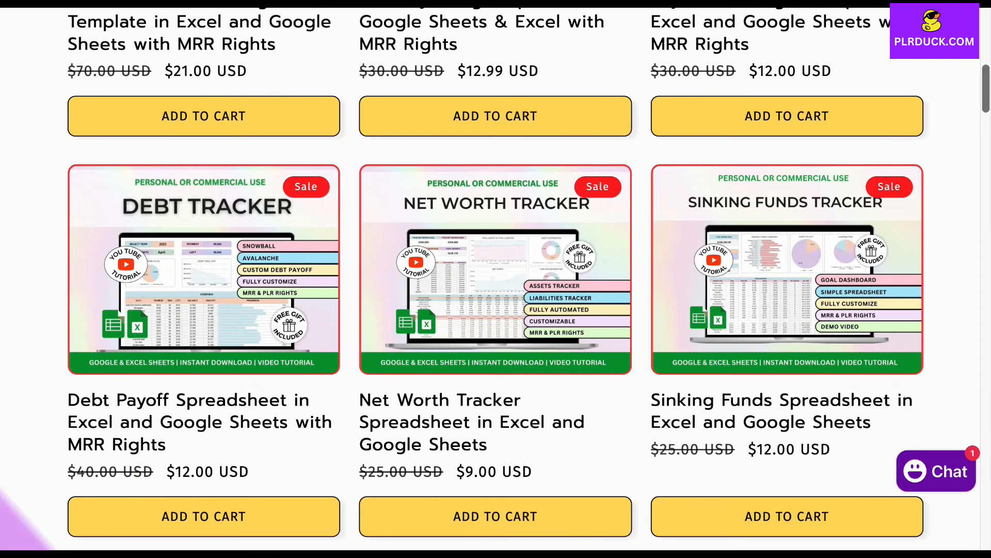
{"action": "scroll", "coordinate": [496, 279], "scroll_direction": "down", "scroll_amount": 3}
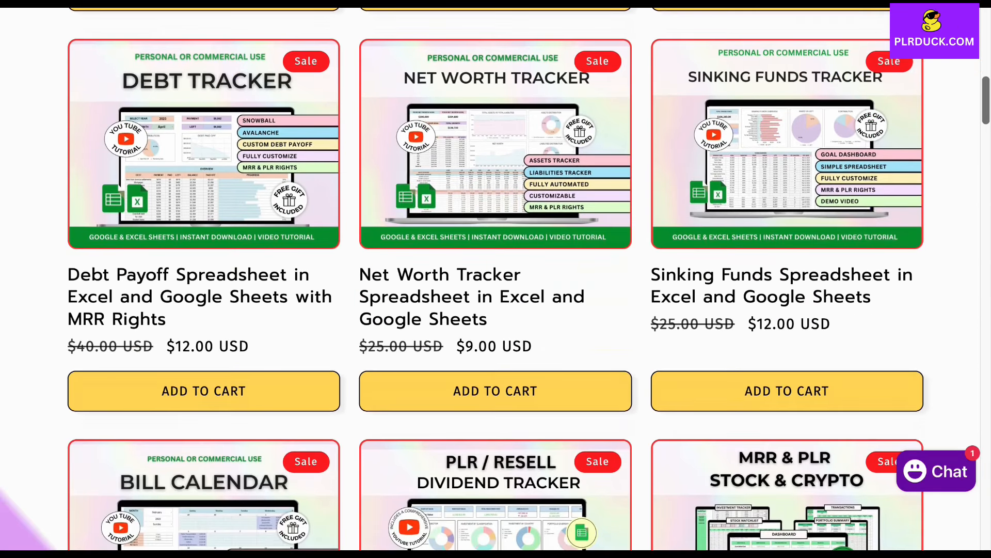
{"action": "scroll", "coordinate": [496, 279], "scroll_direction": "down", "scroll_amount": 3}
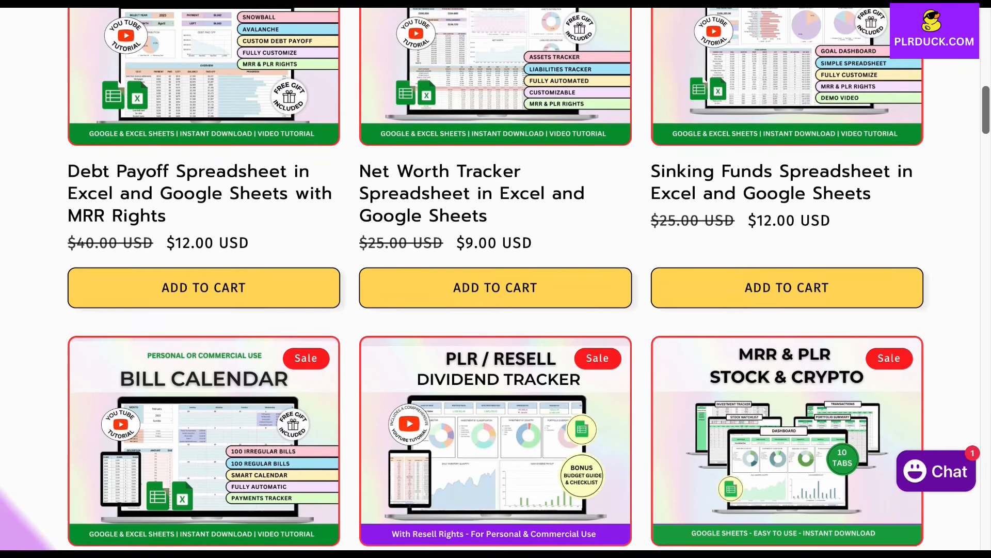
{"action": "scroll", "coordinate": [496, 279], "scroll_direction": "down", "scroll_amount": 4}
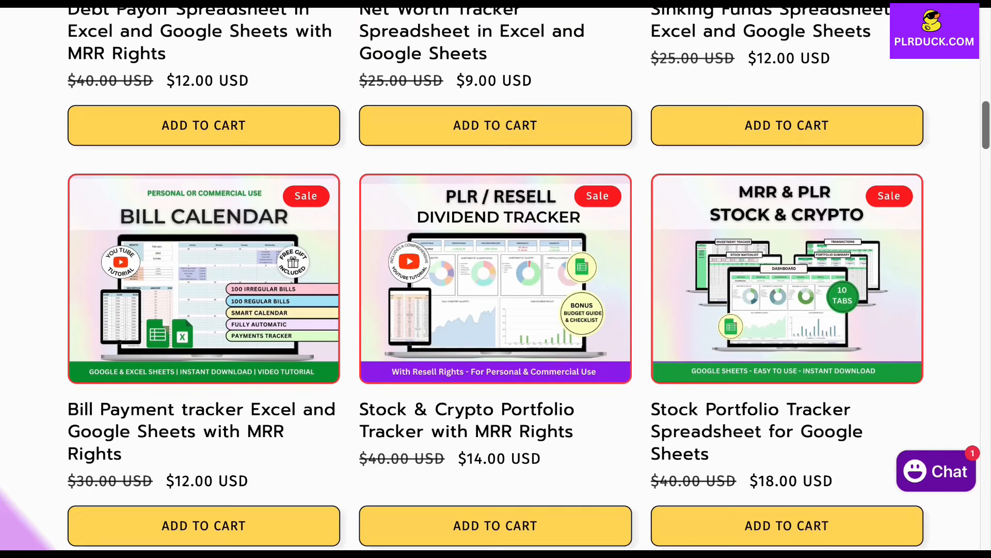
{"action": "scroll", "coordinate": [496, 279], "scroll_direction": "down", "scroll_amount": 3}
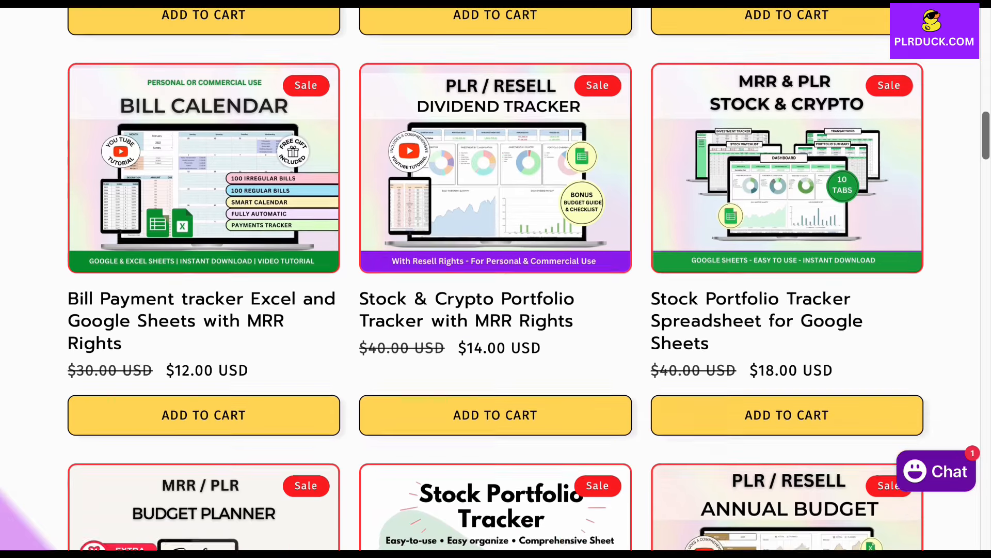
{"action": "scroll", "coordinate": [495, 278], "scroll_direction": "down", "scroll_amount": 4}
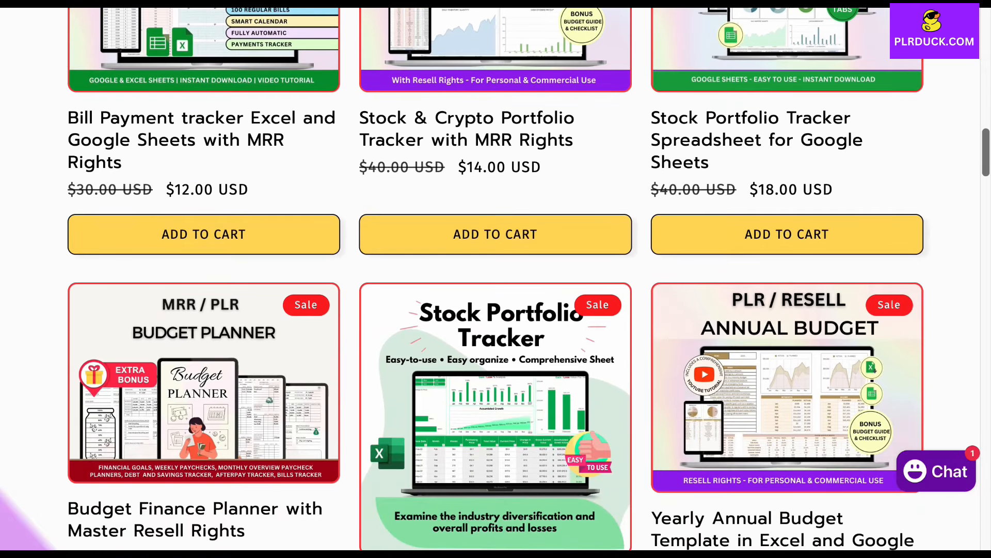
{"action": "scroll", "coordinate": [496, 279], "scroll_direction": "up", "scroll_amount": 10}
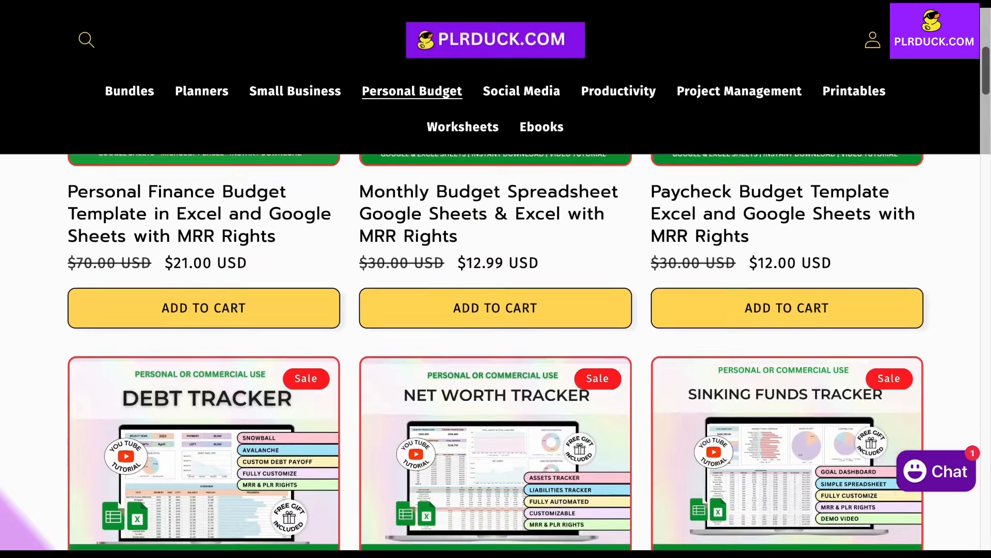
{"action": "scroll", "coordinate": [496, 278], "scroll_direction": "up", "scroll_amount": 1}
{"action": "scroll", "coordinate": [496, 278], "scroll_direction": "down", "scroll_amount": 1}
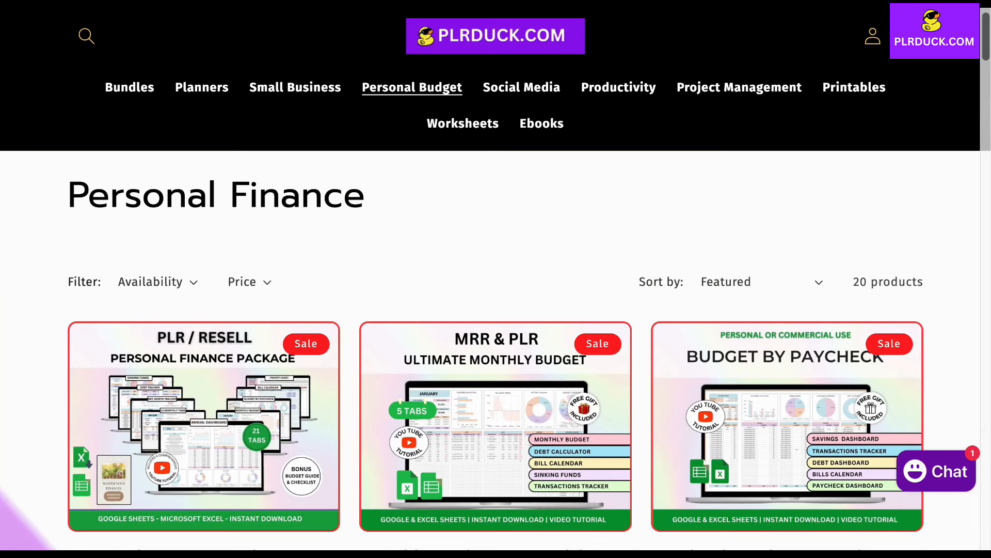